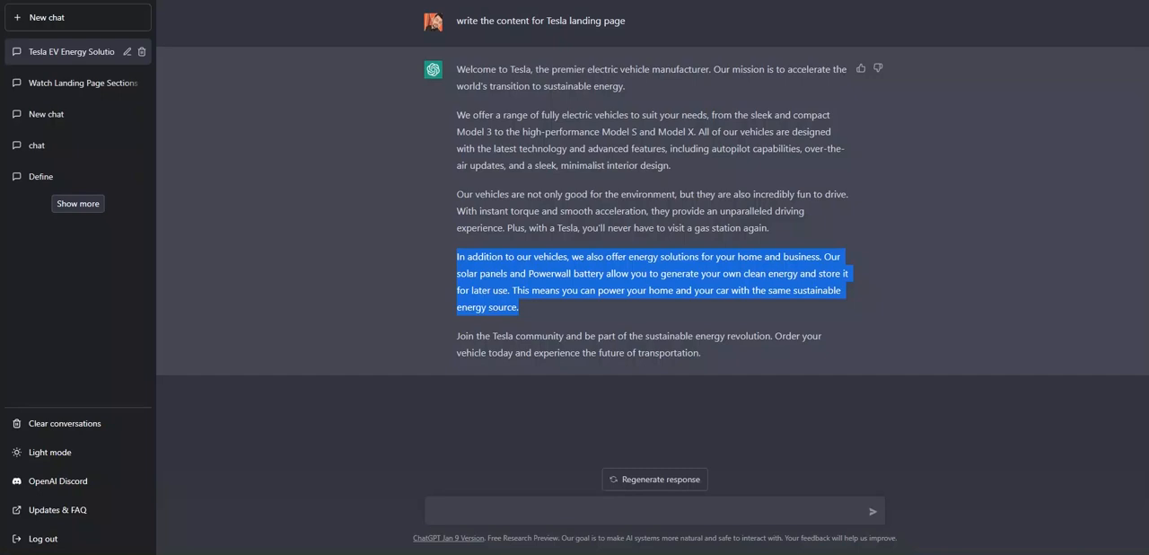
# Review the hero image, the generated Tesla landing page copy and the finished page down to its two feature columns
pyautogui.click(535, 195)
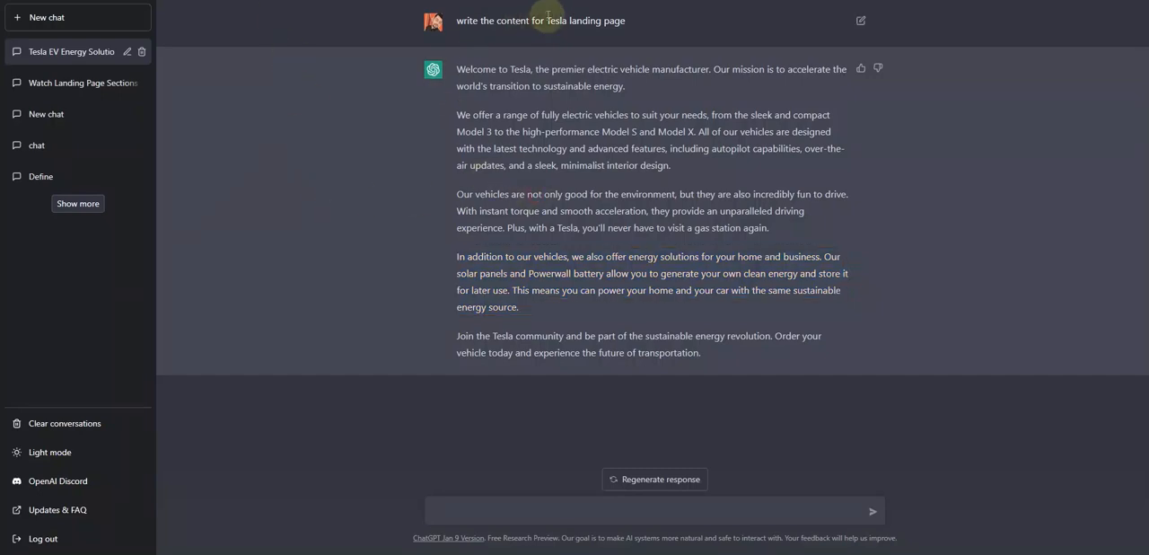
pyautogui.moveTo(627, 20); pyautogui.dragTo(497, 20)
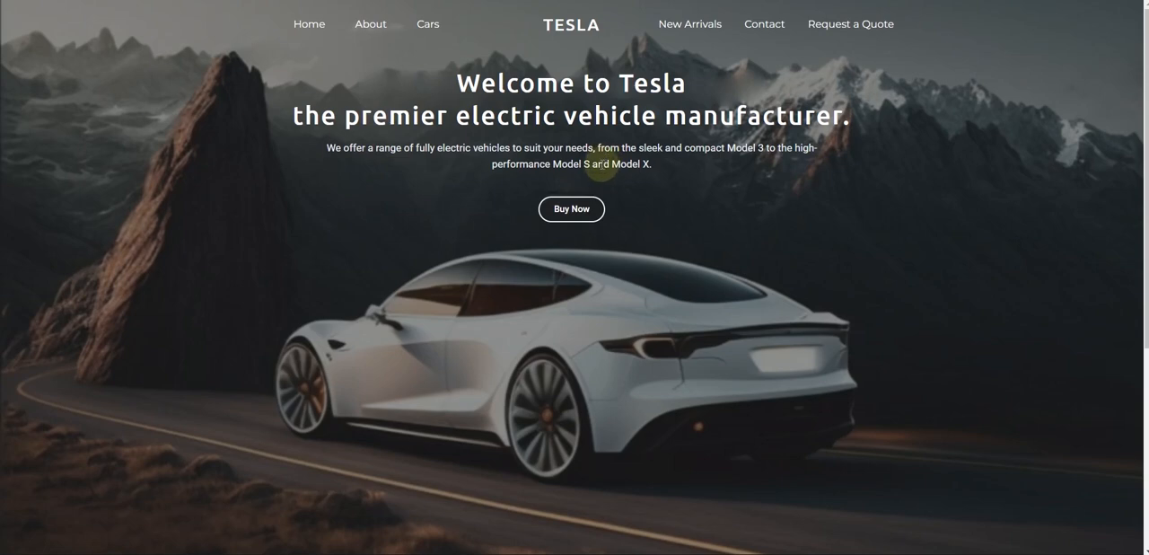
pyautogui.scroll(-3, 610, 162)
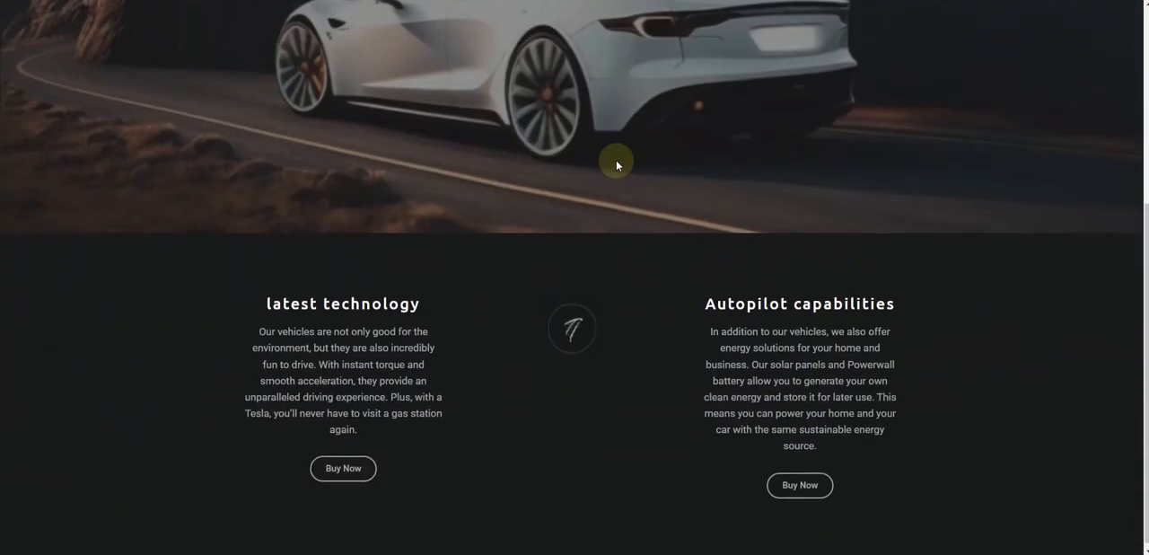
pyautogui.scroll(3, 611, 162)
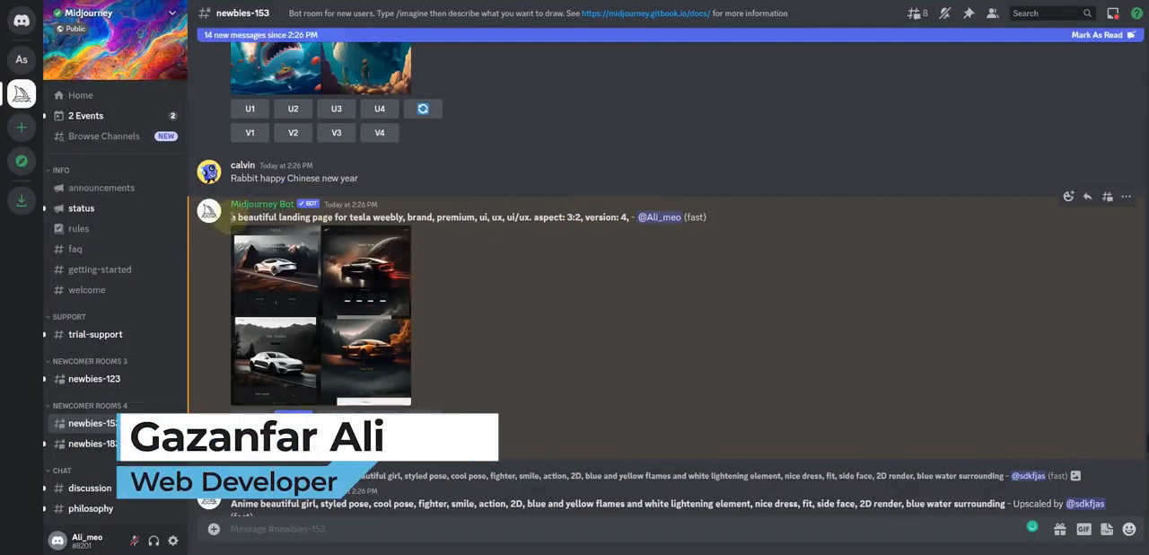
# Preview the four generated Tesla landing page designs at larger size and request an upscale of the first one
pyautogui.moveTo(349, 217); pyautogui.dragTo(386, 214)
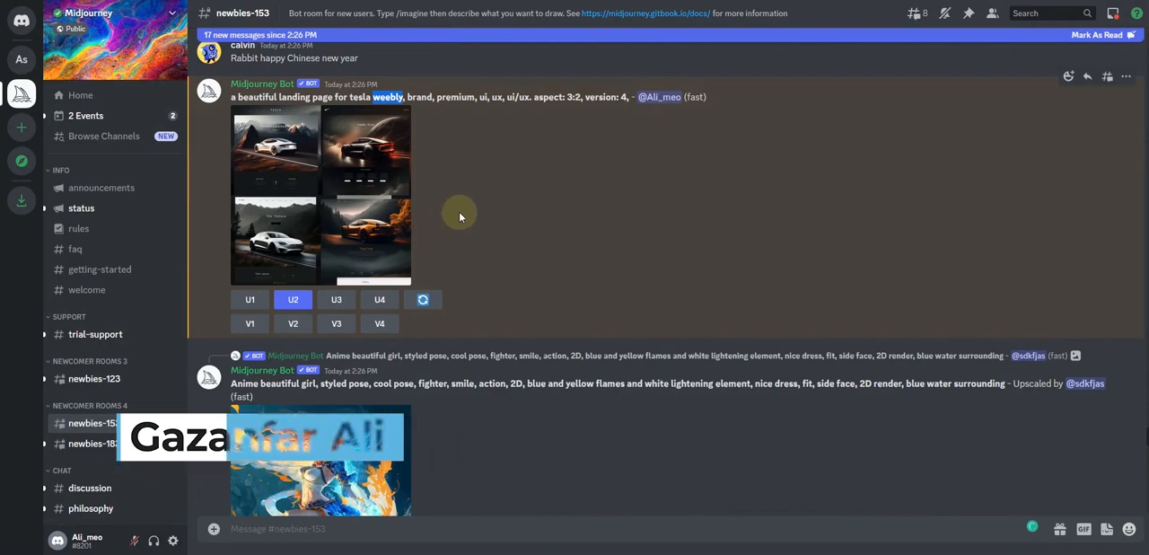
pyautogui.click(351, 214)
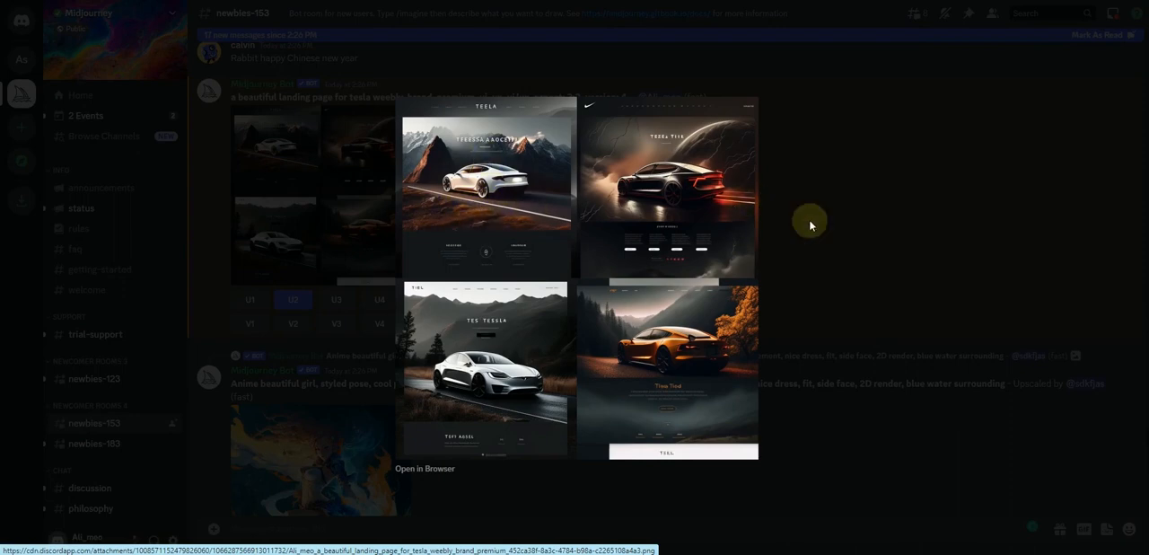
pyautogui.click(836, 192)
pyautogui.click(249, 299)
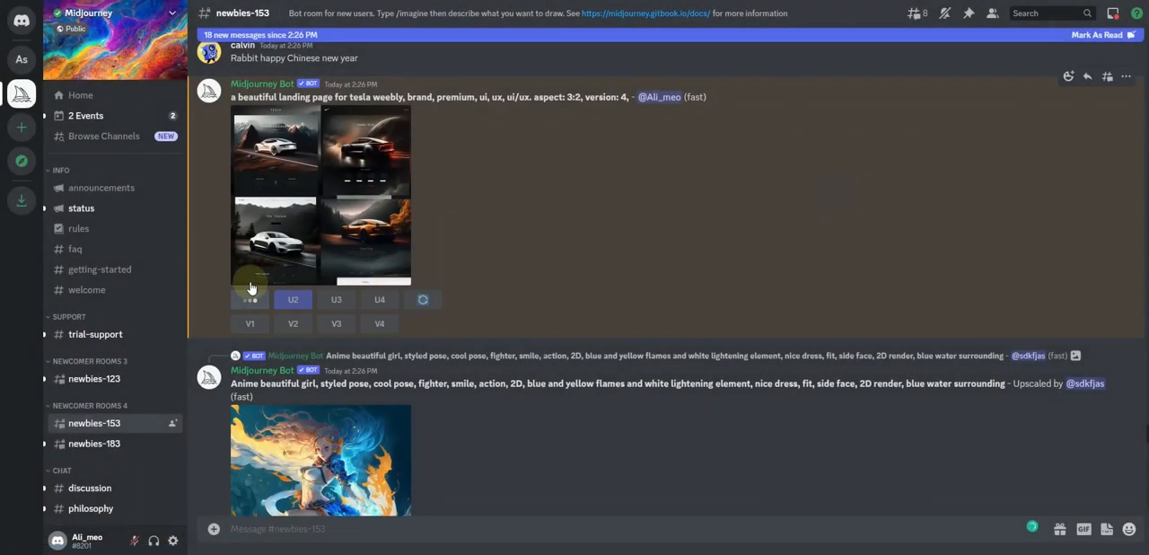
# Find the upscaled Tesla landing page design among the newest channel messages and open its full-size image in the browser
pyautogui.scroll(-10, 577, 298)
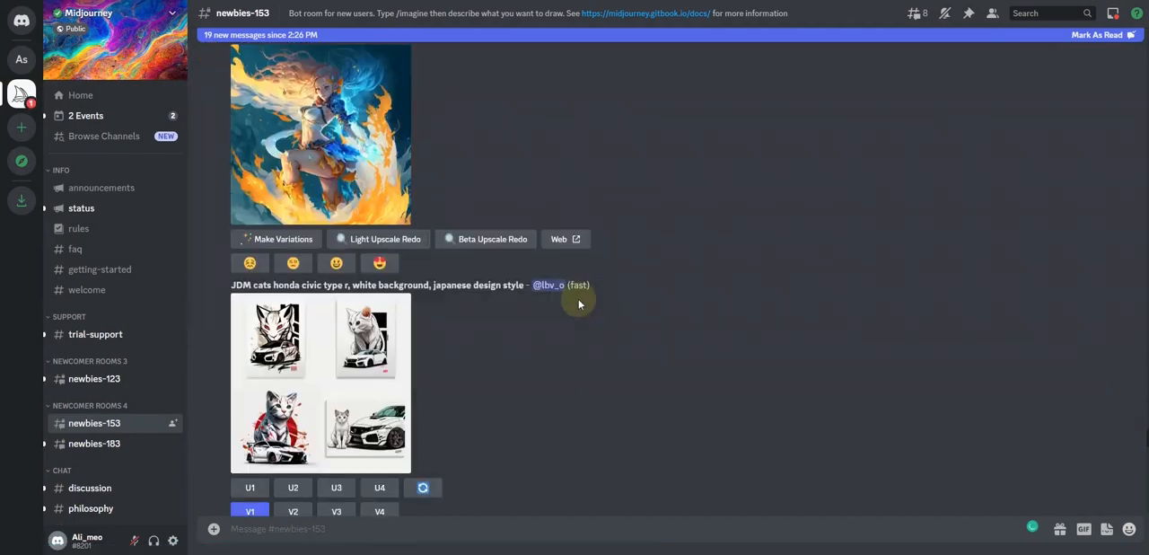
pyautogui.scroll(-15, 569, 296)
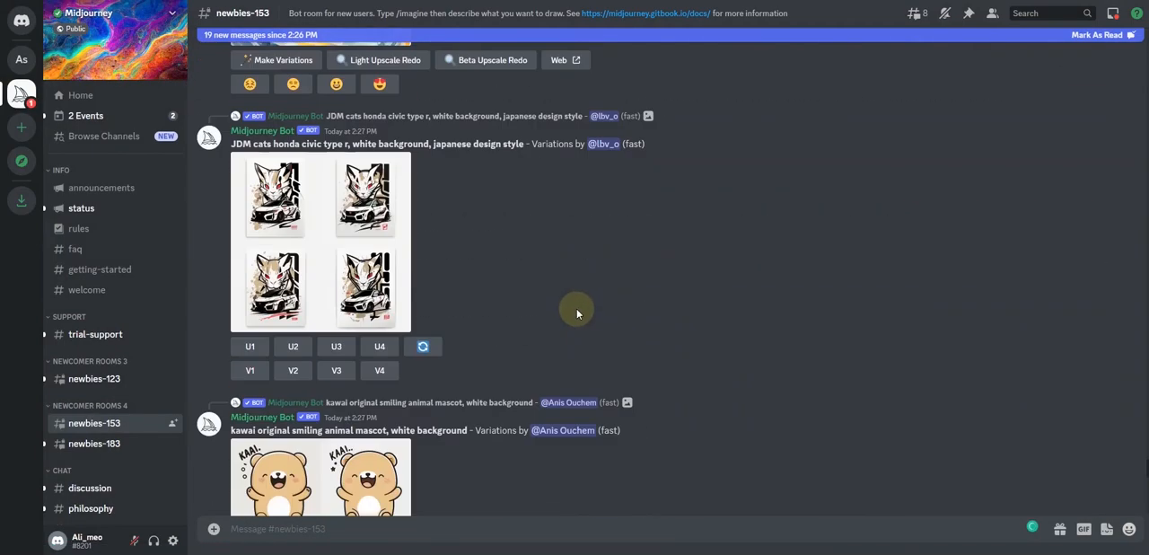
pyautogui.scroll(-15, 583, 310)
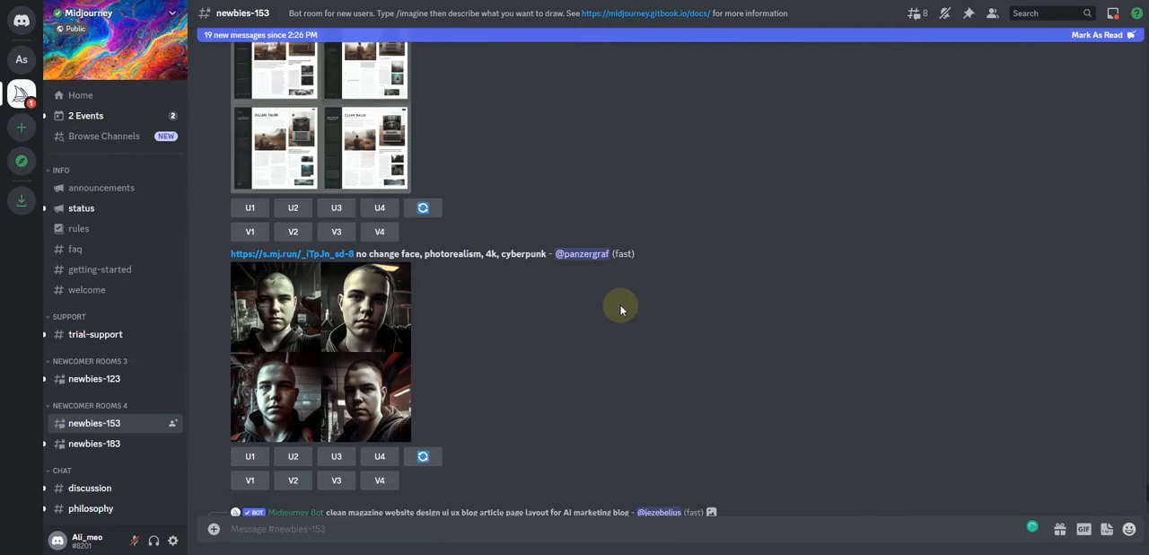
pyautogui.scroll(-10, 637, 315)
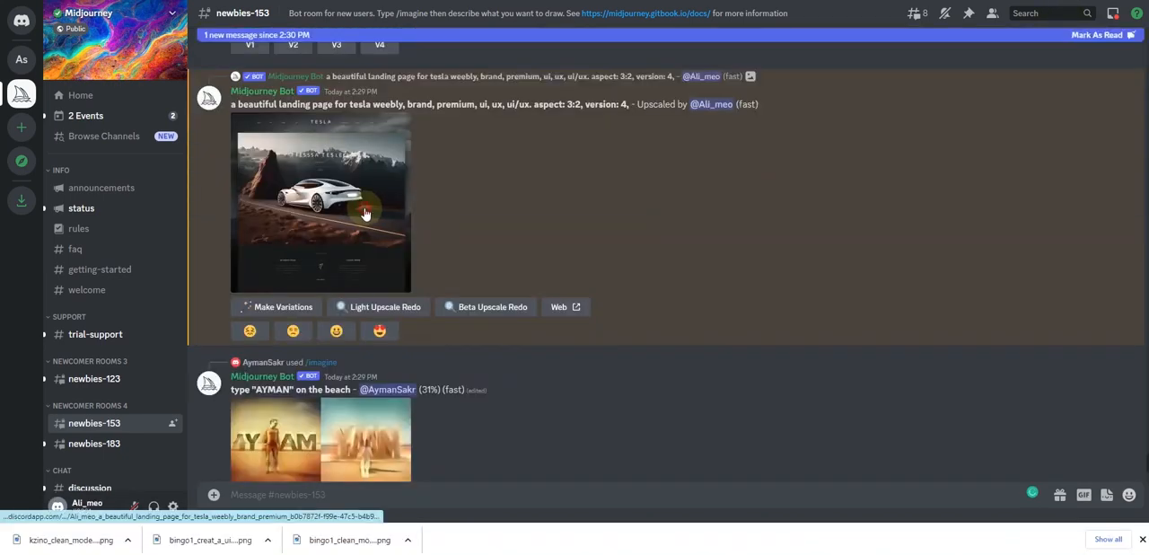
pyautogui.click(368, 208)
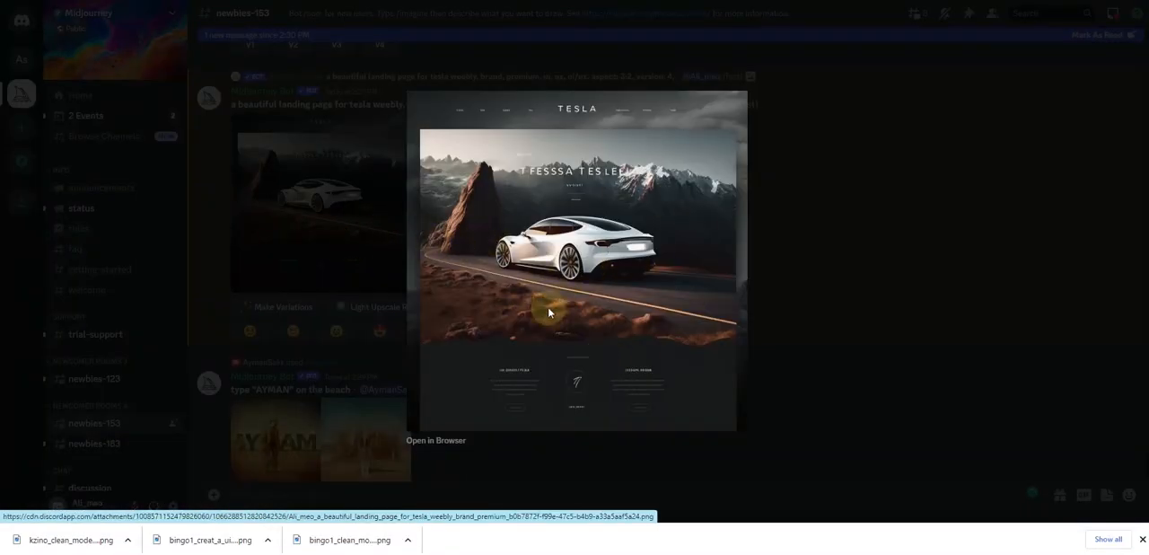
pyautogui.click(436, 440)
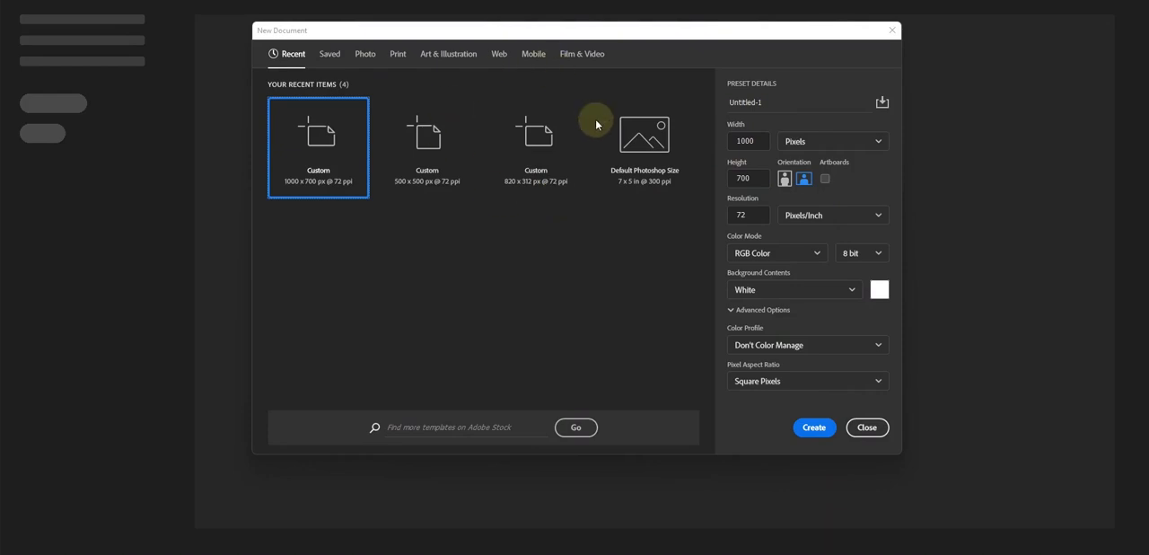
# Switch to Photoshop and create a 1400 × 700 px document at 72 pixels/inch with artboards enabled
pyautogui.click(746, 141)
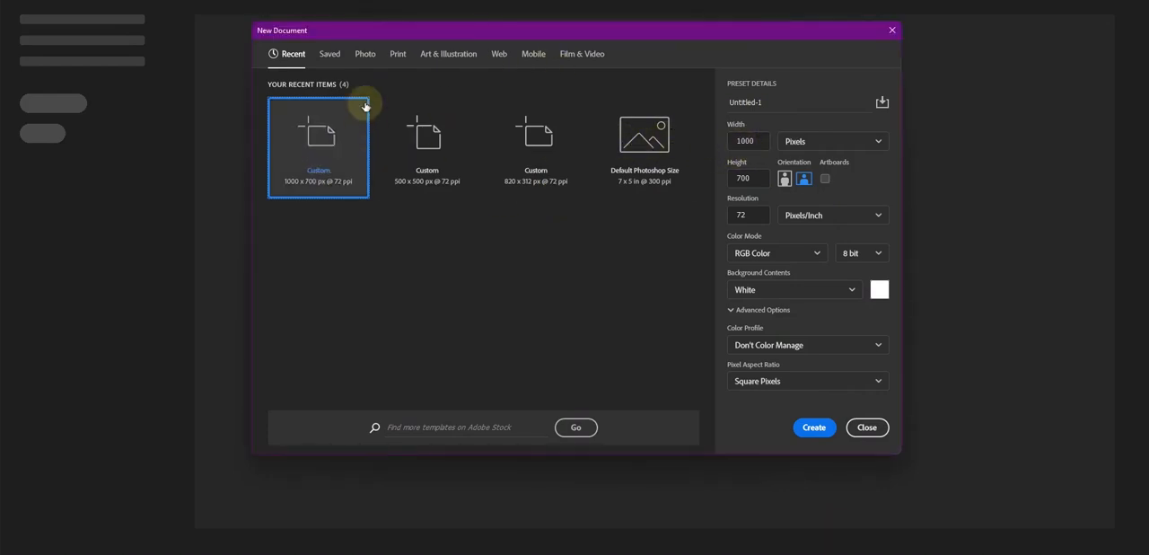
pyautogui.click(741, 140)
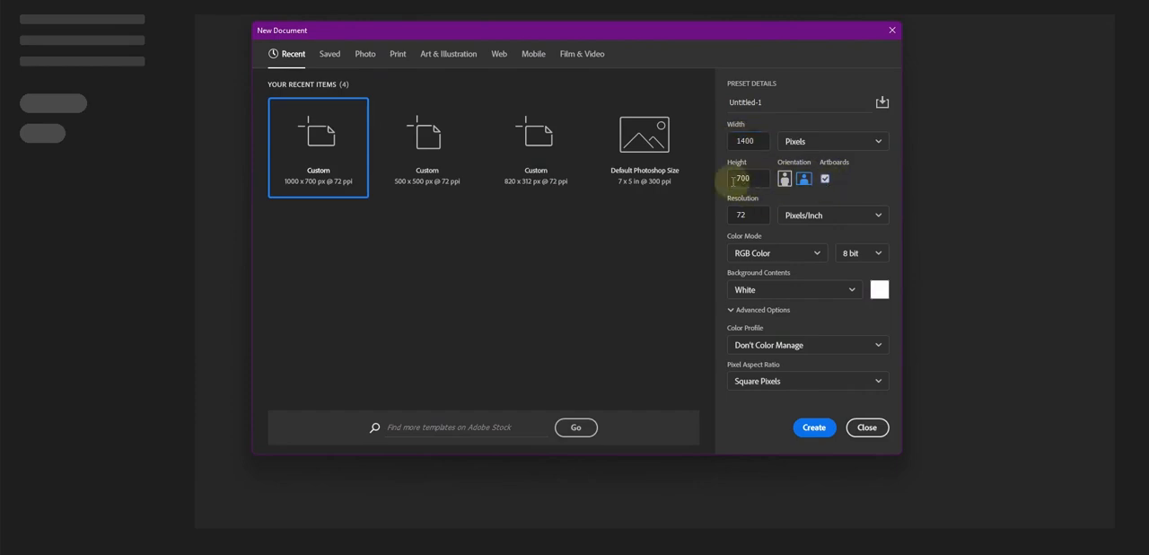
pyautogui.click(812, 431)
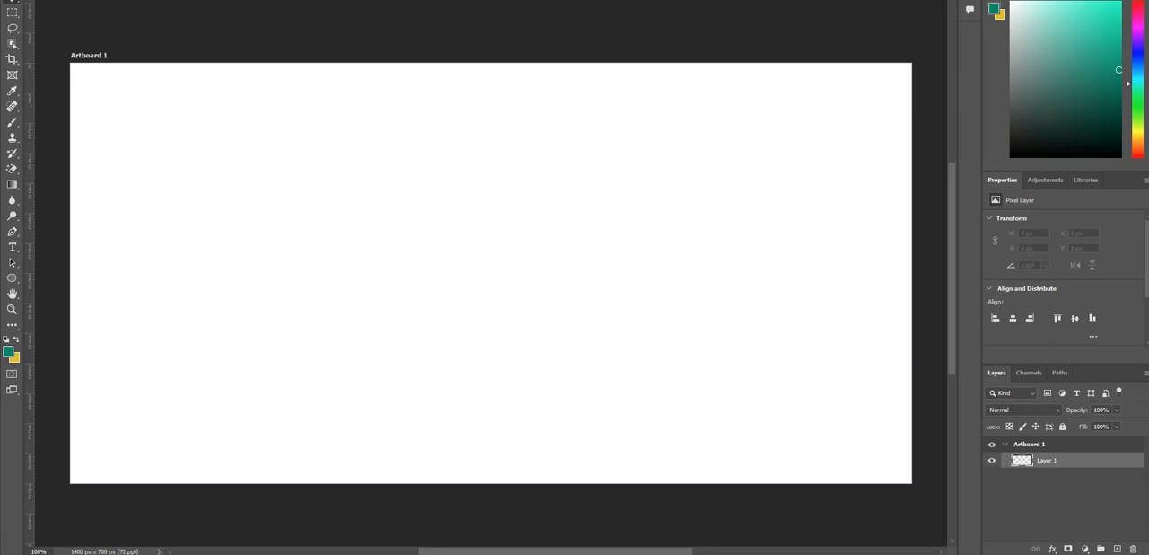
# Open the Tesla landing page image saved on the Desktop as a separate document
pyautogui.click(26, 0)
pyautogui.click(40, 0)
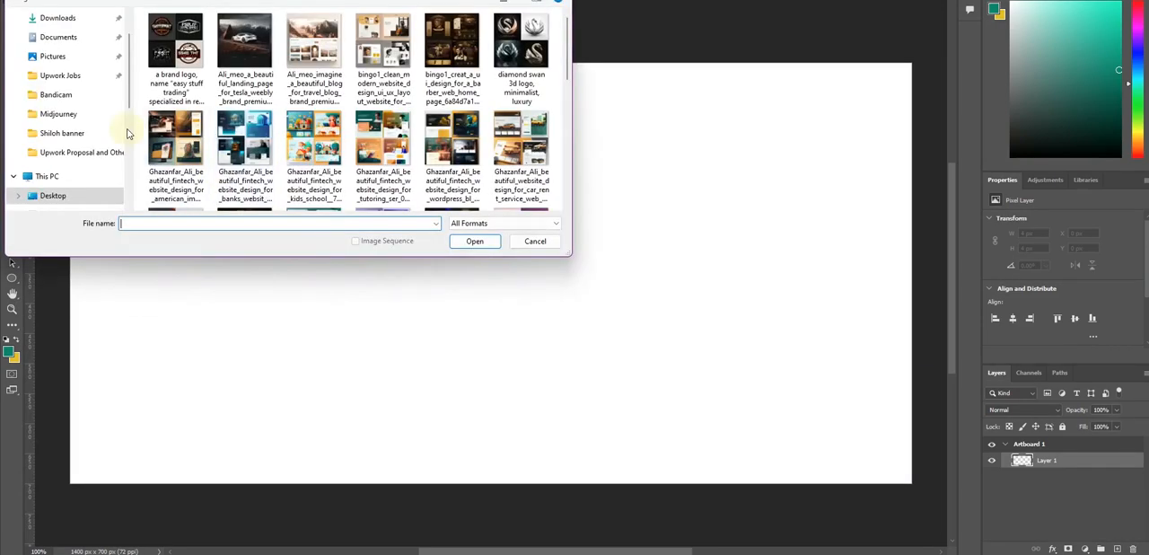
pyautogui.click(52, 18)
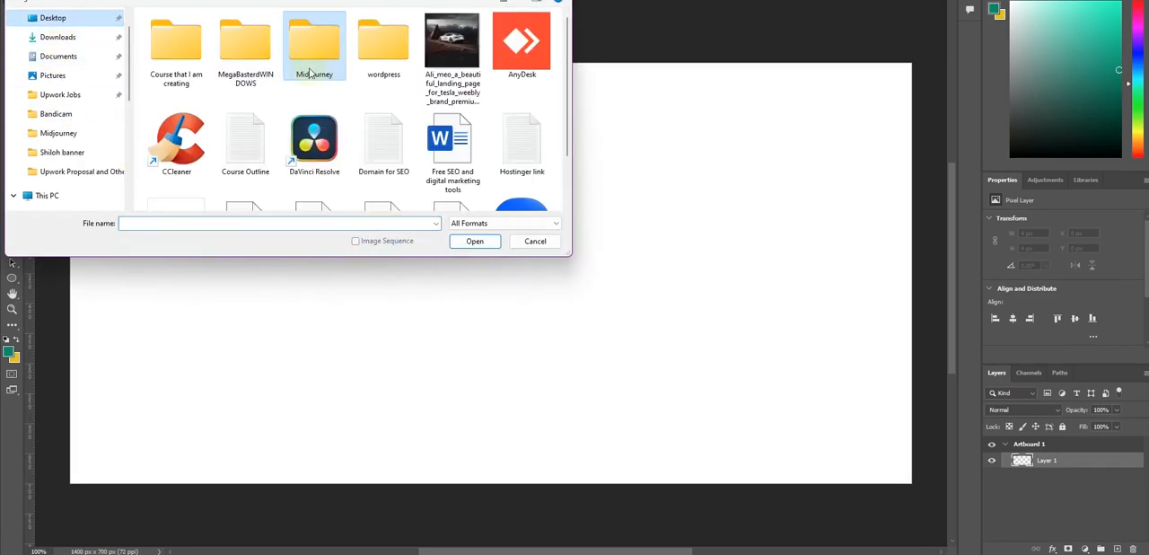
pyautogui.doubleClick(453, 41)
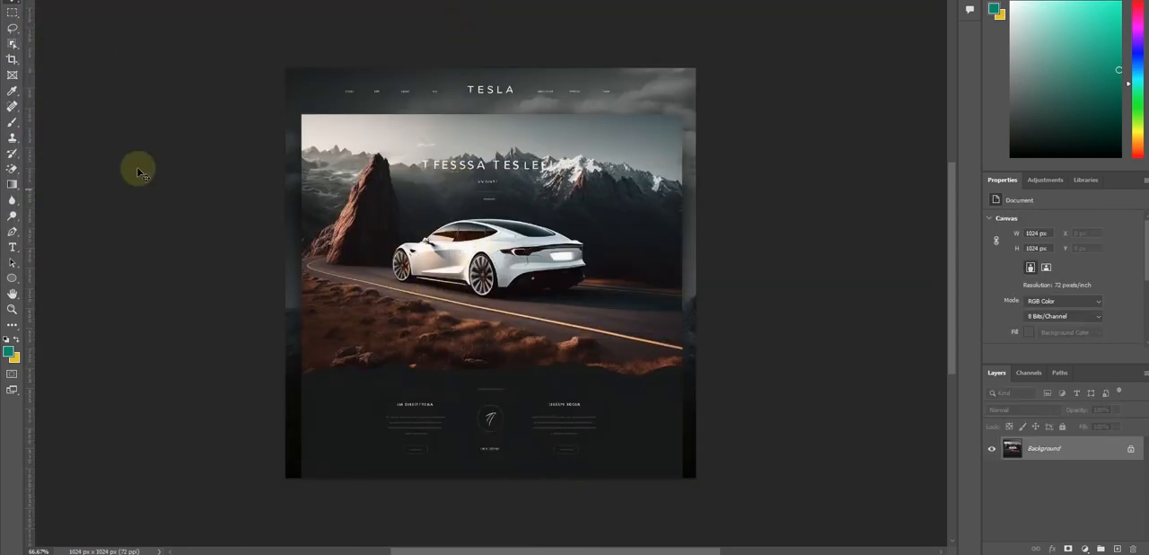
# Crop the Tesla design to its car hero scene, about 952 × 625 px, removing the header, side borders and lower text section
pyautogui.click(12, 58)
pyautogui.moveTo(290, 71); pyautogui.dragTo(295, 96)
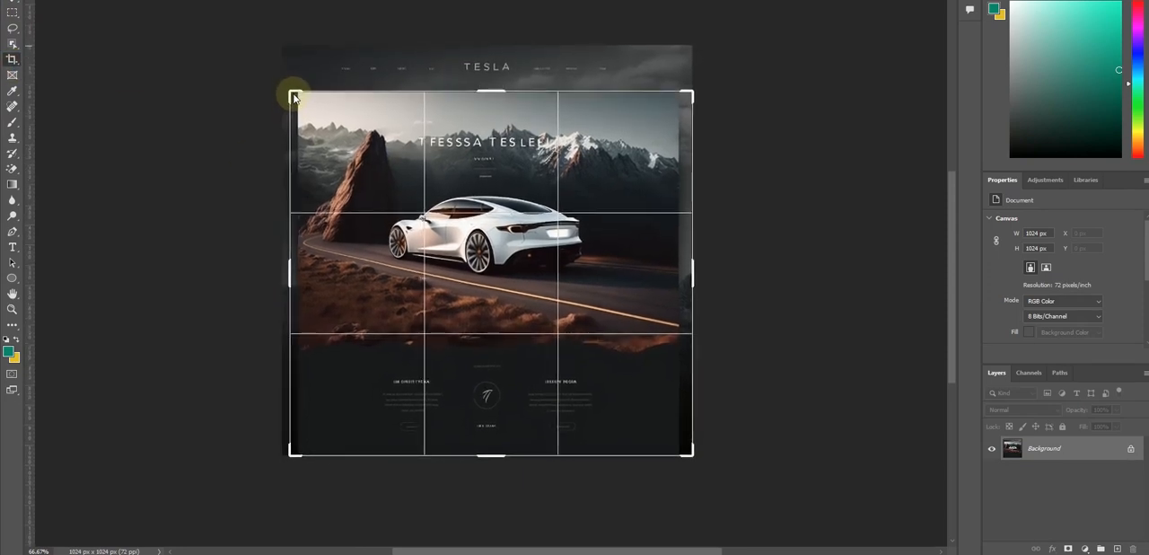
pyautogui.moveTo(697, 276); pyautogui.dragTo(687, 278)
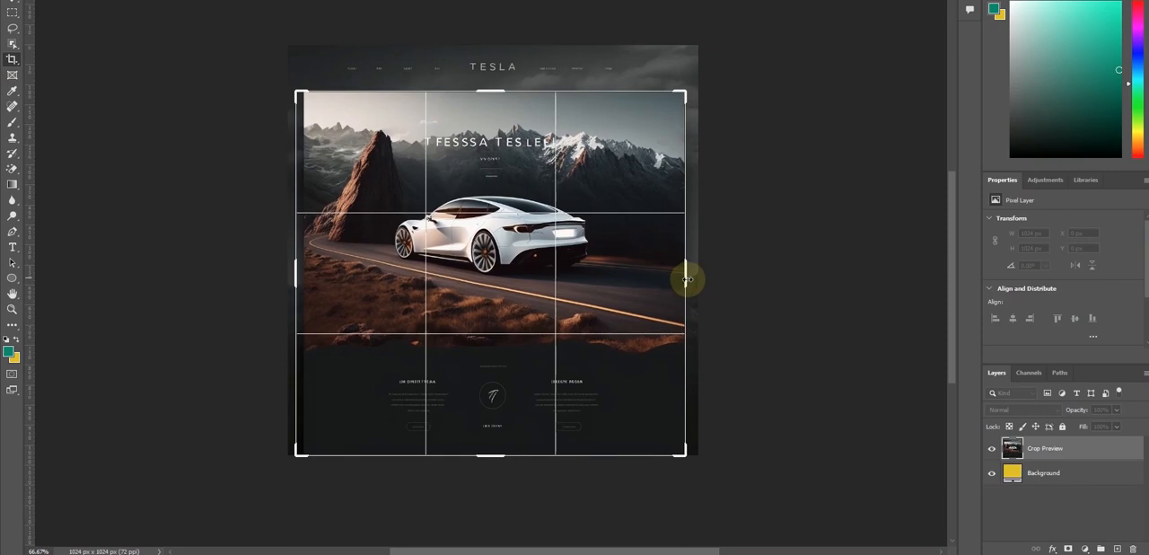
pyautogui.moveTo(299, 279); pyautogui.dragTo(300, 275)
pyautogui.moveTo(496, 456); pyautogui.dragTo(494, 399)
pyautogui.press('Return')
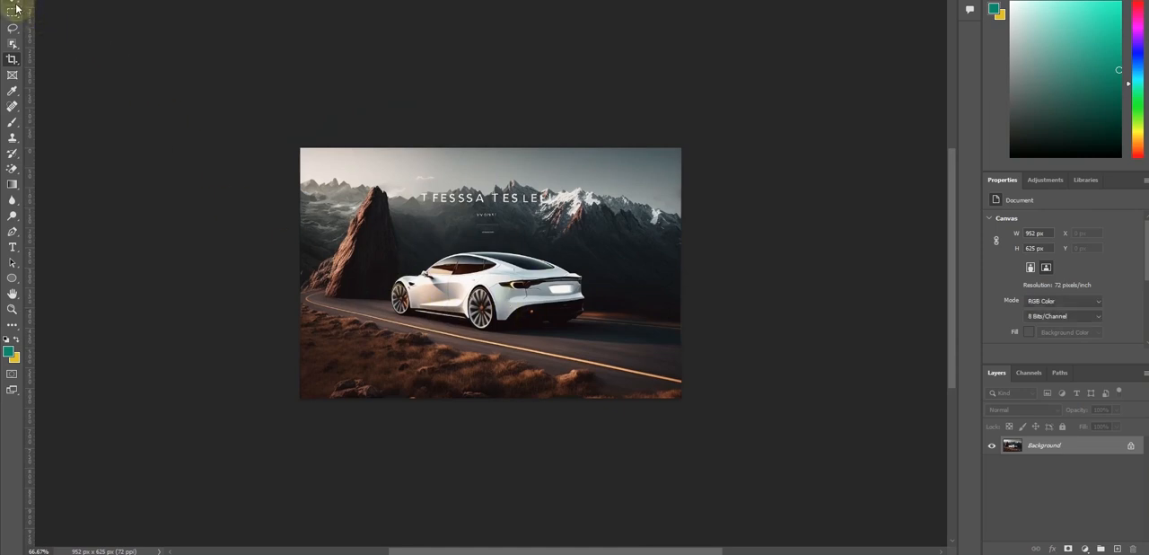
# Bring the cropped car image into the 1400 × 700 px document and place it near the middle of the artboard
pyautogui.moveTo(497, 250); pyautogui.dragTo(63, 0)
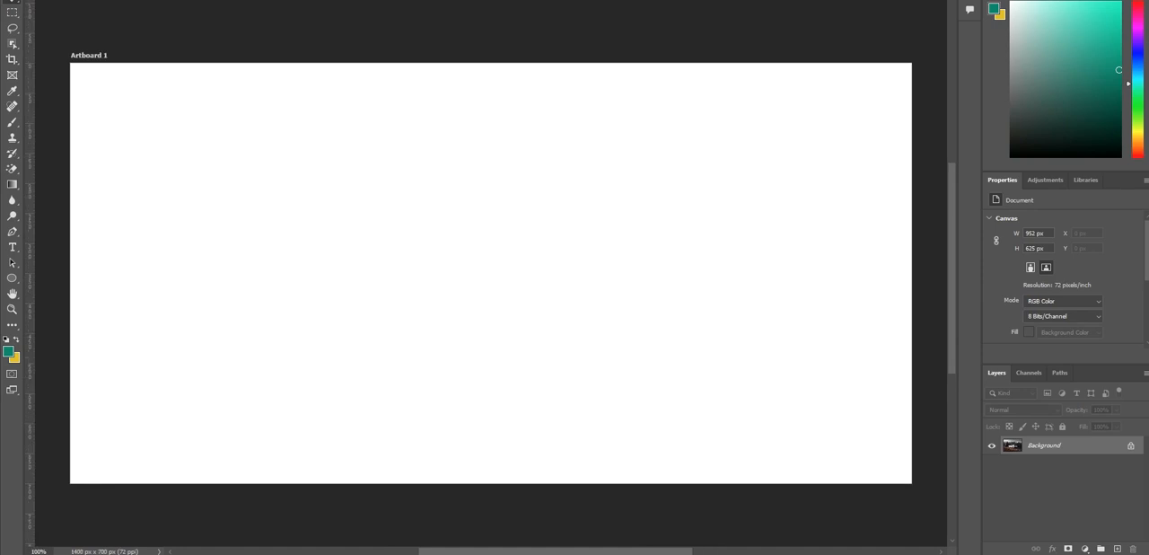
pyautogui.moveTo(453, 325); pyautogui.dragTo(605, 365)
pyautogui.moveTo(469, 339); pyautogui.dragTo(482, 293)
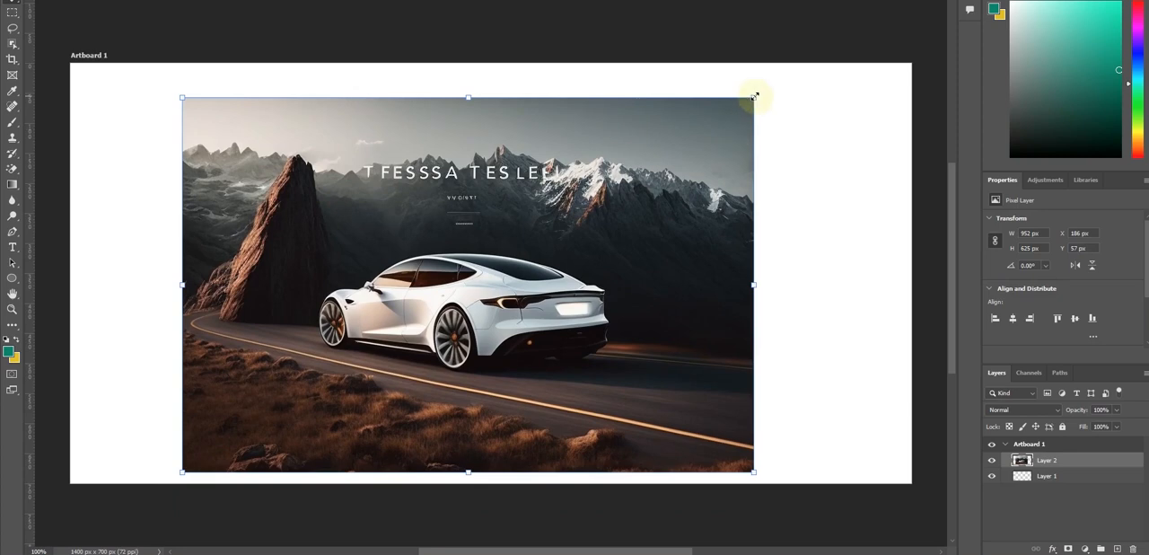
# Enlarge the car image to about 1413 × 927 px and shift it up to about Y -91 px over the artboard
pyautogui.moveTo(753, 95); pyautogui.dragTo(903, 43)
pyautogui.moveTo(679, 243); pyautogui.dragTo(700, 260)
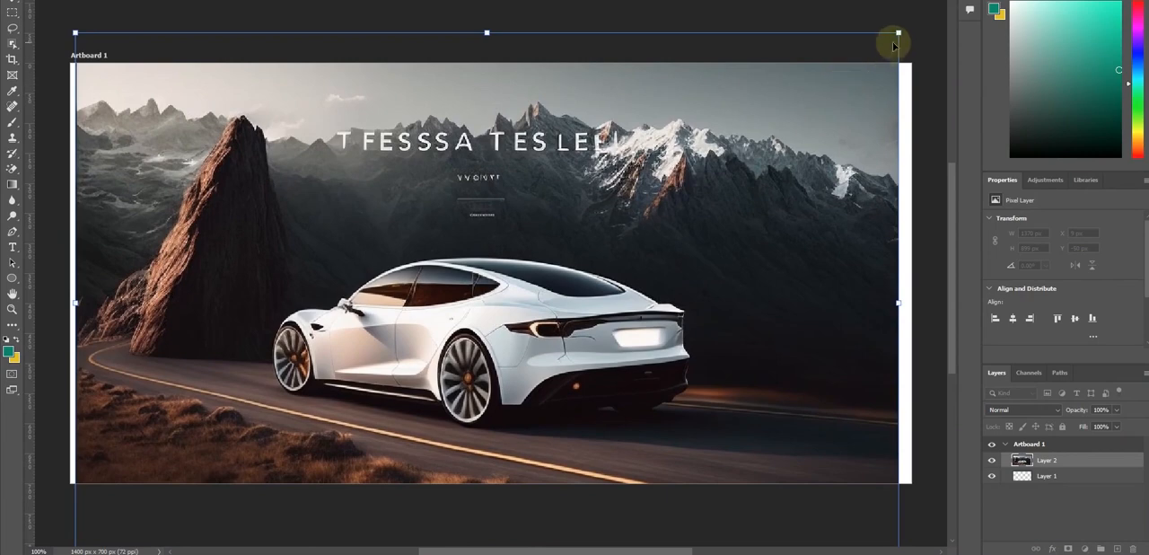
pyautogui.moveTo(900, 33); pyautogui.dragTo(916, 22)
pyautogui.moveTo(756, 192); pyautogui.dragTo(758, 197)
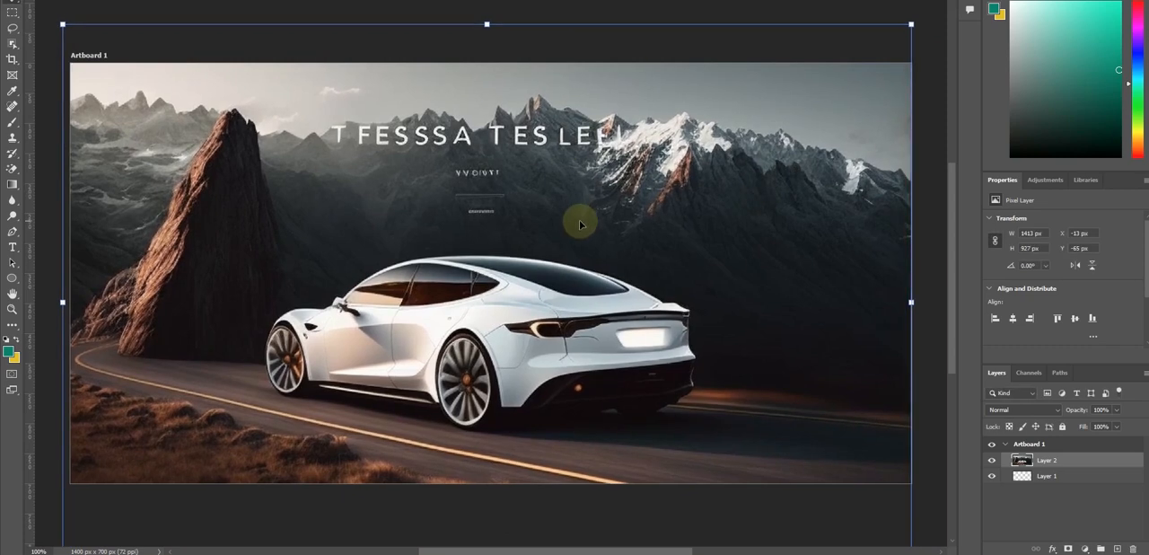
pyautogui.moveTo(580, 225)
pyautogui.mouseDown()
pyautogui.moveTo(581, 239)
pyautogui.moveTo(584, 205)
pyautogui.mouseUp()
# Align the car image's left edge with the artboard, nudge it up to Y -101 px and widen it to about 1410 px
pyautogui.scroll(-1, 604, 213)
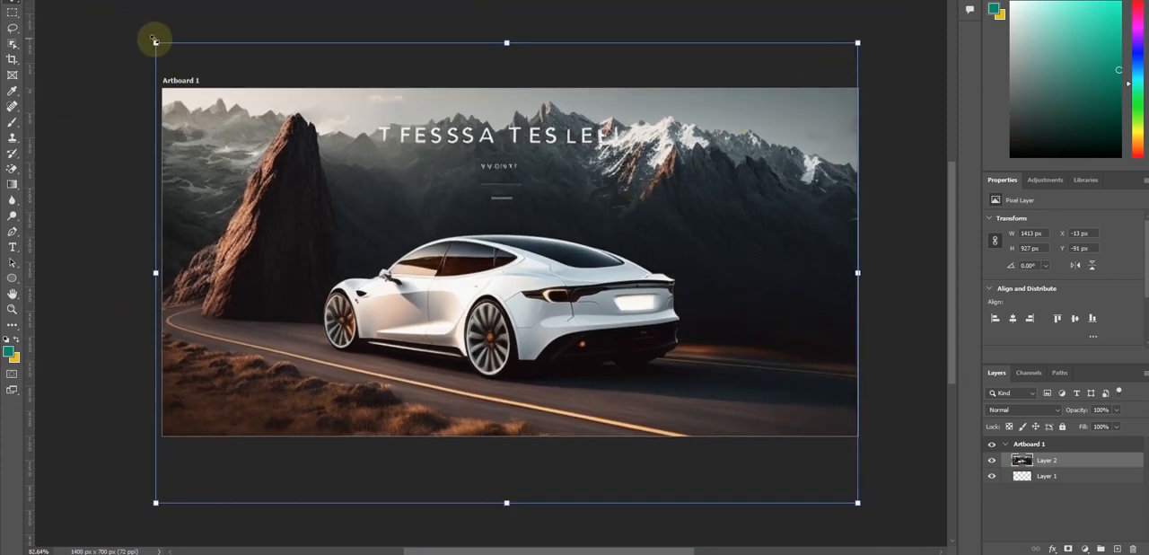
pyautogui.moveTo(154, 41); pyautogui.dragTo(156, 42)
pyautogui.press('Up')
pyautogui.press('Up')
pyautogui.press('Up')
pyautogui.press('Up')
pyautogui.press('Up')
pyautogui.press('Up')
pyautogui.press('Up')
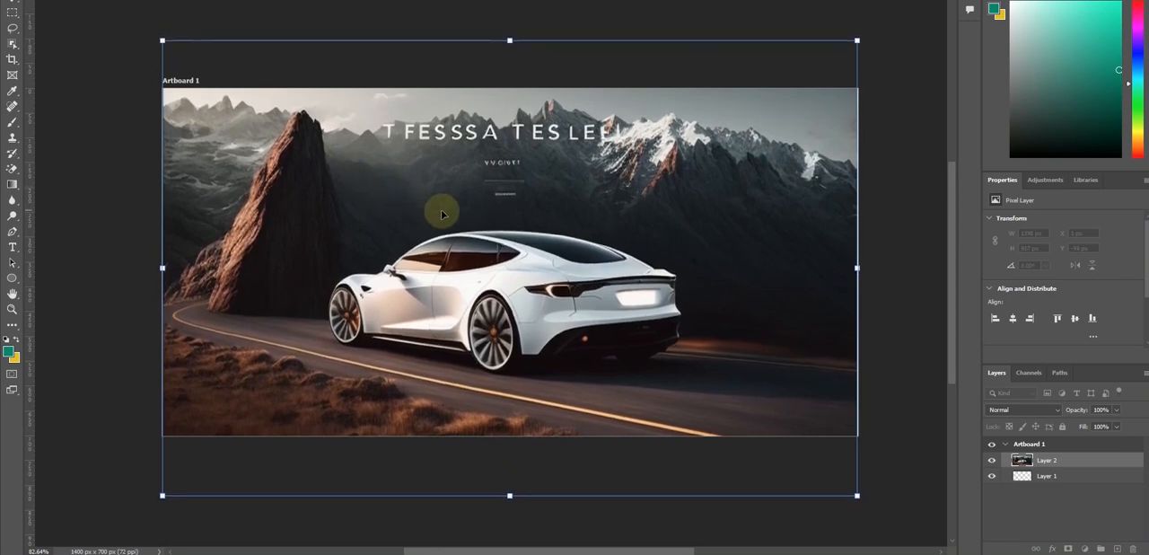
pyautogui.press('Up')
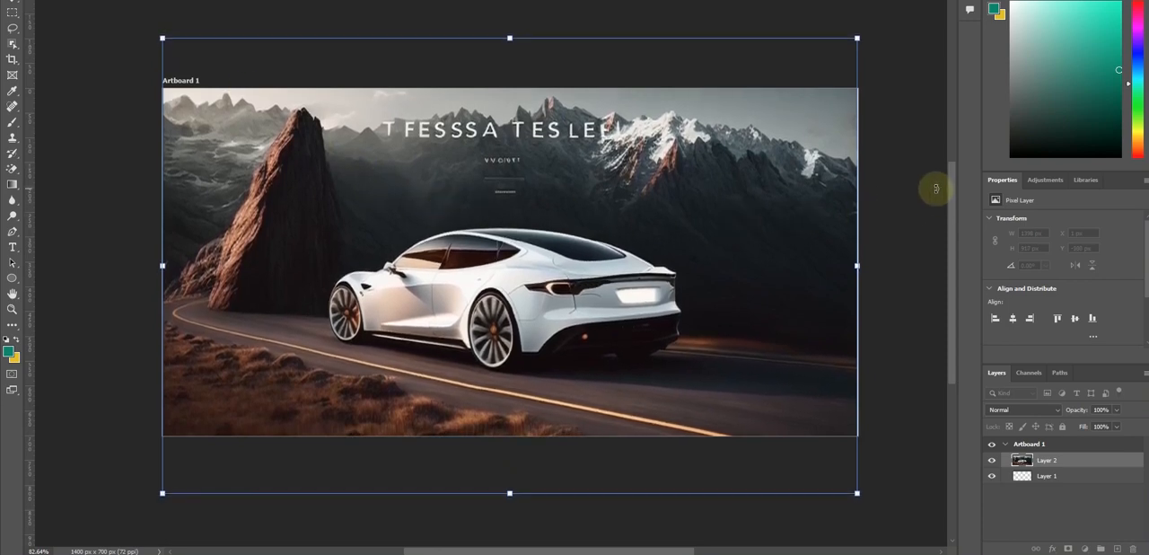
pyautogui.press('Return')
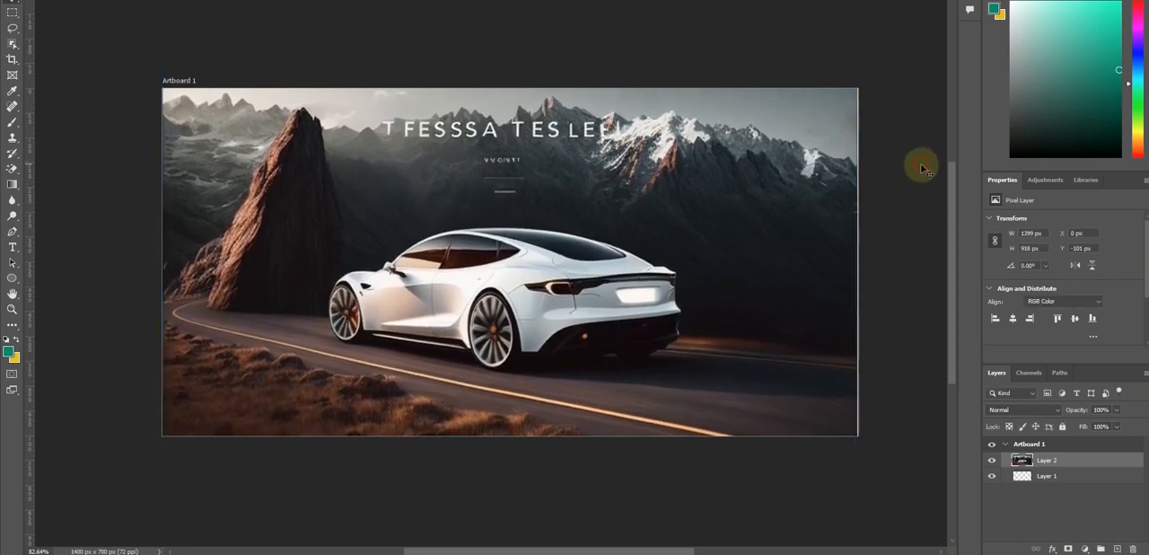
pyautogui.moveTo(857, 266); pyautogui.dragTo(862, 267)
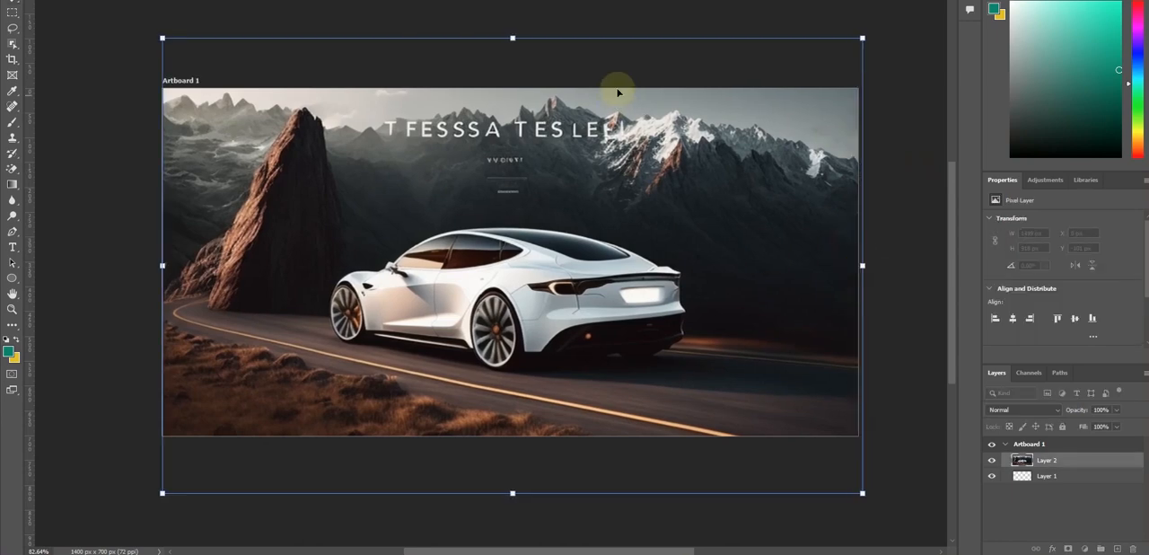
pyautogui.click(884, 193)
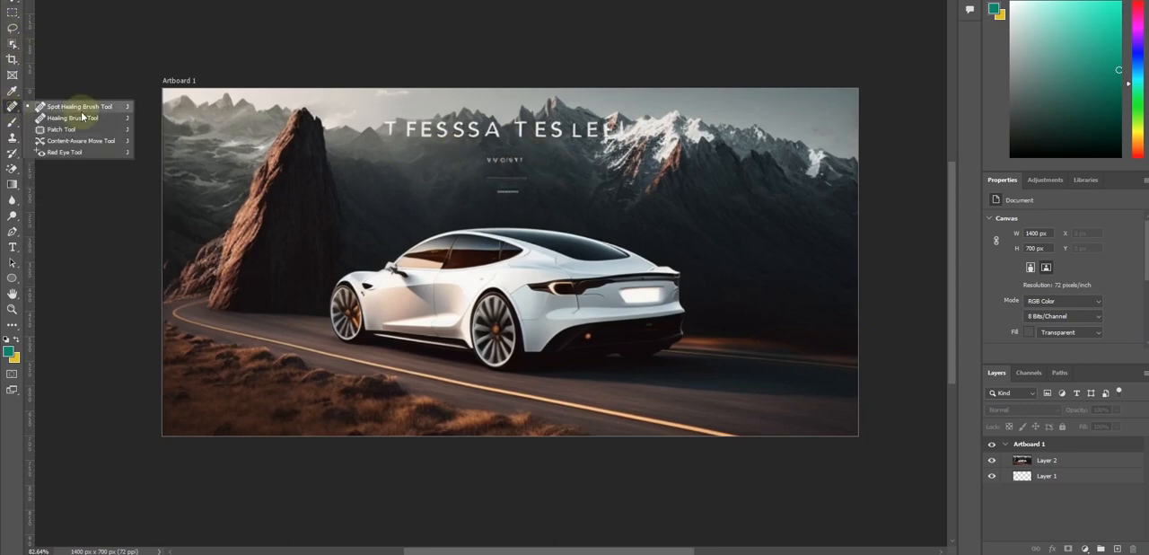
# Erase the first headline word "T FESSSA" from the car image layer with a reduced-size Spot Healing Brush
pyautogui.click(61, 108)
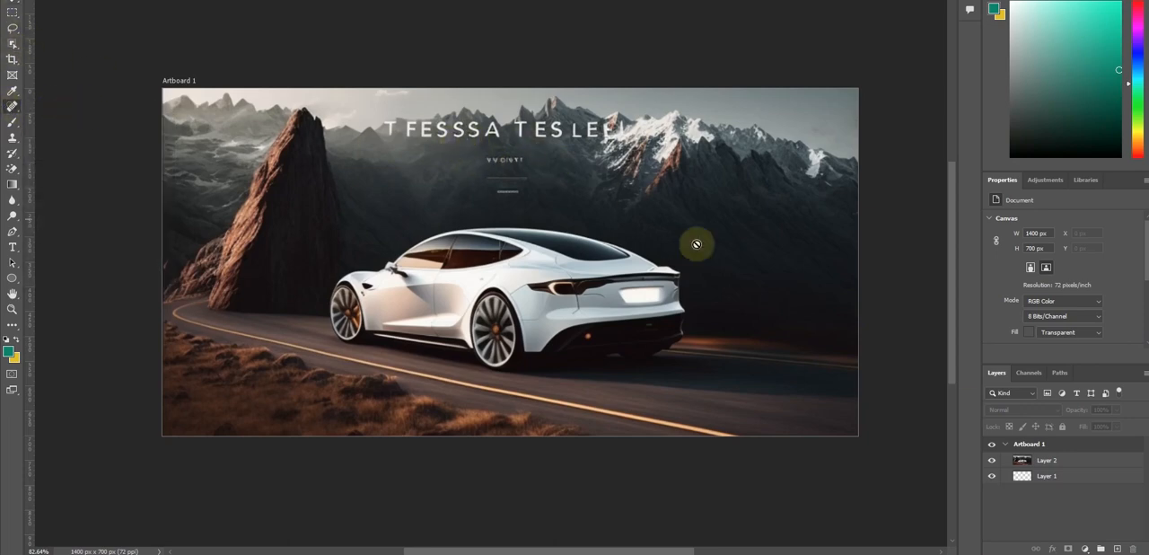
pyautogui.click(1063, 467)
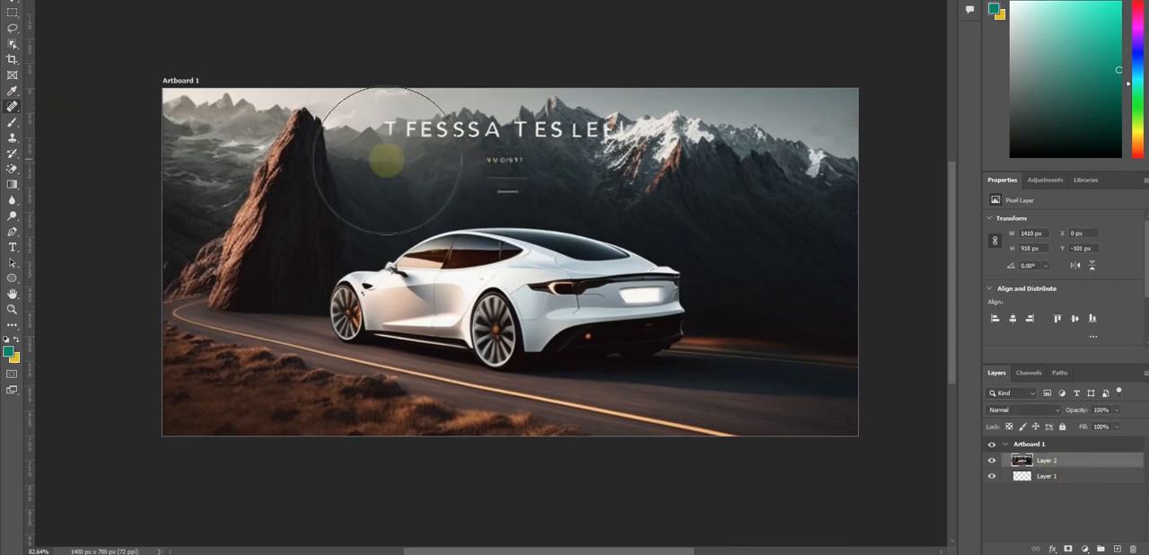
pyautogui.press('[')
pyautogui.press('[')
pyautogui.press('[')
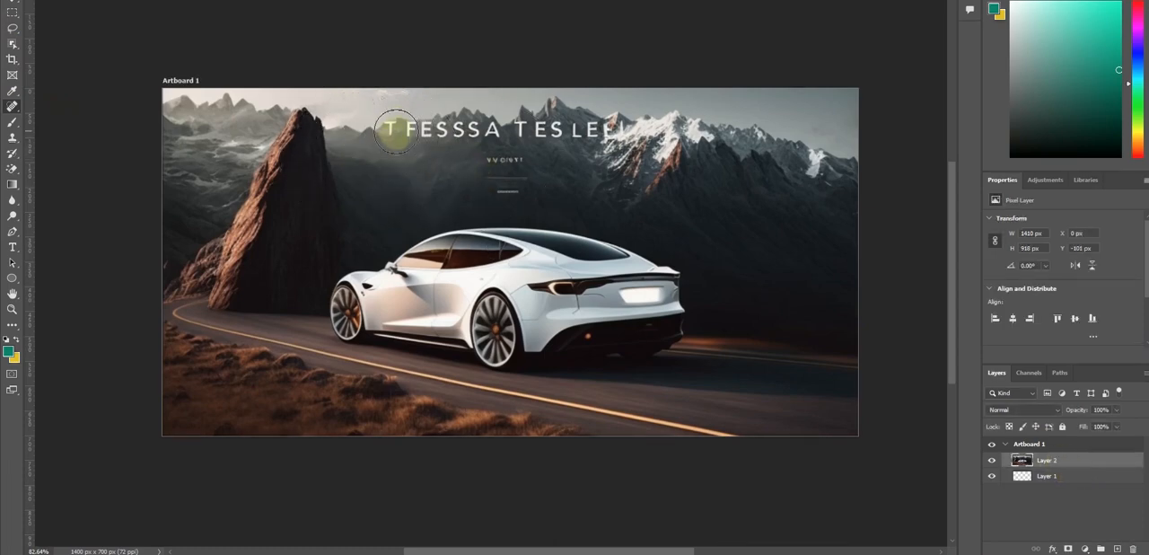
pyautogui.click(392, 129)
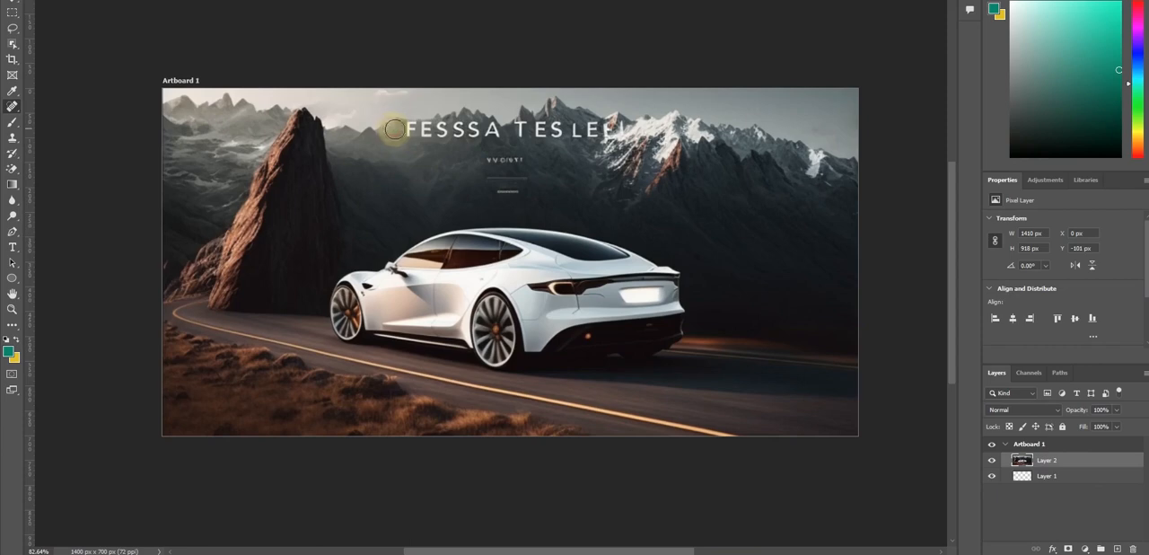
pyautogui.click(410, 129)
pyautogui.click(425, 132)
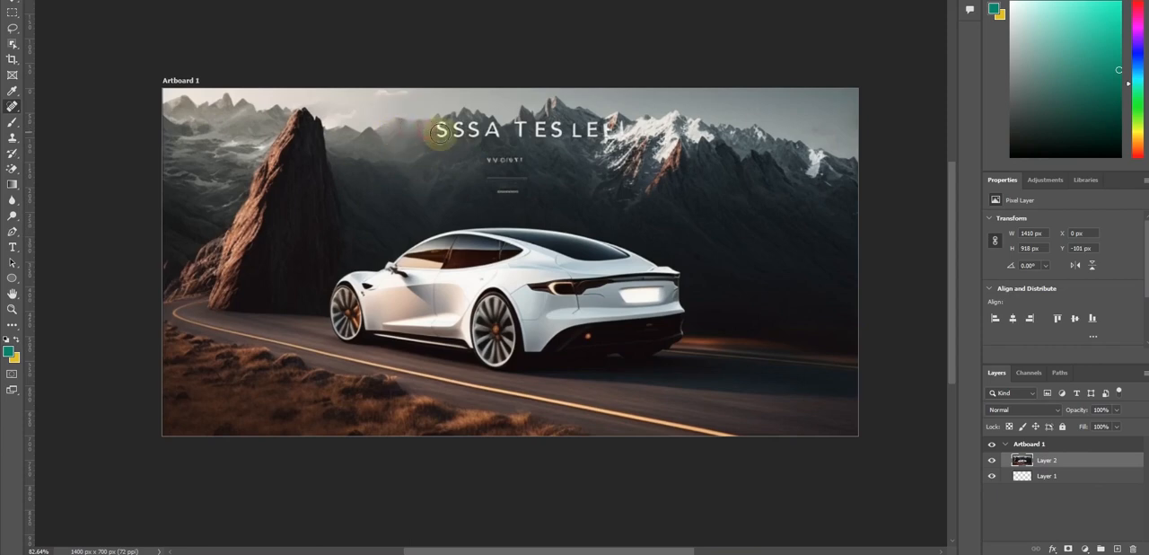
pyautogui.click(441, 130)
pyautogui.click(457, 130)
pyautogui.click(472, 130)
pyautogui.click(490, 130)
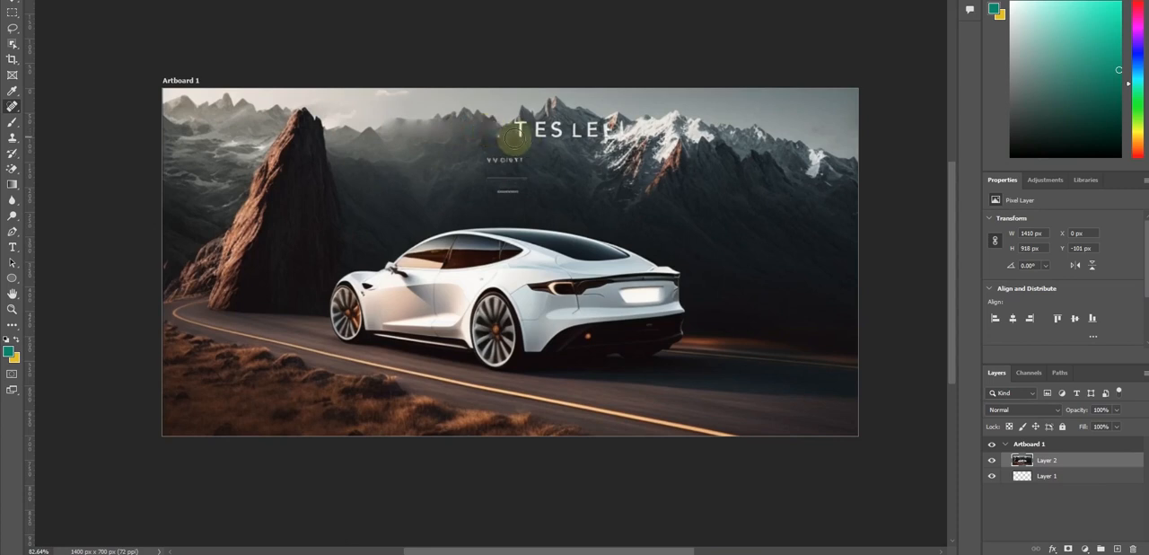
# Heal away the second headline word, starting with "TES", letter by letter over the mountain ridge
pyautogui.click(519, 131)
pyautogui.click(543, 130)
pyautogui.click(558, 130)
pyautogui.click(579, 130)
pyautogui.click(594, 131)
pyautogui.click(574, 134)
pyautogui.click(607, 131)
pyautogui.click(619, 128)
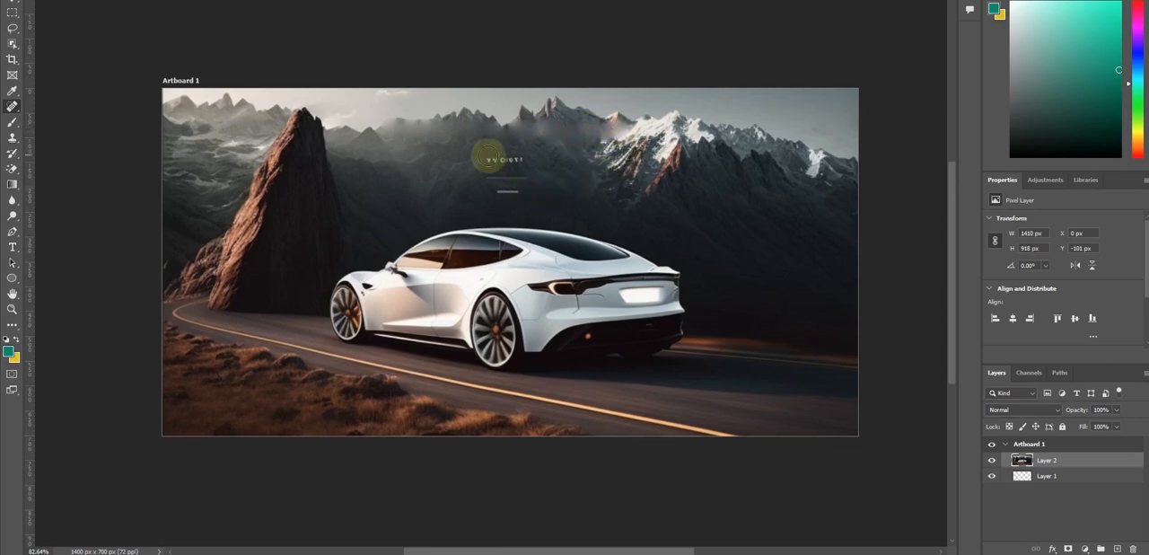
# Heal away the small subtitle and the two short lines beneath it above the car
pyautogui.moveTo(489, 160)
pyautogui.mouseDown()
pyautogui.moveTo(524, 160)
pyautogui.moveTo(512, 177)
pyautogui.mouseUp()
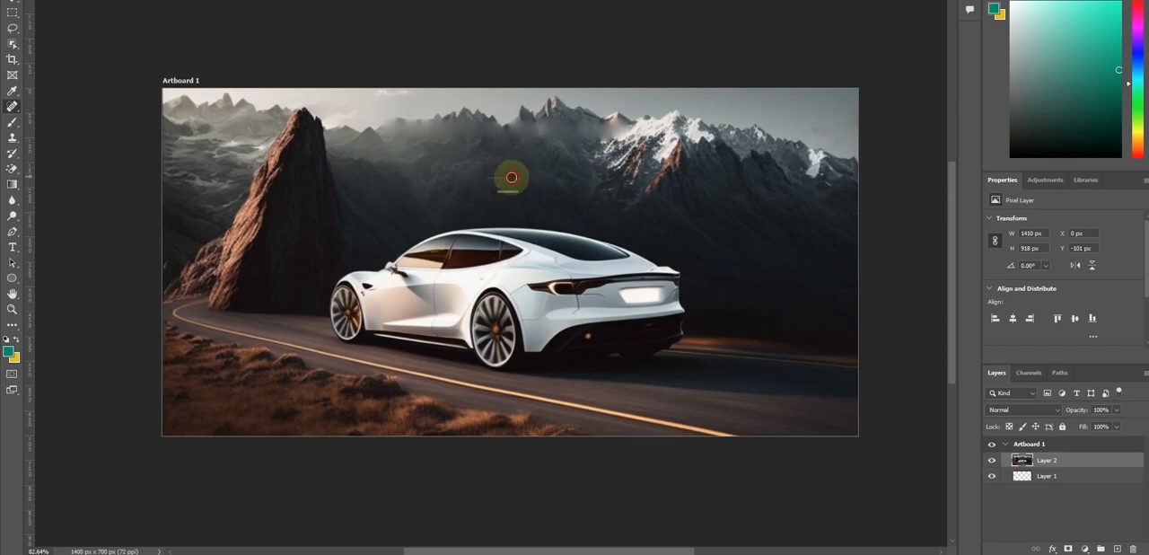
pyautogui.click(510, 179)
pyautogui.moveTo(521, 189); pyautogui.dragTo(493, 194)
# Move the car image up to about Y -112 px on the artboard
pyautogui.click(13, 3)
pyautogui.moveTo(580, 341)
pyautogui.mouseDown()
pyautogui.moveTo(582, 314)
pyautogui.moveTo(583, 337)
pyautogui.mouseUp()
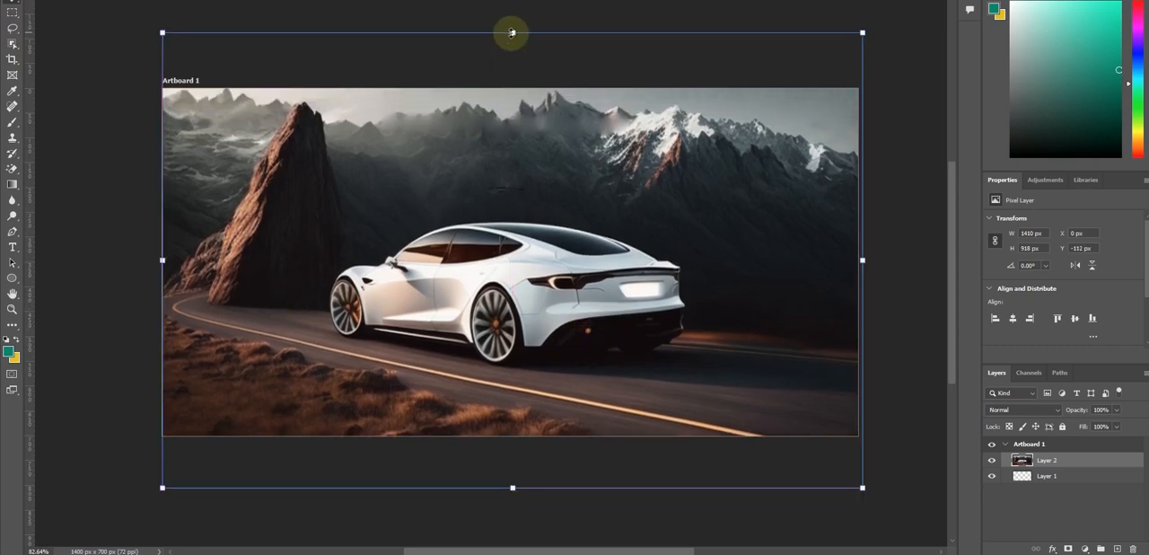
pyautogui.moveTo(511, 33); pyautogui.dragTo(512, 64)
pyautogui.moveTo(513, 488); pyautogui.dragTo(513, 476)
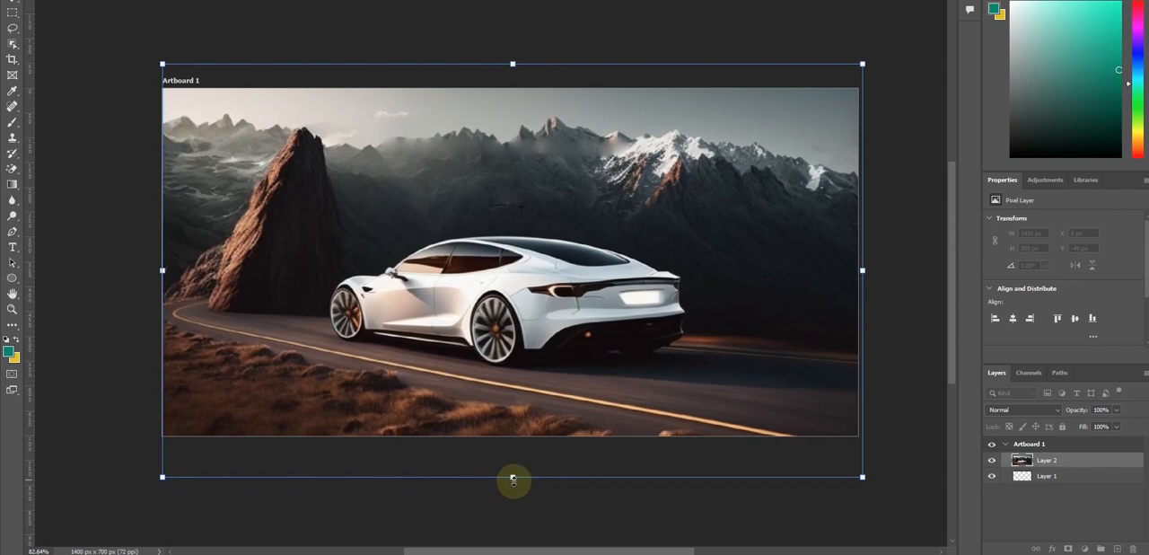
pyautogui.press('Escape')
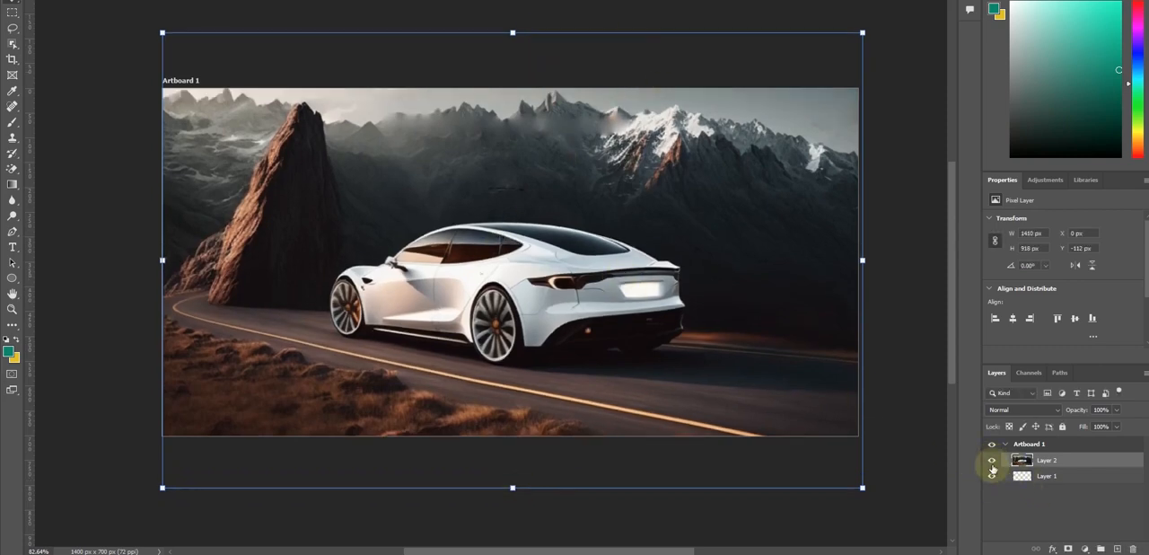
# Cut the car image layer out of the artboard, leaving only the blank layer
pyautogui.click(892, 410)
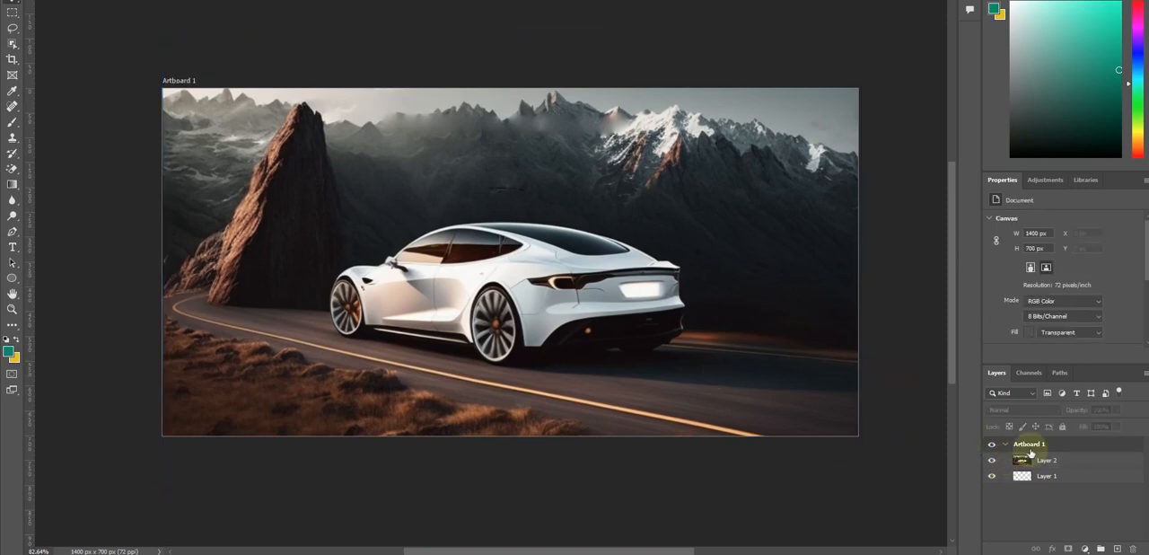
pyautogui.click(1054, 460)
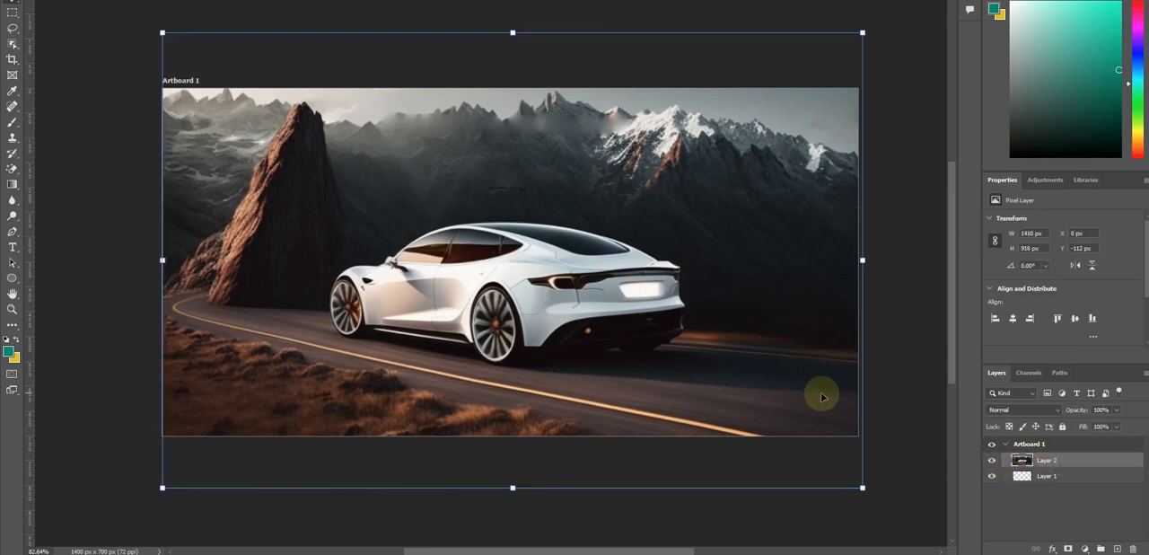
pyautogui.click(911, 316)
pyautogui.click(585, 298)
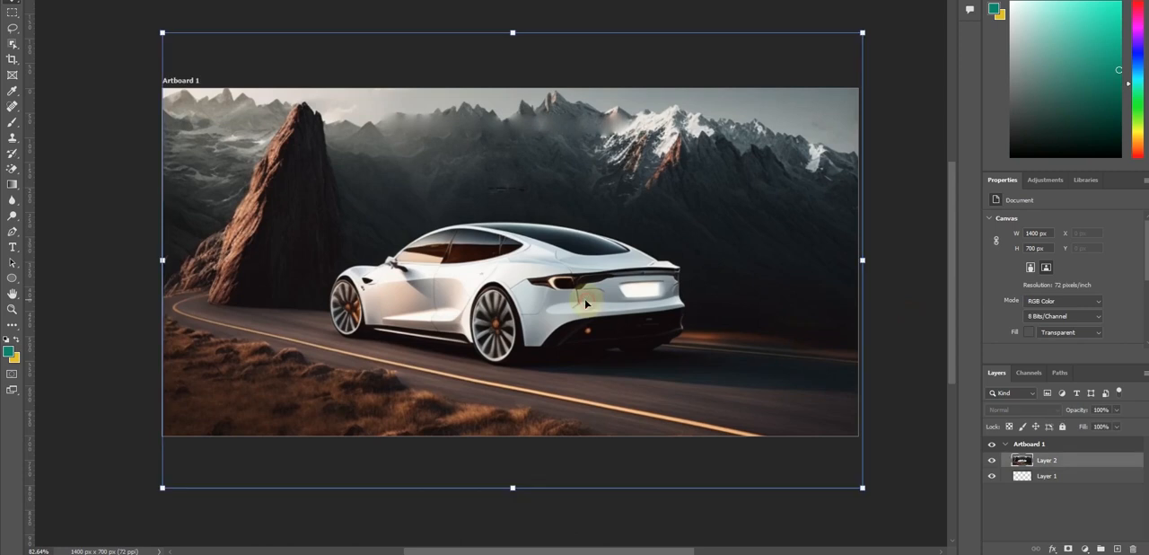
pyautogui.press('Delete')
# Resize the blank document to 1100 px wide by 650 px high with the proportions unlinked
pyautogui.click(66, 0)
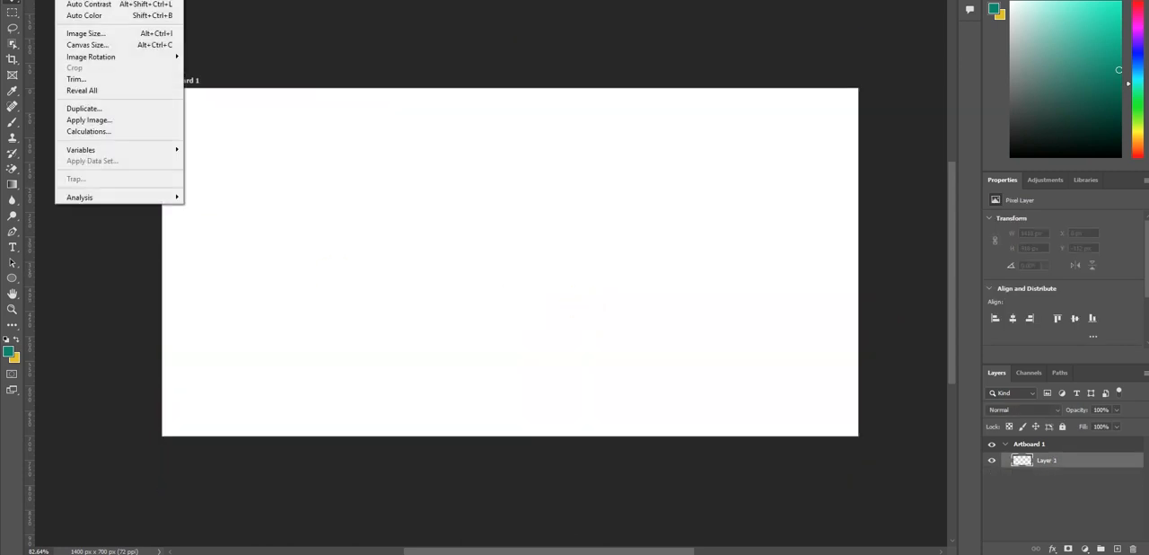
pyautogui.click(85, 33)
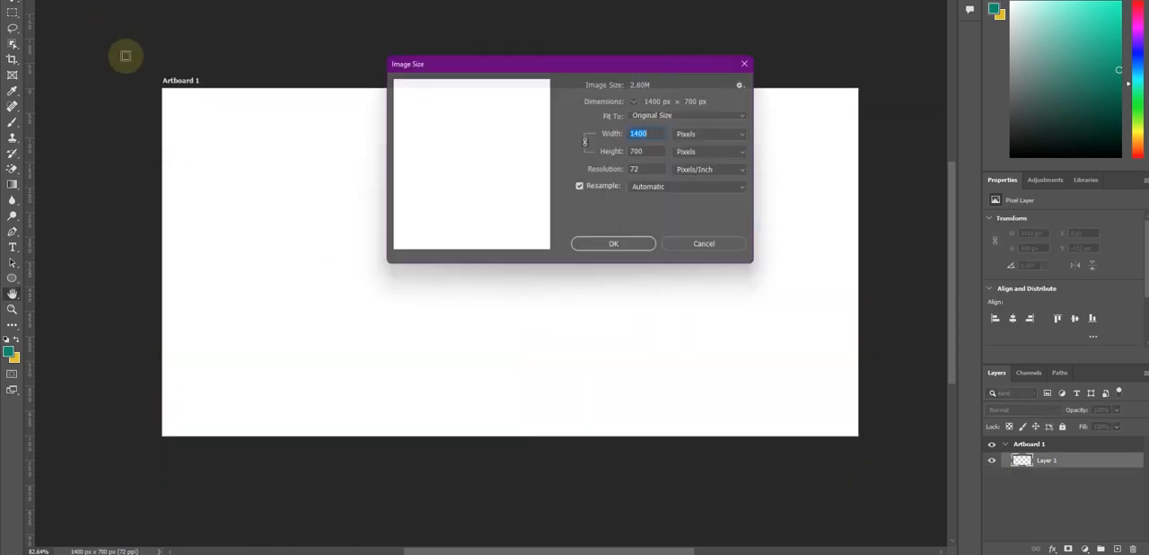
pyautogui.click(643, 133)
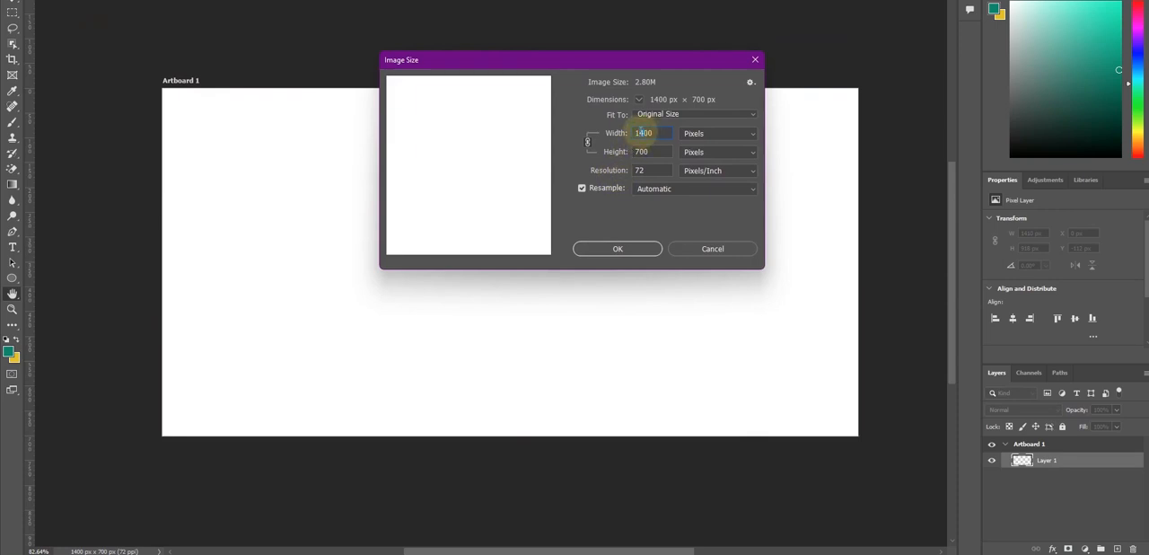
pyautogui.write('1100')
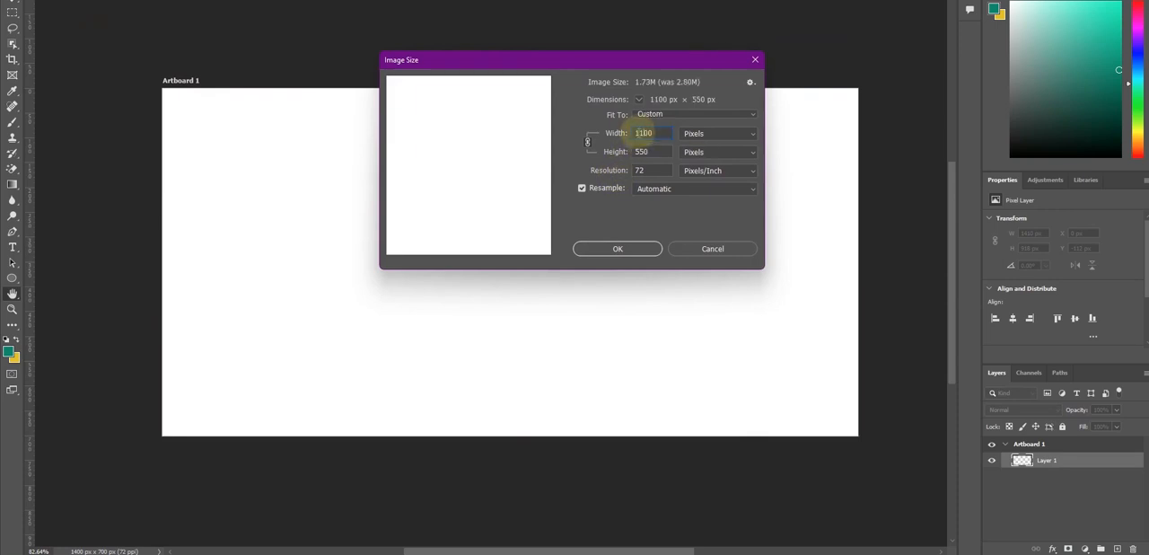
pyautogui.click(587, 141)
pyautogui.click(642, 153)
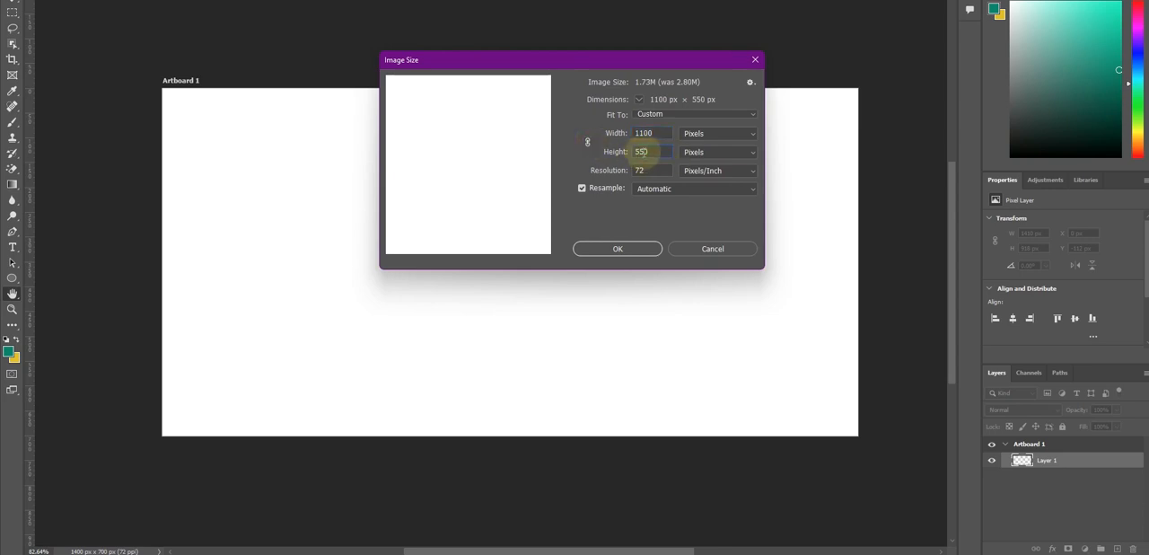
pyautogui.write('60')
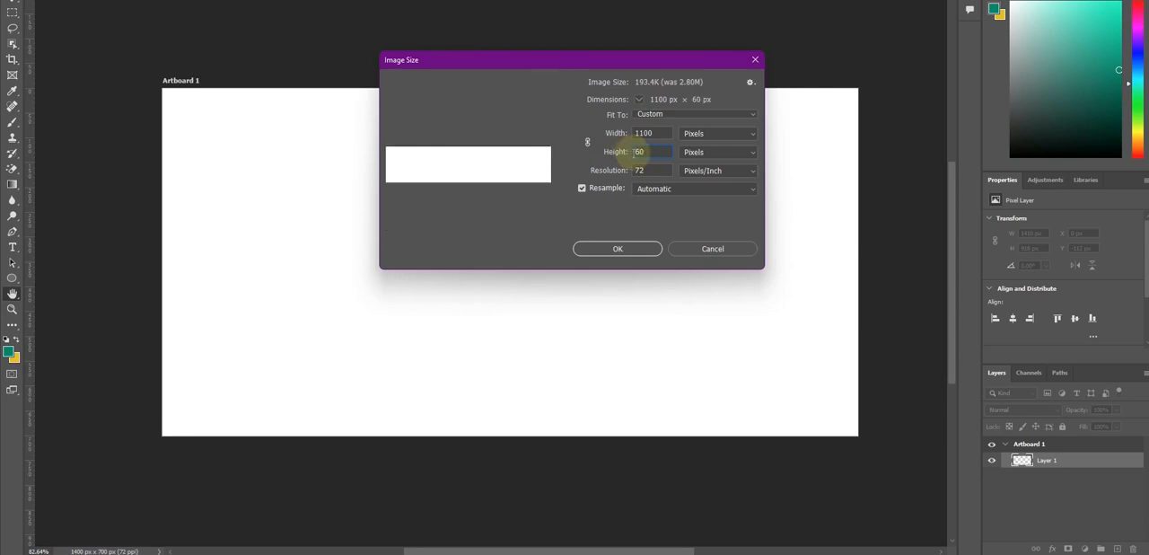
pyautogui.write('650')
pyautogui.click(625, 247)
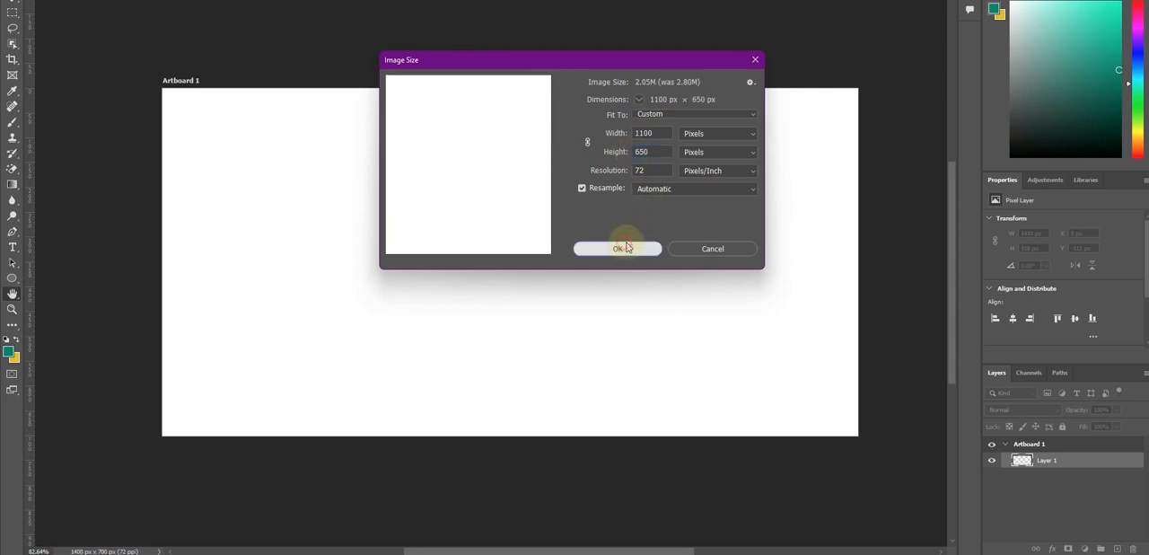
# Paste the car image back into the document and position it at about X -119 px, Y -113 px
pyautogui.moveTo(352, 262); pyautogui.dragTo(445, 253)
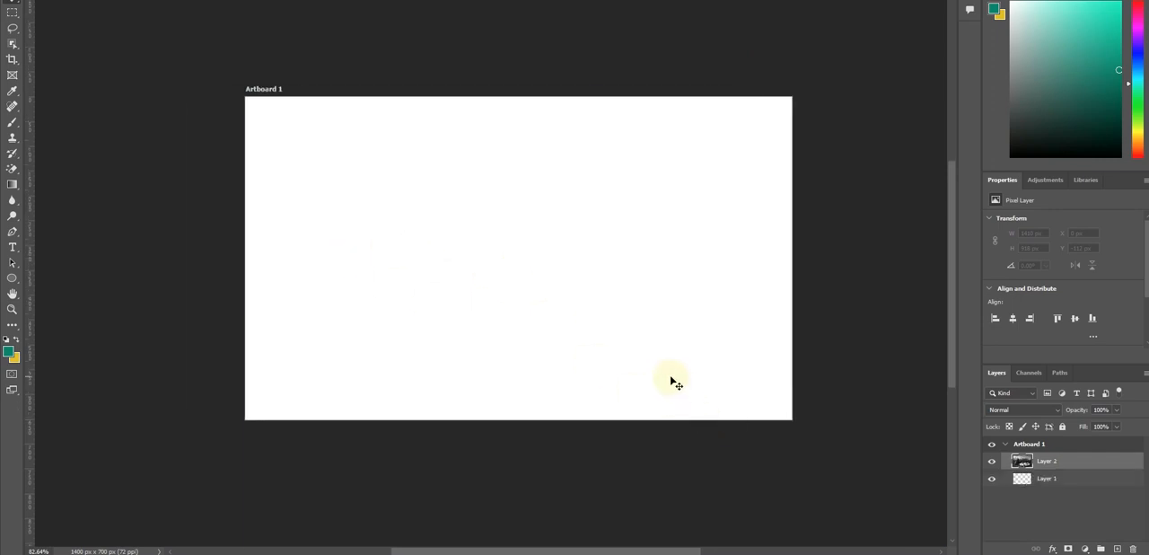
pyautogui.hotkey('ctrl', 'v')
pyautogui.moveTo(552, 345); pyautogui.dragTo(492, 288)
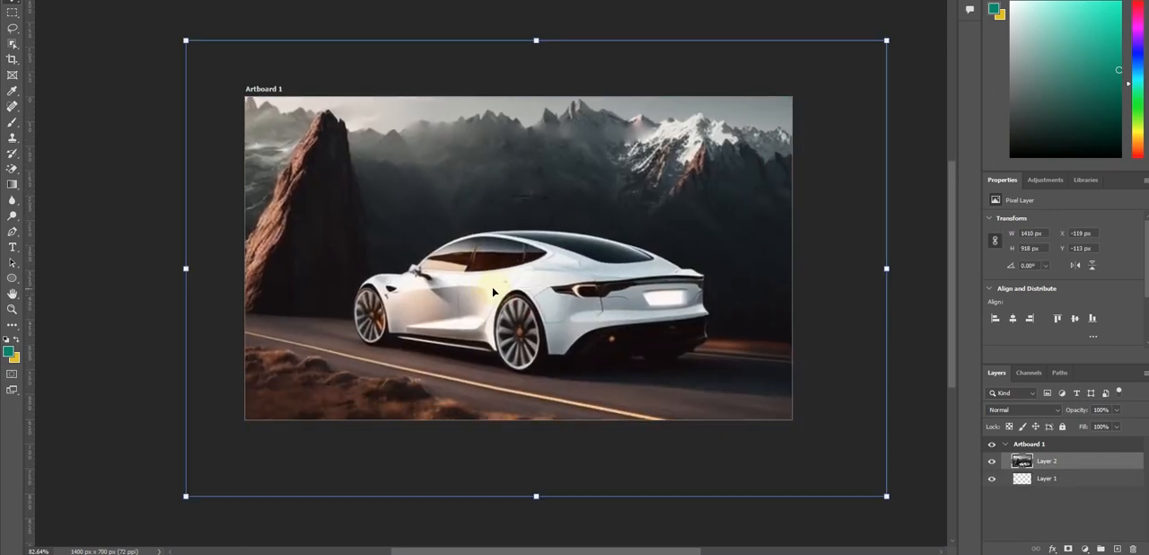
# Scale the car image down proportionally and reposition it so the scene just covers the 1100 × 650 px artboard
pyautogui.scroll(-2, 507, 287)
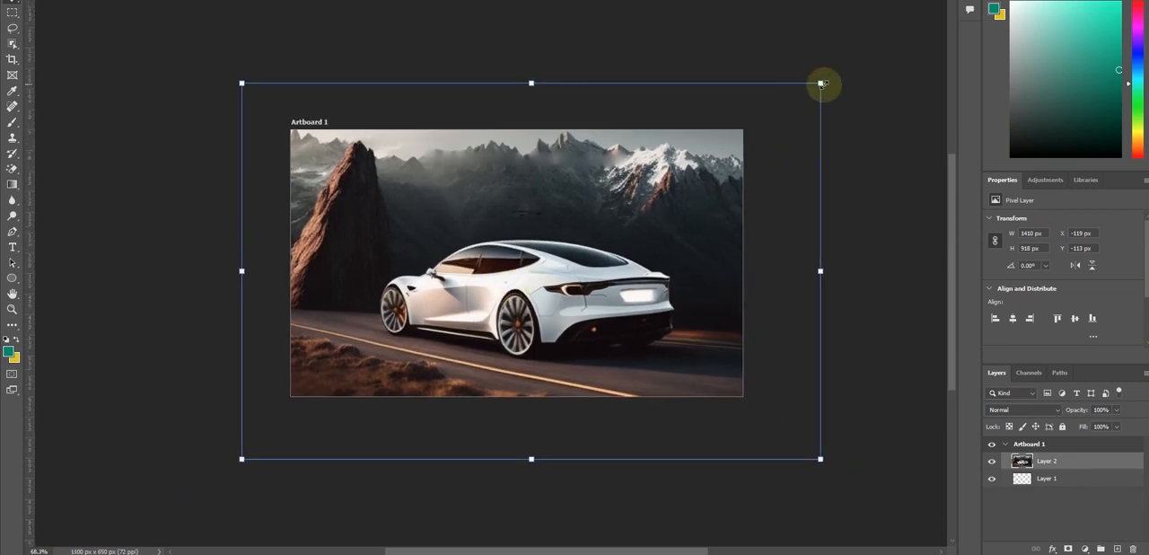
pyautogui.moveTo(820, 84); pyautogui.dragTo(769, 113)
pyautogui.moveTo(664, 263); pyautogui.dragTo(644, 254)
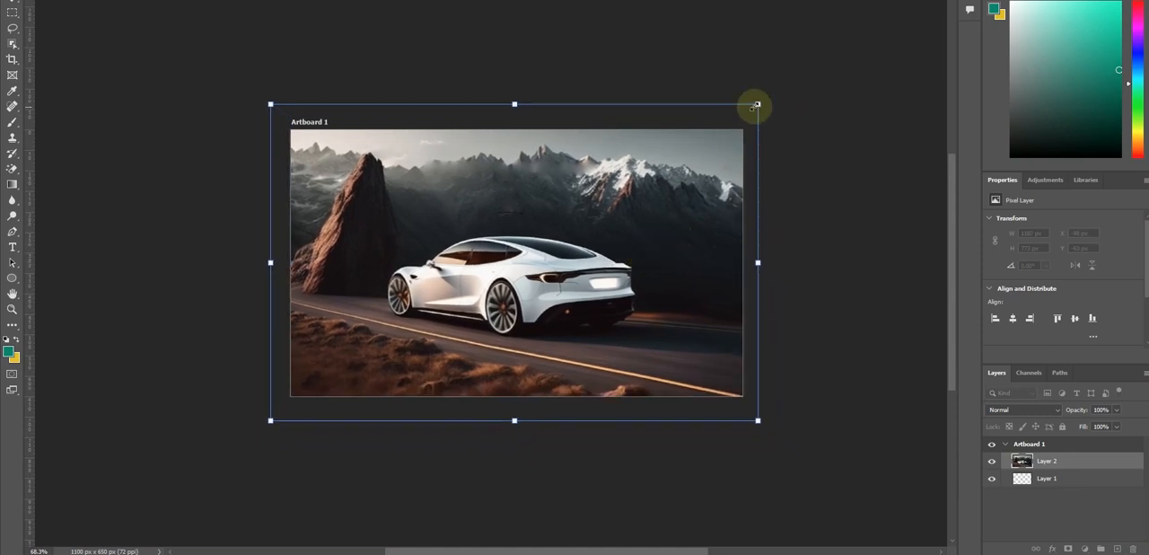
pyautogui.moveTo(755, 105); pyautogui.dragTo(746, 113)
pyautogui.moveTo(646, 265); pyautogui.dragTo(646, 261)
pyautogui.moveTo(747, 108); pyautogui.dragTo(742, 112)
pyautogui.moveTo(659, 248); pyautogui.dragTo(660, 243)
pyautogui.click(825, 177)
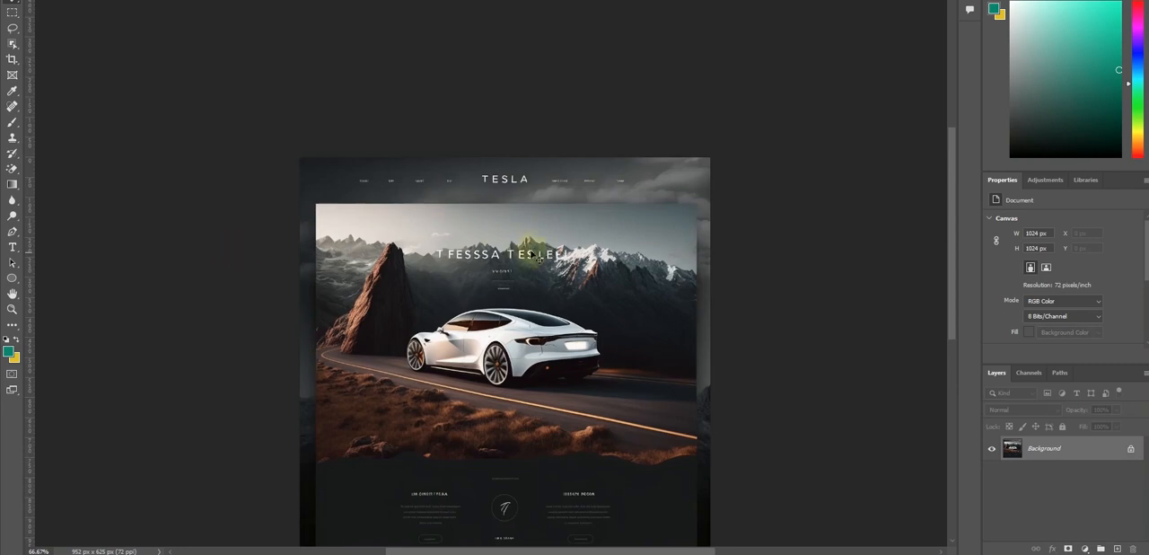
# Undo the crop on the source Tesla design to bring back the full landing page
pyautogui.scroll(-3, 538, 256)
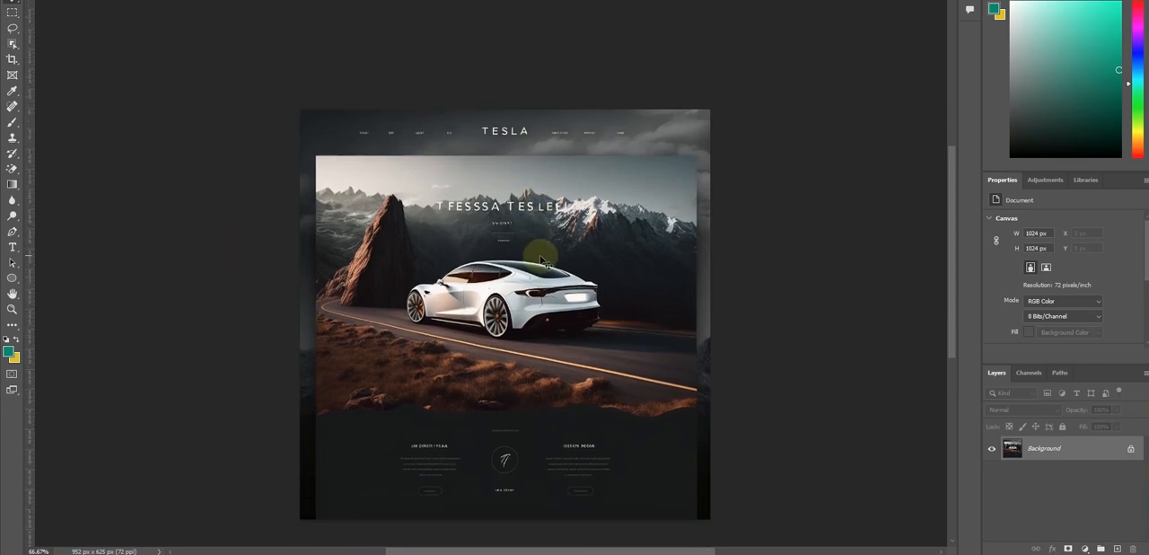
pyautogui.scroll(-2, 543, 268)
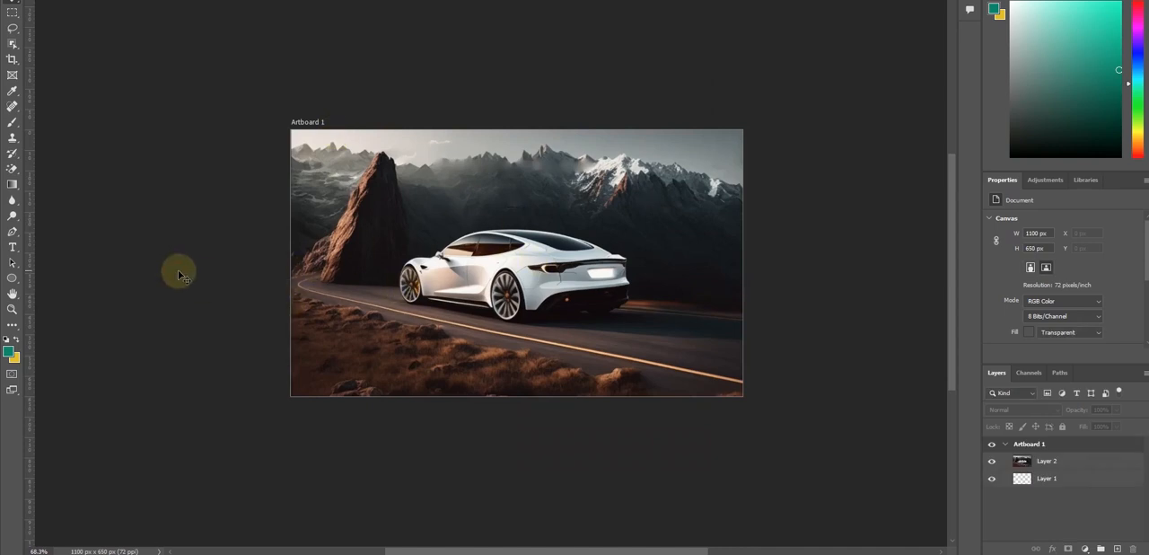
# Export the 1100 × 650 px car artboard for the web as a JPEG High image on the Desktop, with a name starting with "Hero"
pyautogui.hotkey('ctrl', 'alt', 'shift', 's')
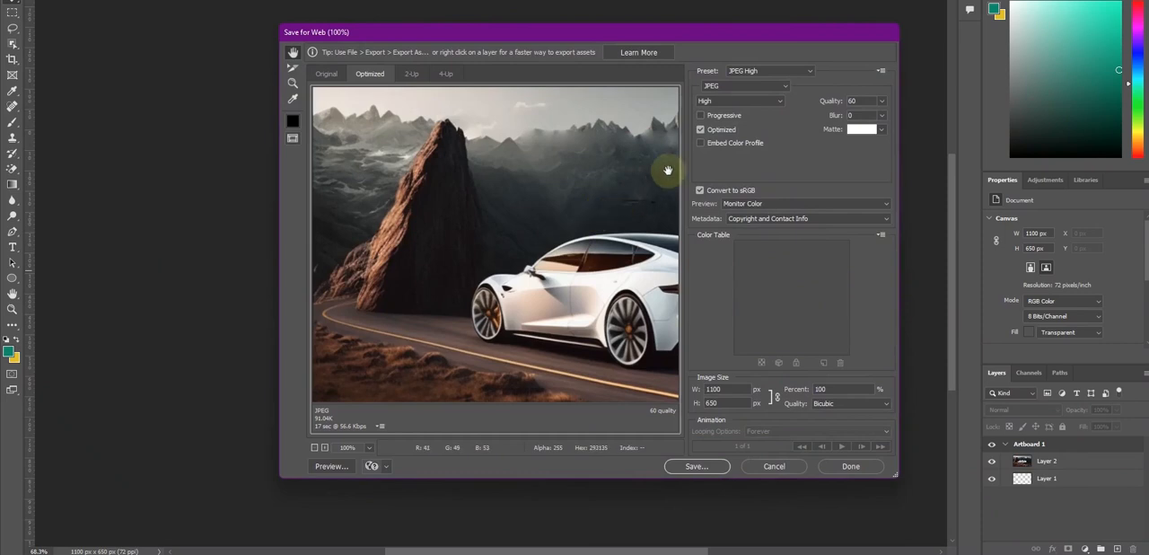
pyautogui.click(689, 467)
pyautogui.click(311, 139)
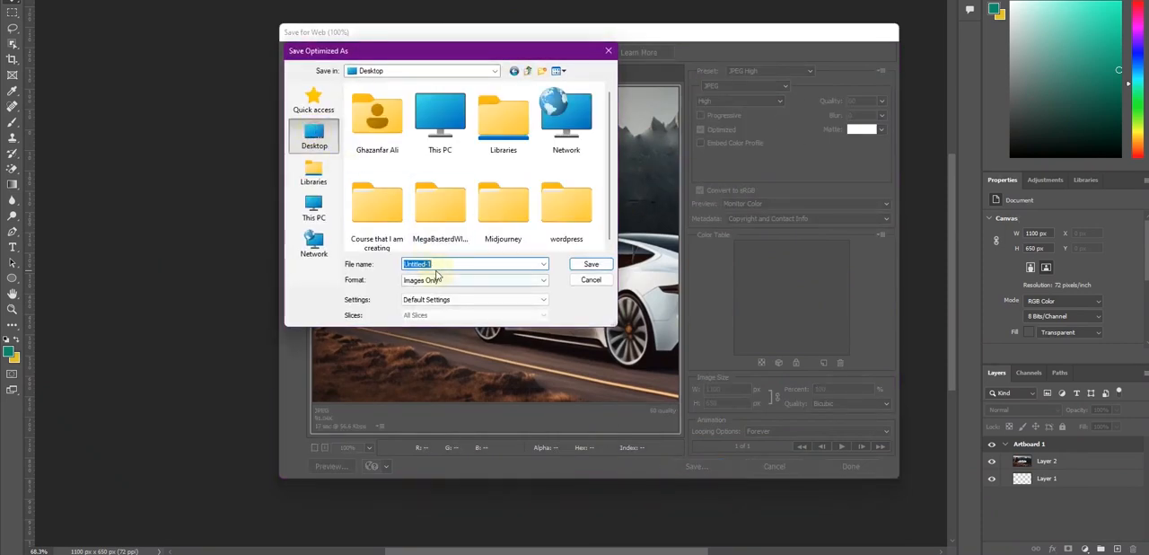
pyautogui.moveTo(440, 262); pyautogui.dragTo(383, 265)
pyautogui.write('Hero image')
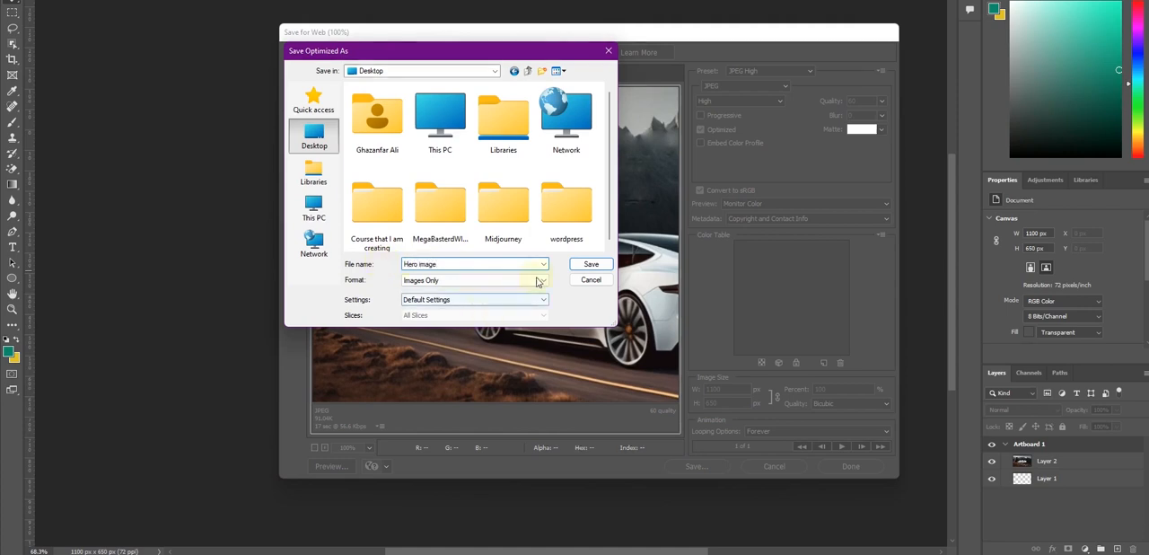
pyautogui.click(588, 263)
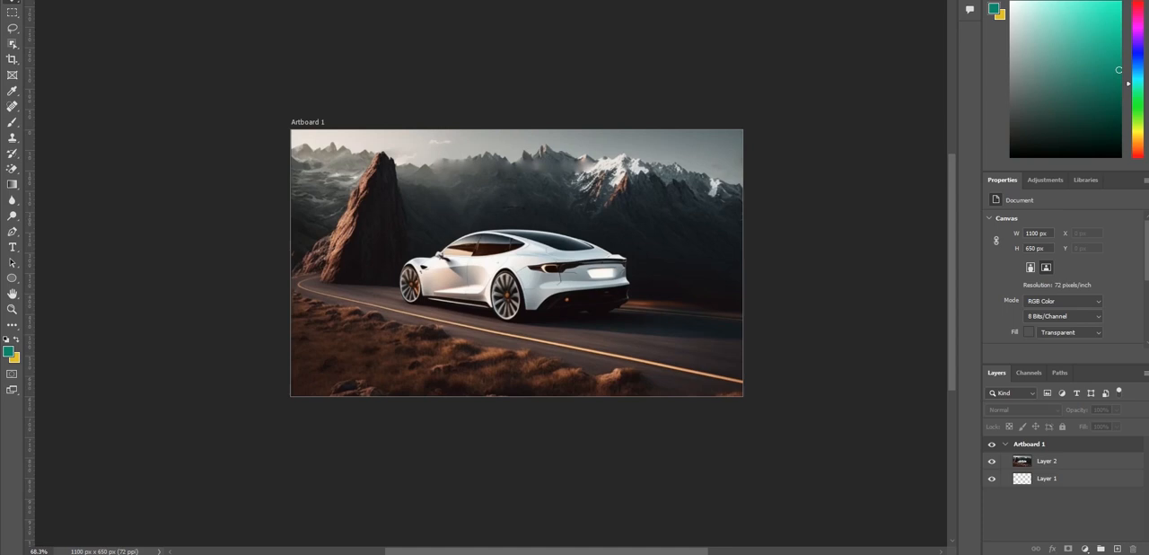
# Check the exported hero image in the image viewer and return to the full source Tesla design
pyautogui.moveTo(1148, 117); pyautogui.dragTo(538, 1)
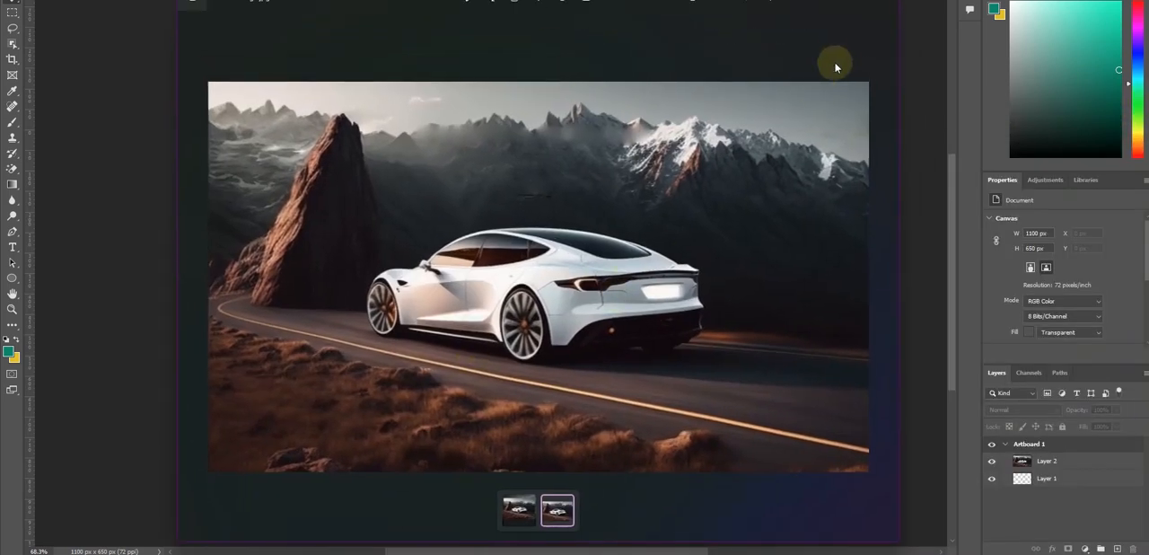
pyautogui.rightClick(753, 553)
pyautogui.click(724, 538)
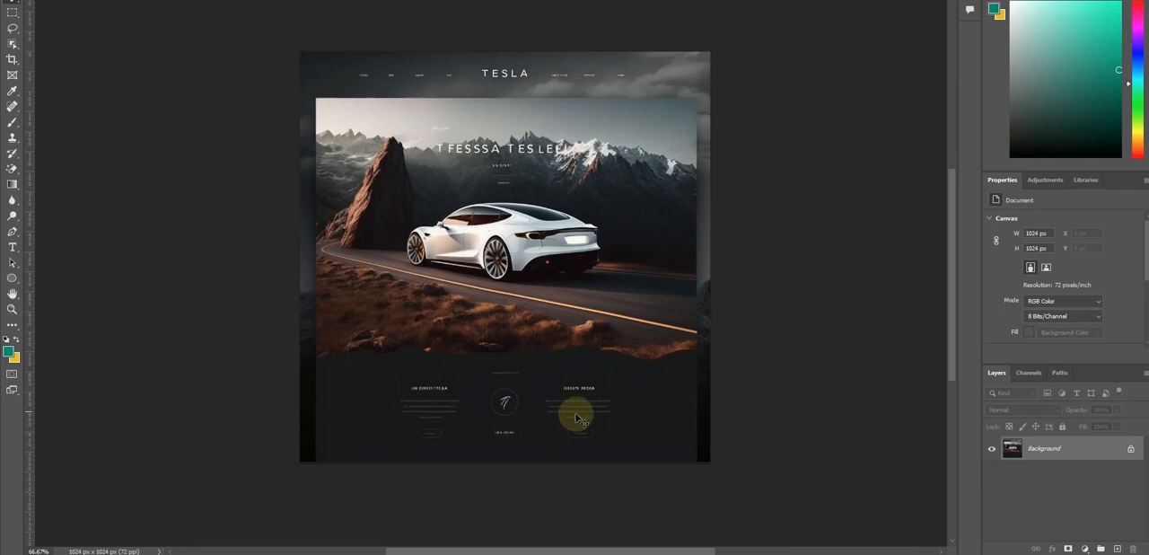
pyautogui.hscroll(-3, 577, 392)
pyautogui.hscroll(1, 558, 391)
pyautogui.scroll(4, 608, 397)
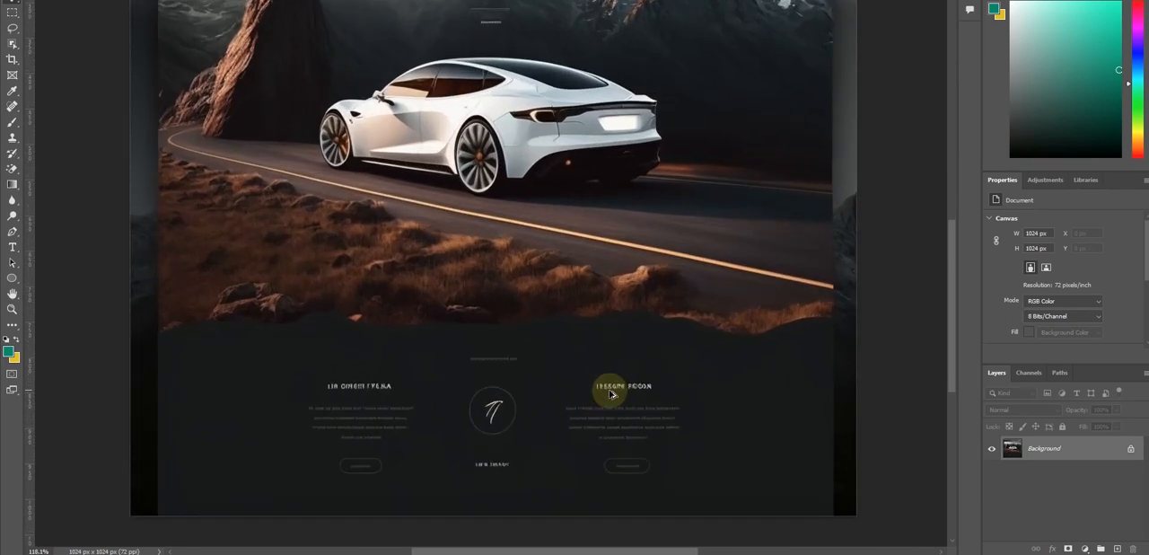
pyautogui.scroll(-2, 609, 397)
pyautogui.scroll(-1, 609, 395)
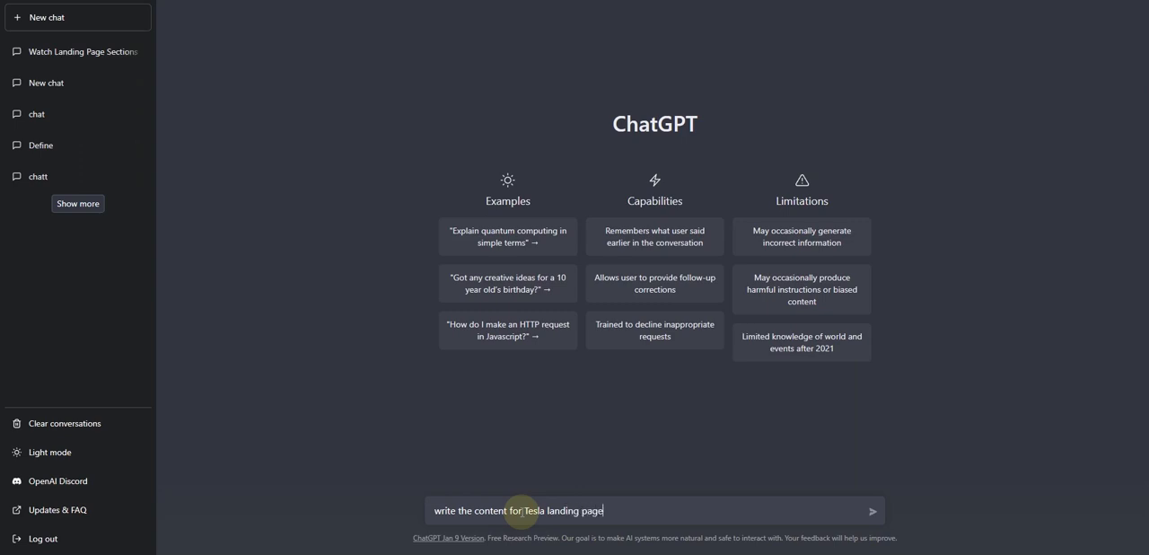
# Switch to ChatGPT and submit the prompt "write the content for Tesla landing page"
pyautogui.press('Return')
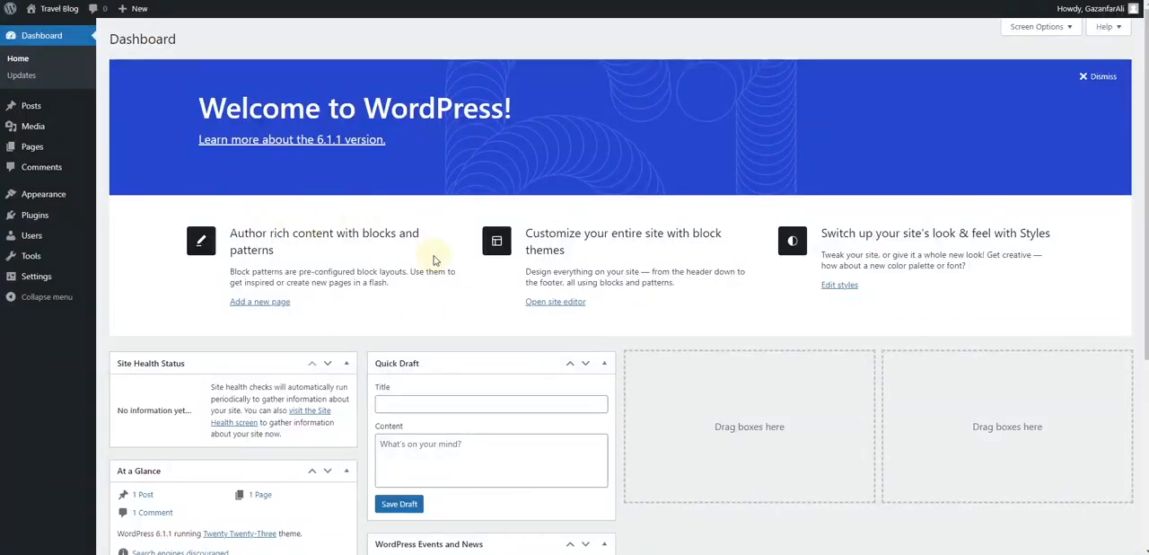
# Switch to the WordPress dashboard and activate the Kadence theme and the Elementor plugin
pyautogui.moveTo(71, 194)
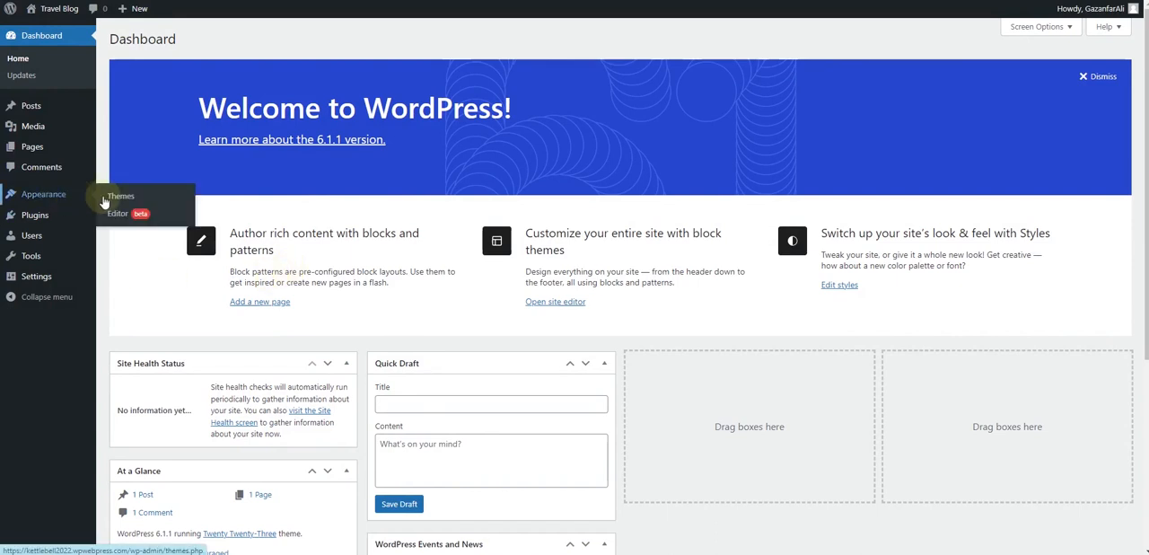
pyautogui.click(148, 202)
pyautogui.moveTo(454, 230)
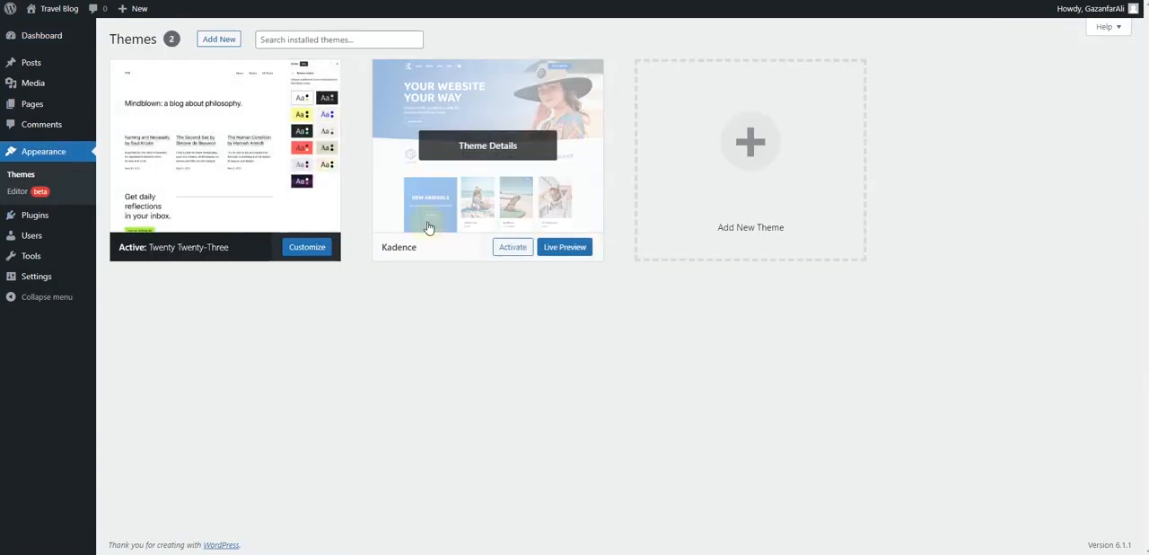
pyautogui.click(503, 256)
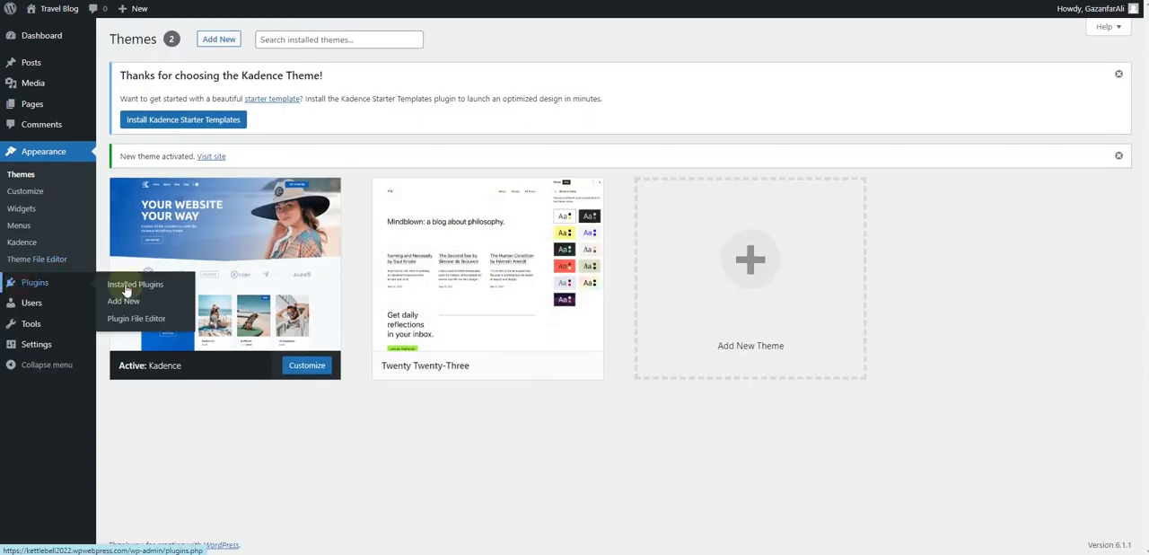
pyautogui.click(116, 282)
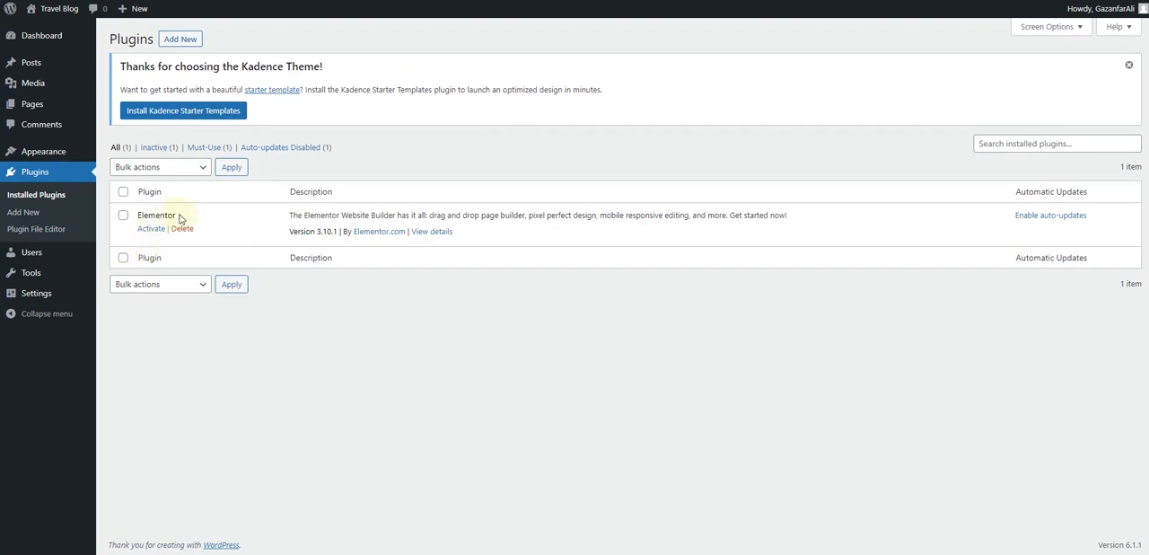
pyautogui.click(150, 228)
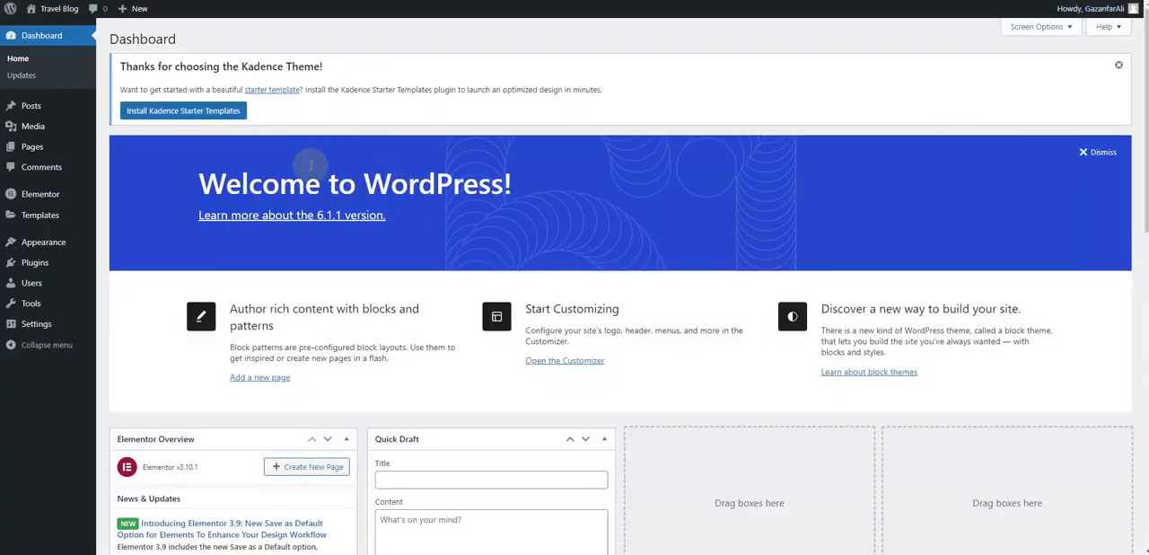
# Move the existing Privacy Policy and Sample Page pages to the trash
pyautogui.click(38, 146)
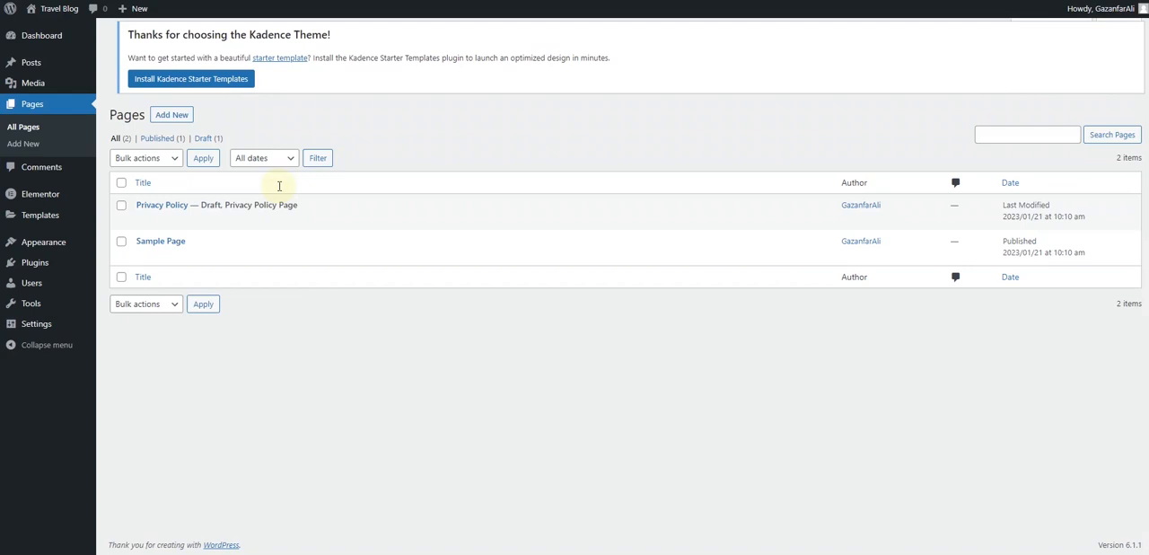
pyautogui.click(121, 191)
pyautogui.click(146, 167)
pyautogui.click(135, 206)
pyautogui.click(203, 167)
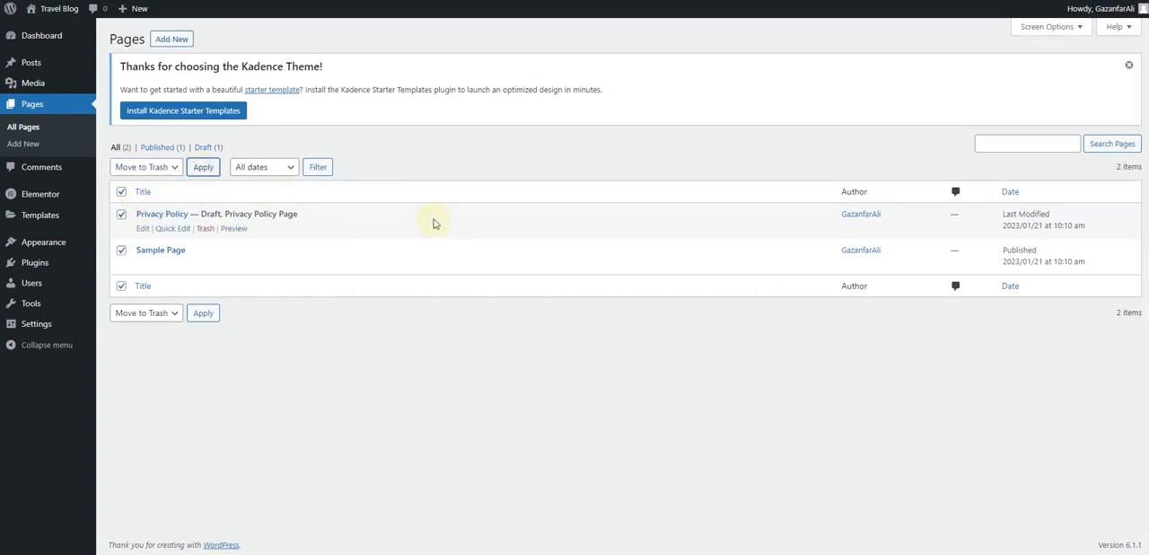
# Create a new page titled "Home", choose a page template for it and publish it
pyautogui.click(171, 40)
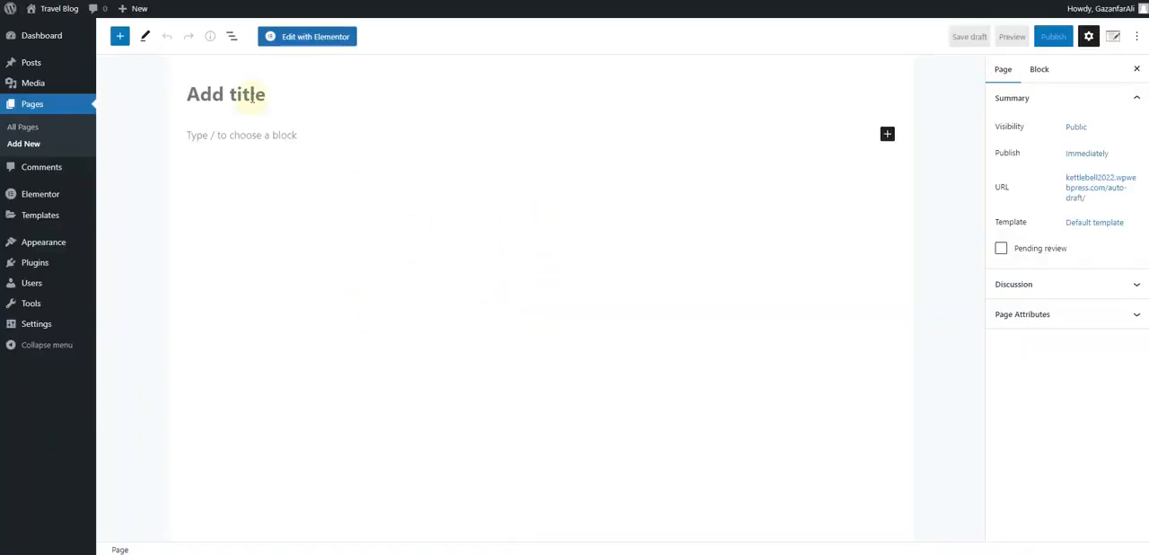
pyautogui.write('Home')
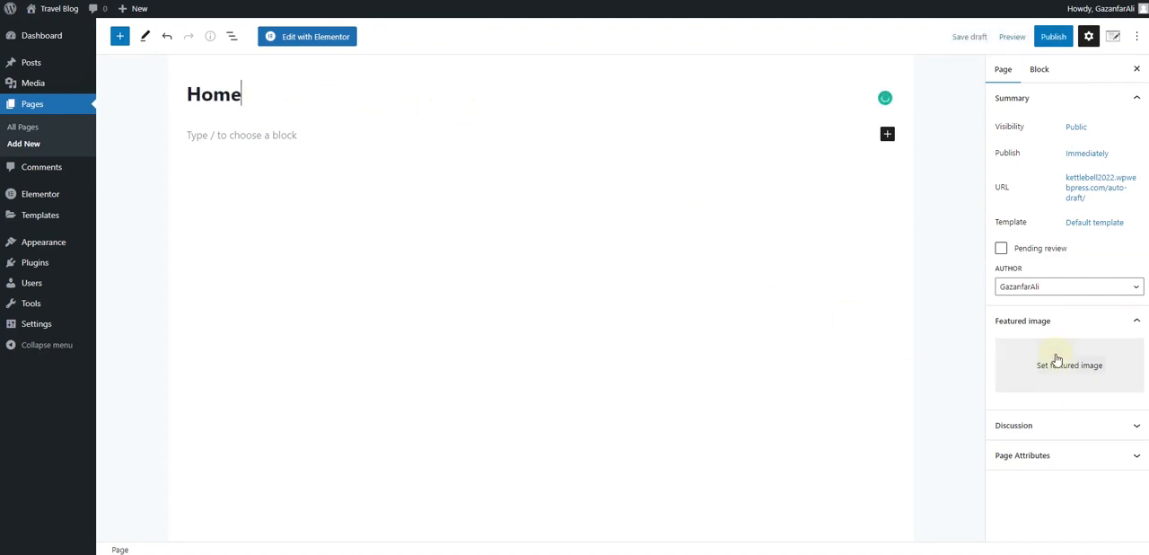
pyautogui.click(1091, 223)
pyautogui.click(1043, 314)
pyautogui.click(1038, 337)
pyautogui.click(994, 237)
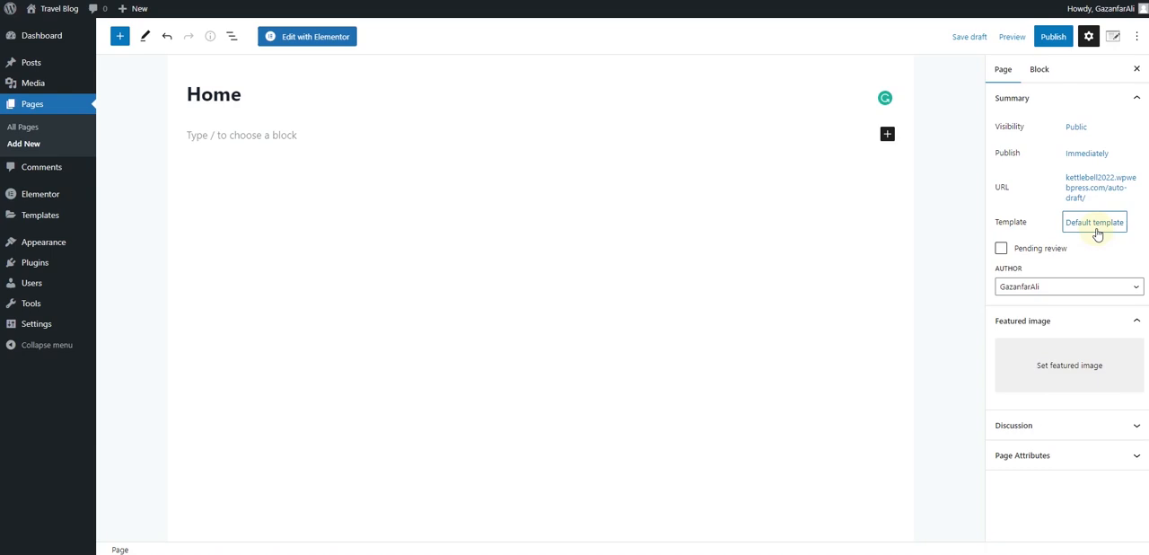
pyautogui.click(1053, 36)
pyautogui.click(1030, 36)
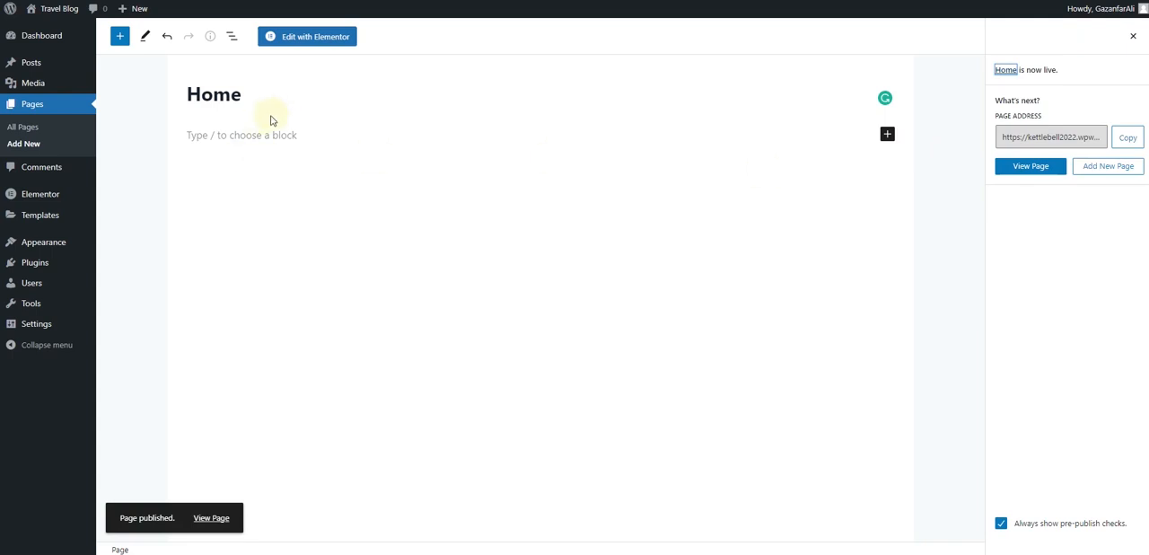
# Check the published Home page in a separate browser tab and open the page for editing in Elementor
pyautogui.rightClick(201, 516)
pyautogui.click(238, 370)
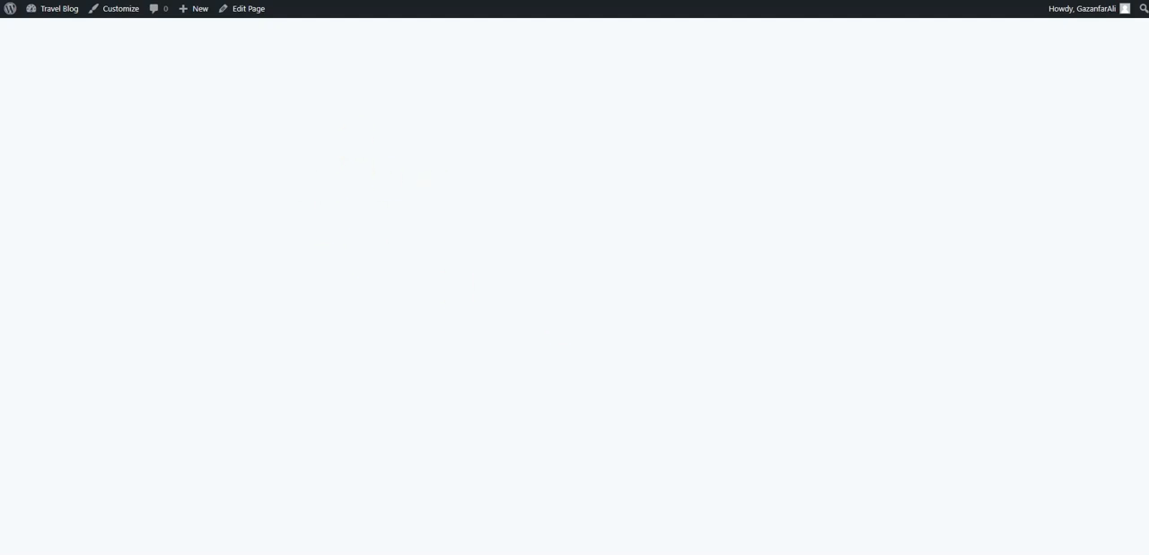
pyautogui.hotkey('ctrl', 'shift', 'Tab')
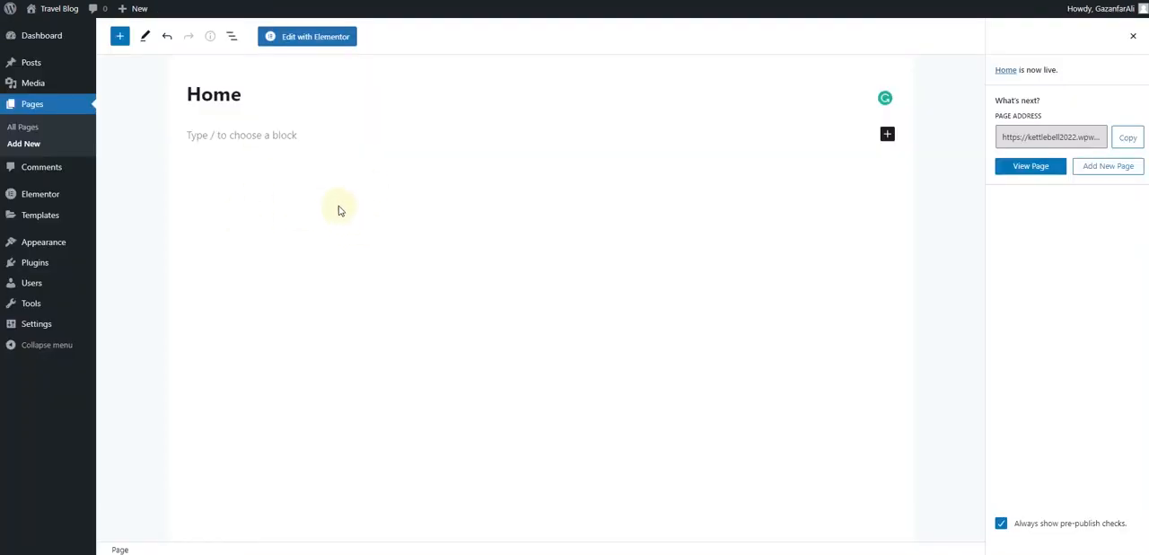
pyautogui.click(325, 40)
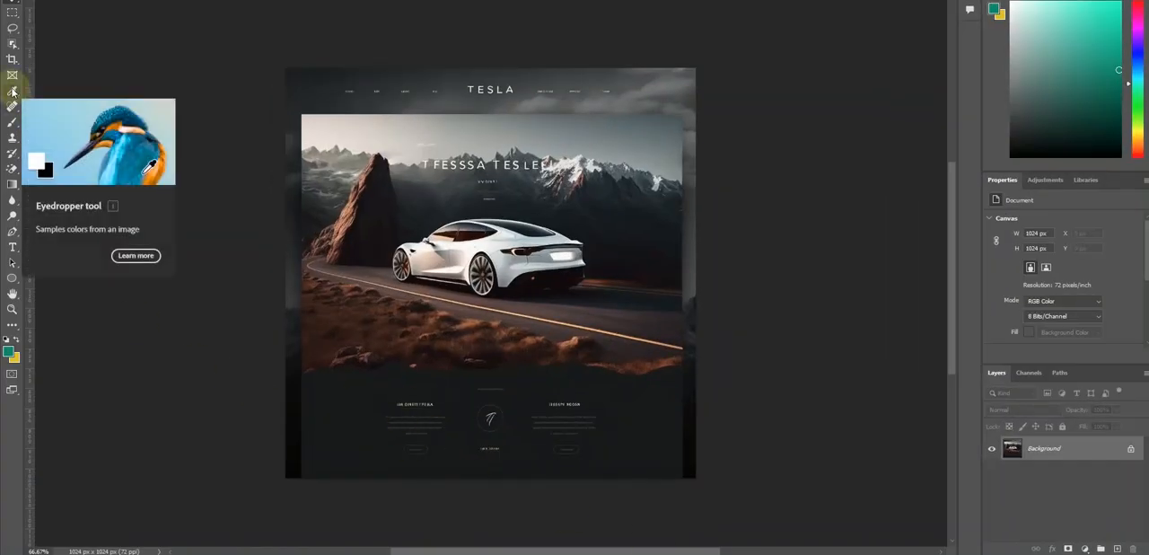
# Switch to Photoshop, sample the dark header background colour from the Tesla design and get its hex code 1f2224
pyautogui.click(13, 91)
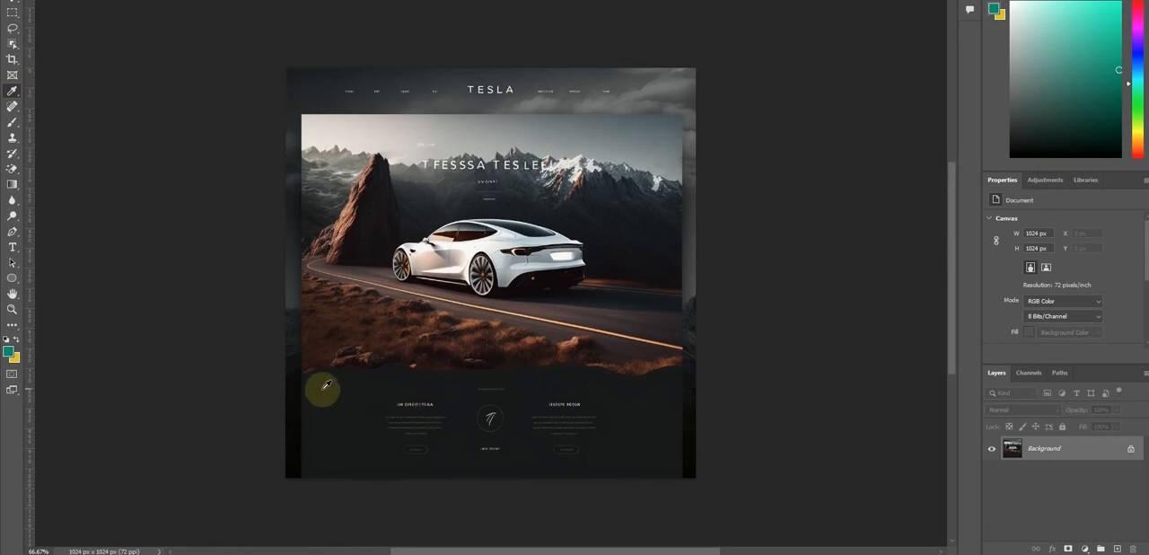
pyautogui.click(316, 76)
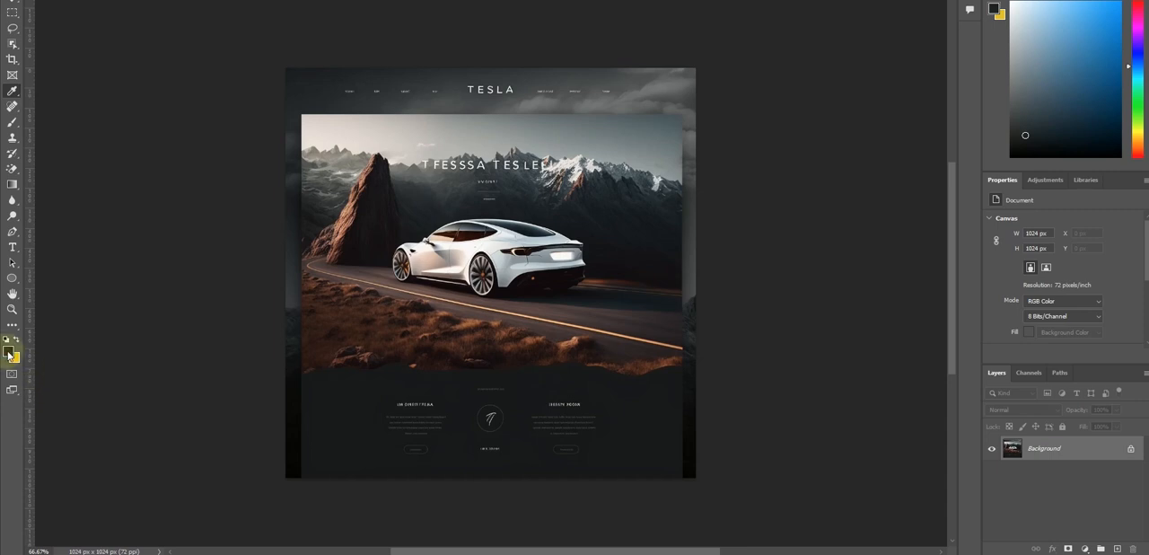
pyautogui.click(9, 350)
pyautogui.hotkey('ctrl', 'c')
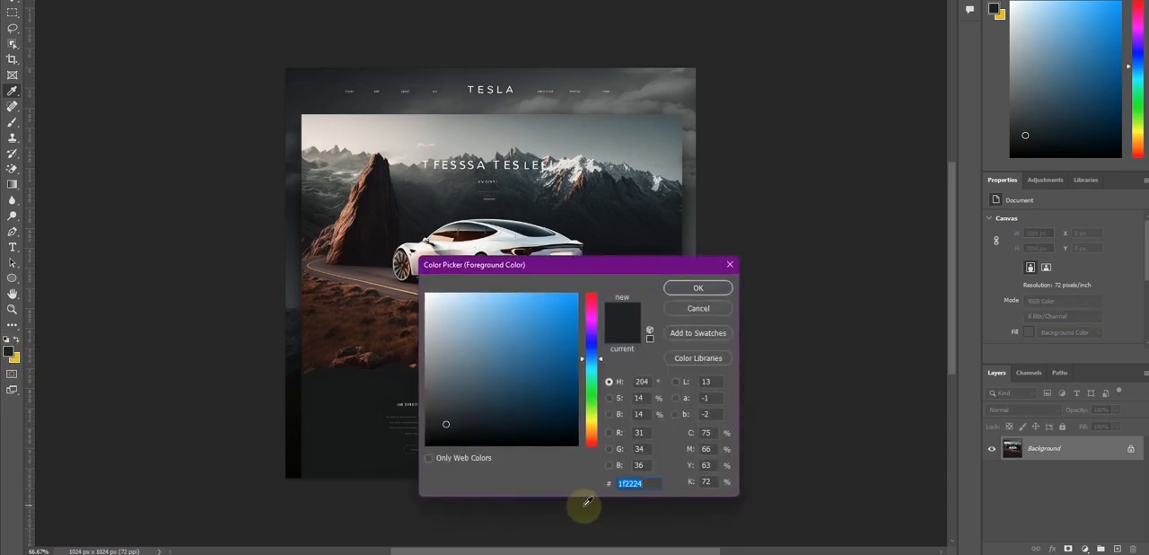
pyautogui.click(697, 285)
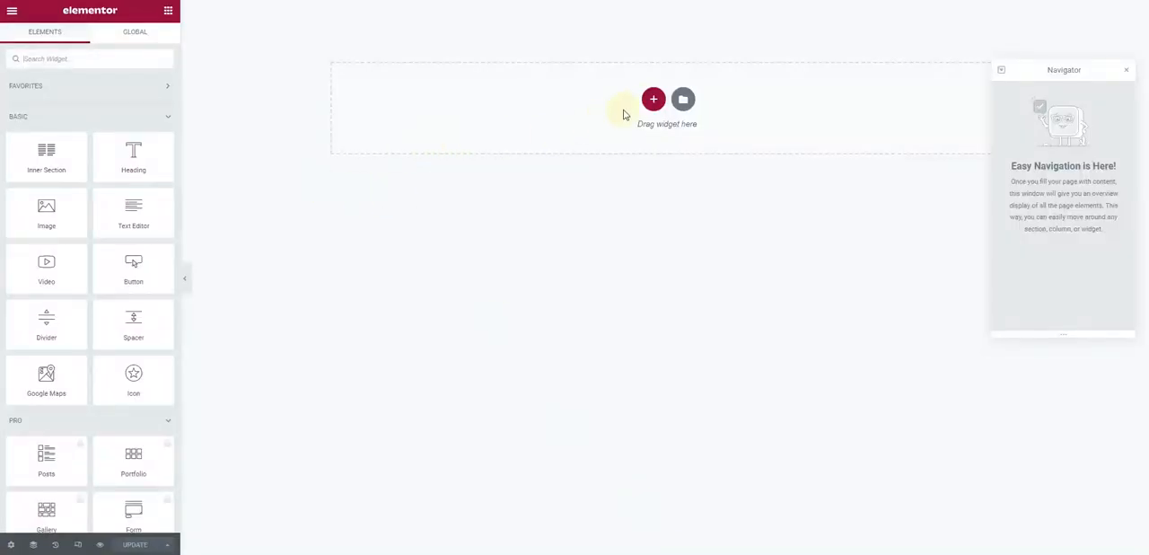
# Switch to Elementor, add a section with three equal columns and give it a classic background in colour 1f2224
pyautogui.click(653, 99)
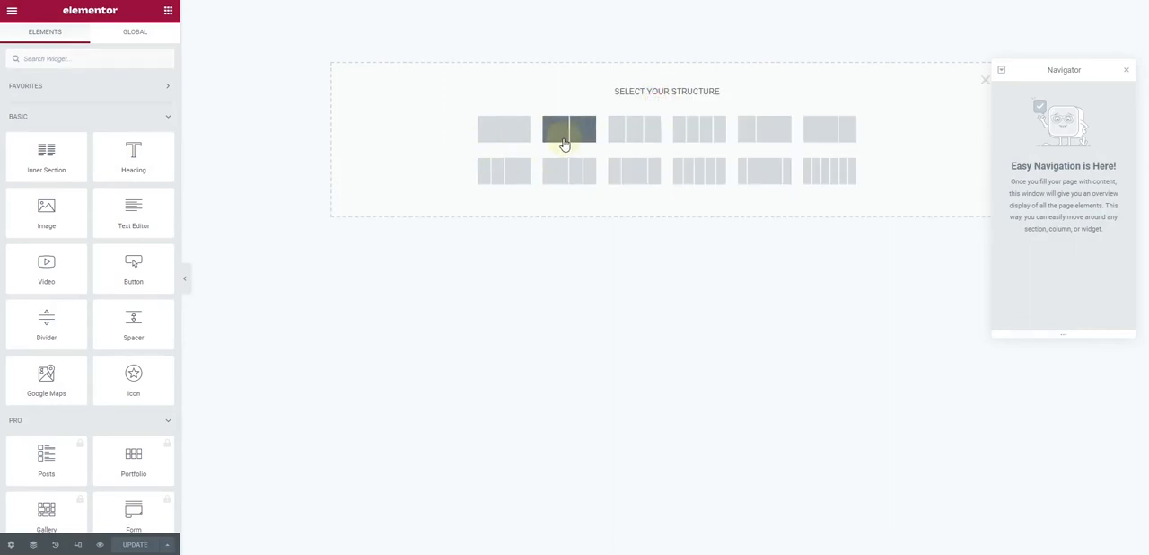
pyautogui.click(633, 136)
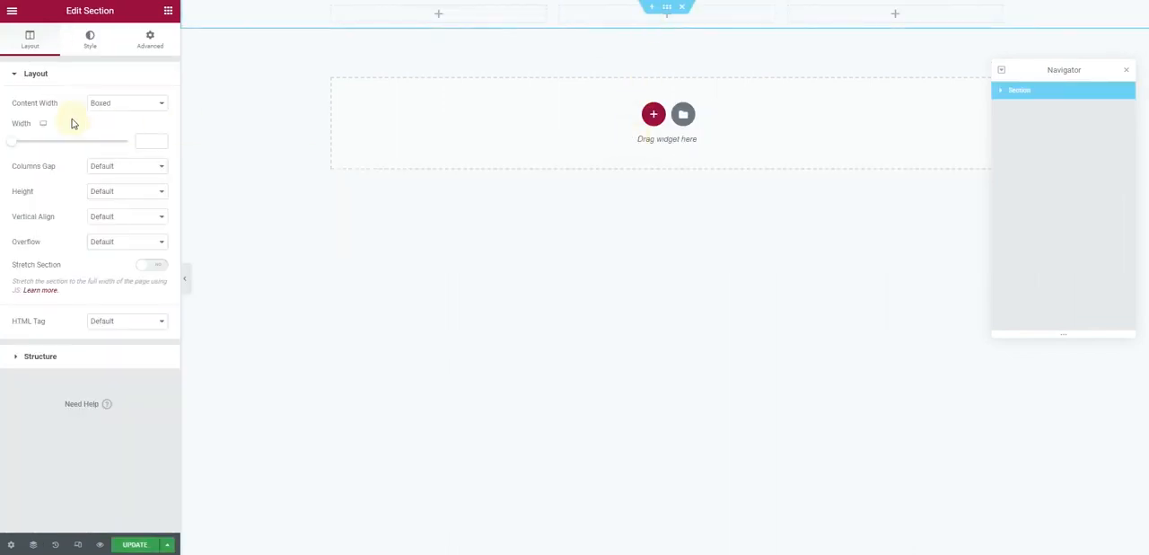
pyautogui.click(88, 45)
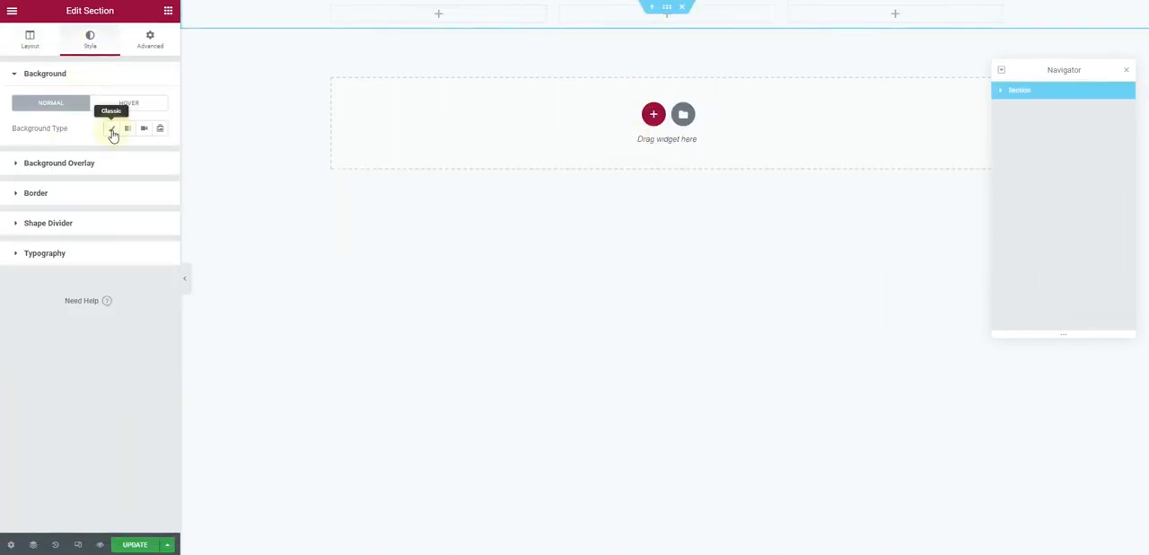
pyautogui.click(111, 131)
pyautogui.click(158, 154)
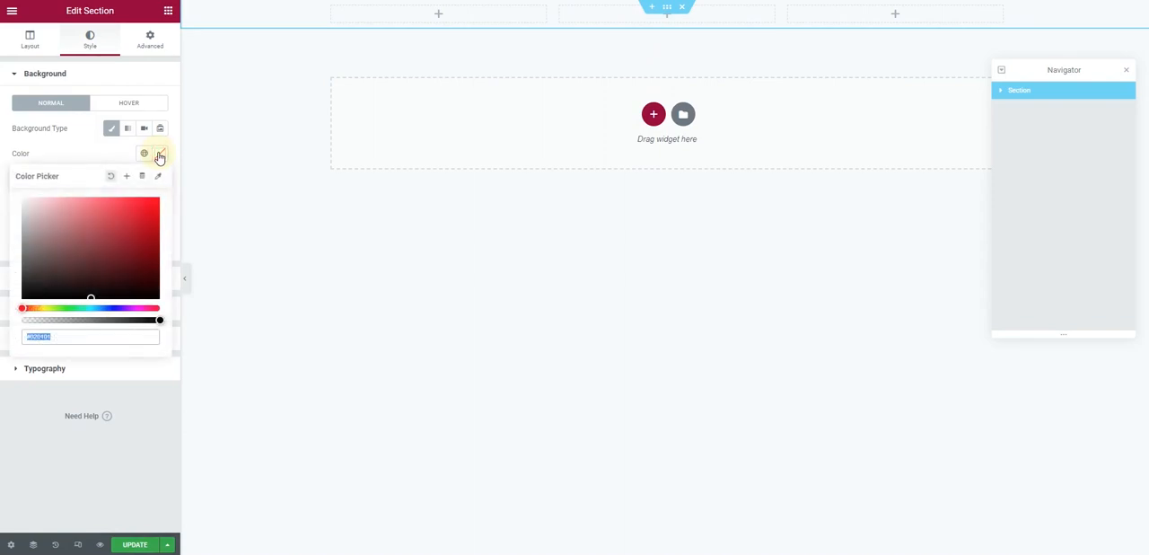
pyautogui.hotkey('ctrl', 'v')
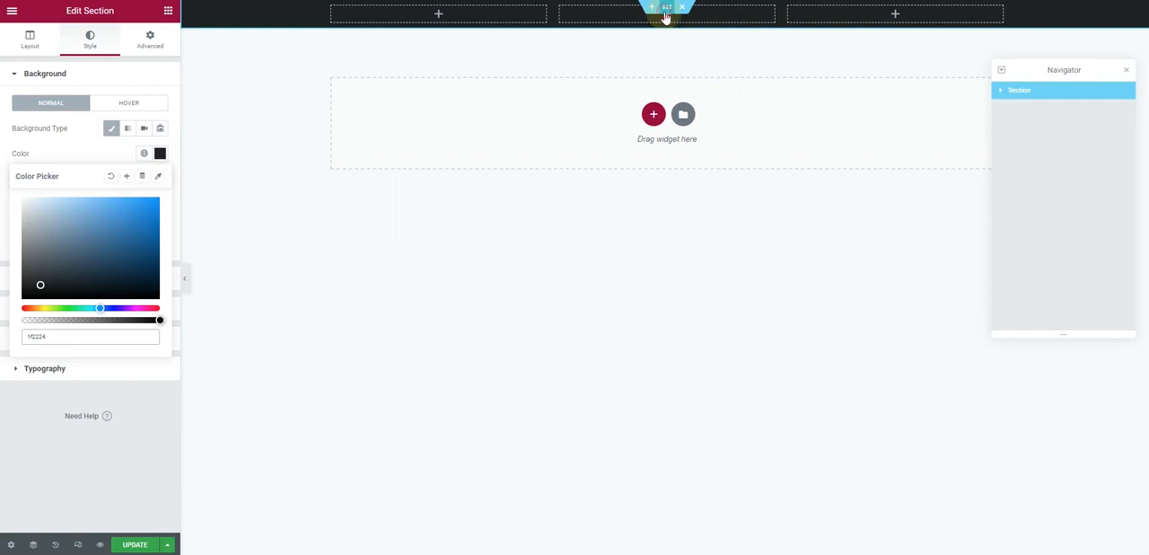
# Set the section's padding in percent with unlinked sides, using 1 for the top and 1 for the bottom
pyautogui.click(149, 38)
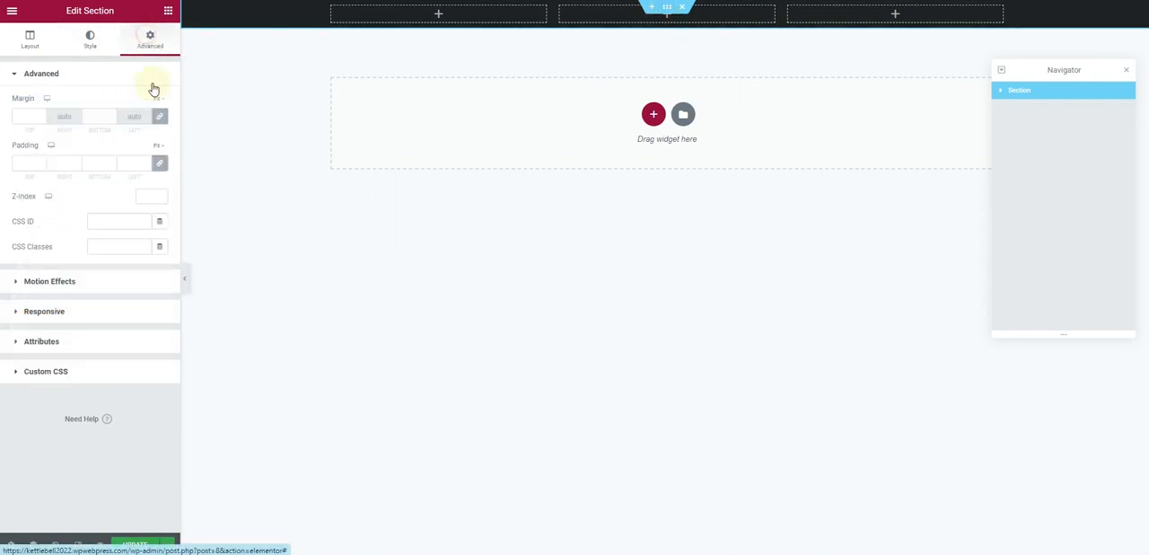
pyautogui.click(159, 163)
pyautogui.click(159, 146)
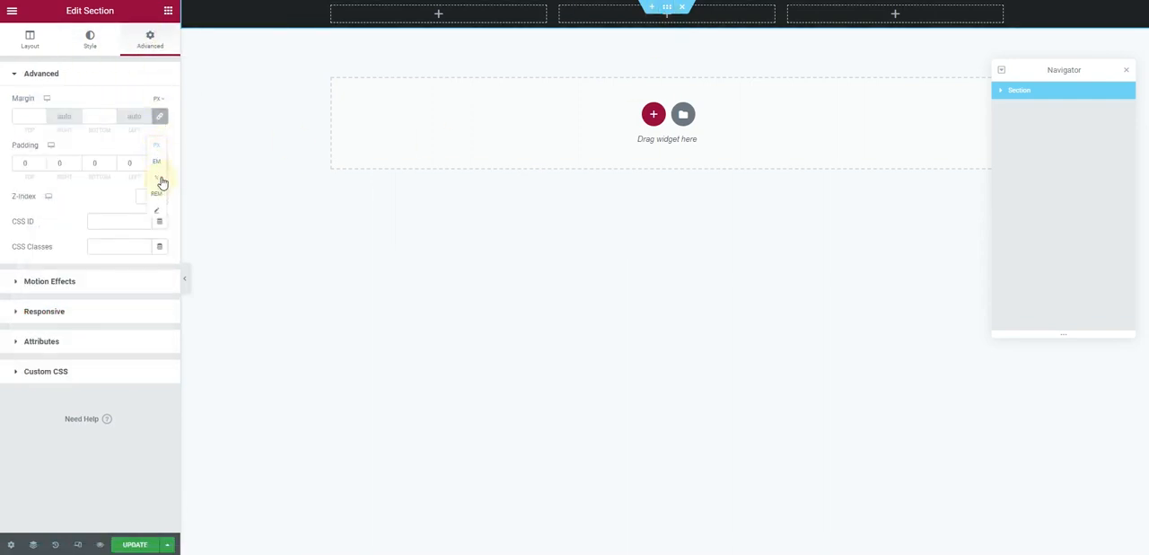
pyautogui.click(162, 178)
pyautogui.click(22, 162)
pyautogui.write('1')
pyautogui.click(97, 162)
pyautogui.write('1')
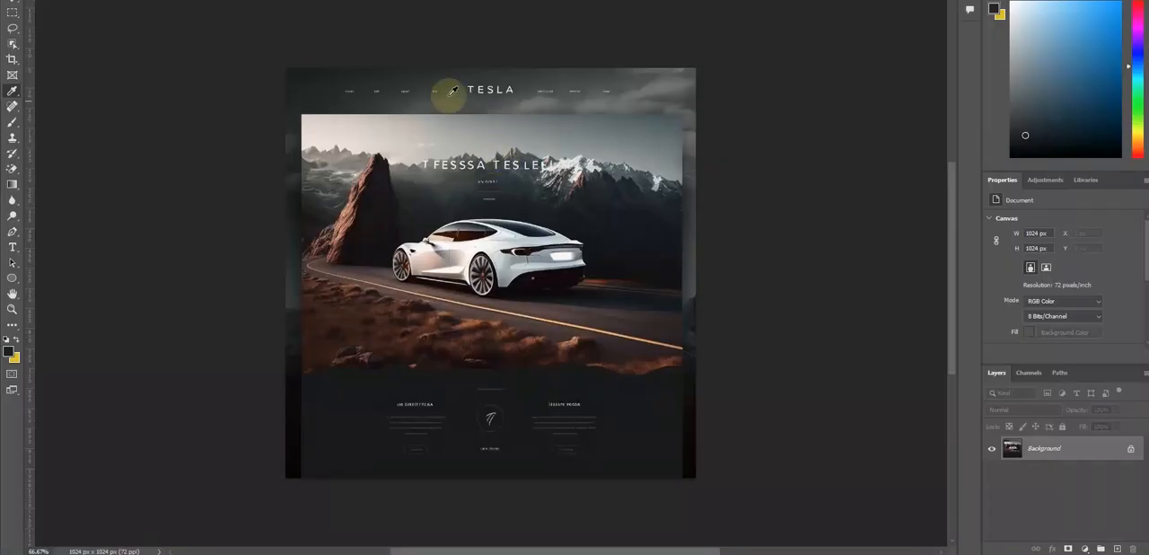
# Add a Heading widget to the middle column of the header section and center its alignment
pyautogui.click(13, 3)
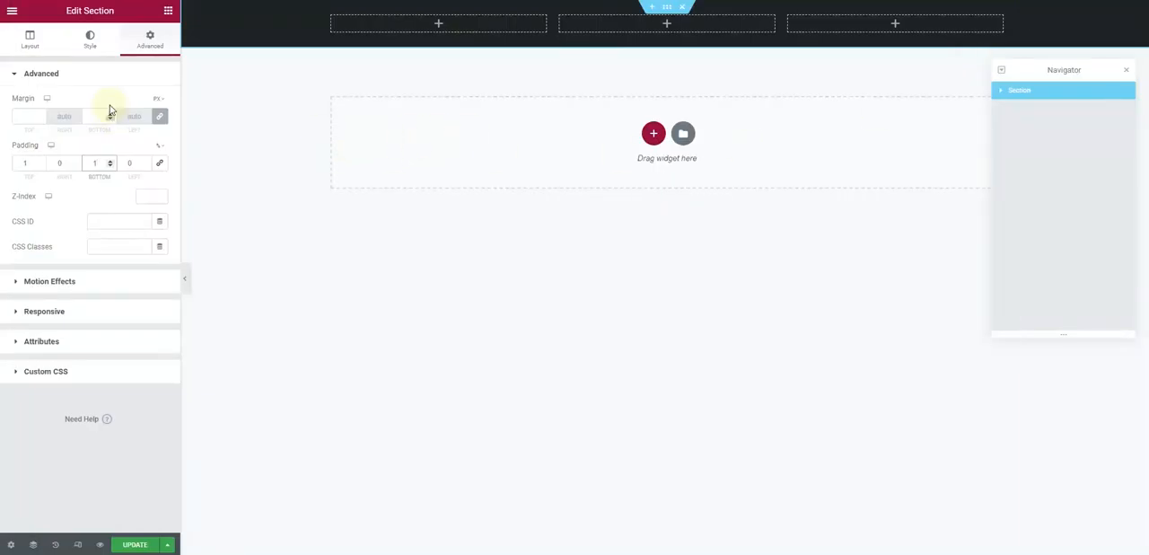
pyautogui.click(168, 9)
pyautogui.moveTo(127, 167); pyautogui.dragTo(661, 26)
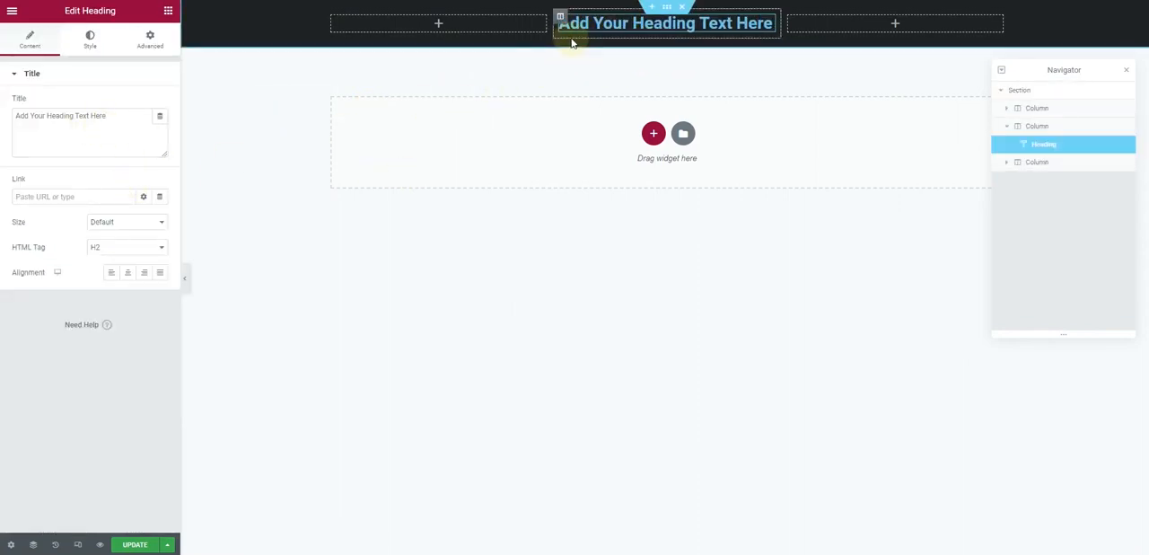
pyautogui.click(126, 274)
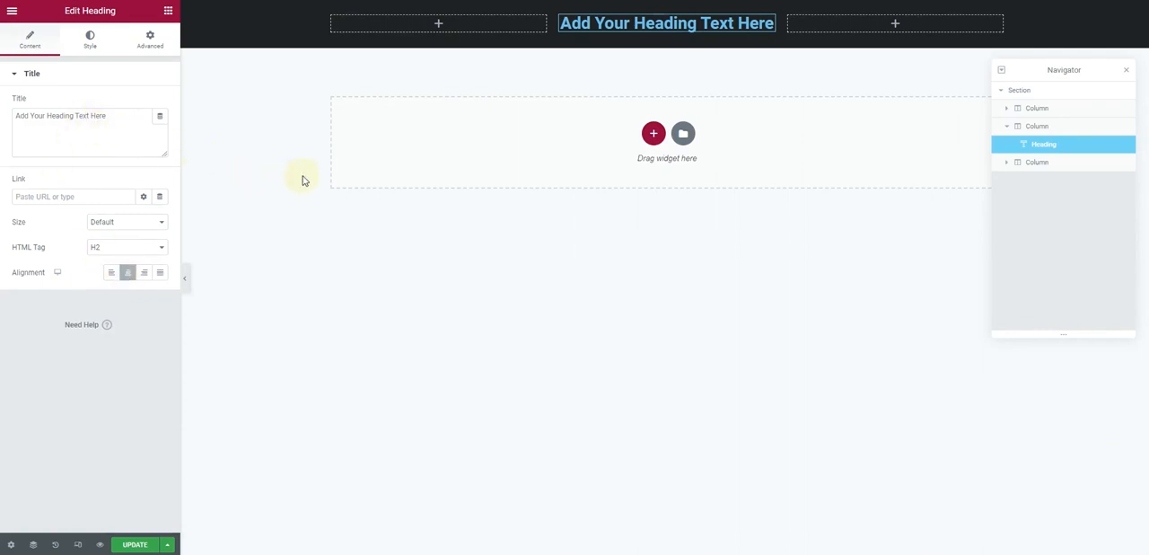
# Search the web for "google fonts" in a new browser tab and open the Google Fonts site
pyautogui.hotkey('ctrl', 't')
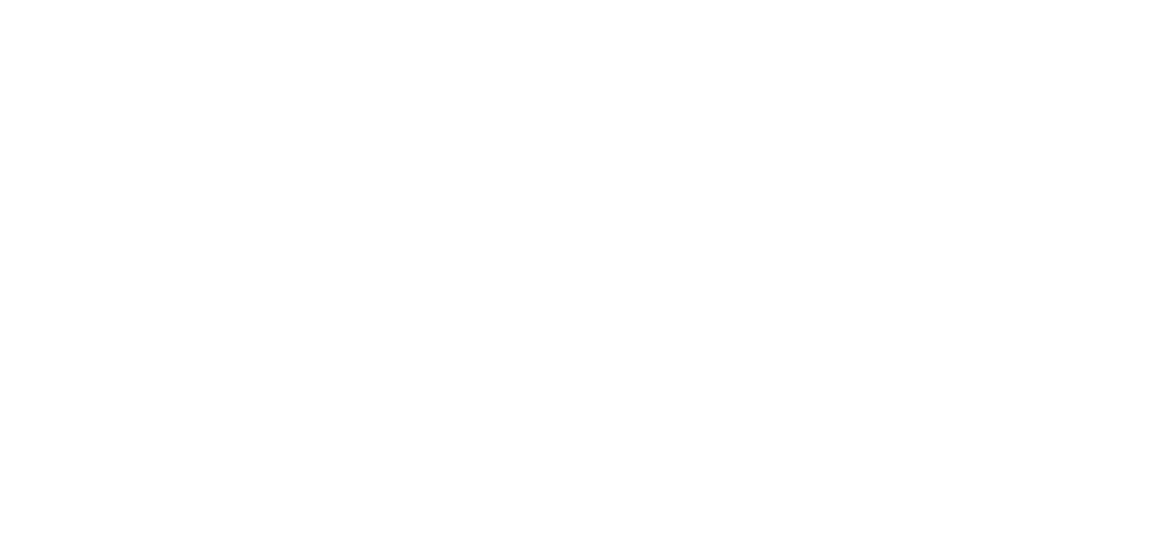
pyautogui.write('google')
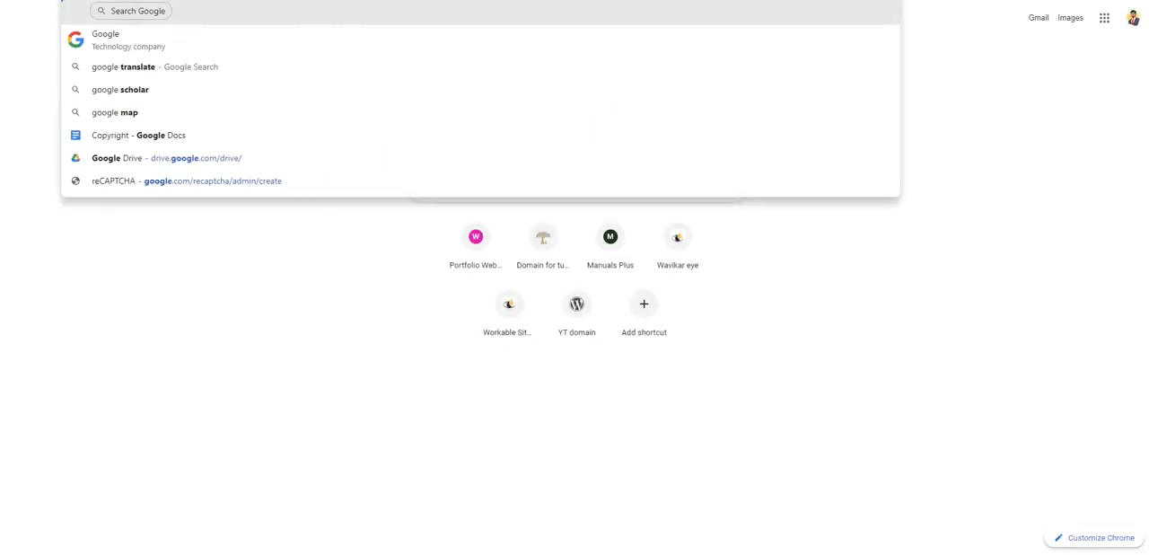
pyautogui.write(' fonts')
pyautogui.press('Return')
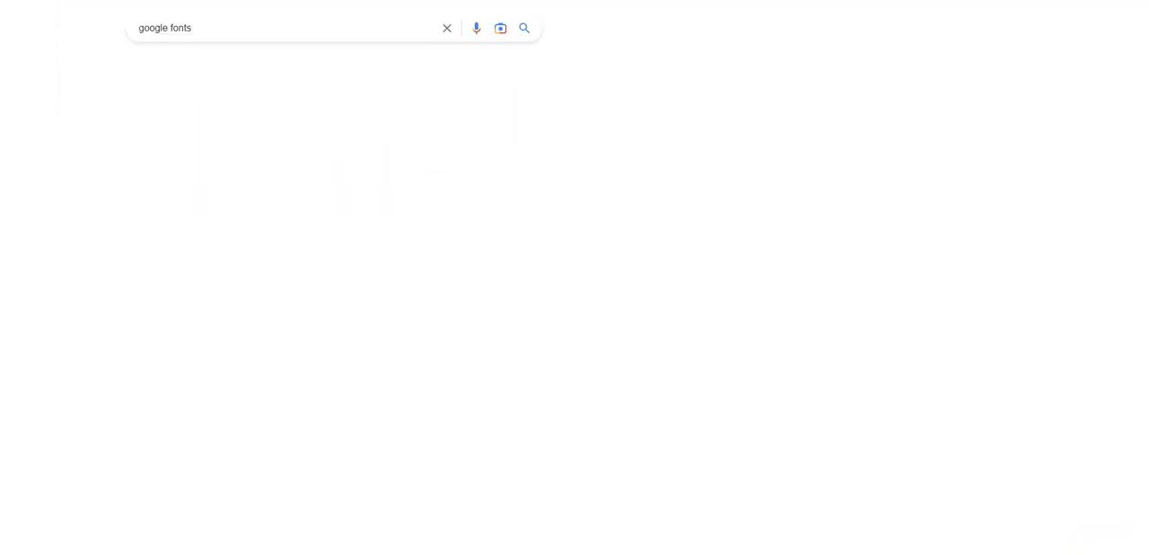
pyautogui.click(168, 134)
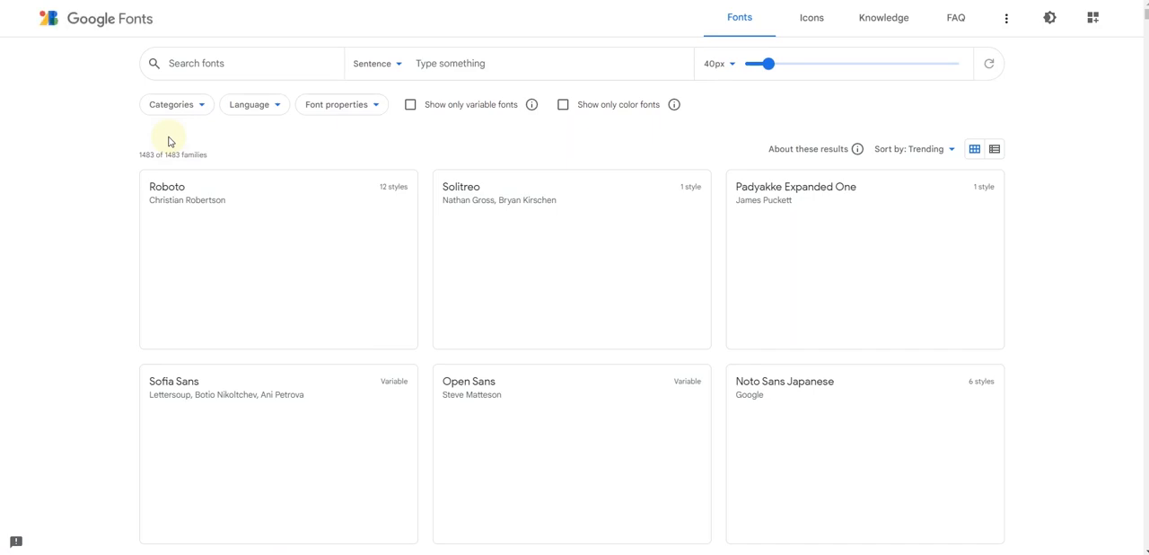
# Browse the font families on Google Fonts for a typeface that suits the heading
pyautogui.scroll(-1, 418, 240)
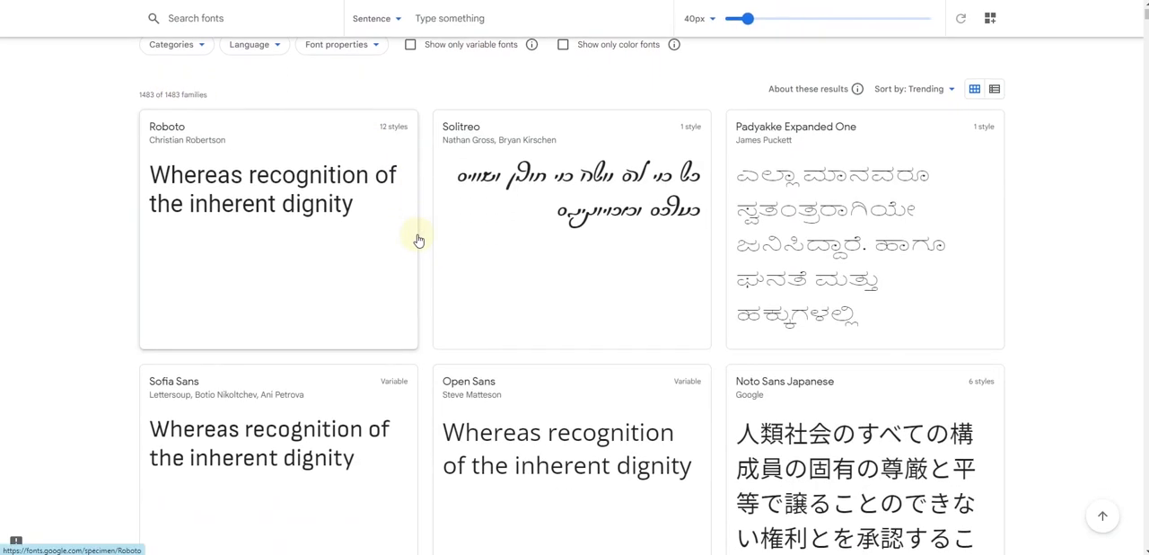
pyautogui.scroll(-3, 417, 241)
pyautogui.scroll(-4, 418, 242)
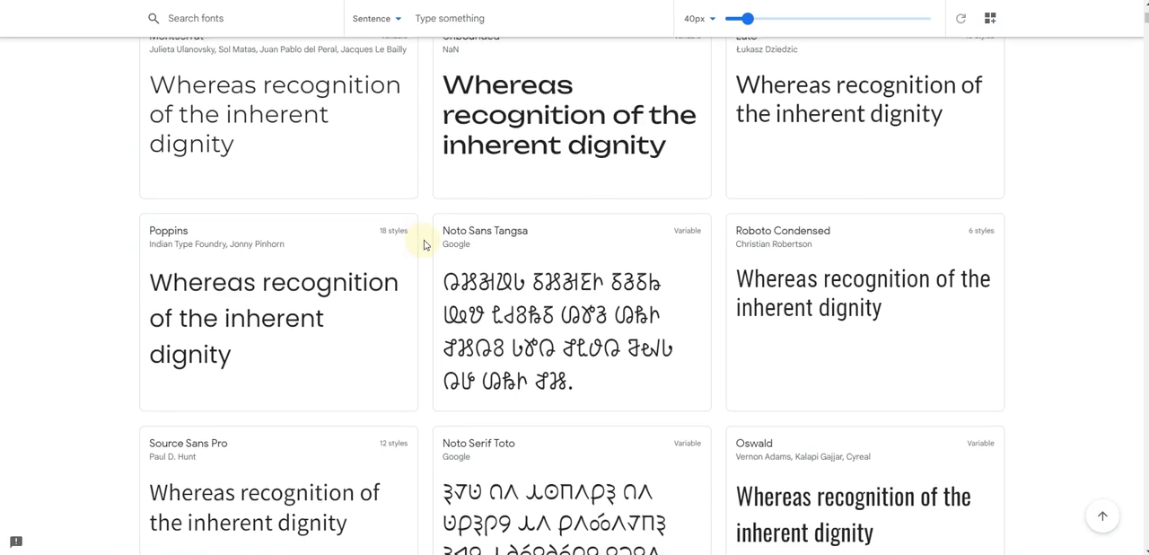
pyautogui.scroll(1, 424, 245)
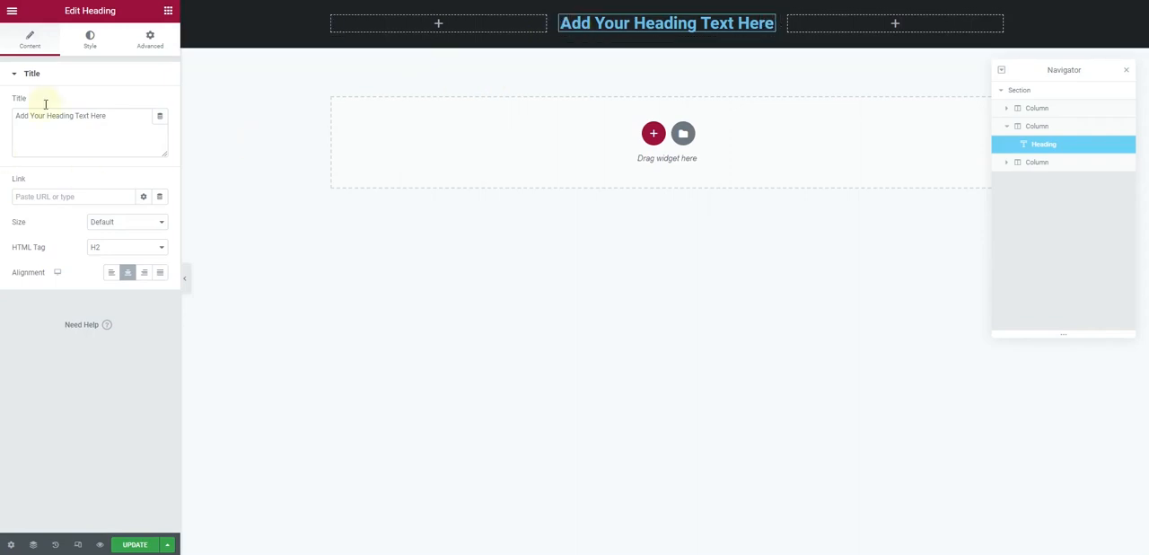
# Switch to Elementor and search the heading's typography font families for "unbo"
pyautogui.click(90, 38)
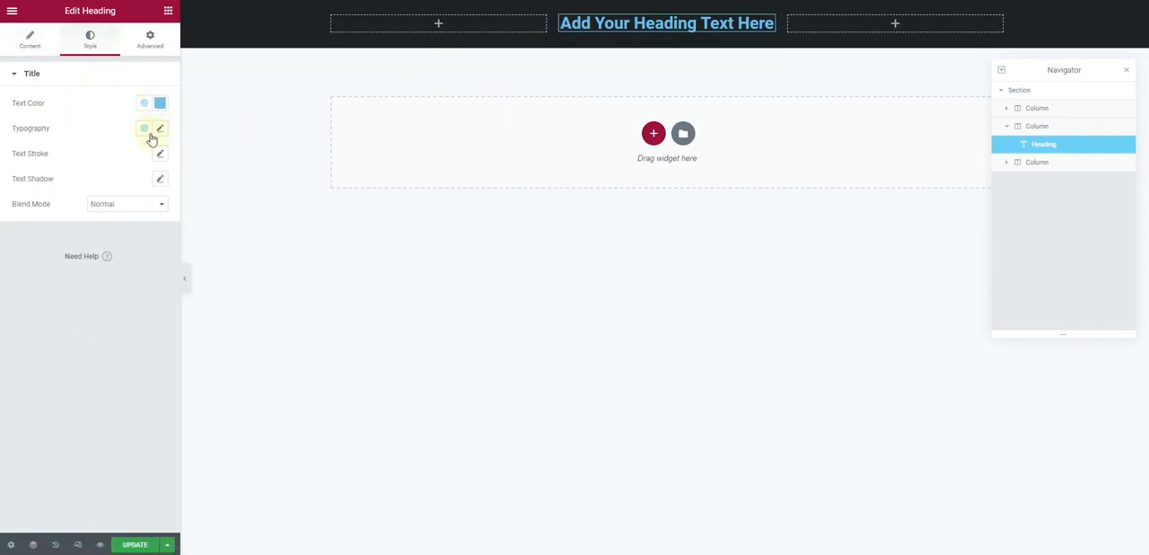
pyautogui.click(163, 132)
pyautogui.click(123, 185)
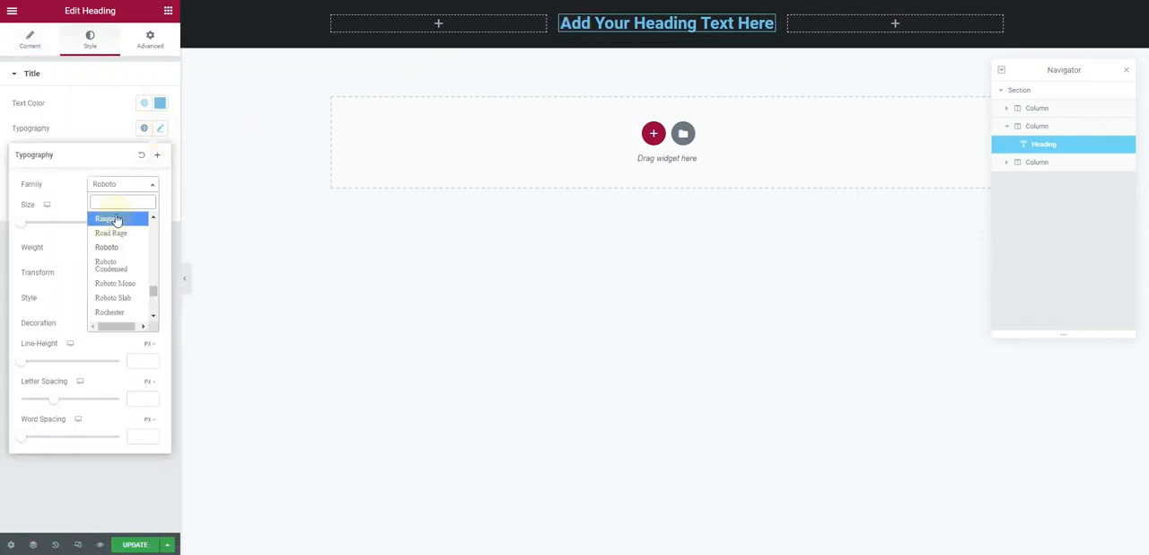
pyautogui.write('unb')
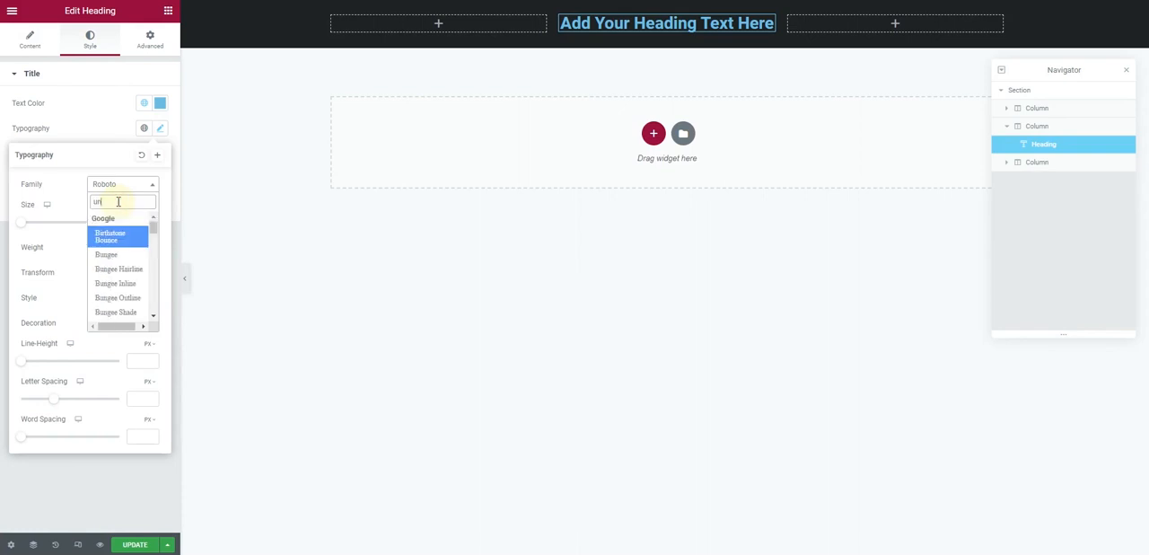
pyautogui.write('o')
pyautogui.moveTo(115, 201); pyautogui.dragTo(92, 202)
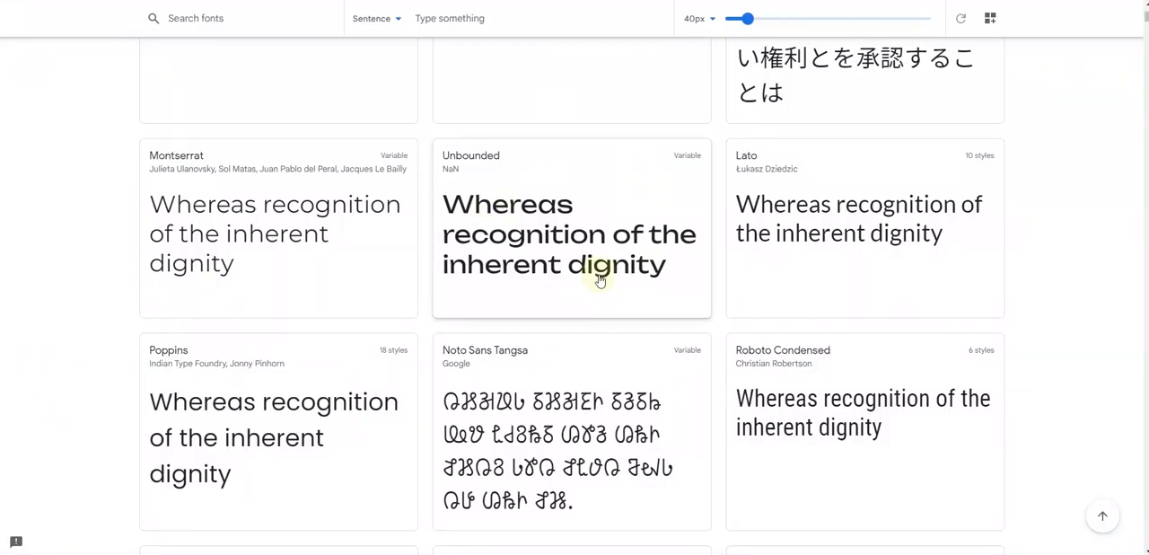
# Return to Google Fonts and look through more font families for an alternative heading typeface
pyautogui.scroll(-2, 598, 275)
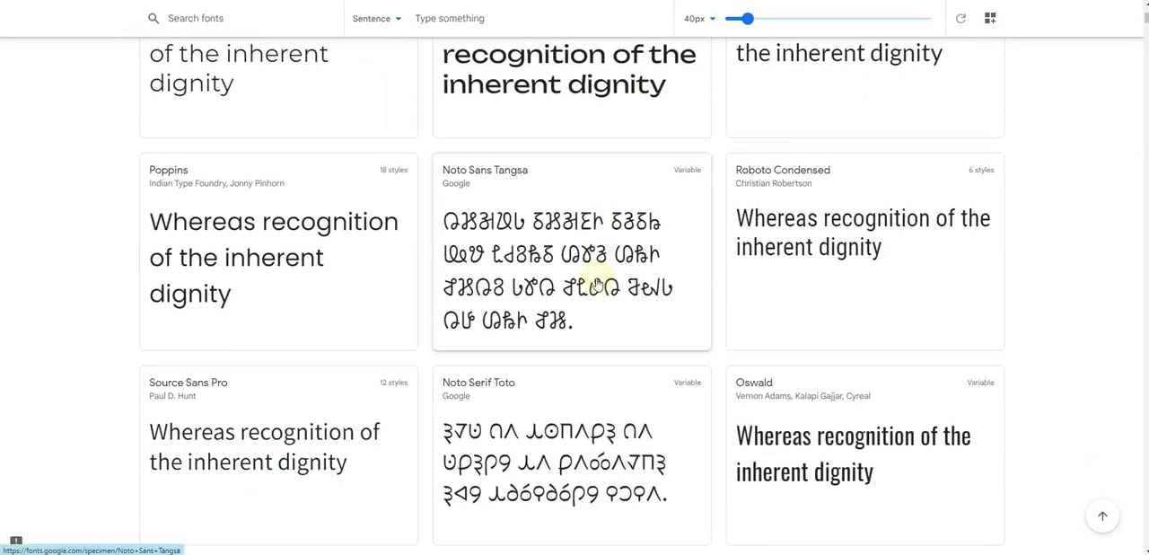
pyautogui.scroll(-2, 597, 285)
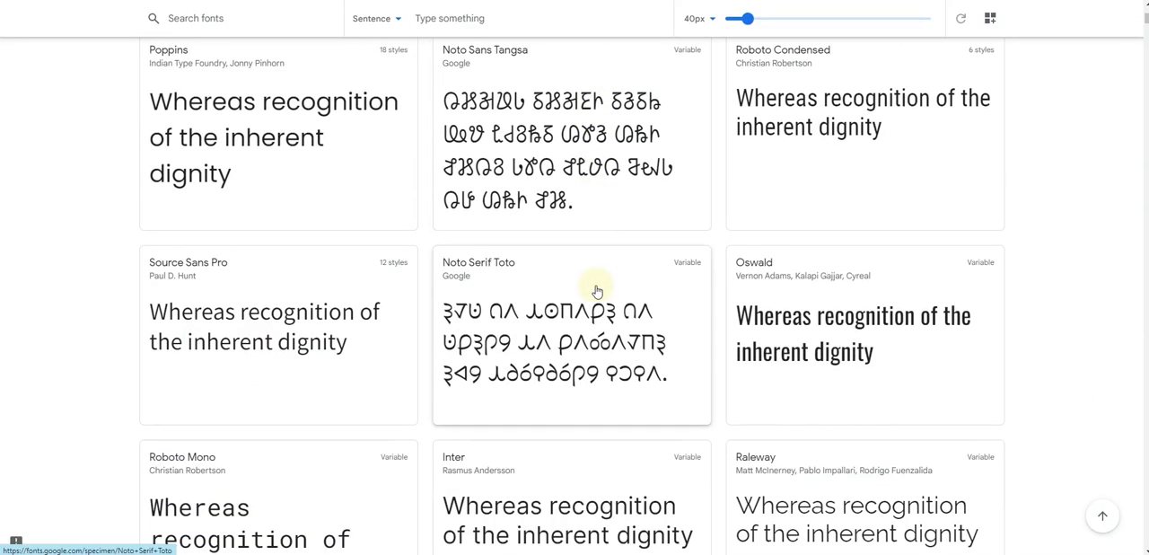
pyautogui.scroll(-4, 594, 292)
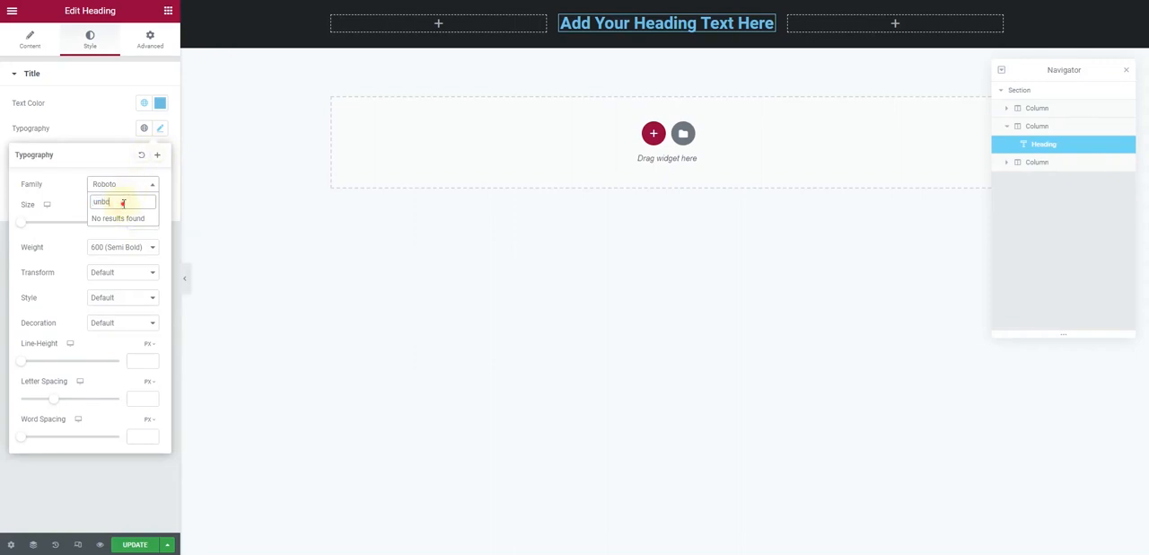
# Switch back to Elementor and set the heading's font family to Ubuntu
pyautogui.write('ub')
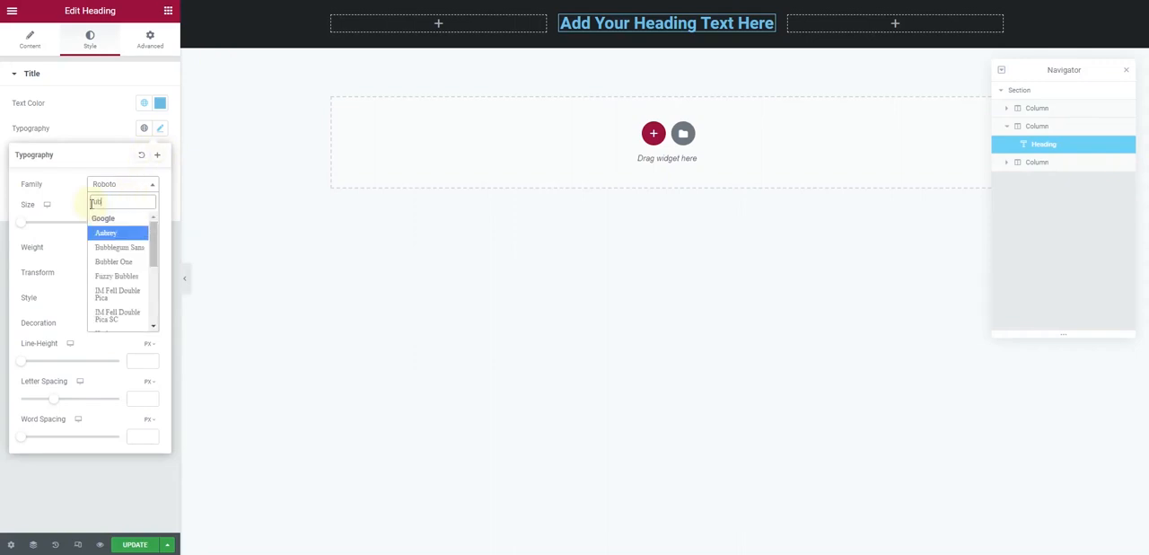
pyautogui.write('untu')
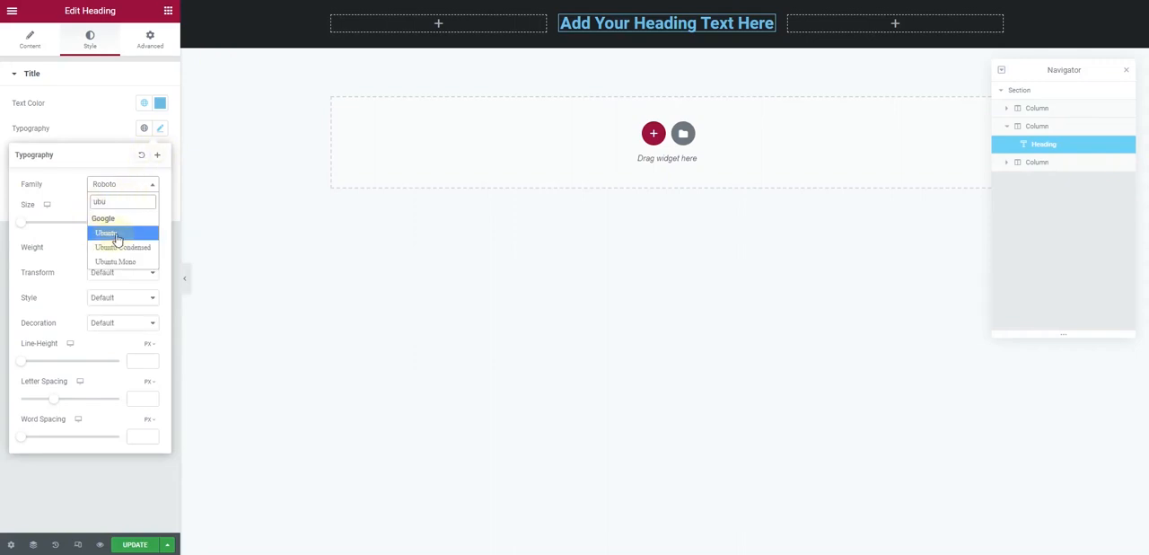
pyautogui.click(115, 233)
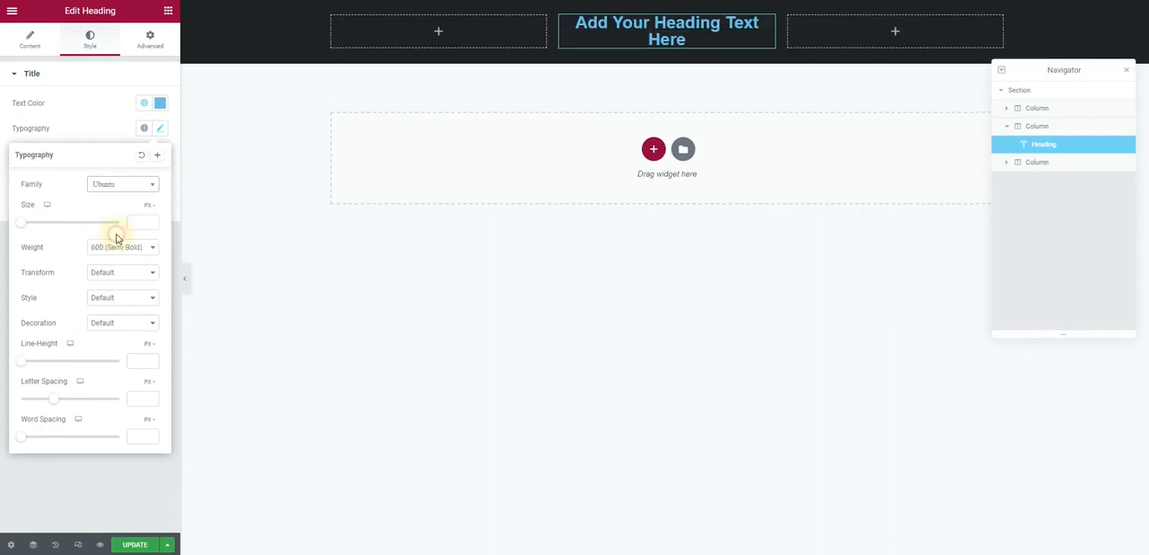
# Set the heading's text color to white
pyautogui.click(145, 104)
pyautogui.click(160, 104)
pyautogui.moveTo(63, 179); pyautogui.dragTo(2, 142)
pyautogui.click(64, 161)
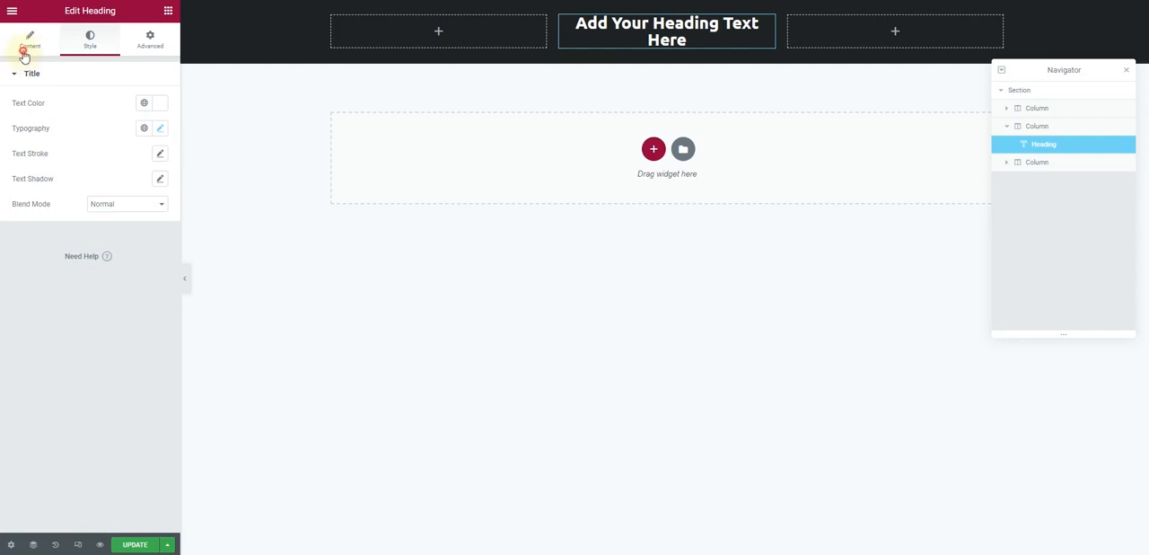
# Replace the heading's title text with TESLA
pyautogui.click(30, 41)
pyautogui.moveTo(118, 123); pyautogui.dragTo(16, 122)
pyautogui.write('T')
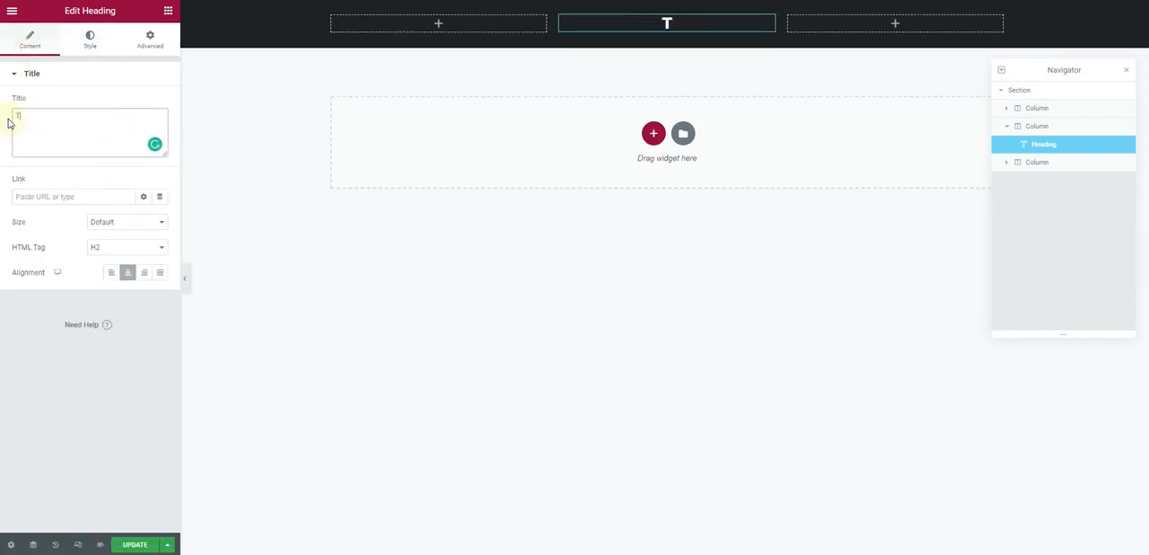
pyautogui.write('ESLA')
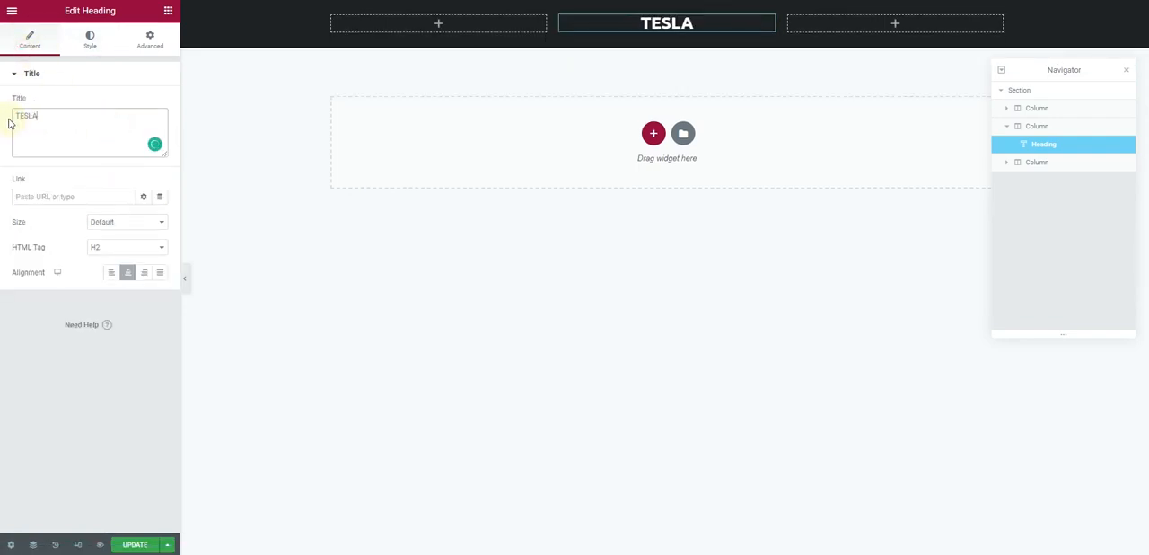
# Set the TESLA heading's font weight to 500 (Medium) and its letter spacing to 2.6 px
pyautogui.click(106, 49)
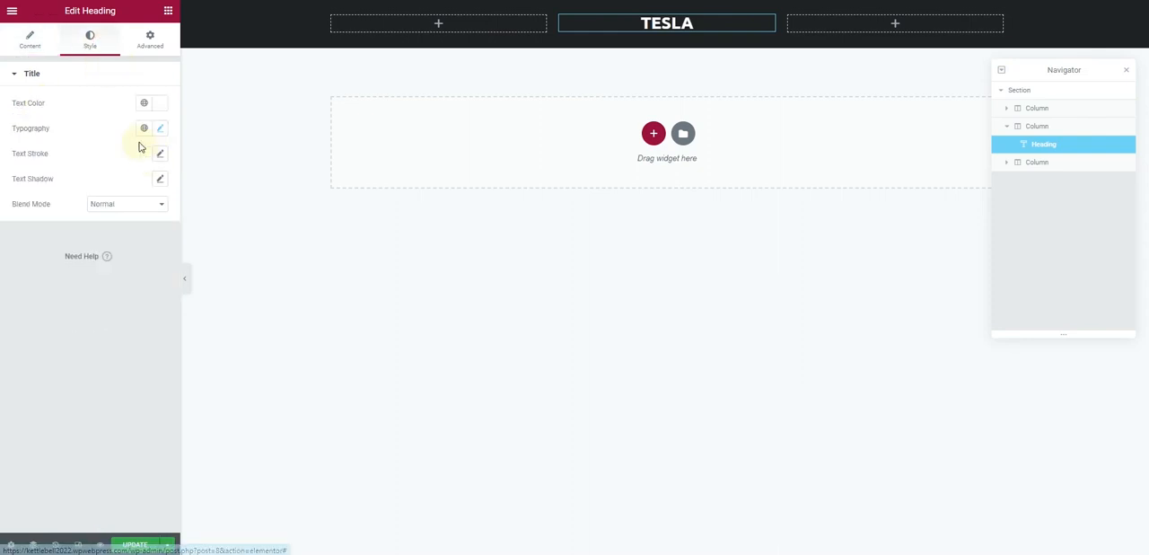
pyautogui.click(160, 128)
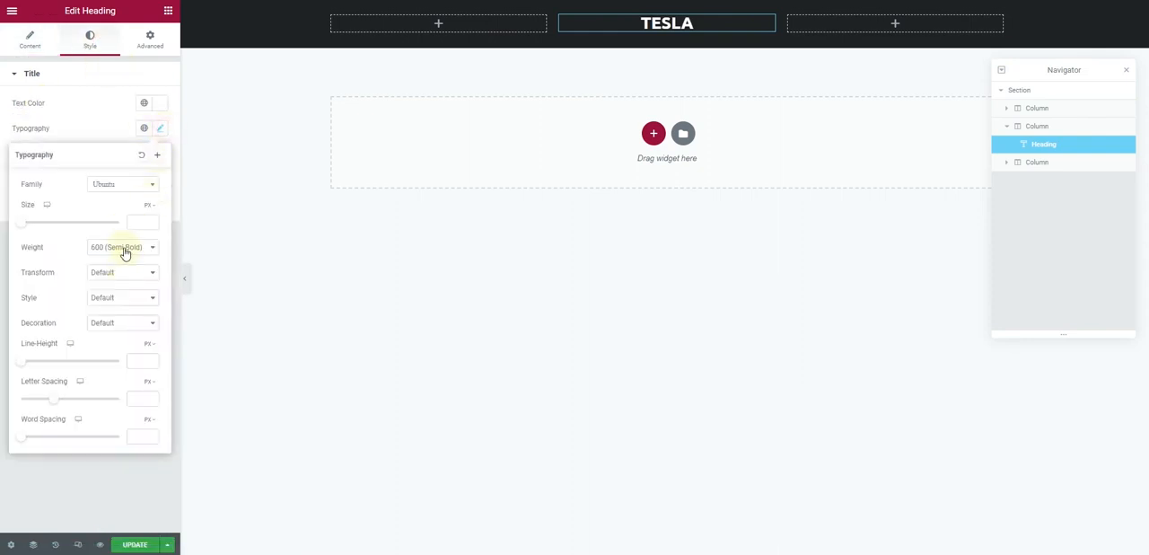
pyautogui.click(126, 251)
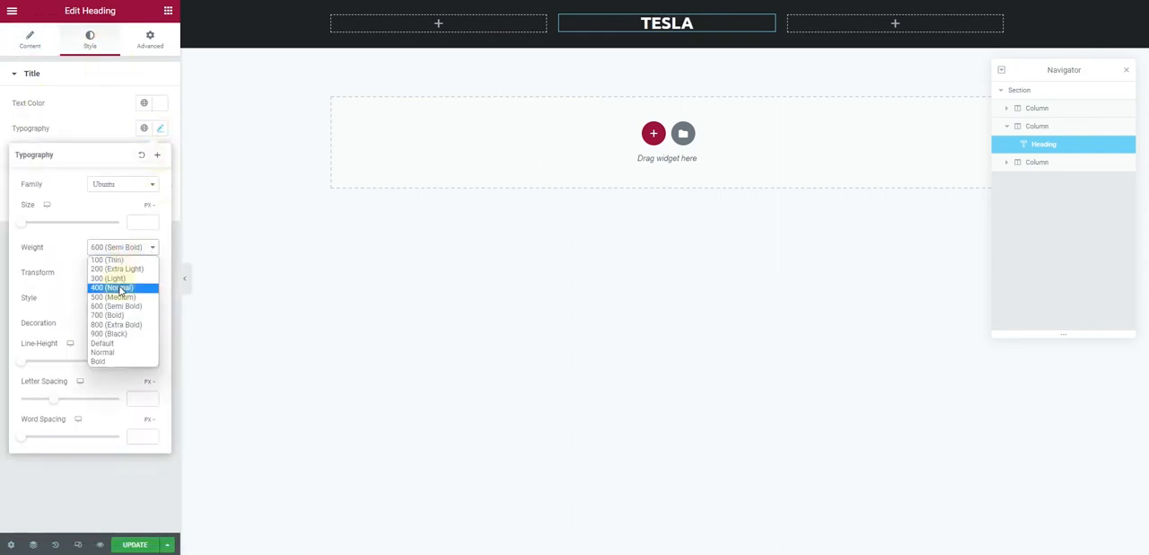
pyautogui.click(121, 297)
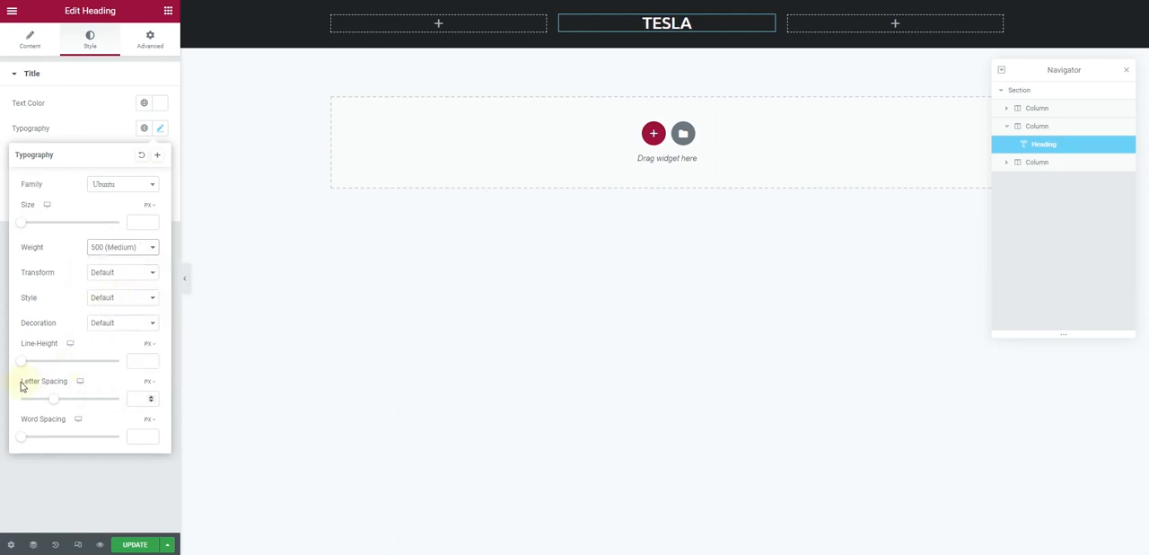
pyautogui.moveTo(52, 402); pyautogui.dragTo(72, 402)
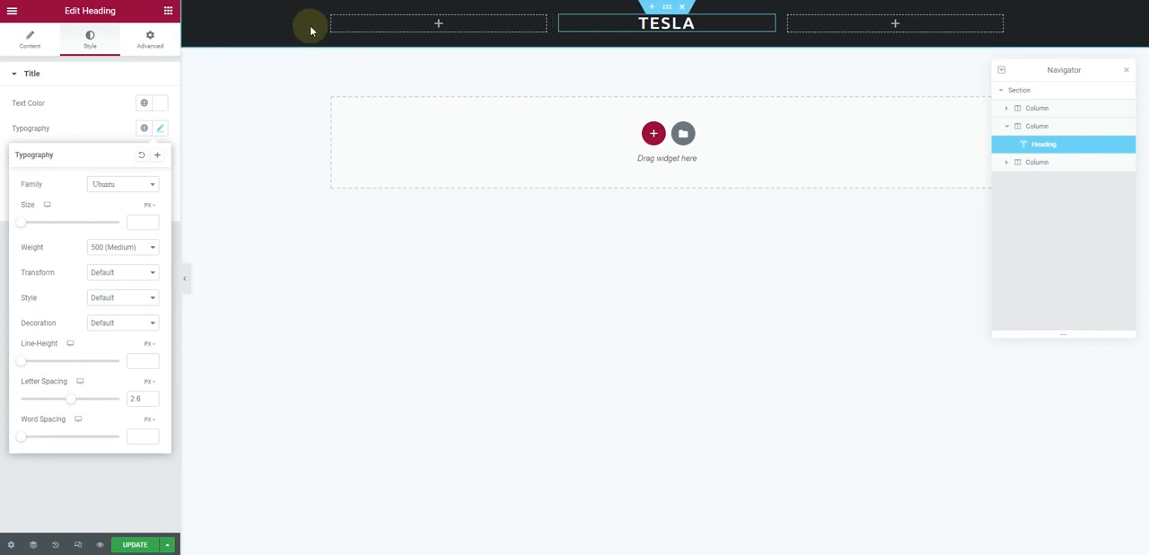
# Set the header section's left column width to 40 percent and its middle column width to 20 percent
pyautogui.click(331, 17)
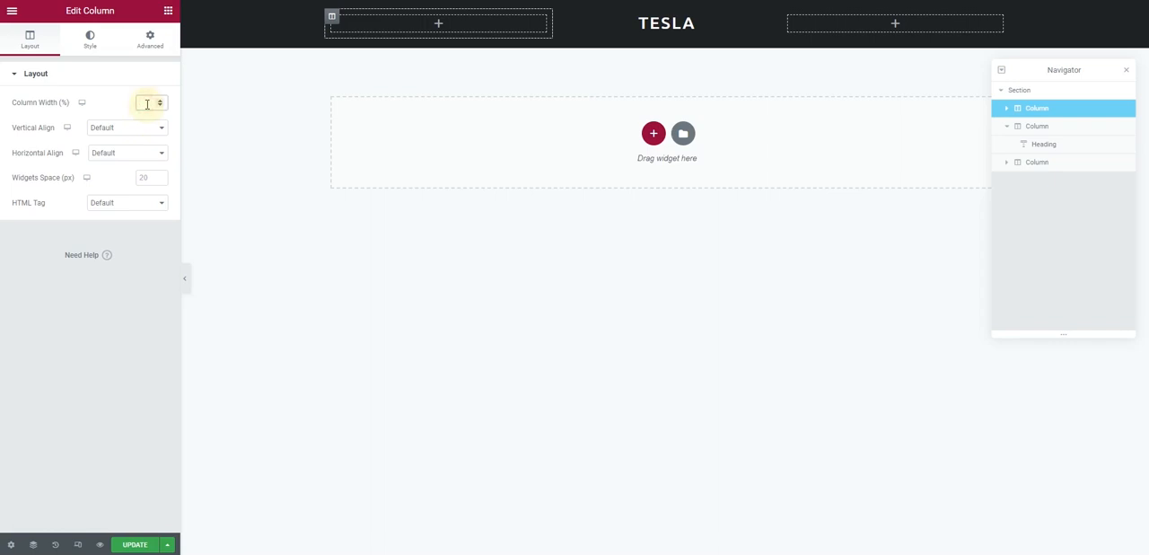
pyautogui.write('40')
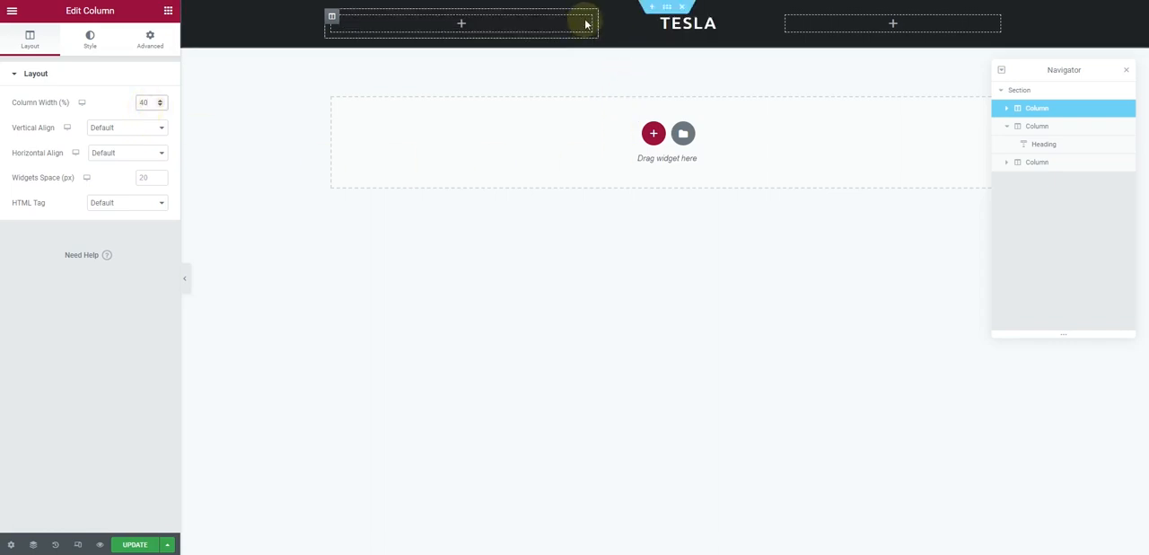
pyautogui.click(606, 17)
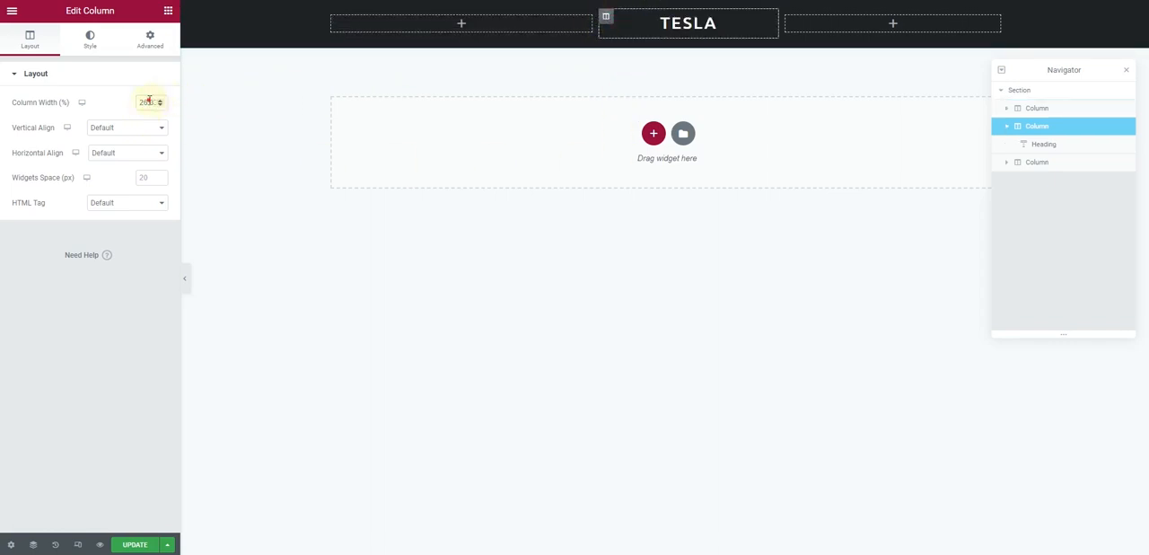
pyautogui.click(150, 100)
pyautogui.write('10')
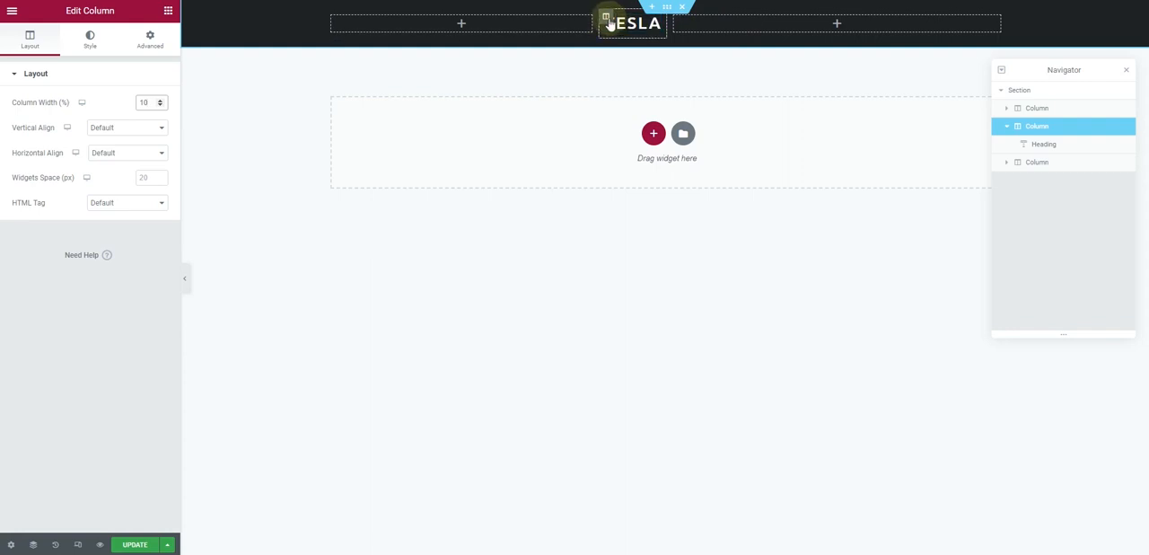
pyautogui.moveTo(144, 105); pyautogui.dragTo(138, 105)
pyautogui.write('2')
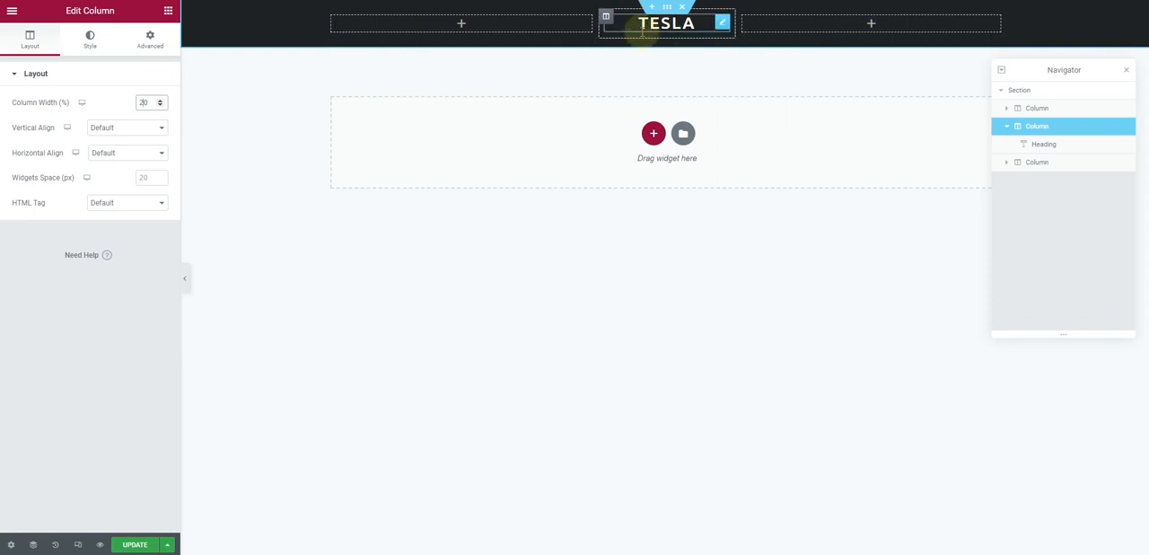
# Search the widgets for "icon" and add an Icon List widget to the header's left column
pyautogui.click(166, 12)
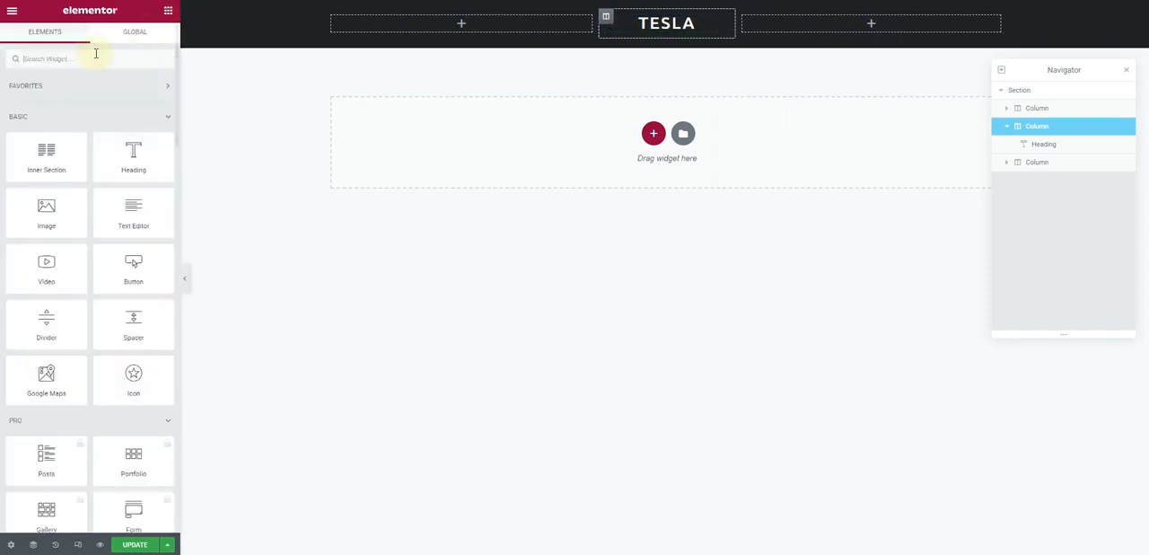
pyautogui.click(81, 52)
pyautogui.write('i')
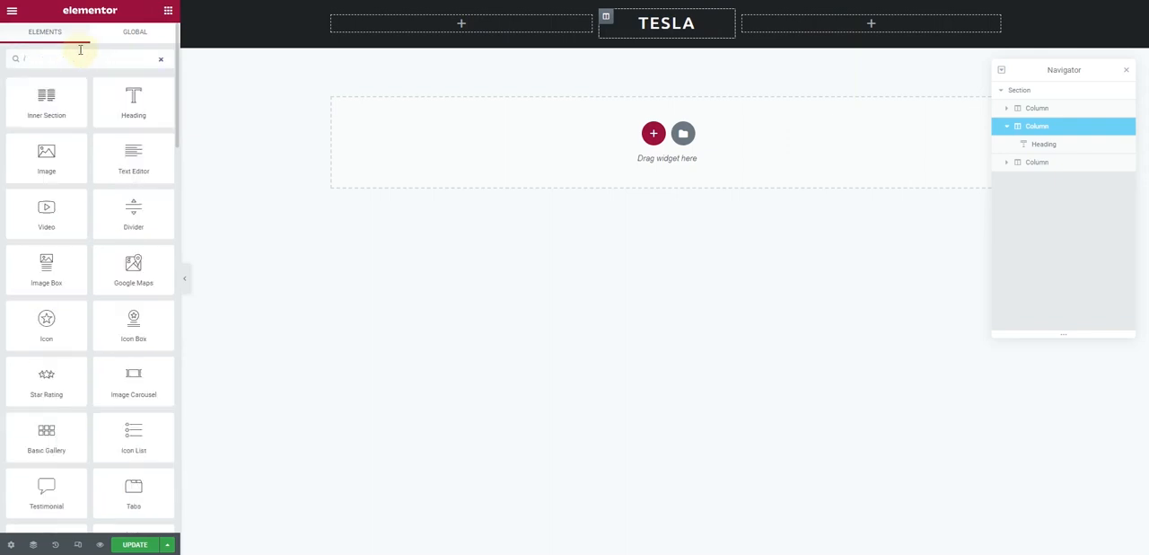
pyautogui.write('con')
pyautogui.moveTo(61, 154); pyautogui.dragTo(428, 27)
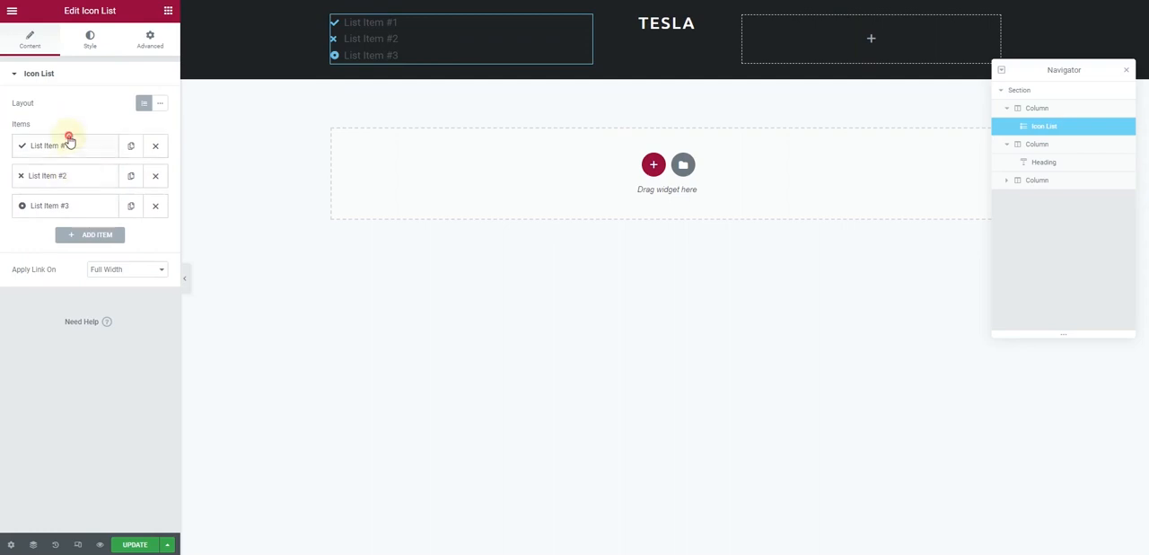
# Remove the icon from the first list item and delete the second and third items
pyautogui.click(68, 144)
pyautogui.click(150, 232)
pyautogui.click(153, 337)
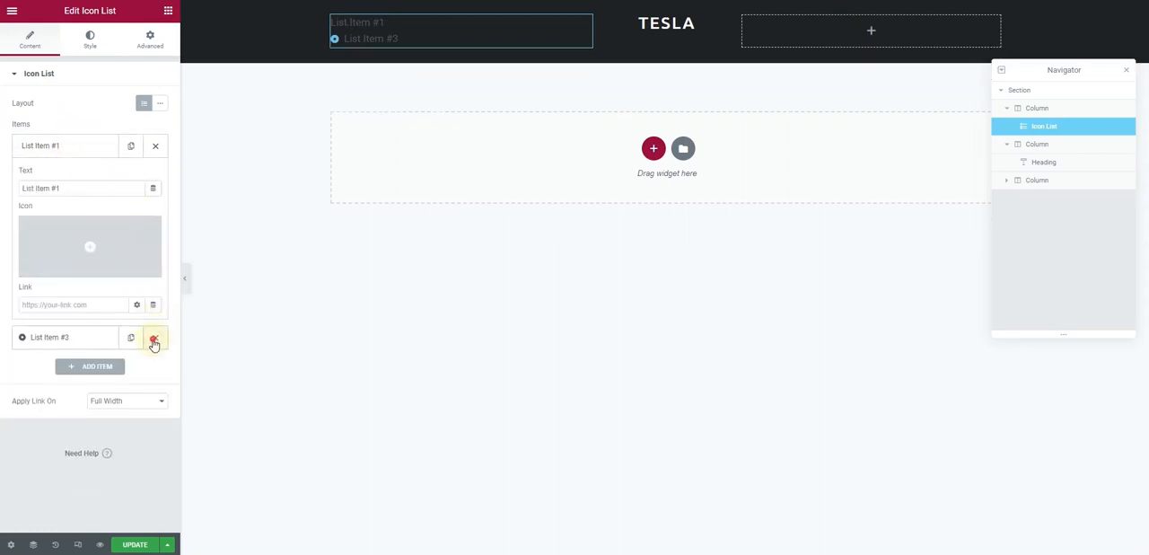
pyautogui.click(153, 336)
# Change the remaining list item's text to Home and collapse the item
pyautogui.click(70, 192)
pyautogui.moveTo(56, 192); pyautogui.dragTo(7, 197)
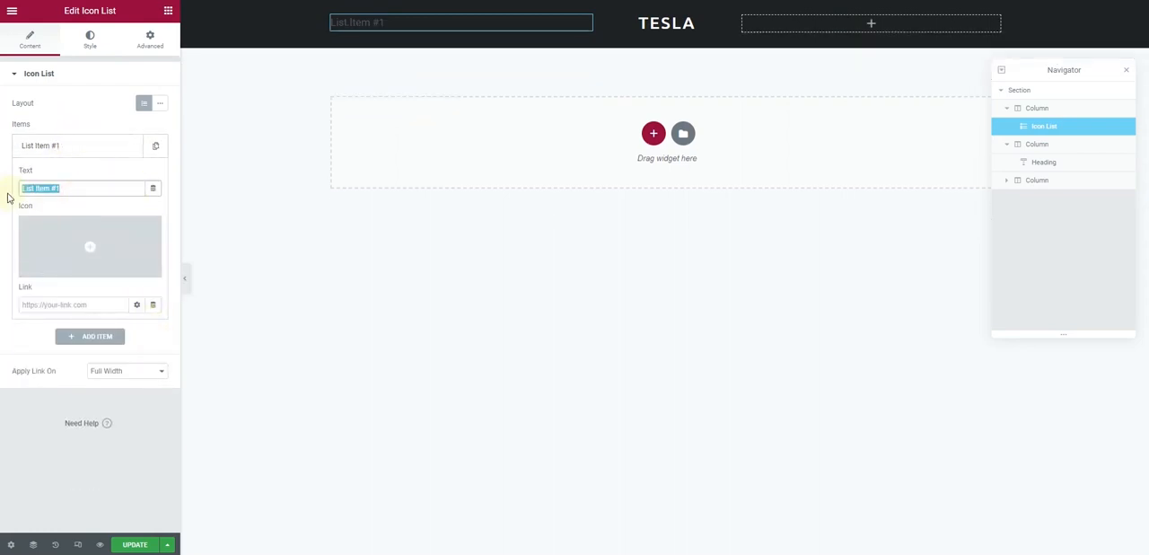
pyautogui.write('Home')
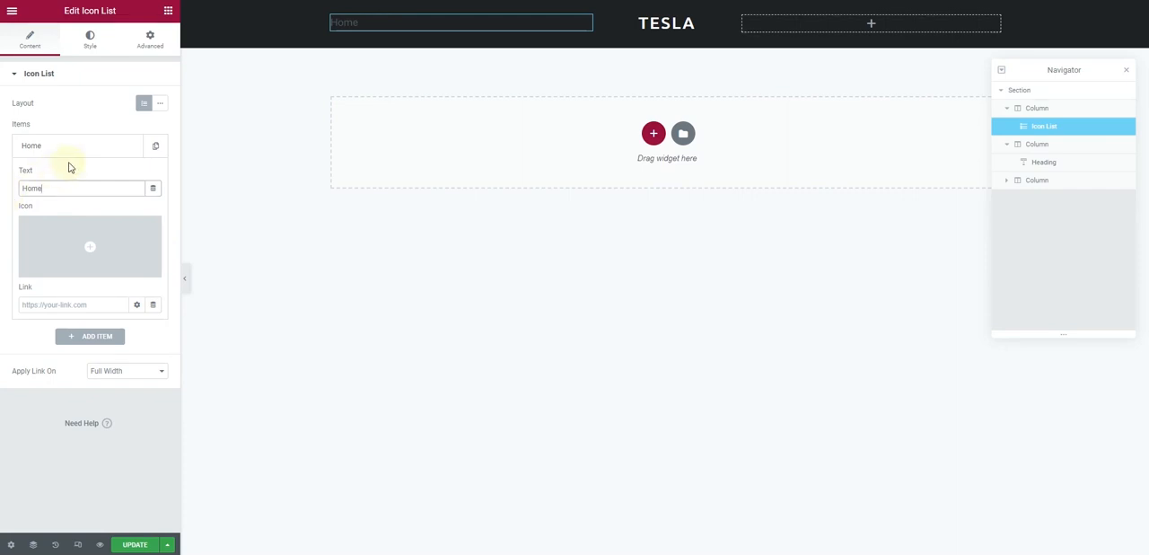
pyautogui.click(82, 144)
# Duplicate the Home list item and change the copy's text to About
pyautogui.click(131, 146)
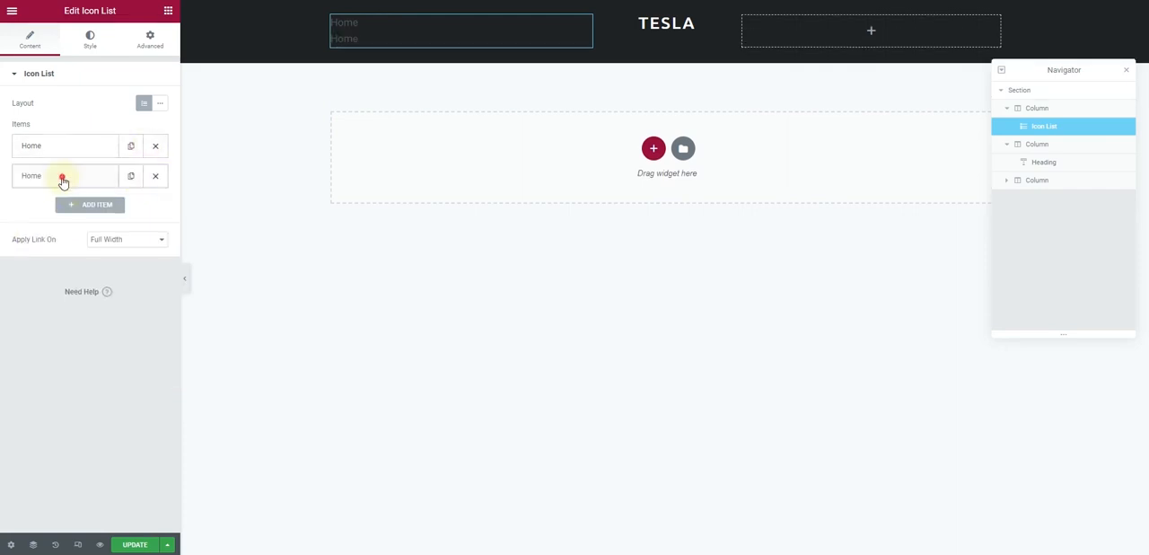
pyautogui.click(63, 182)
pyautogui.moveTo(79, 225); pyautogui.dragTo(2, 231)
pyautogui.write('About')
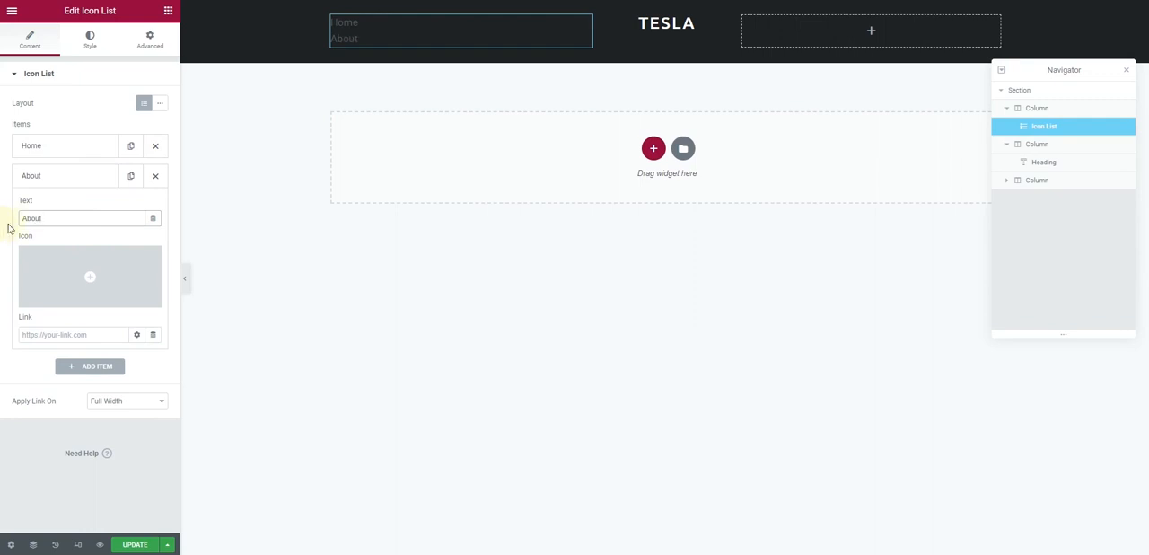
pyautogui.click(54, 178)
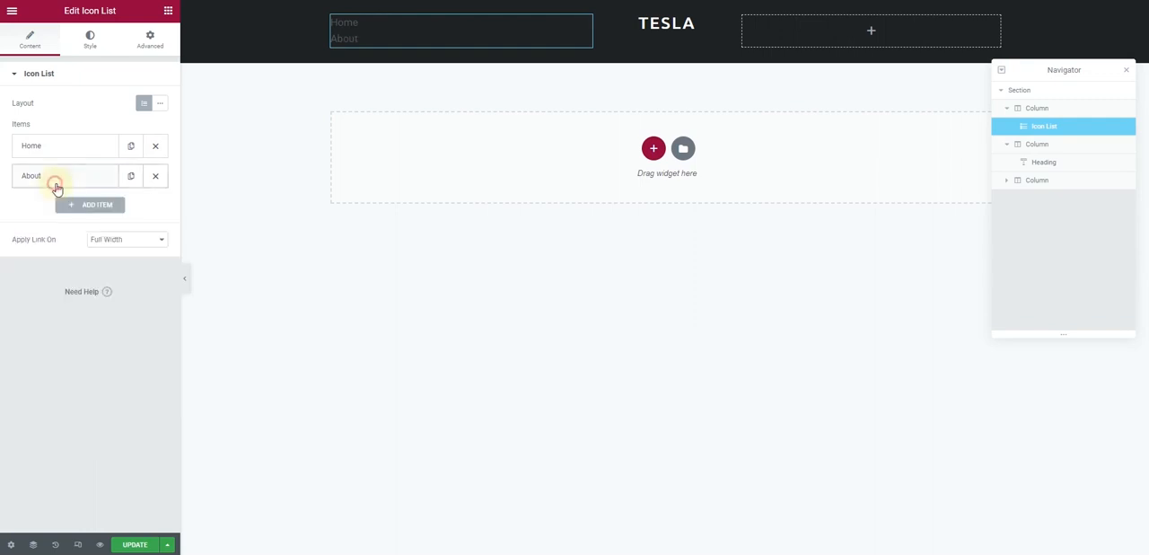
# Duplicate the About list item and change the copy's text to Cars
pyautogui.click(131, 176)
pyautogui.click(67, 209)
pyautogui.doubleClick(59, 254)
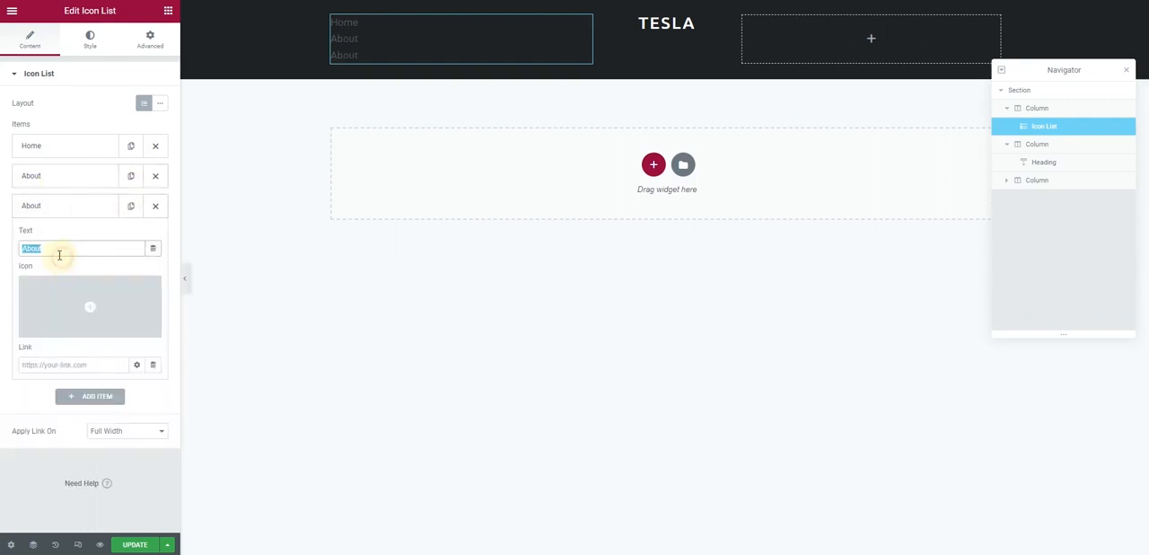
pyautogui.write('Cars')
pyautogui.click(85, 208)
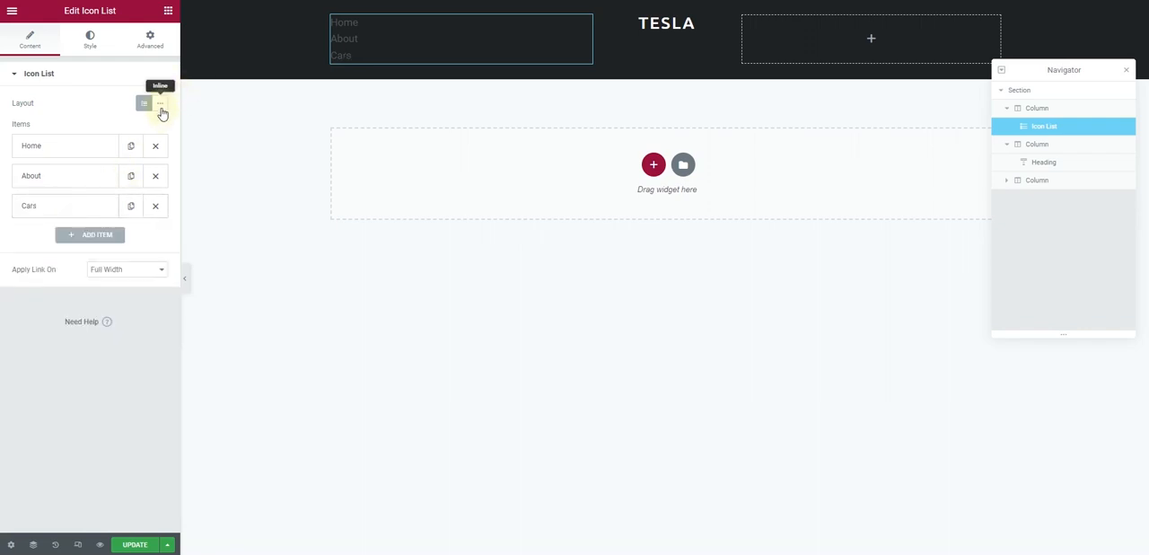
# Set the icon list's layout to Inline and the space between its items to 32
pyautogui.click(161, 106)
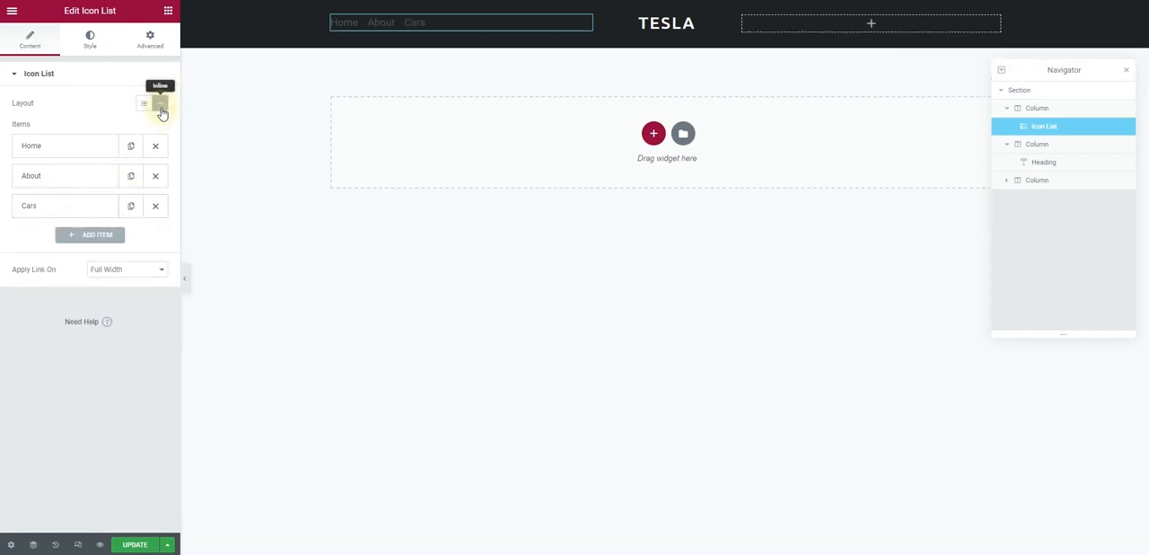
pyautogui.click(93, 49)
pyautogui.moveTo(14, 120); pyautogui.dragTo(86, 120)
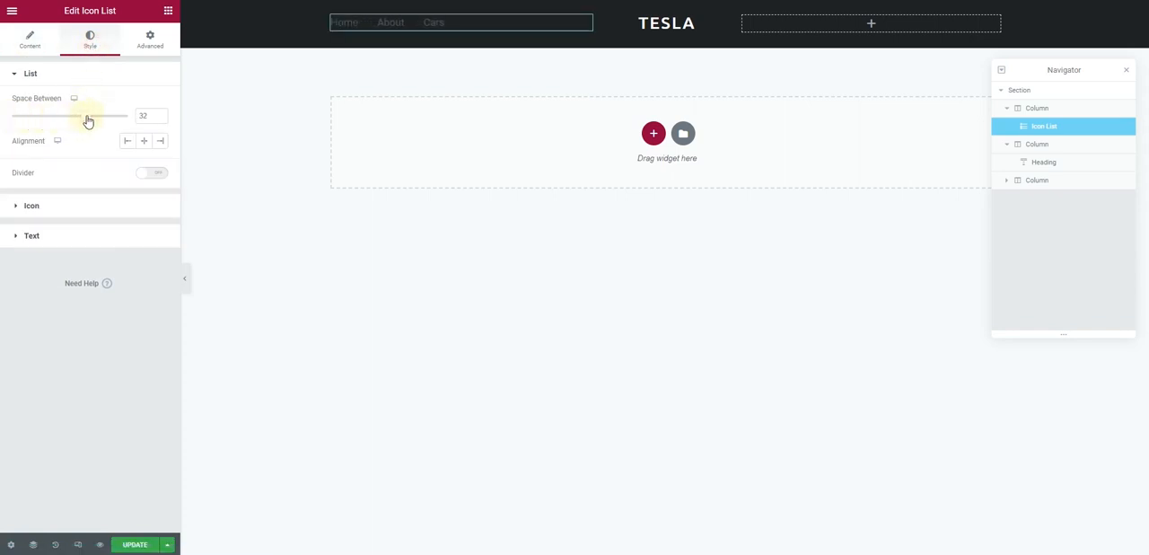
# Change the left menu's text color to the white global color
pyautogui.click(80, 210)
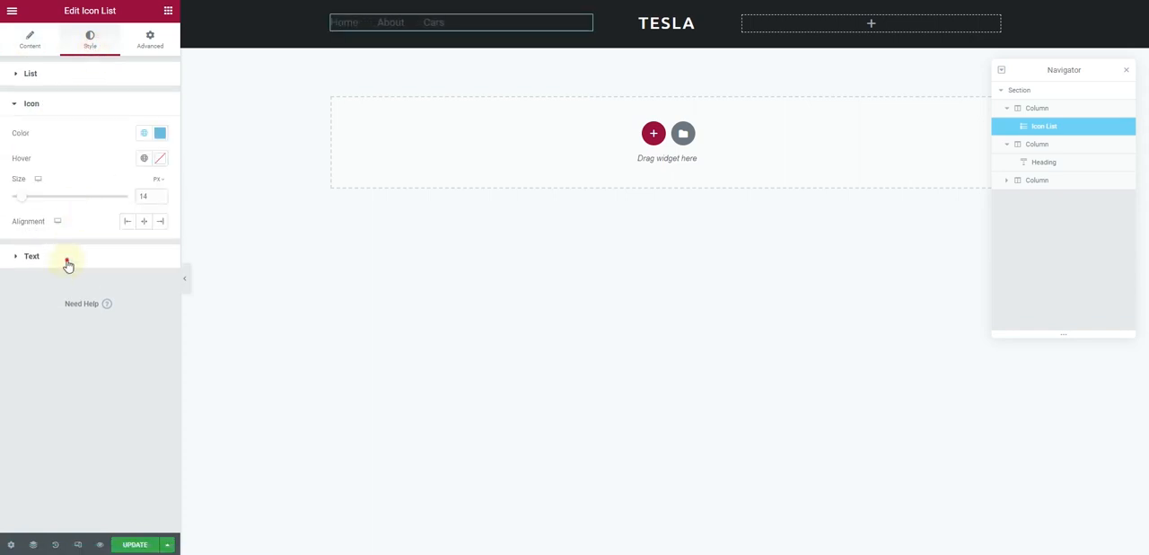
pyautogui.click(67, 260)
pyautogui.click(142, 162)
pyautogui.scroll(-5, 116, 300)
pyautogui.click(93, 349)
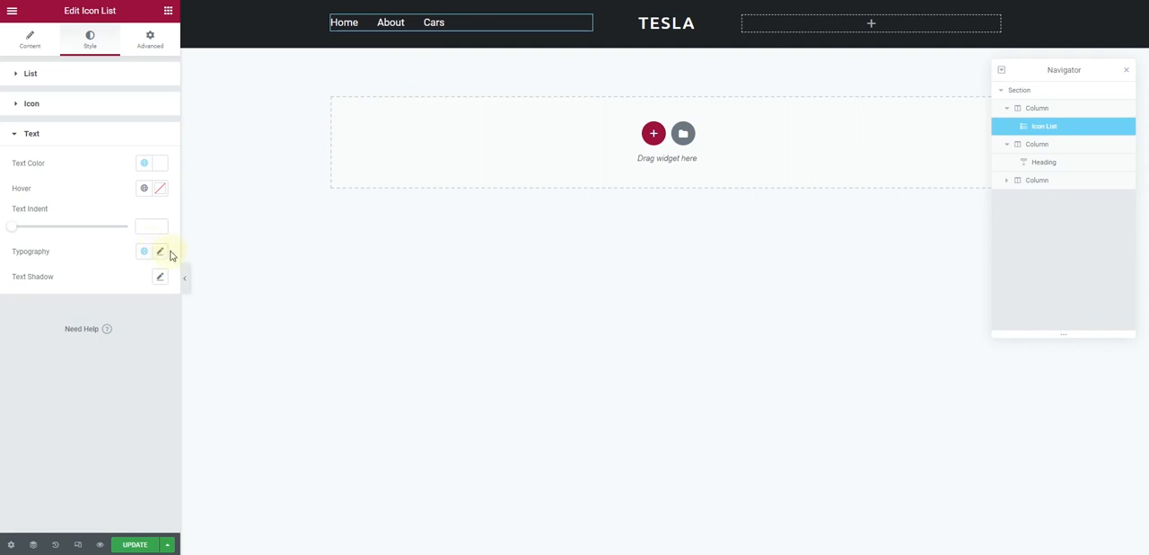
# Set the left menu's font family to Montserrat
pyautogui.click(158, 254)
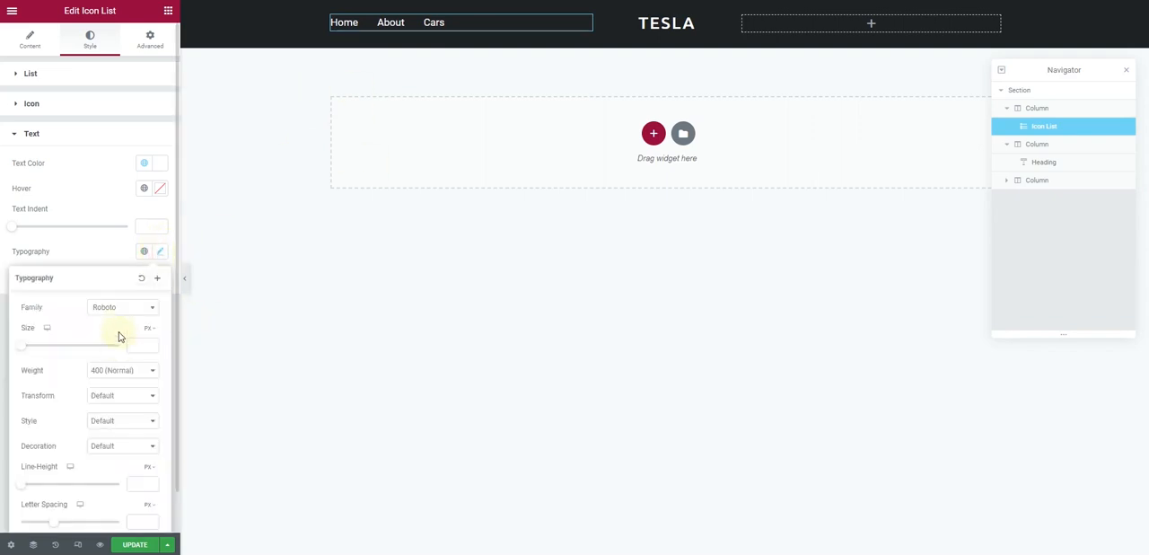
pyautogui.click(126, 310)
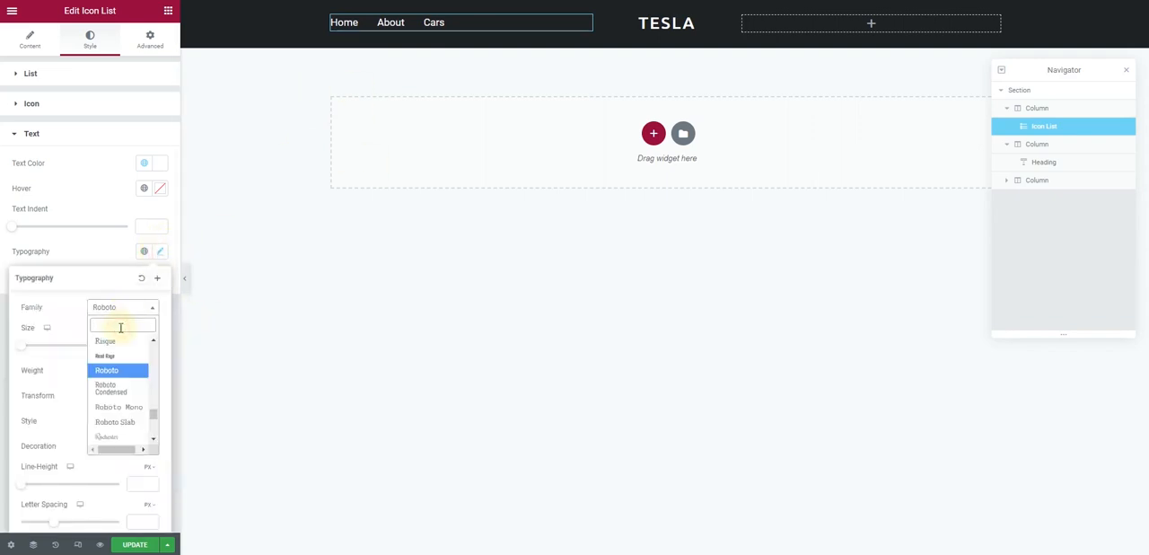
pyautogui.write('mont')
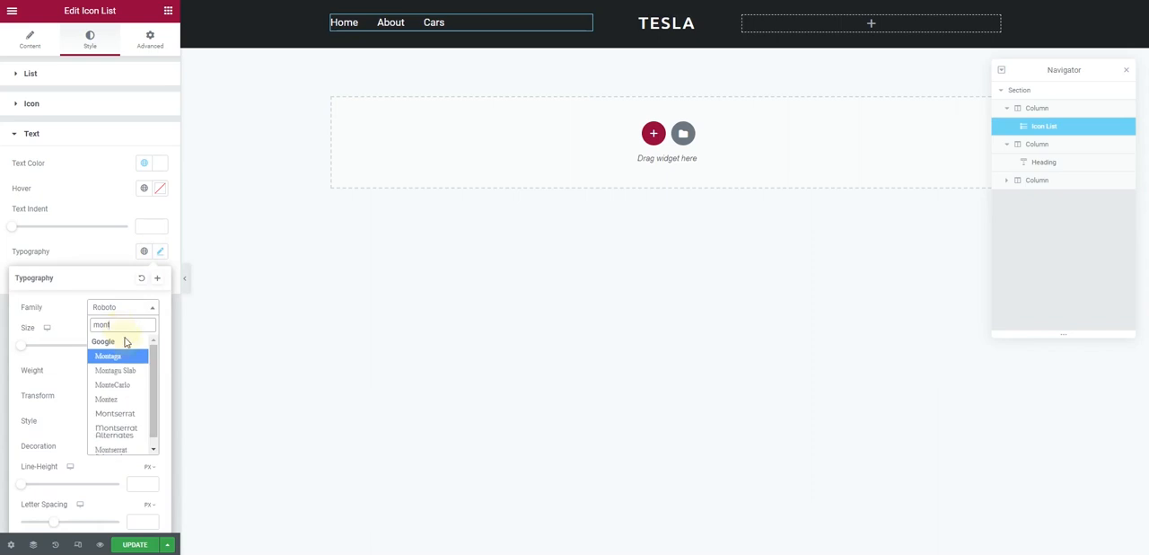
pyautogui.click(133, 414)
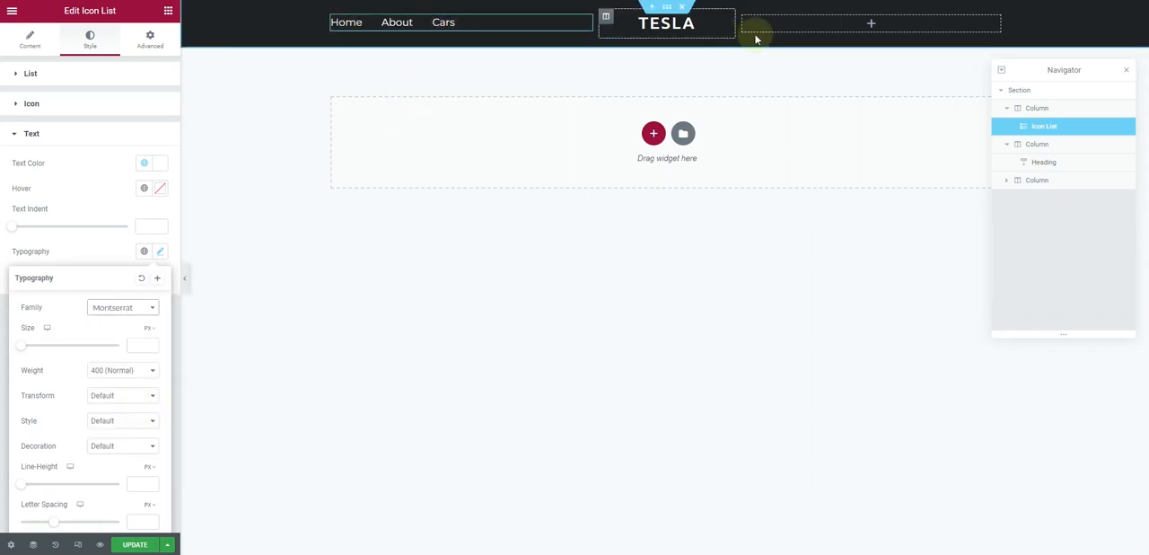
# Set the vertical alignment of the header's left and centre columns to Middle
pyautogui.click(332, 17)
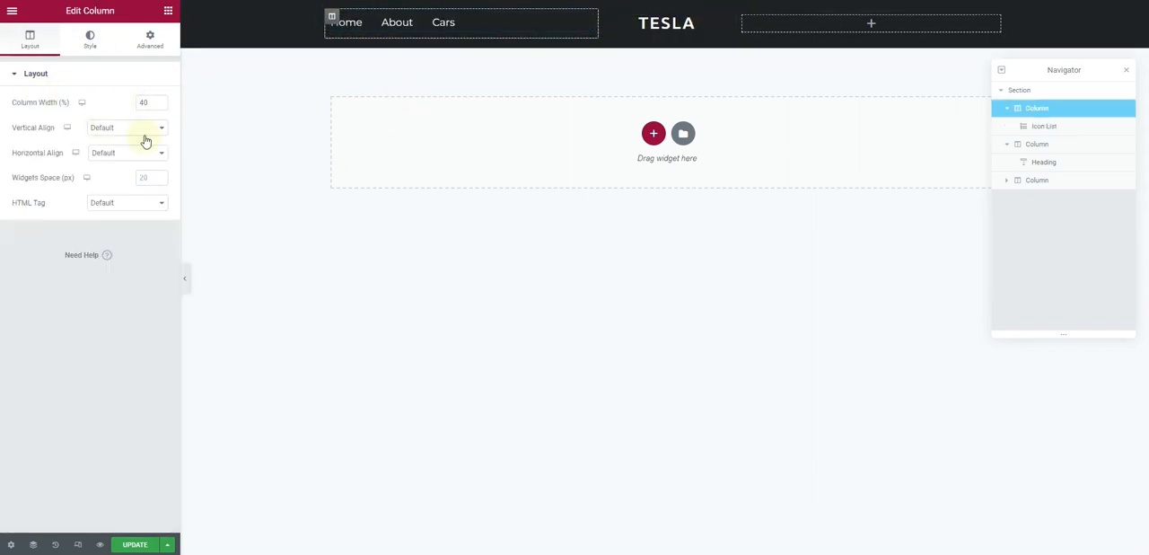
pyautogui.click(139, 131)
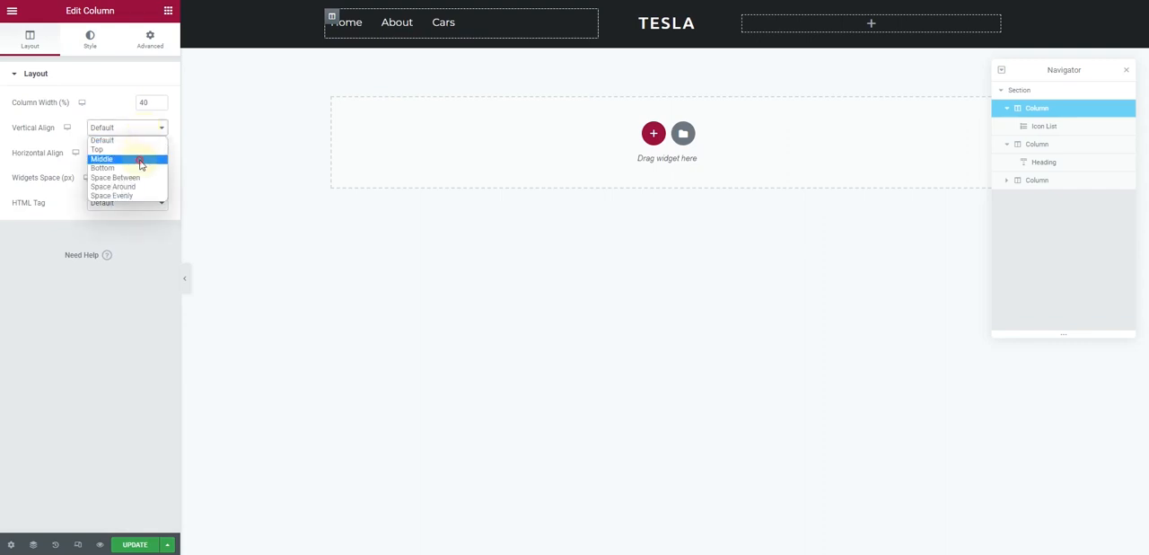
pyautogui.click(606, 17)
pyautogui.click(139, 139)
pyautogui.click(140, 159)
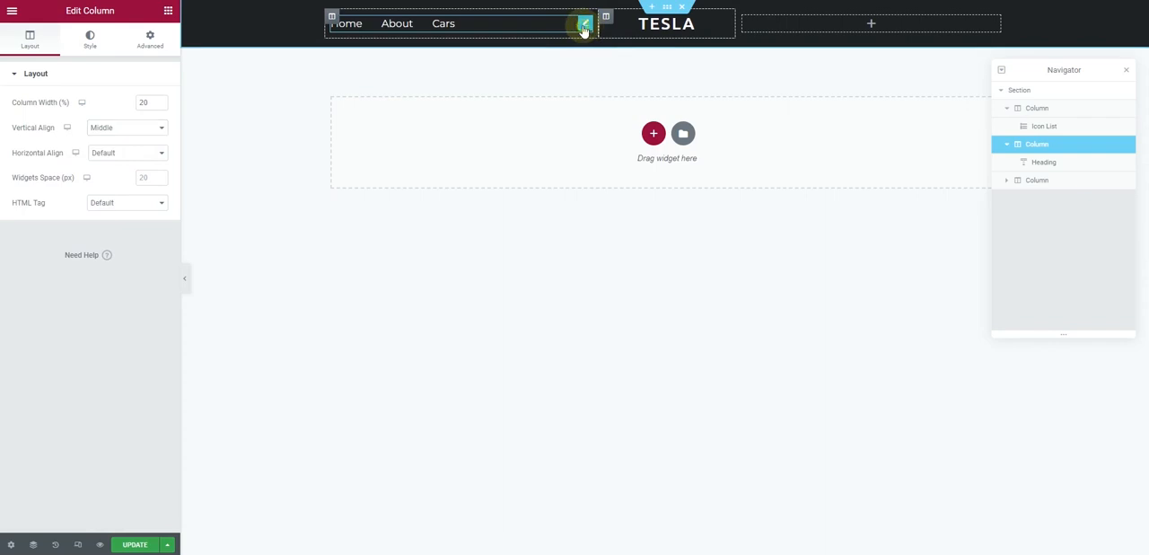
# Copy the left menu's icon list and paste it into the header's empty right column
pyautogui.rightClick(583, 26)
pyautogui.click(614, 79)
pyautogui.rightClick(851, 27)
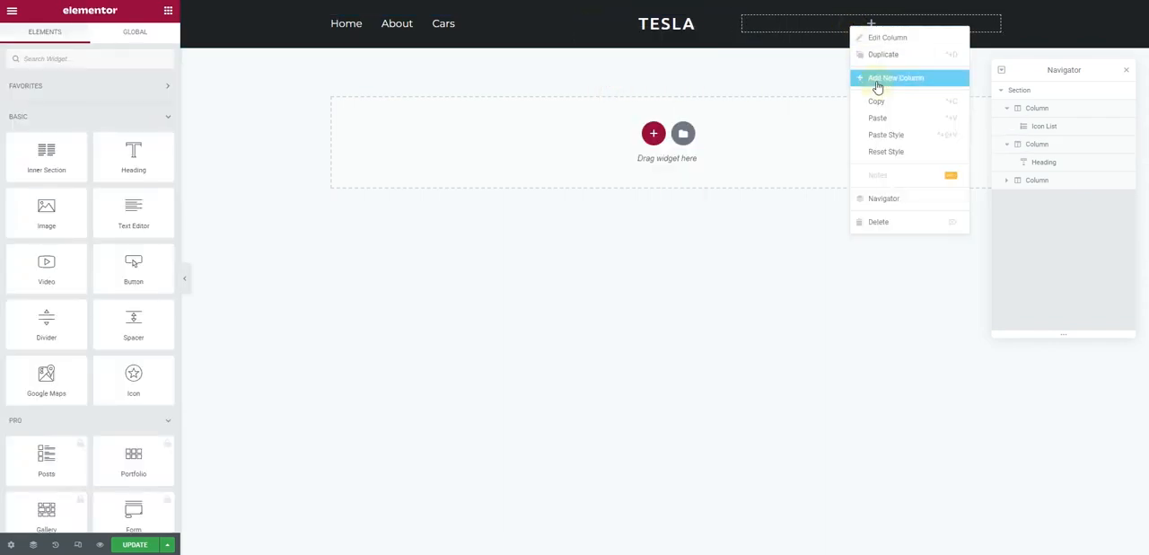
pyautogui.click(889, 117)
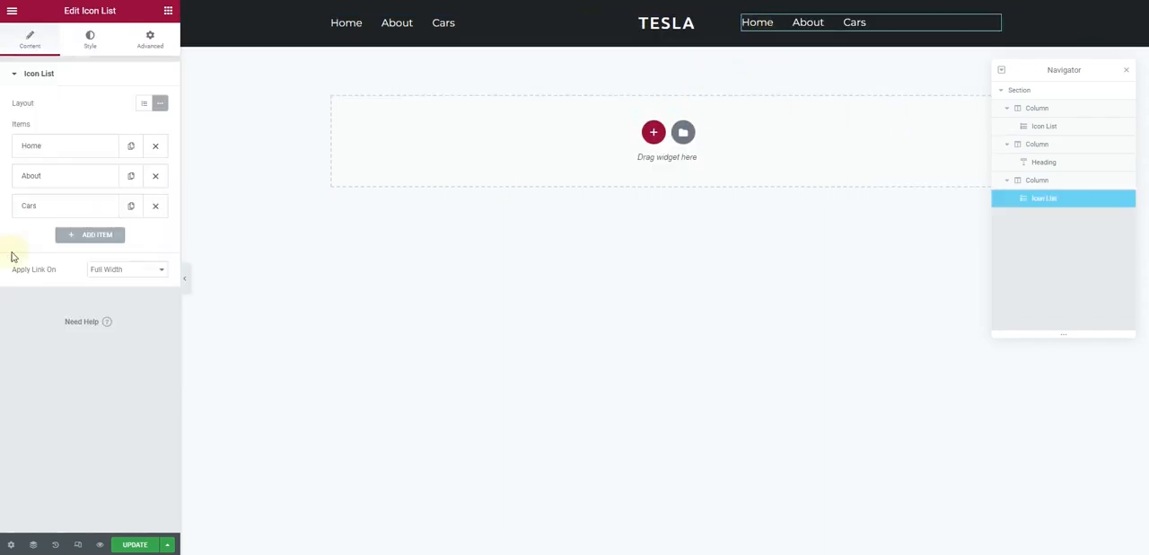
# Change the right menu's Home item text to New Arrivals and collapse the item
pyautogui.click(38, 145)
pyautogui.moveTo(69, 187); pyautogui.dragTo(0, 188)
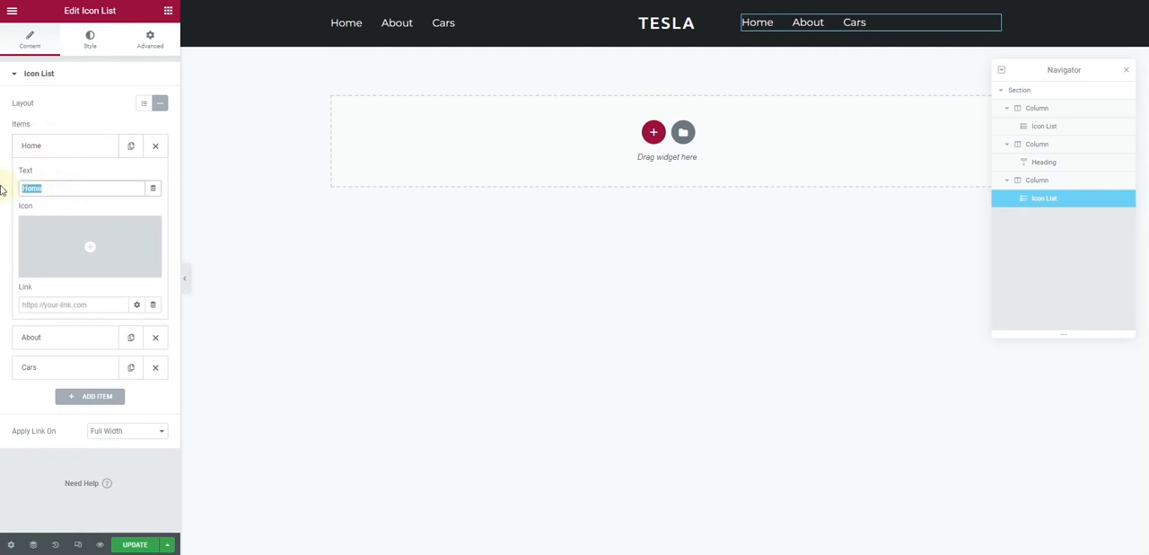
pyautogui.write('new Arrivals')
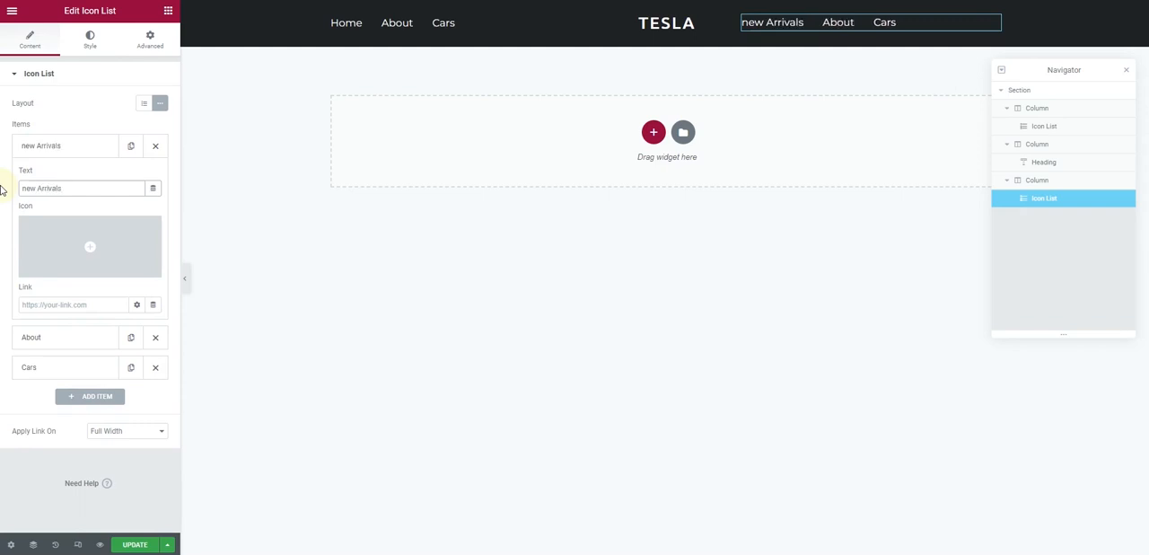
pyautogui.write('N')
pyautogui.click(41, 148)
# Change the right menu's About item text to Contact and collapse the item
pyautogui.click(47, 177)
pyautogui.moveTo(59, 219); pyautogui.dragTo(8, 225)
pyautogui.write('Contact')
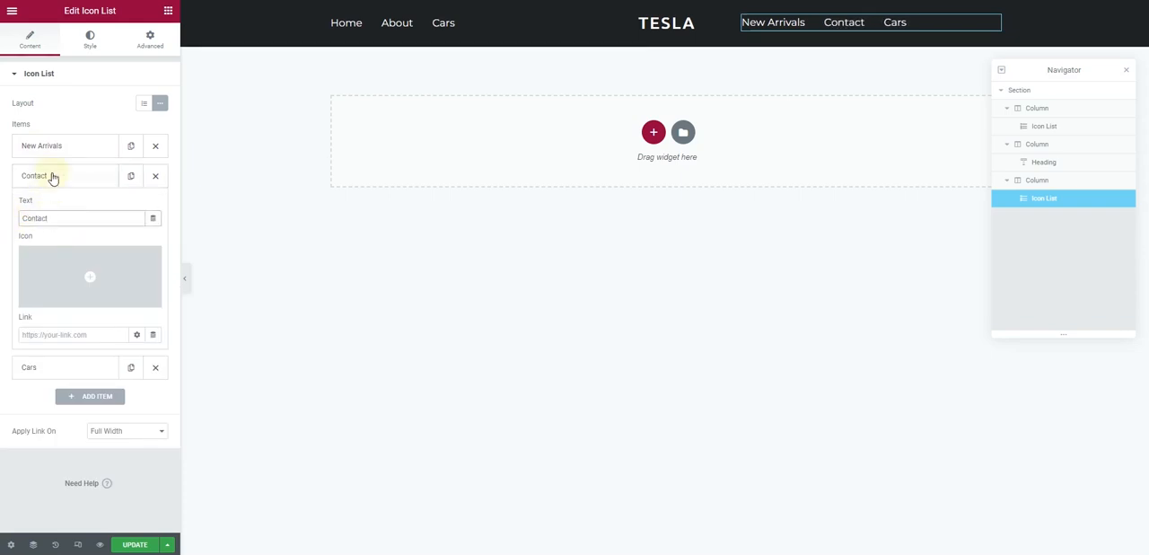
pyautogui.click(53, 177)
# Change the right menu's Cars item text to Request a Quote and collapse the item
pyautogui.click(51, 205)
pyautogui.moveTo(68, 248); pyautogui.dragTo(1, 252)
pyautogui.write('Request a Quote')
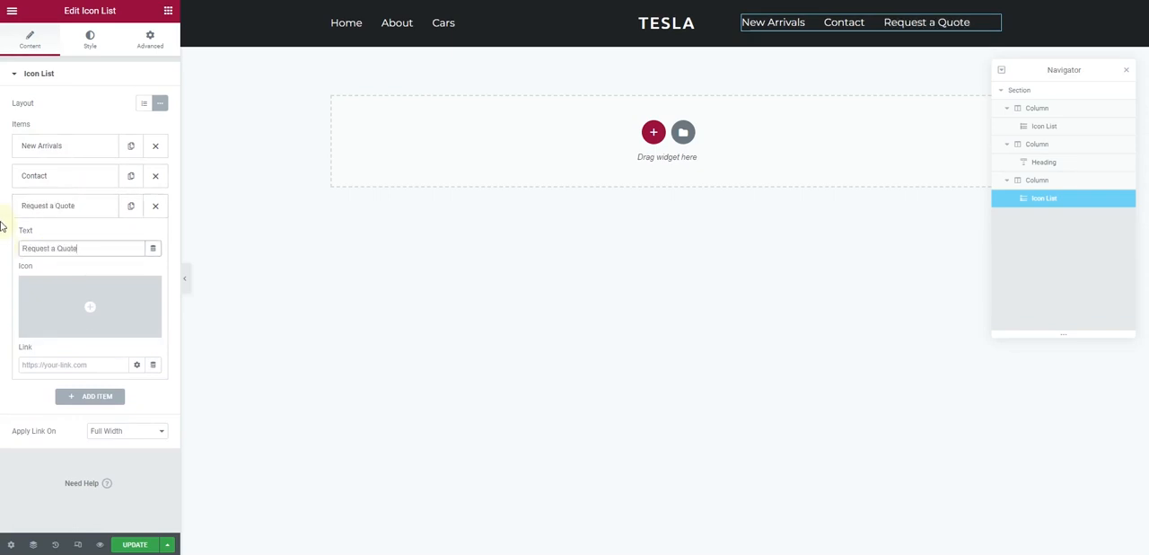
pyautogui.click(36, 206)
# Center the right menu's items and set the space between them to 38
pyautogui.click(87, 41)
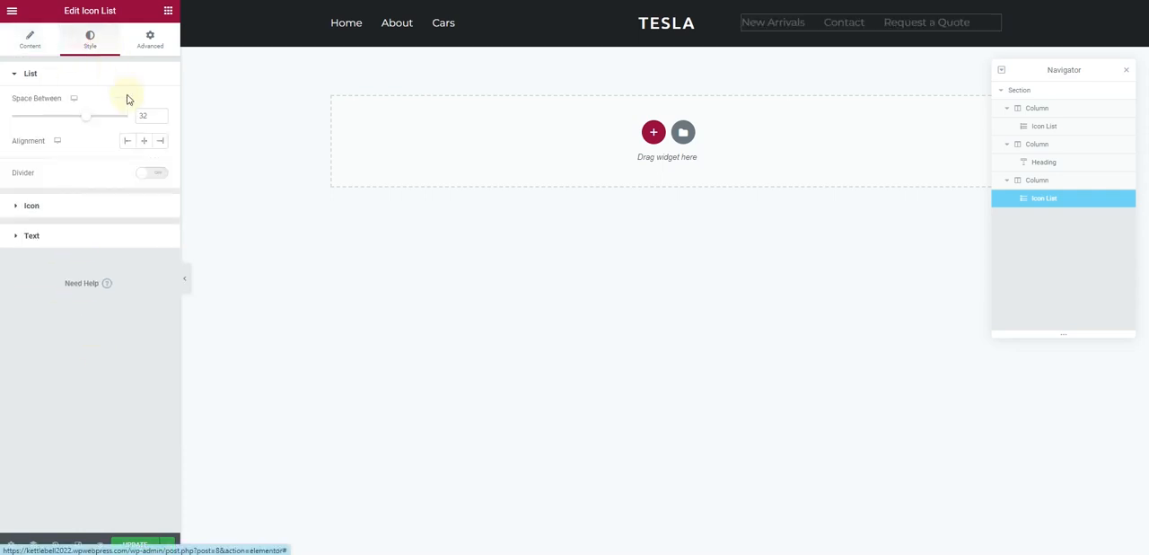
pyautogui.click(145, 143)
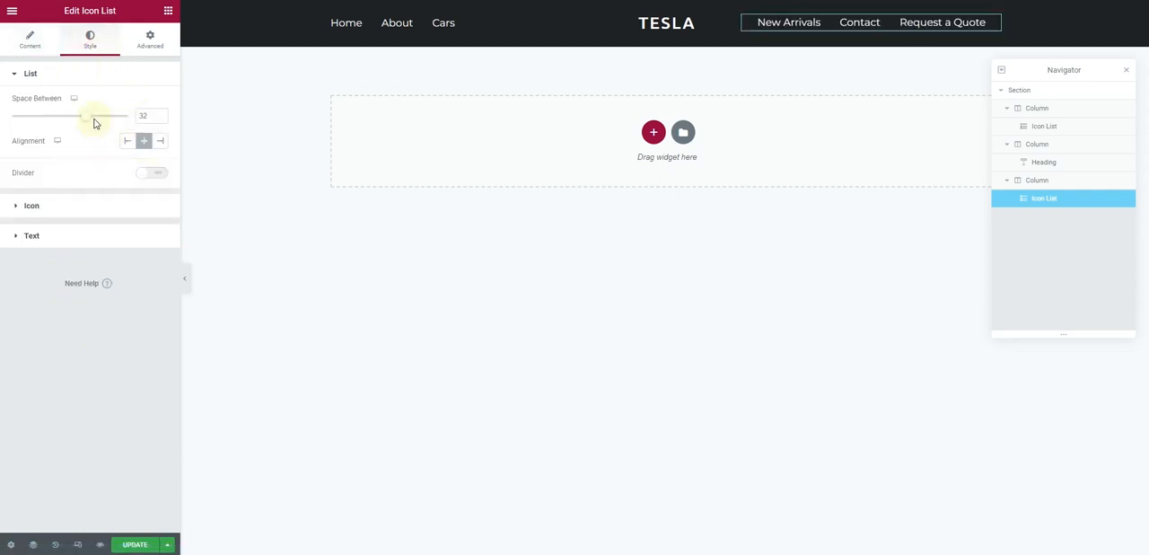
pyautogui.moveTo(88, 121); pyautogui.dragTo(103, 121)
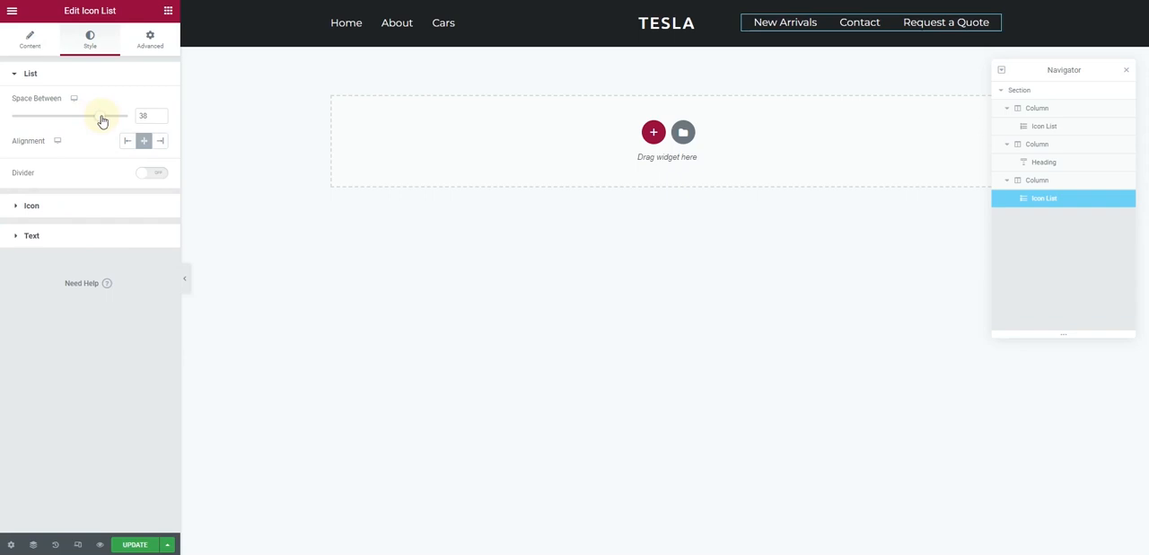
# Center the left menu's items and set the space between them to 50
pyautogui.click(490, 23)
pyautogui.click(144, 142)
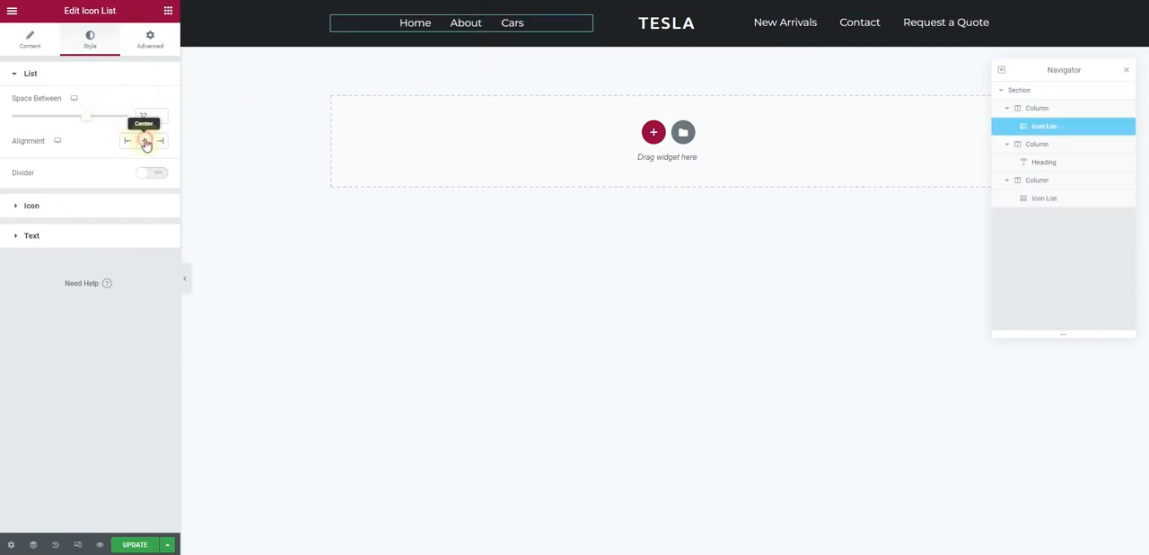
pyautogui.moveTo(82, 121); pyautogui.dragTo(126, 121)
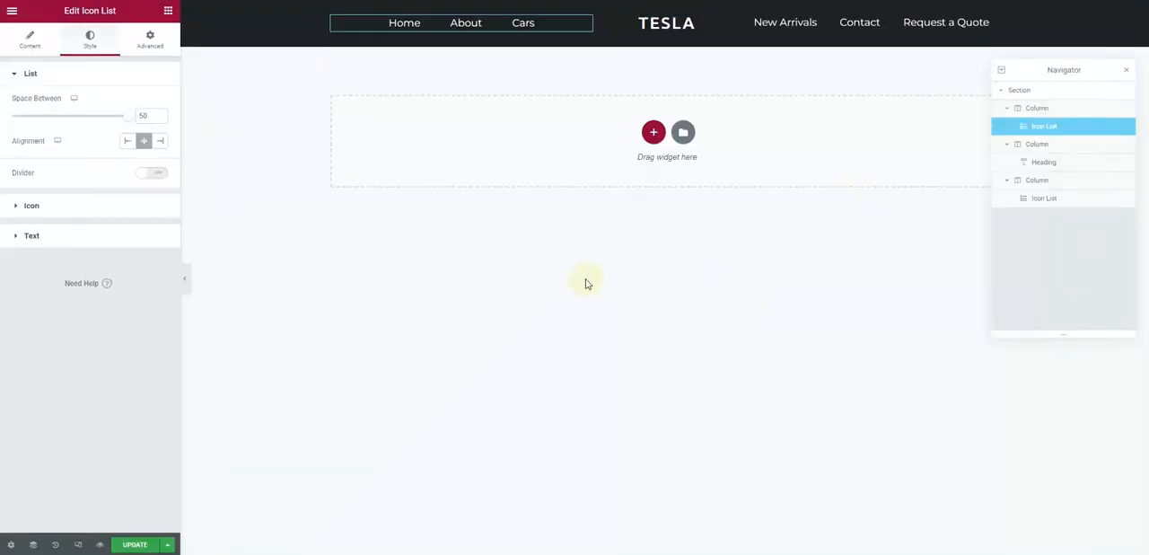
# Add a one-column section below the header with a minimum height of 600 px
pyautogui.click(652, 129)
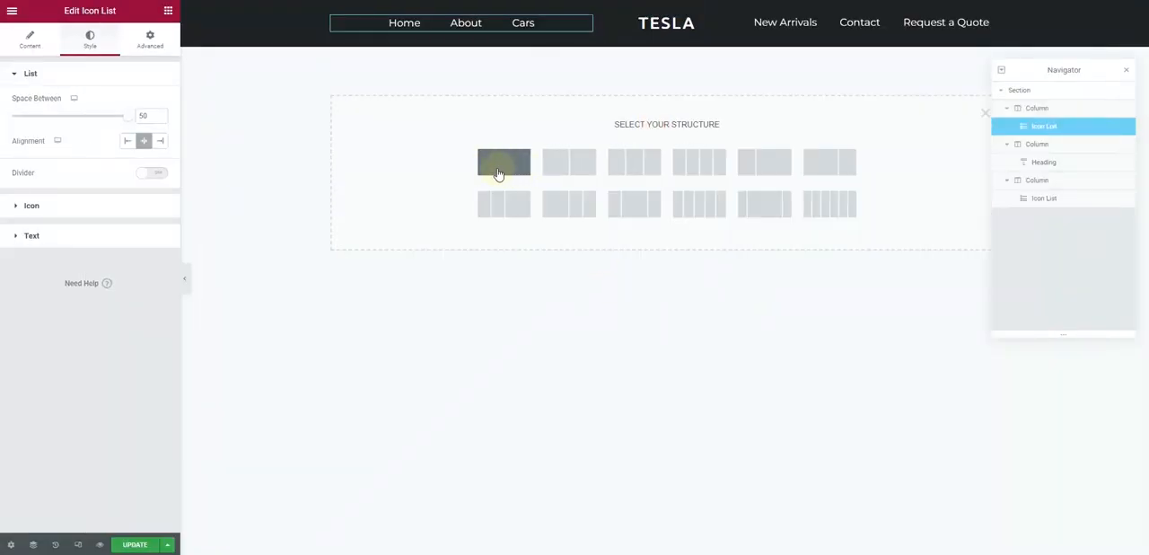
pyautogui.click(500, 174)
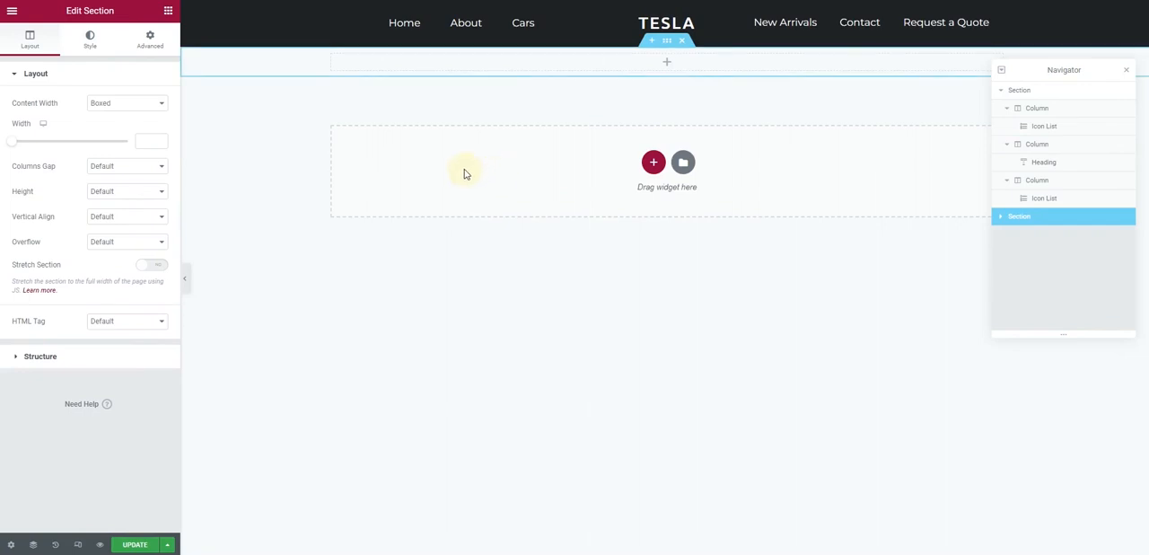
pyautogui.click(124, 191)
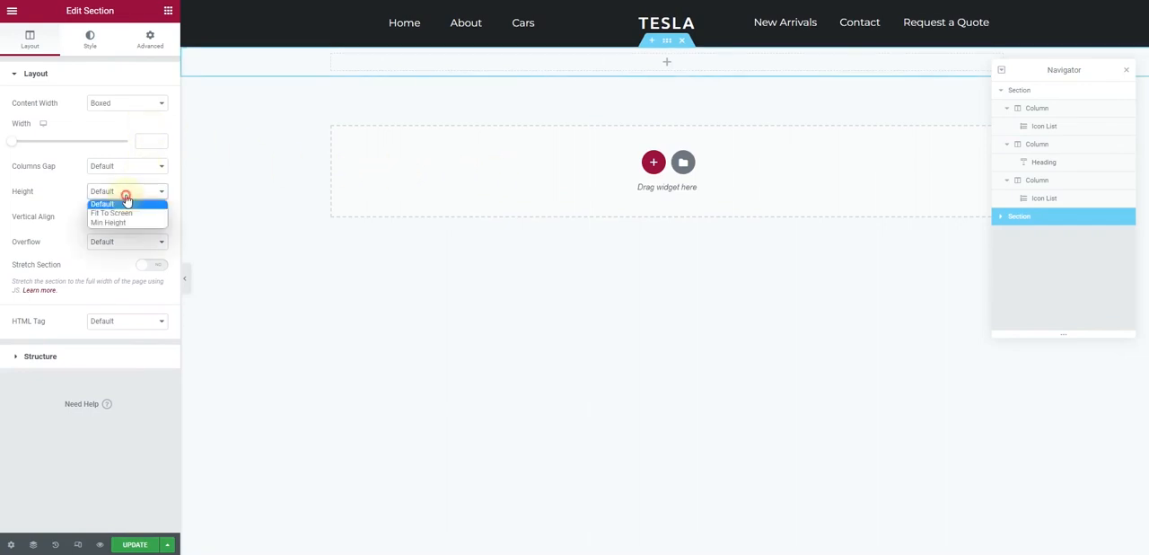
pyautogui.click(129, 223)
pyautogui.doubleClick(138, 228)
pyautogui.write('600')
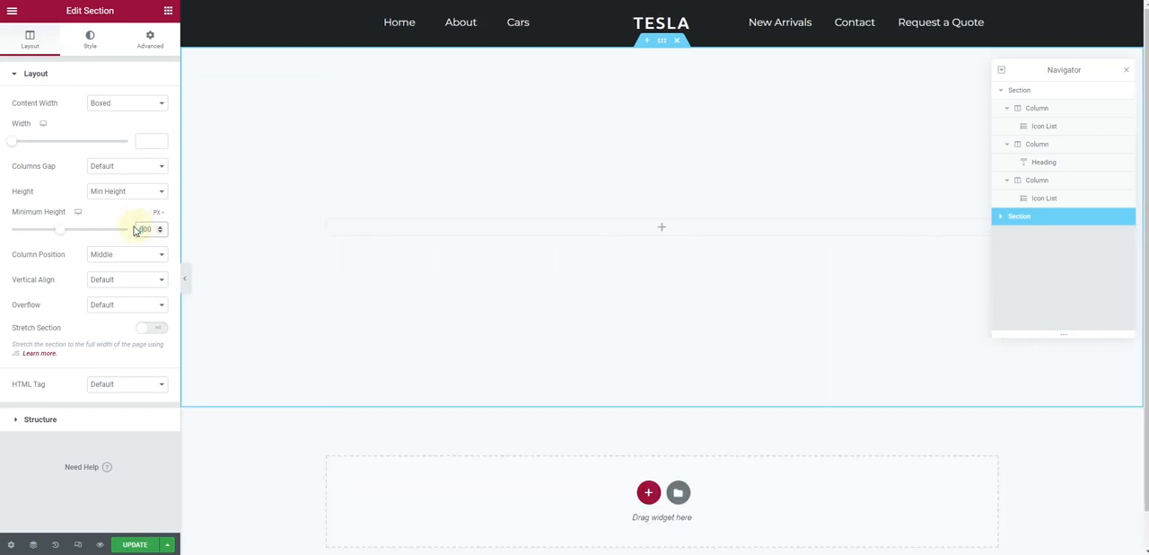
# Upload the images to the media library and set Hero-image.jpg as the new section's classic background
pyautogui.click(90, 39)
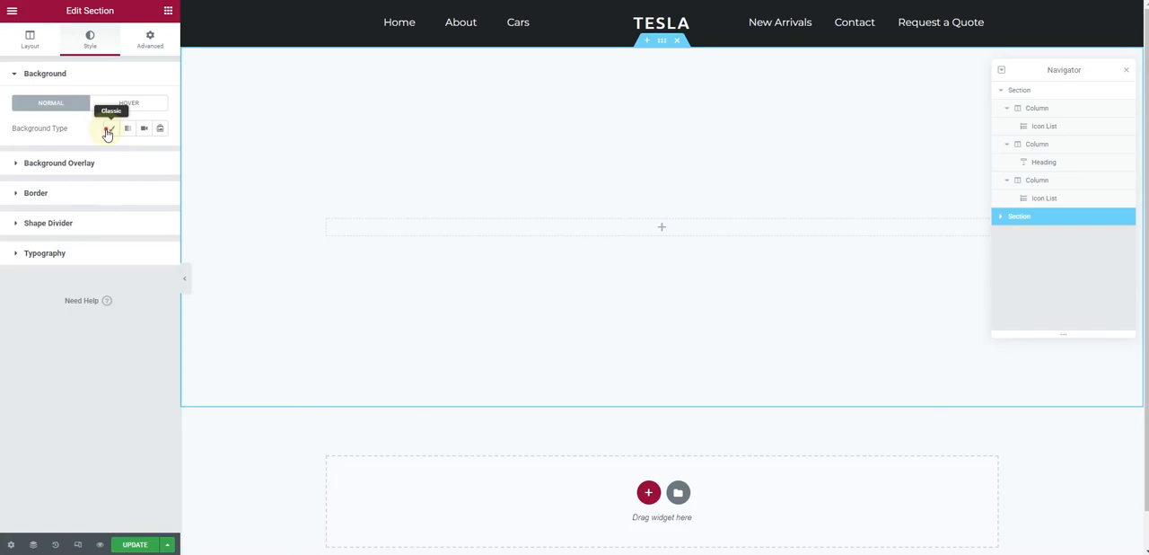
pyautogui.click(106, 132)
pyautogui.click(98, 210)
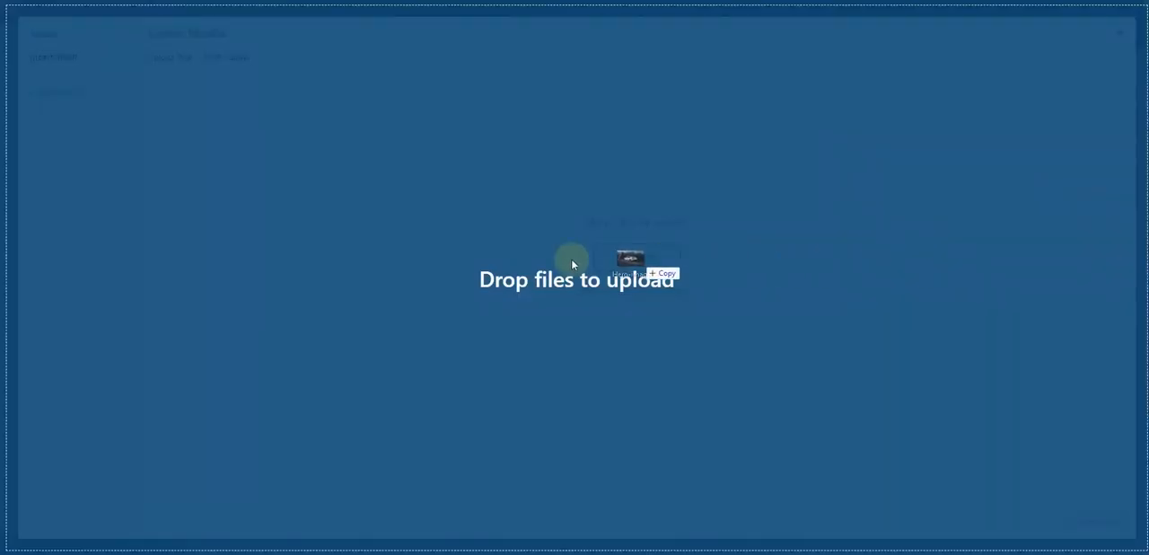
pyautogui.moveTo(569, 257); pyautogui.dragTo(499, 256)
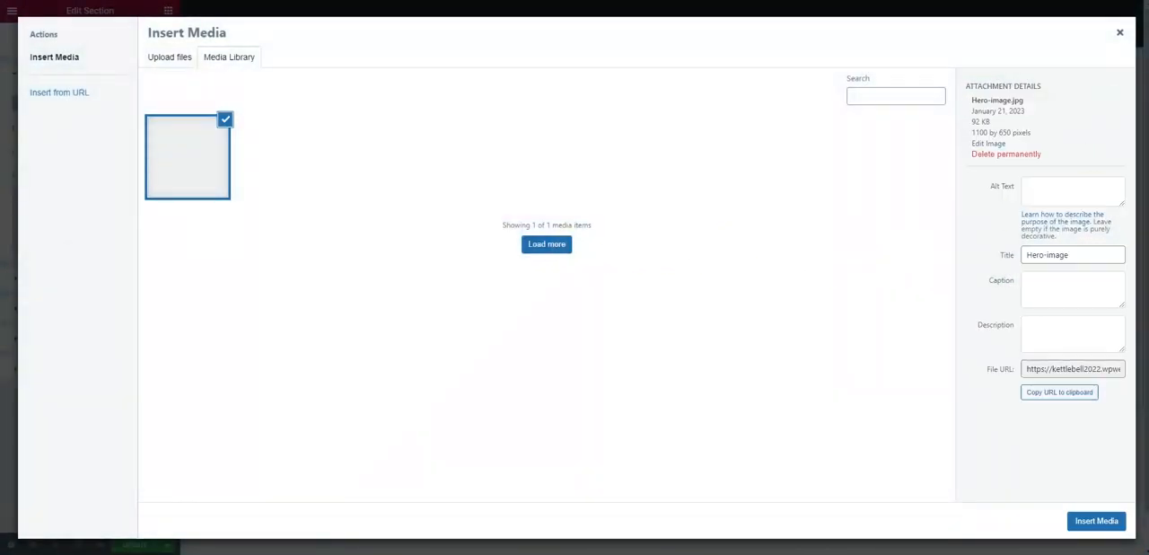
pyautogui.moveTo(574, 257); pyautogui.dragTo(503, 256)
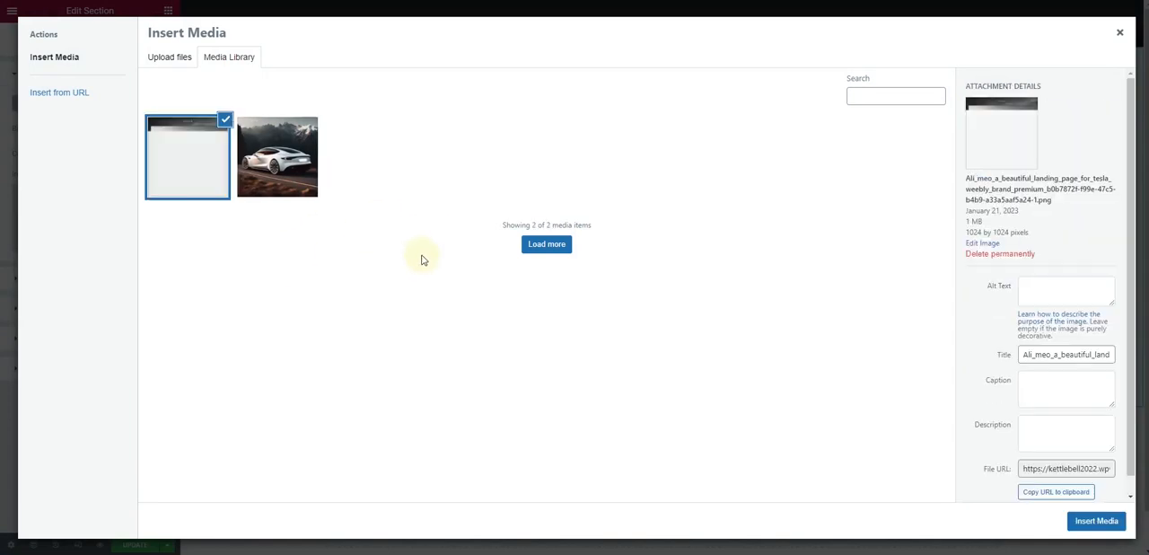
pyautogui.click(267, 179)
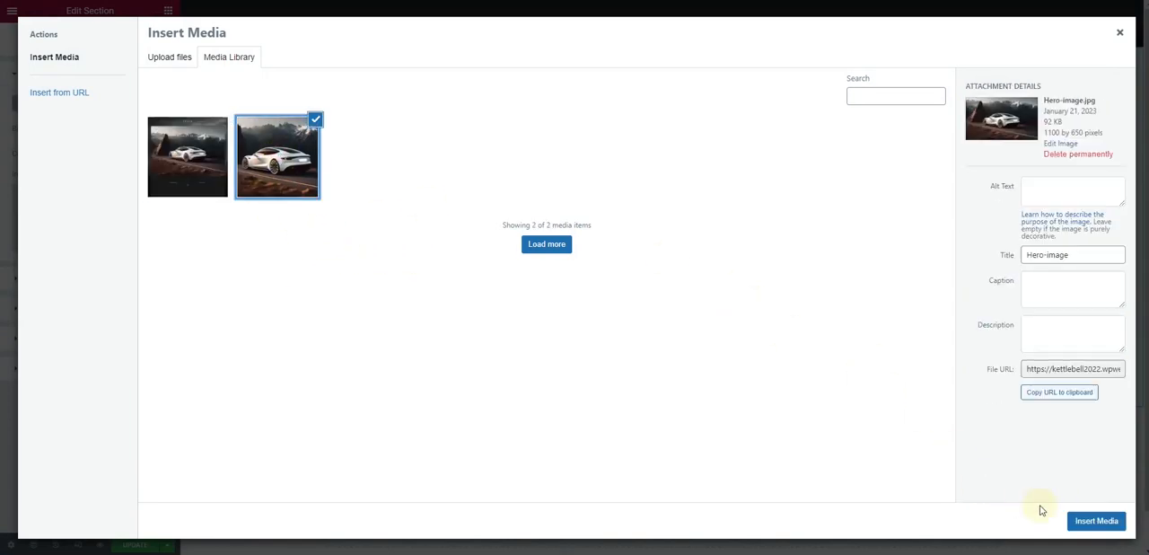
pyautogui.click(1100, 519)
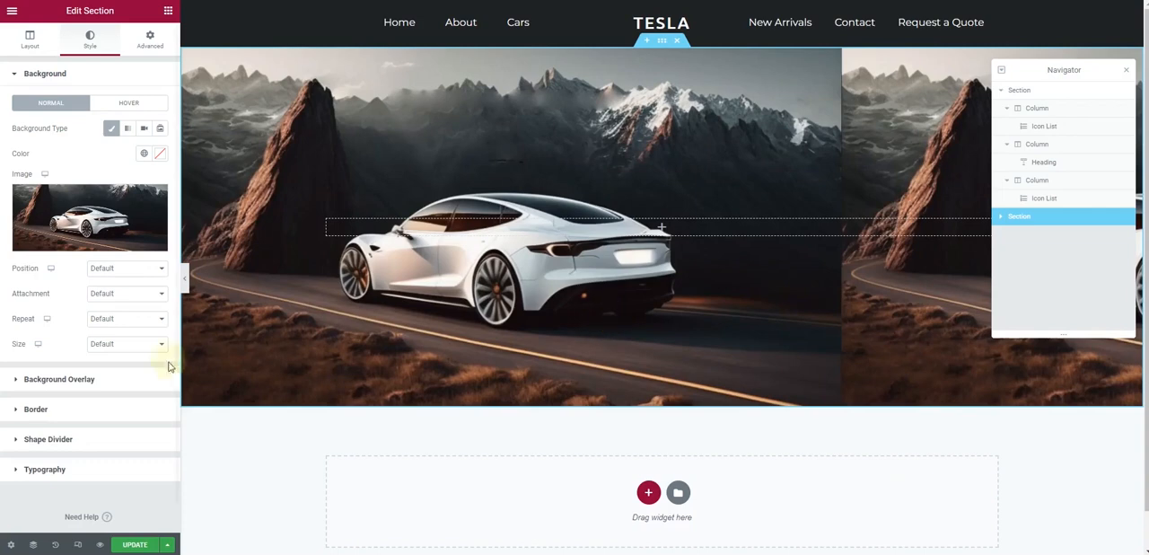
# Set the hero section's background image to Center Center position, No-repeat and Cover size, and preview the page without the editing panel
pyautogui.click(138, 270)
pyautogui.click(139, 291)
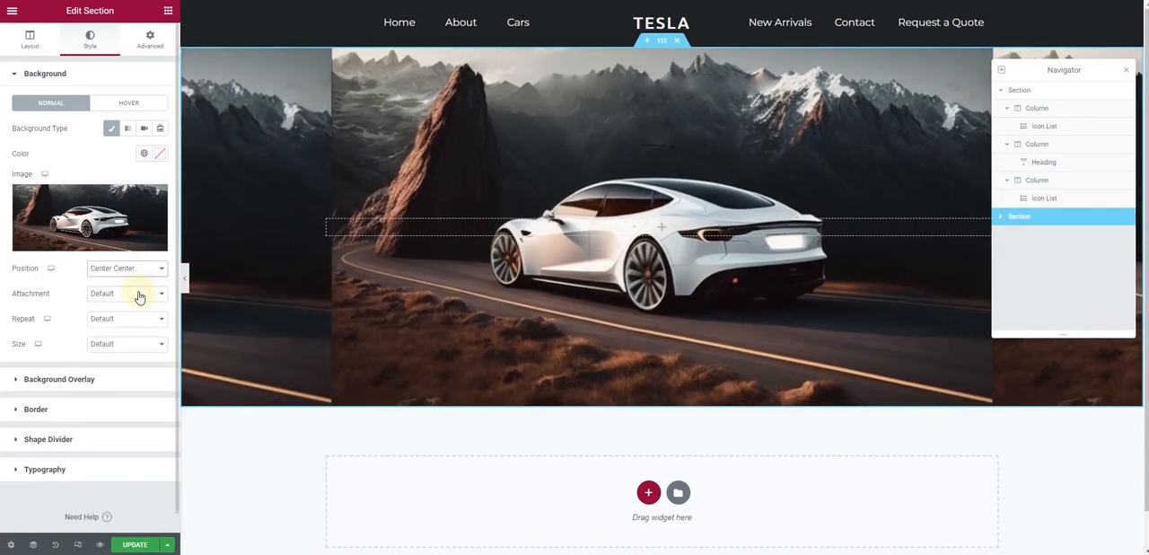
pyautogui.click(129, 320)
pyautogui.click(125, 341)
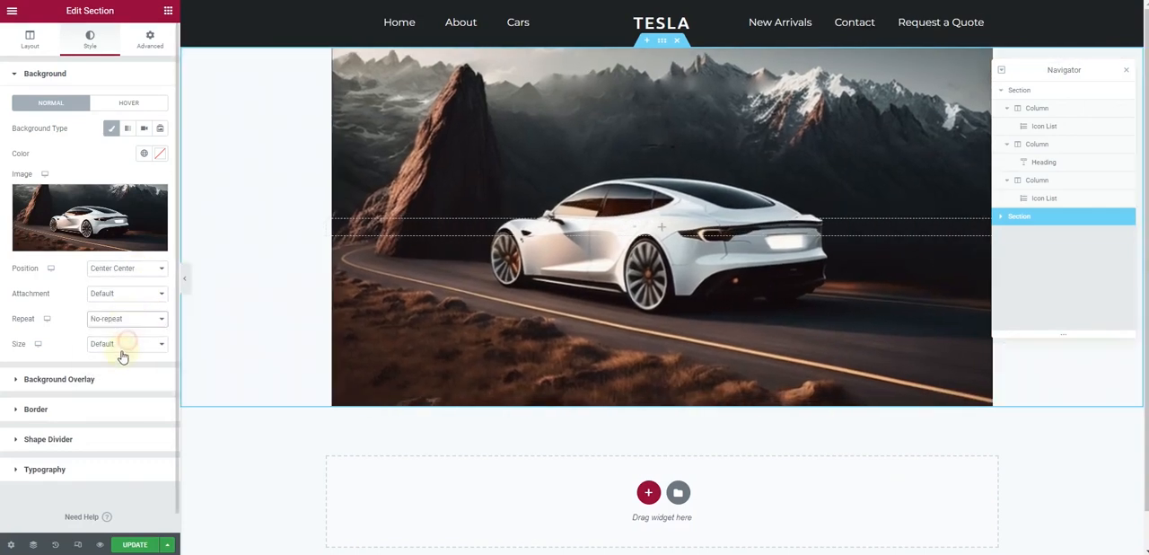
pyautogui.click(121, 345)
pyautogui.click(121, 375)
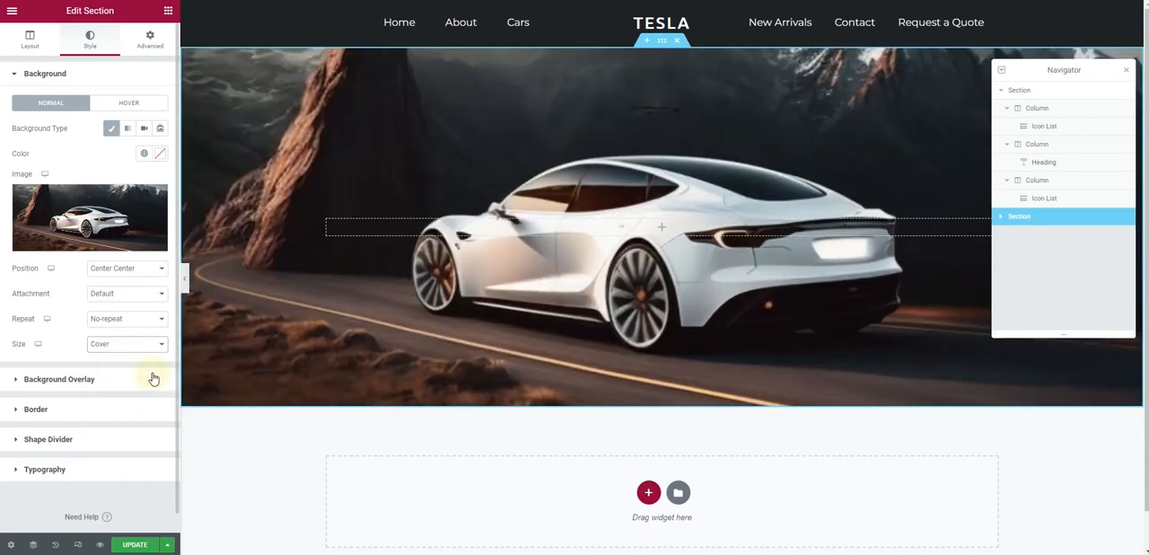
pyautogui.scroll(-1, 457, 194)
pyautogui.scroll(1, 460, 205)
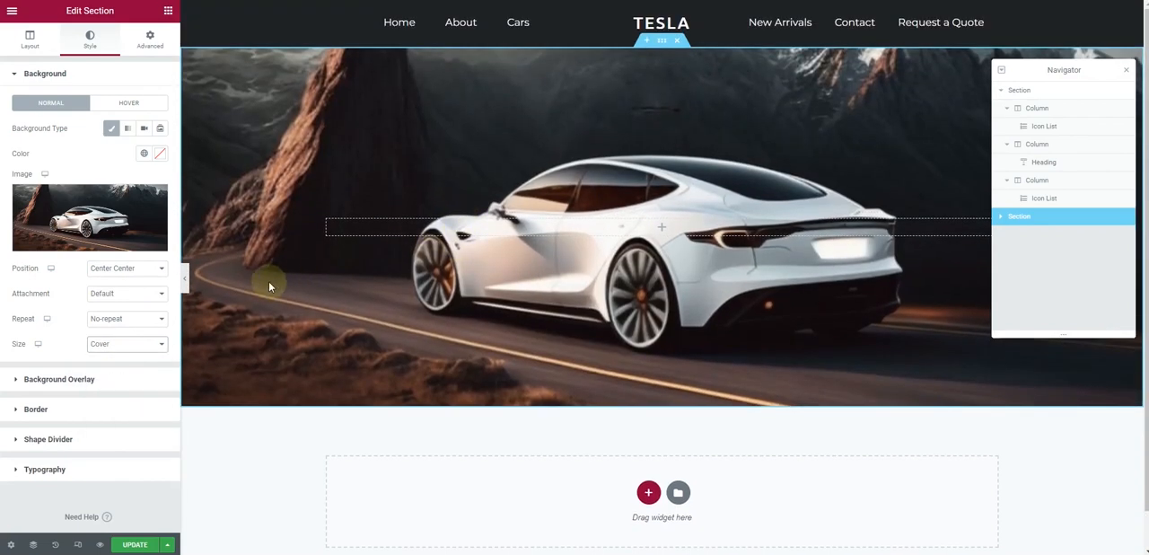
pyautogui.click(186, 280)
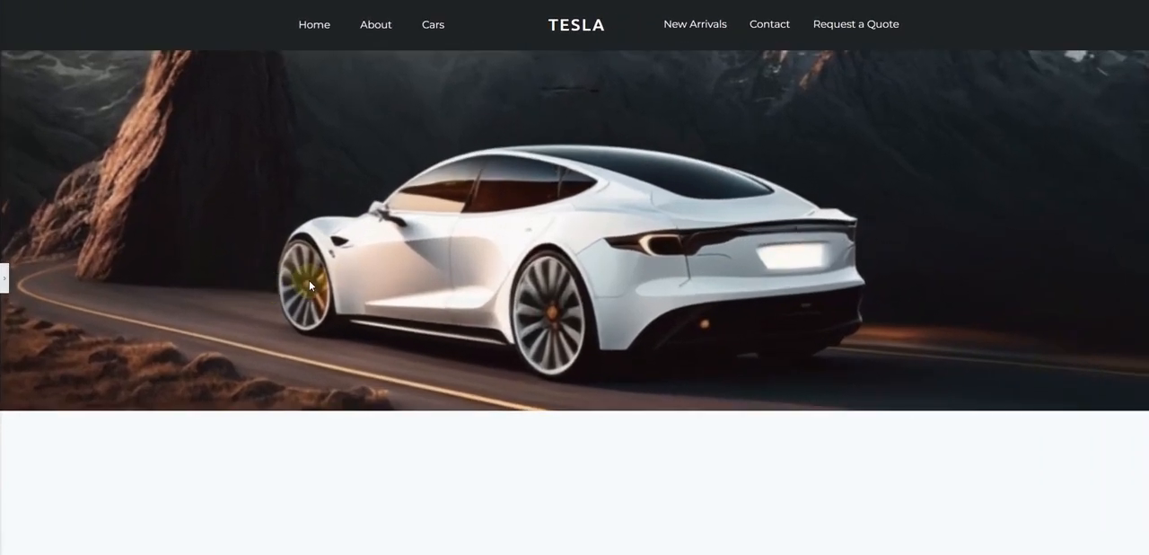
pyautogui.click(4, 280)
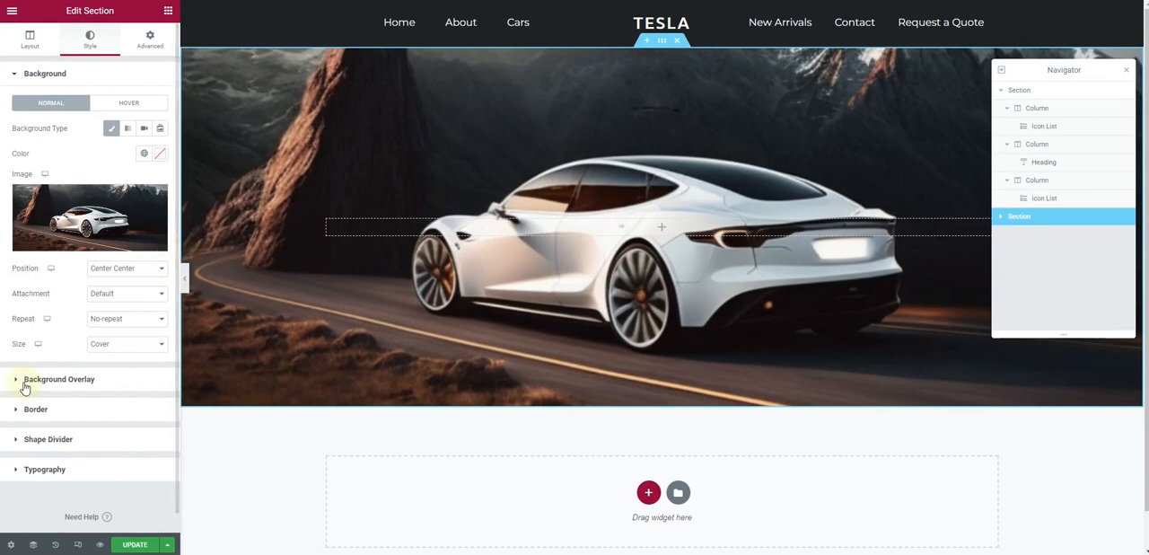
# Try minimum heights of 800 px and 1000 px for the hero section
pyautogui.click(27, 38)
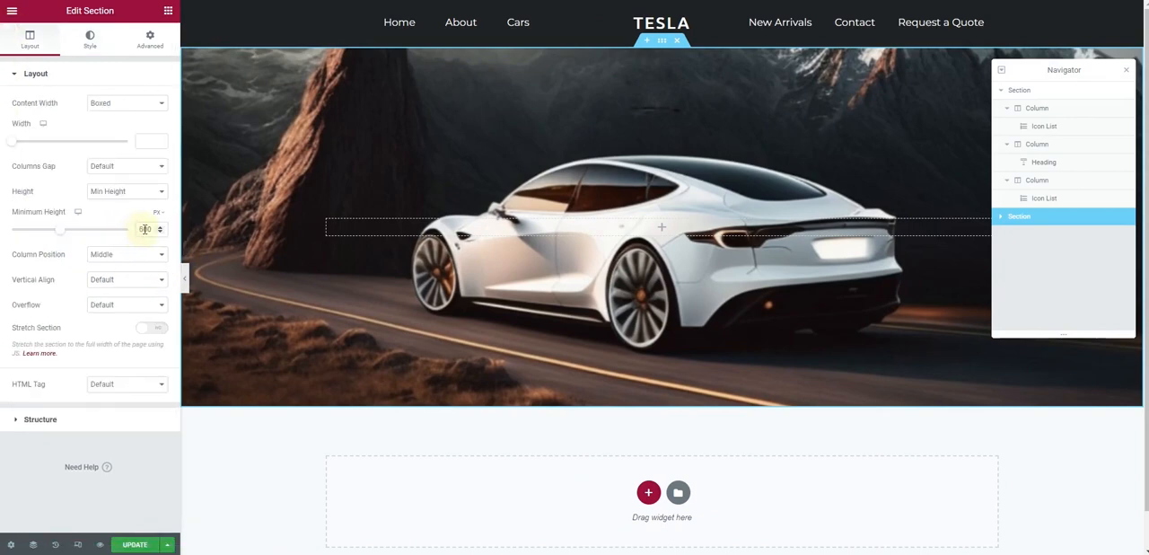
pyautogui.write('8')
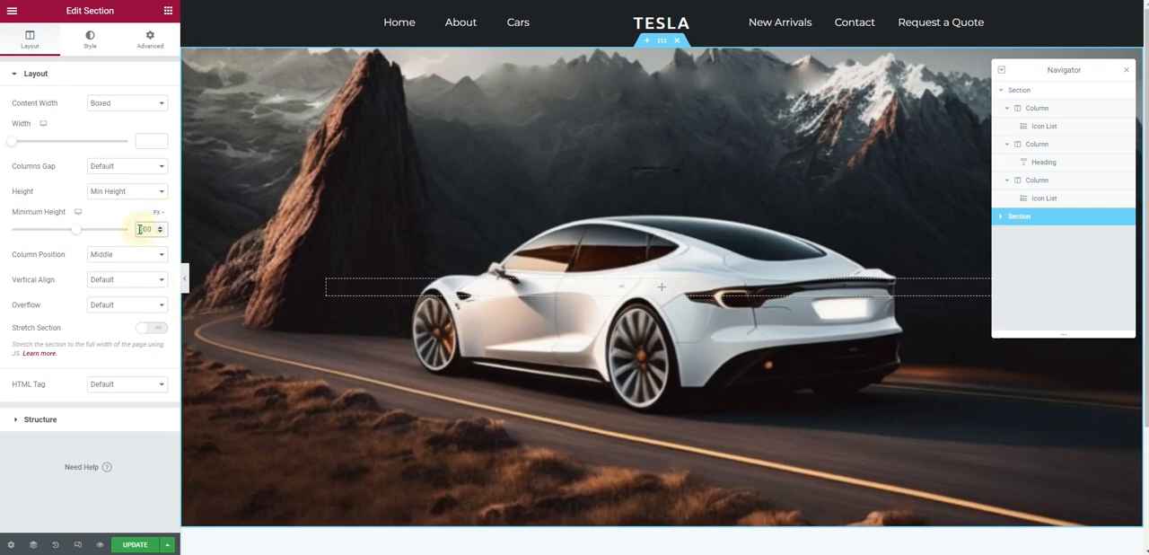
pyautogui.write('1')
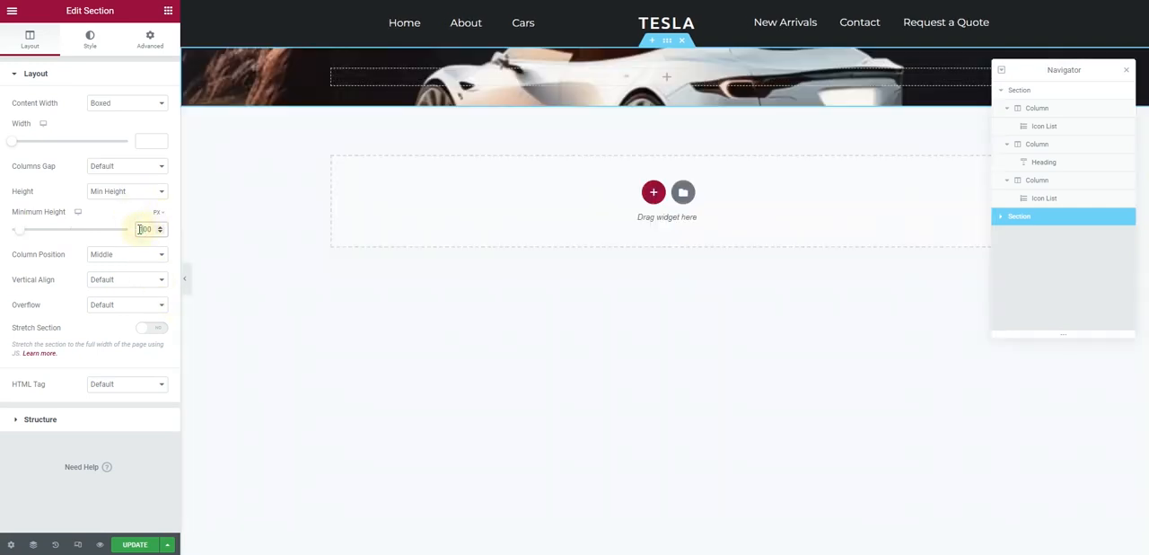
pyautogui.write('0')
# Set the hero section's minimum height to 100 VH and preview the page at full width
pyautogui.click(158, 215)
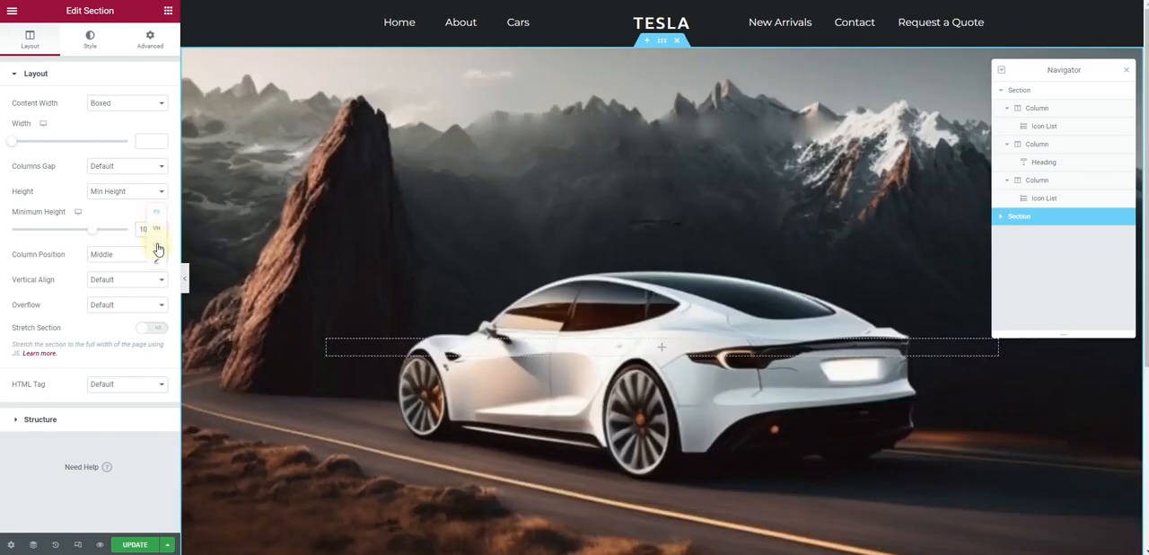
pyautogui.click(158, 247)
pyautogui.click(158, 216)
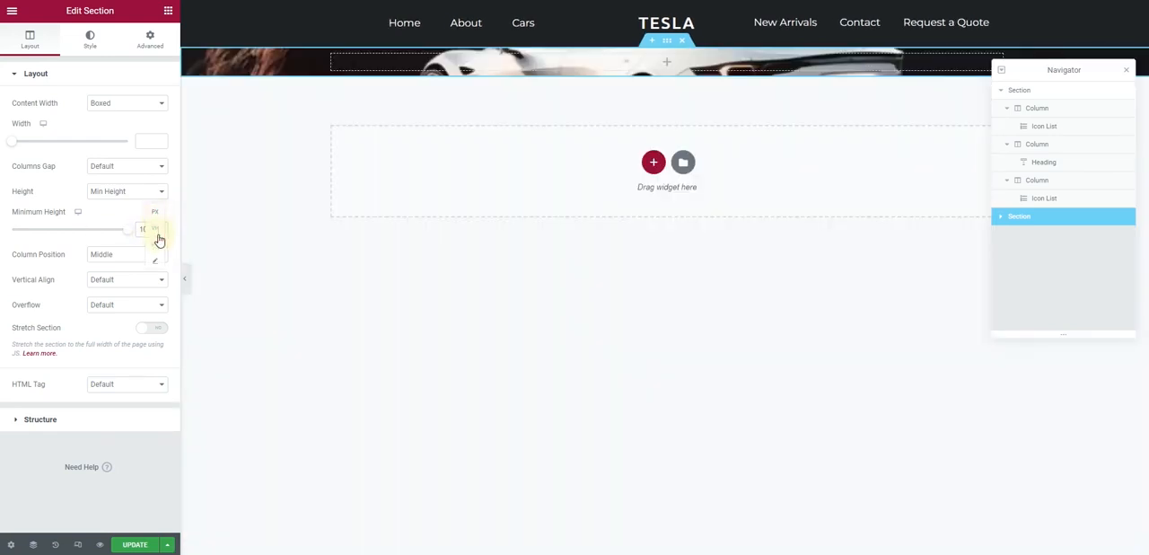
pyautogui.click(156, 232)
pyautogui.press('BackSpace')
pyautogui.scroll(-3, 495, 280)
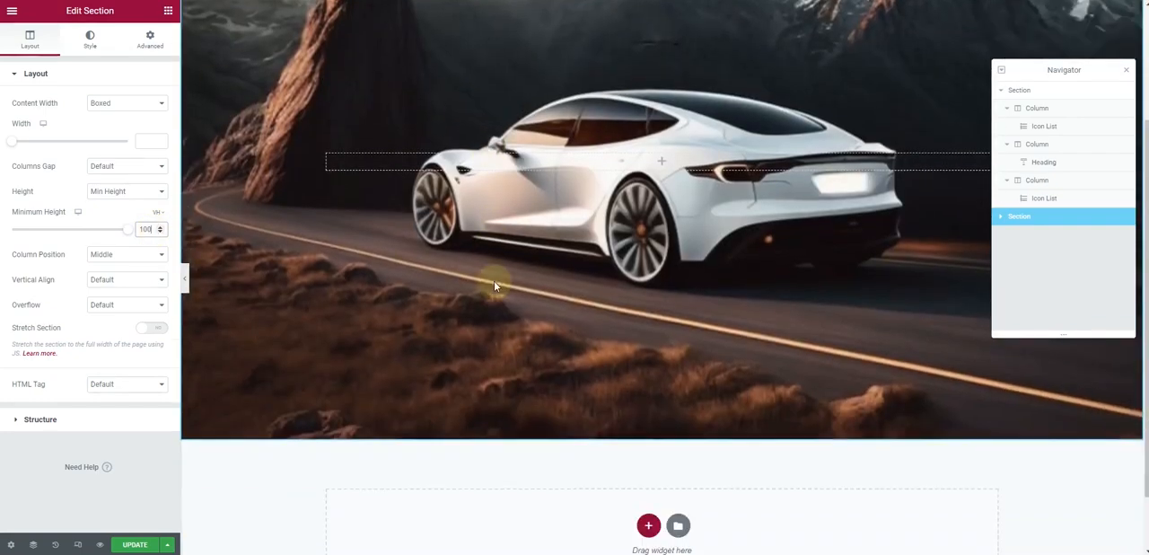
pyautogui.scroll(2, 495, 299)
pyautogui.scroll(1, 495, 303)
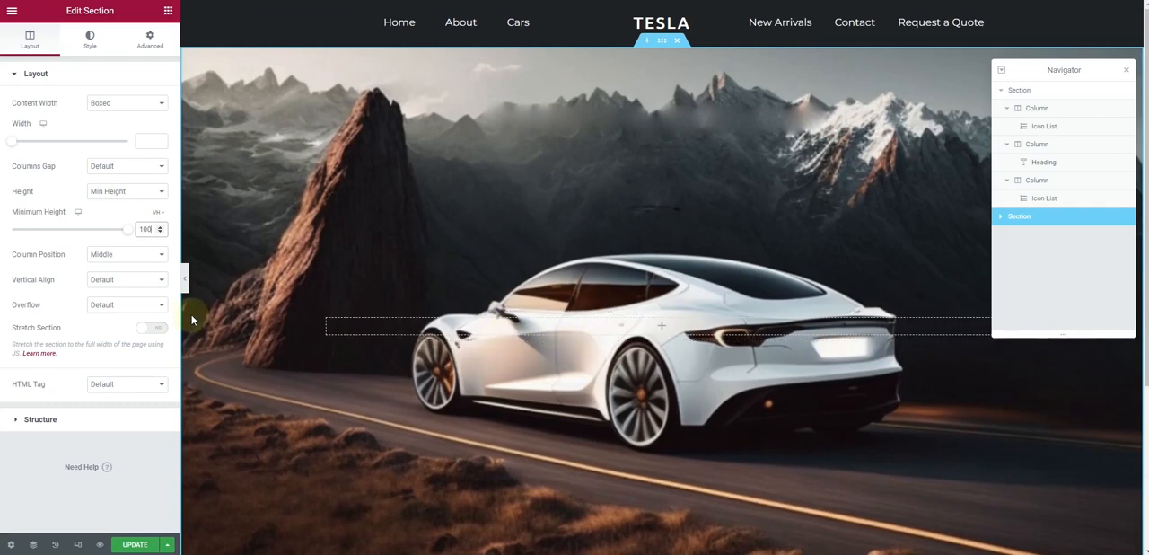
pyautogui.click(187, 281)
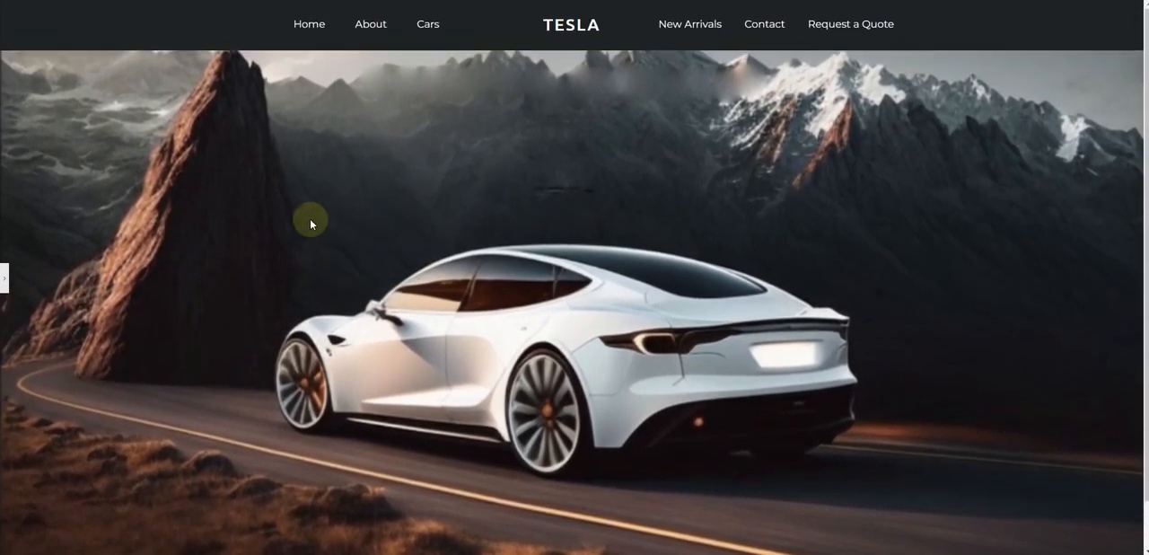
pyautogui.click(4, 283)
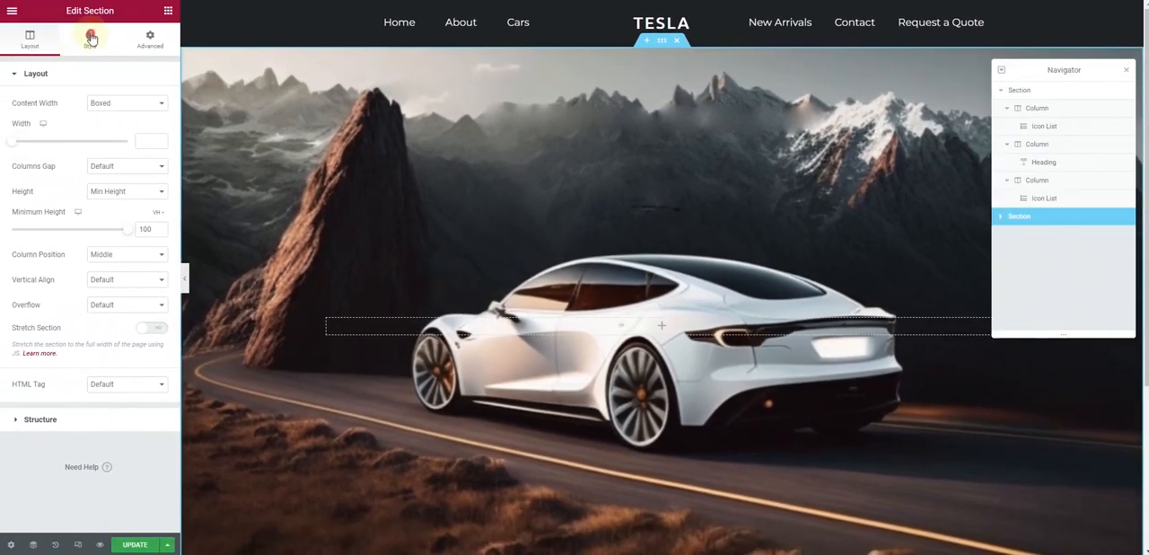
# Add a classic background overlay to the hero section, using the colour 1f2224 copied from the foreground colour in Photoshop
pyautogui.click(90, 38)
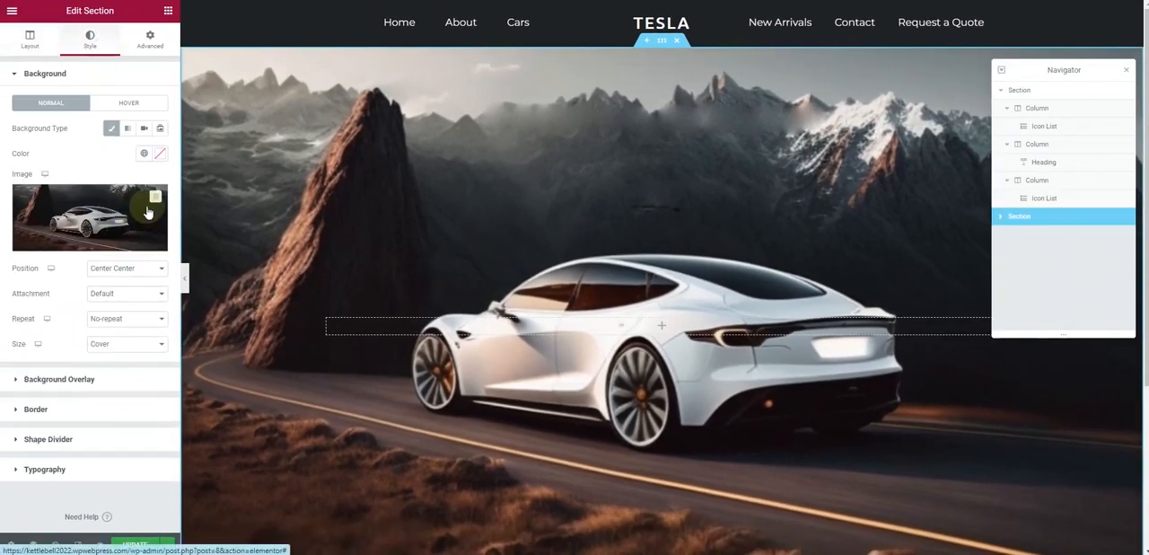
pyautogui.click(60, 379)
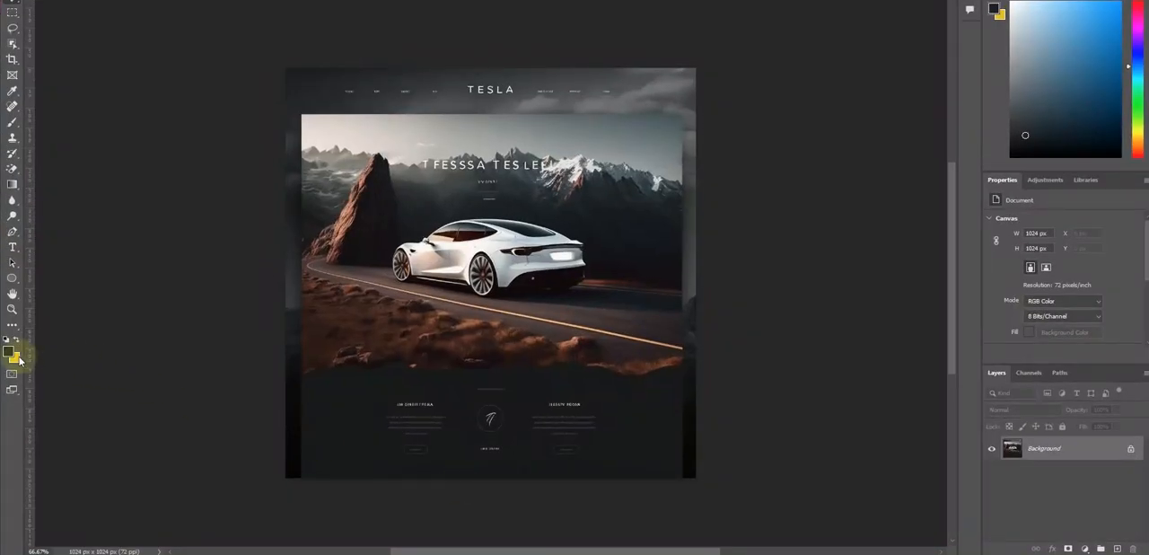
pyautogui.click(8, 350)
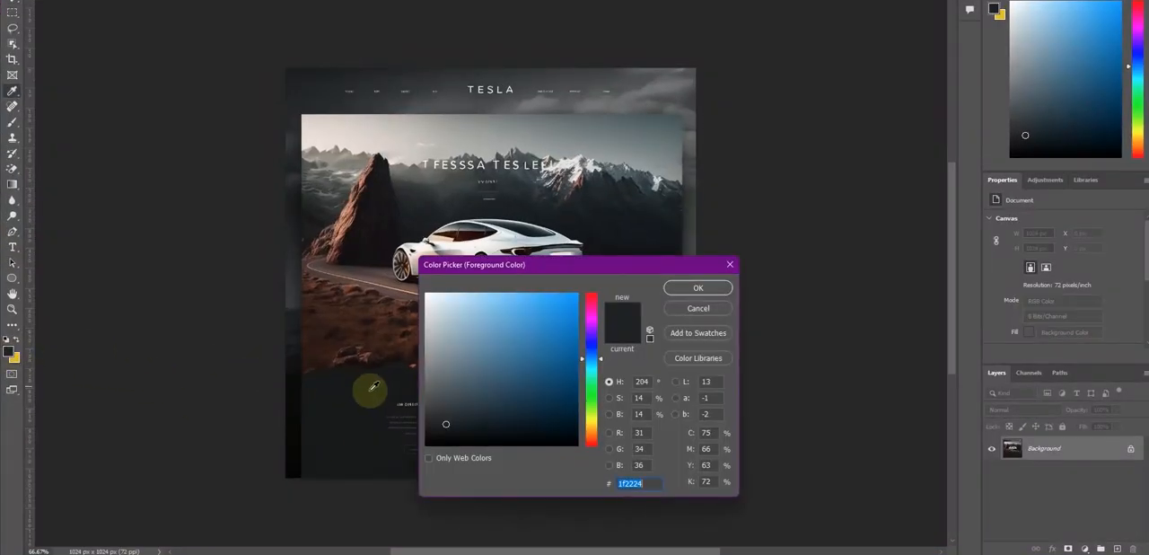
pyautogui.click(698, 288)
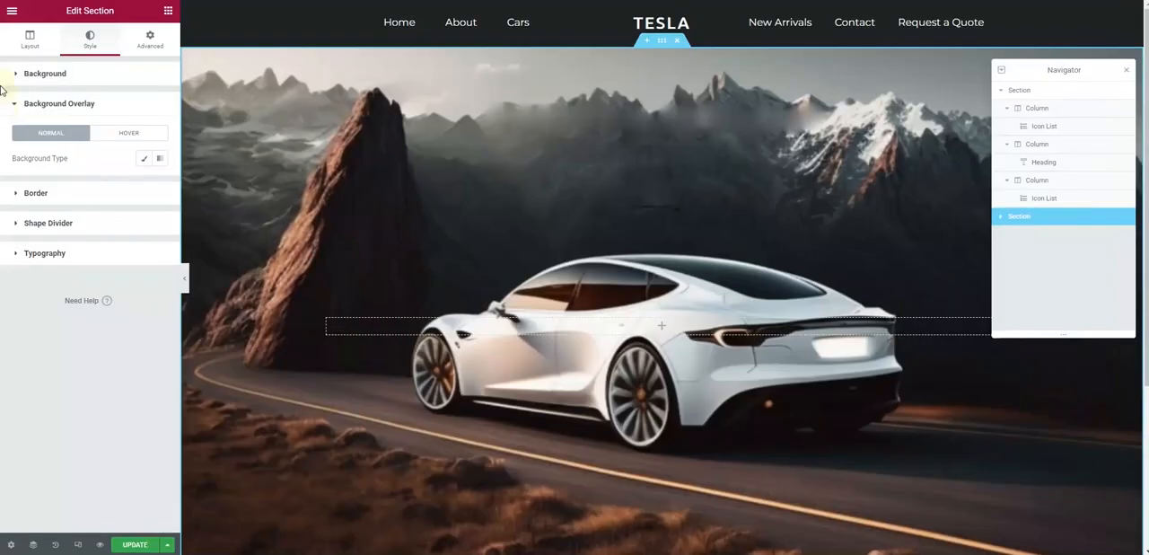
pyautogui.click(144, 160)
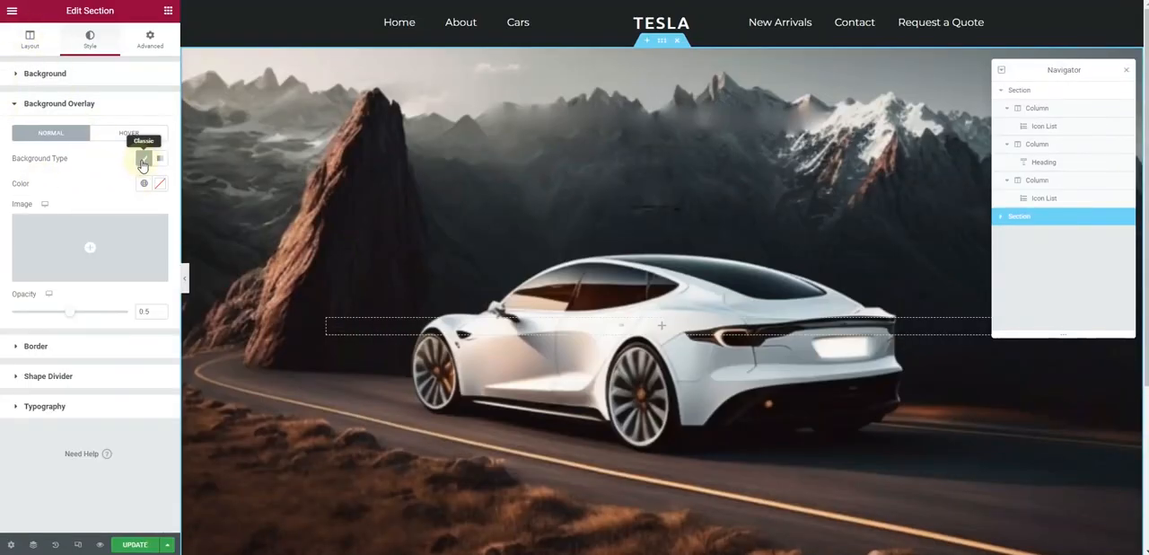
pyautogui.click(160, 184)
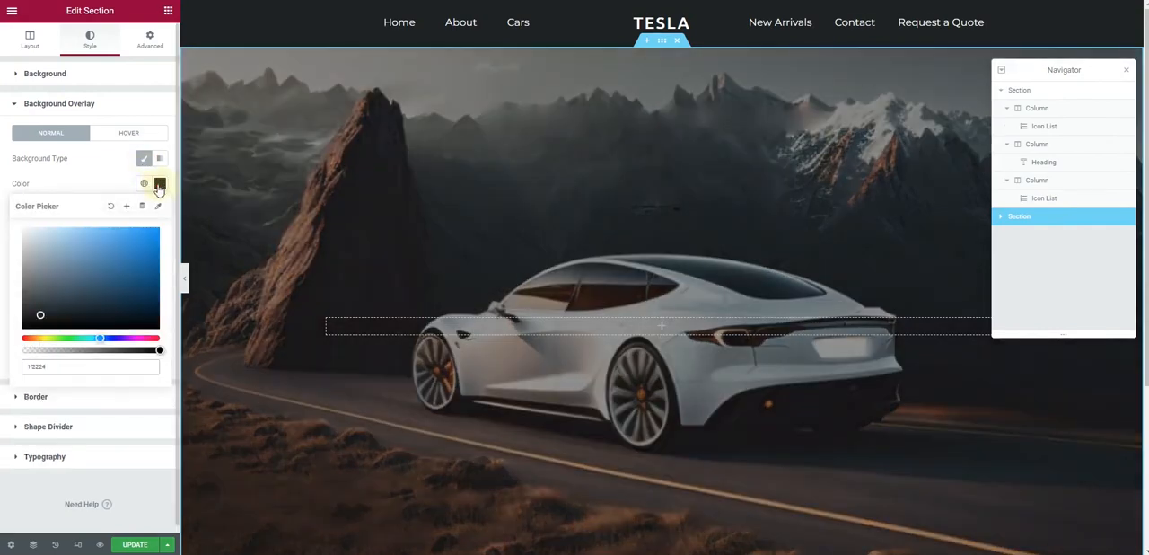
pyautogui.click(119, 170)
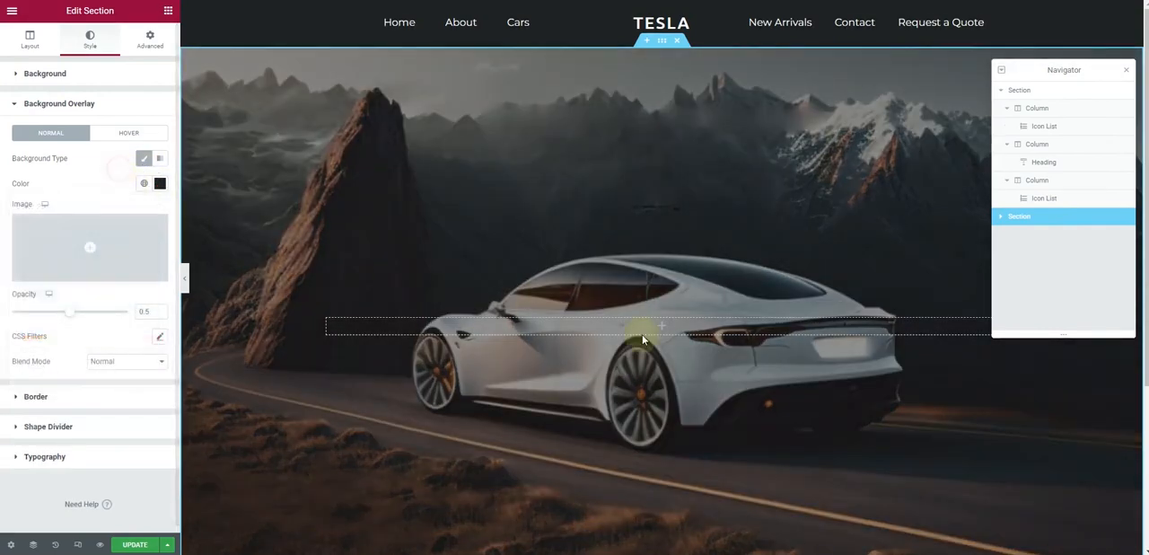
pyautogui.scroll(-3, 481, 287)
pyautogui.scroll(3, 485, 292)
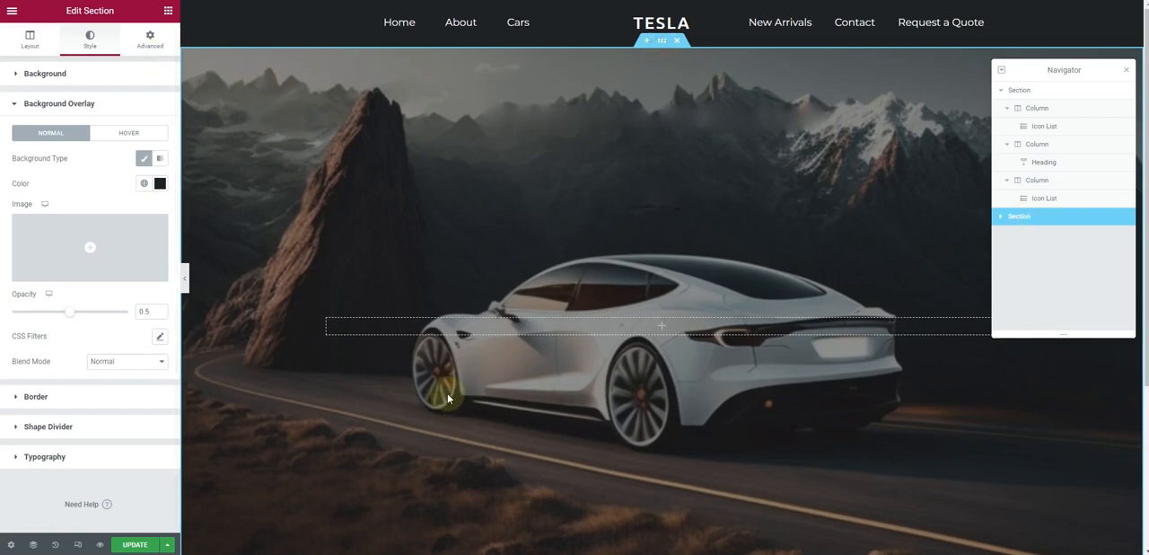
# Set the hero section's column position to Top and its overflow to Hidden
pyautogui.click(11, 43)
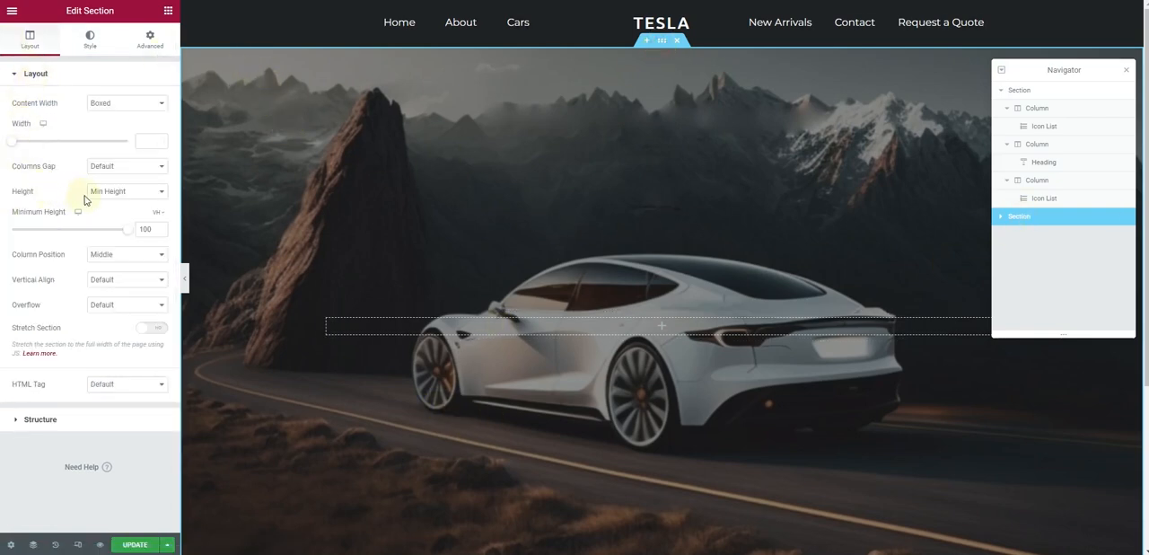
pyautogui.click(137, 256)
pyautogui.click(135, 278)
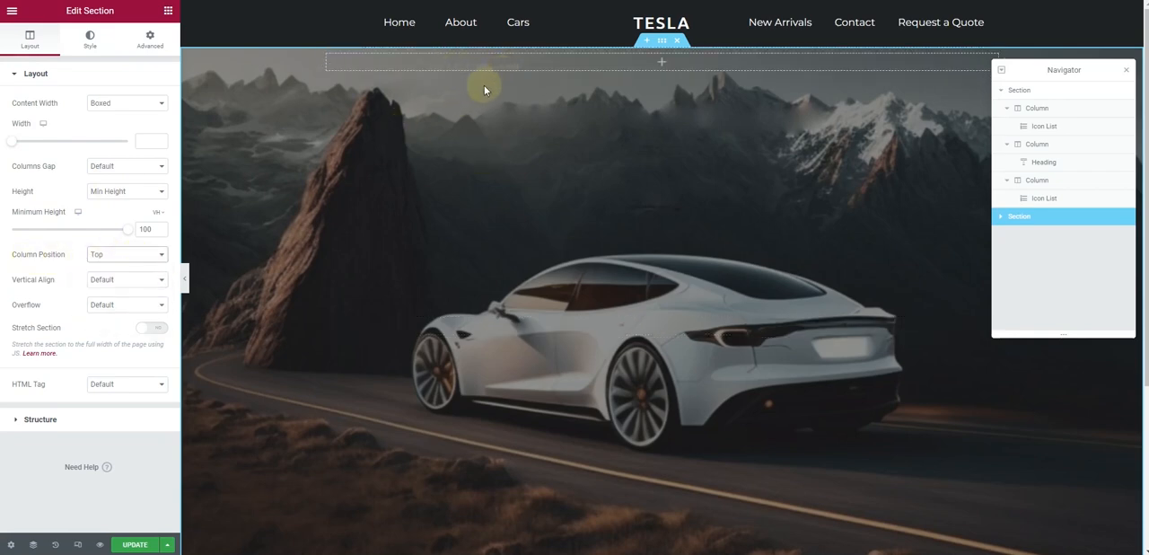
pyautogui.click(115, 305)
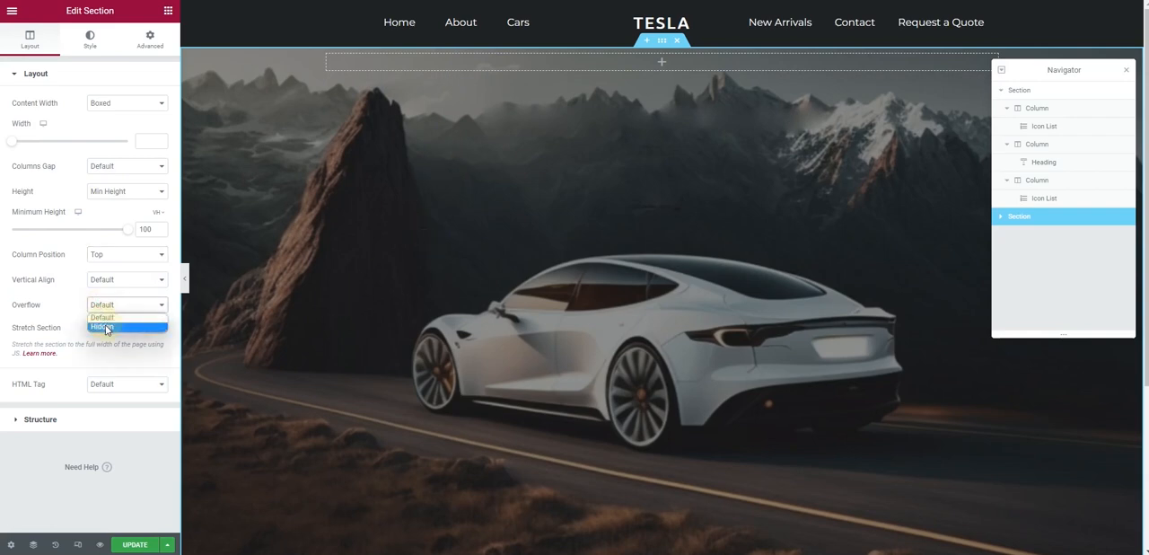
pyautogui.click(105, 328)
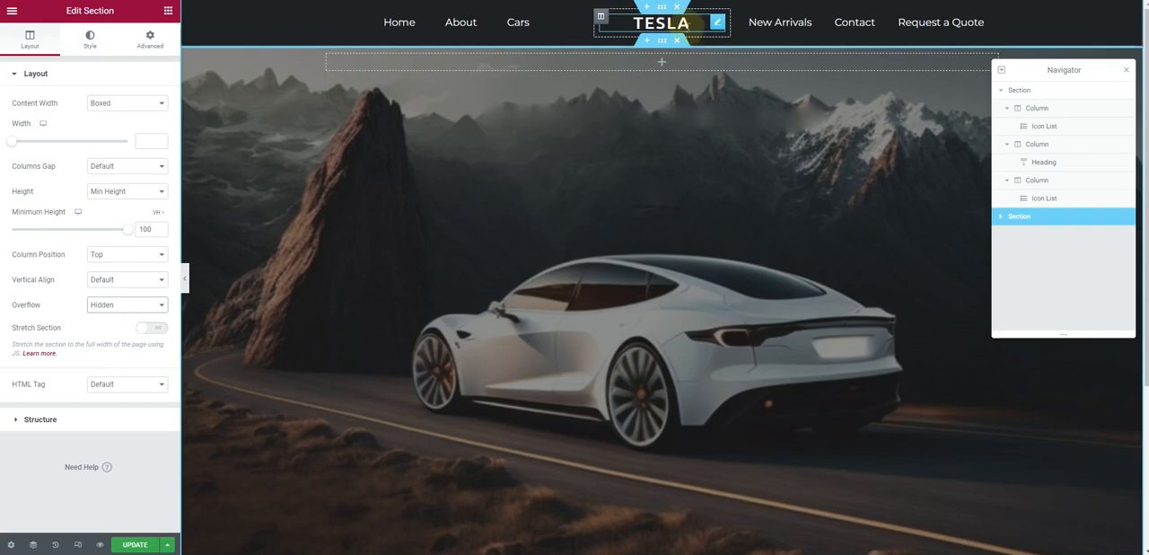
# Copy the header's TESLA heading into the hero section's column and change the copy's title to "Welcome to Tesla"
pyautogui.rightClick(713, 22)
pyautogui.click(736, 84)
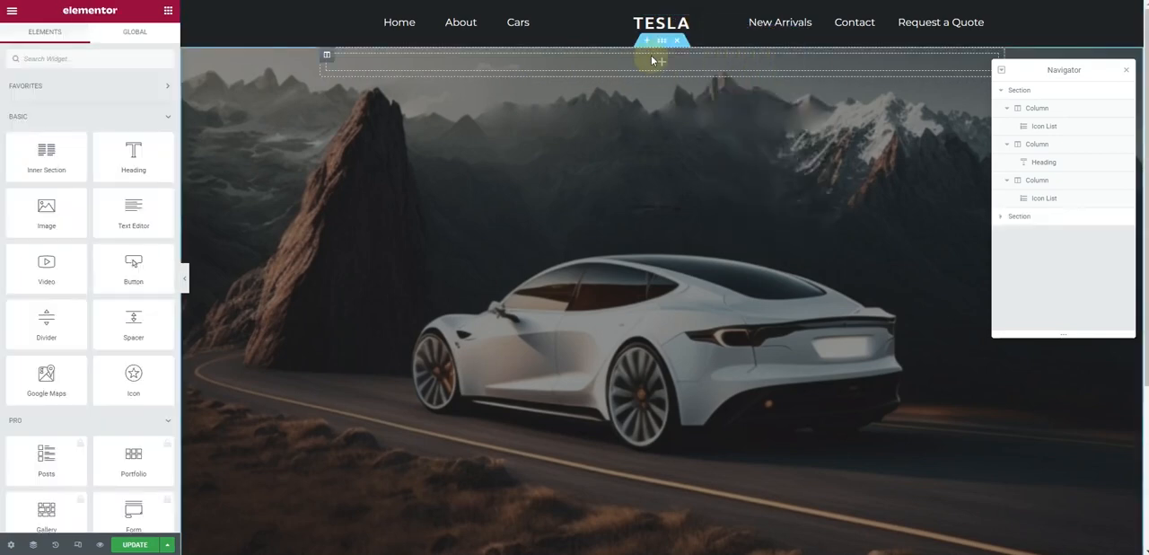
pyautogui.rightClick(655, 60)
pyautogui.click(680, 154)
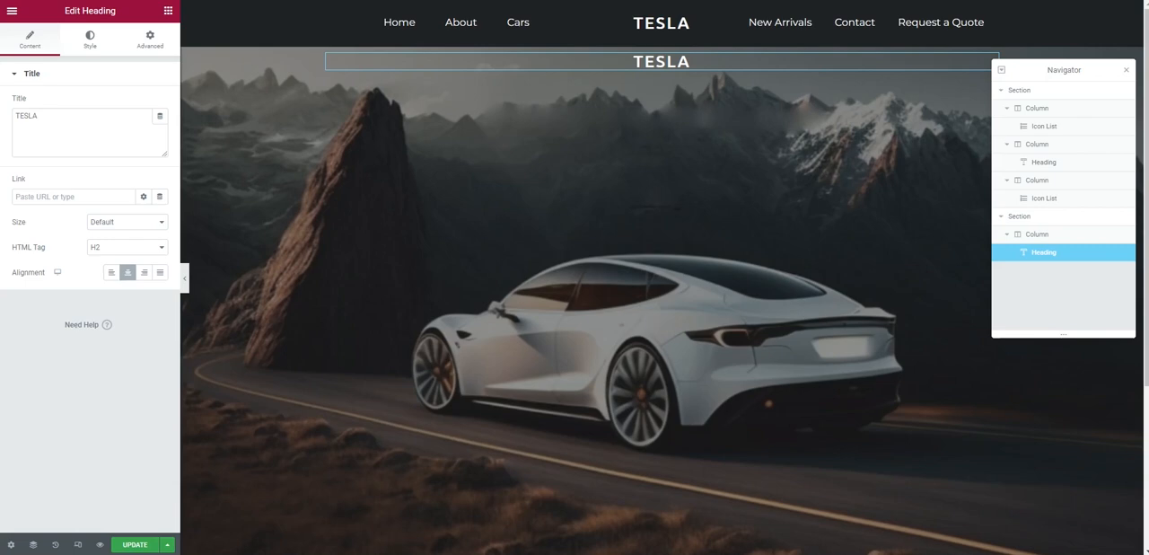
pyautogui.doubleClick(43, 115)
pyautogui.write('Welcome to Tesla')
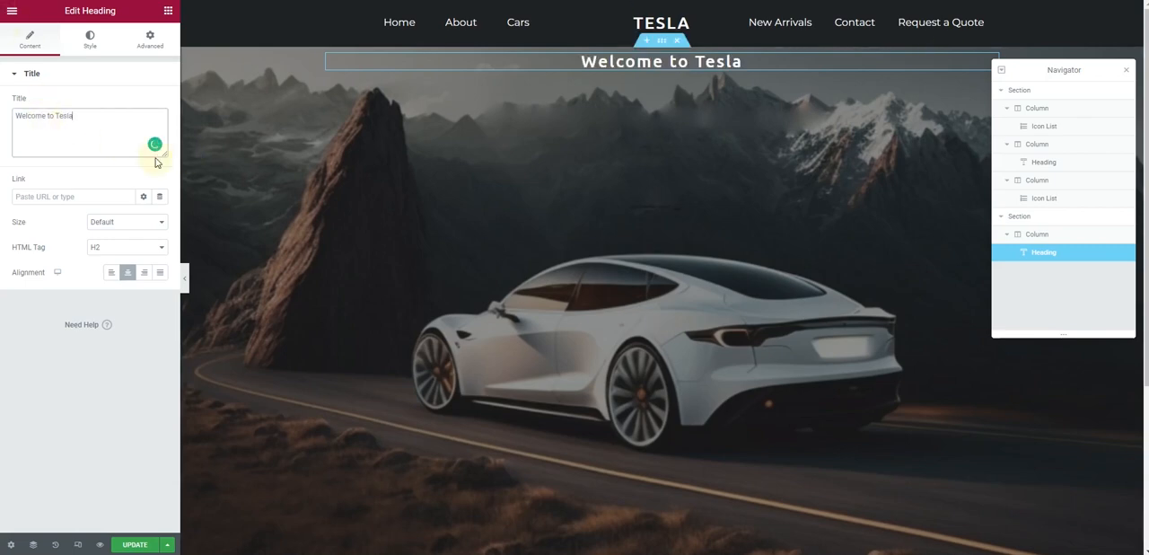
# Duplicate the "Welcome to Tesla" heading and change the duplicate's title to "the premier electric vehicle manufacturer."
pyautogui.rightClick(630, 63)
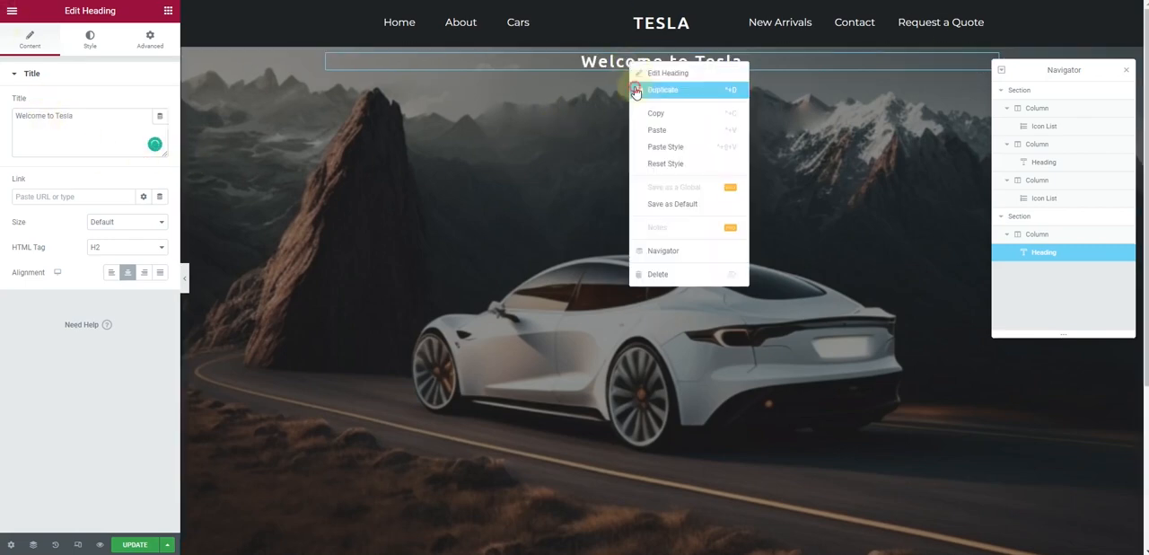
pyautogui.click(662, 90)
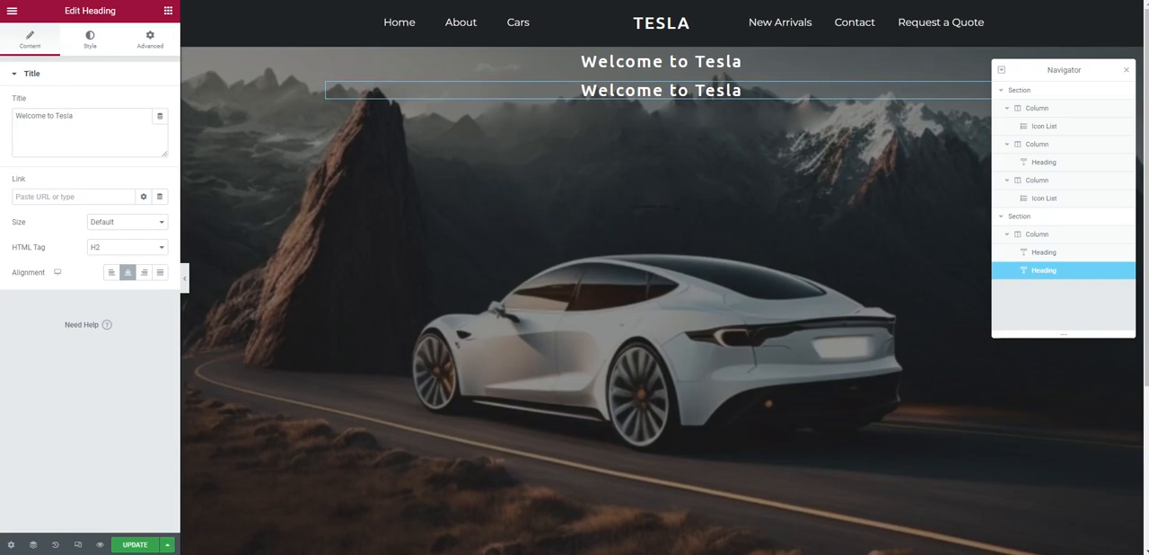
pyautogui.click(95, 123)
pyautogui.hotkey('ctrl', 'a')
pyautogui.write('the premier electric vehicle manufacturer.')
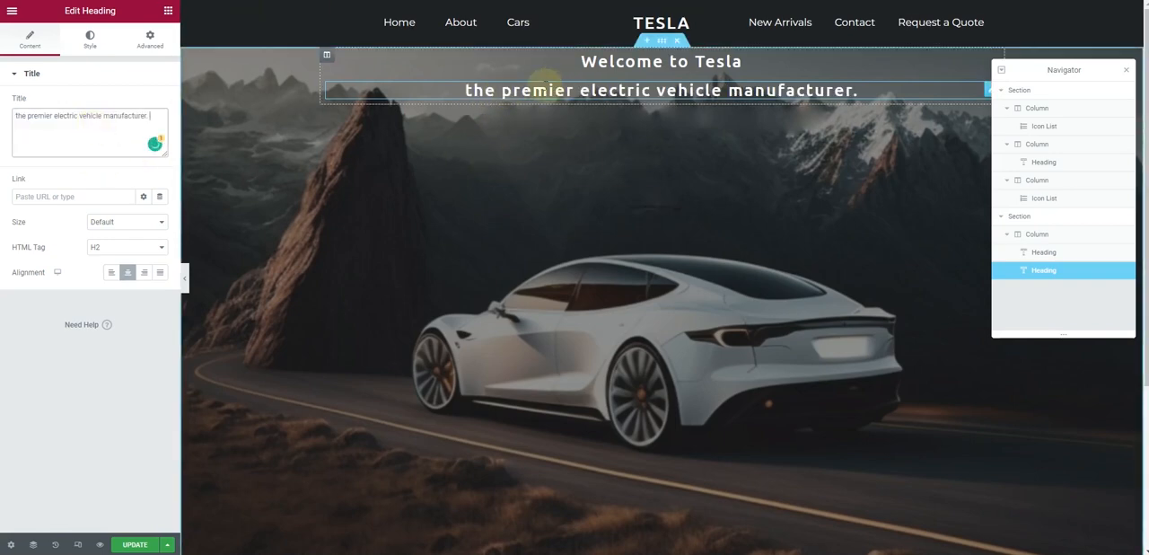
# Give the "the premier electric vehicle manufacturer." heading a top margin of -8 px, unlinked from the other sides
pyautogui.click(89, 45)
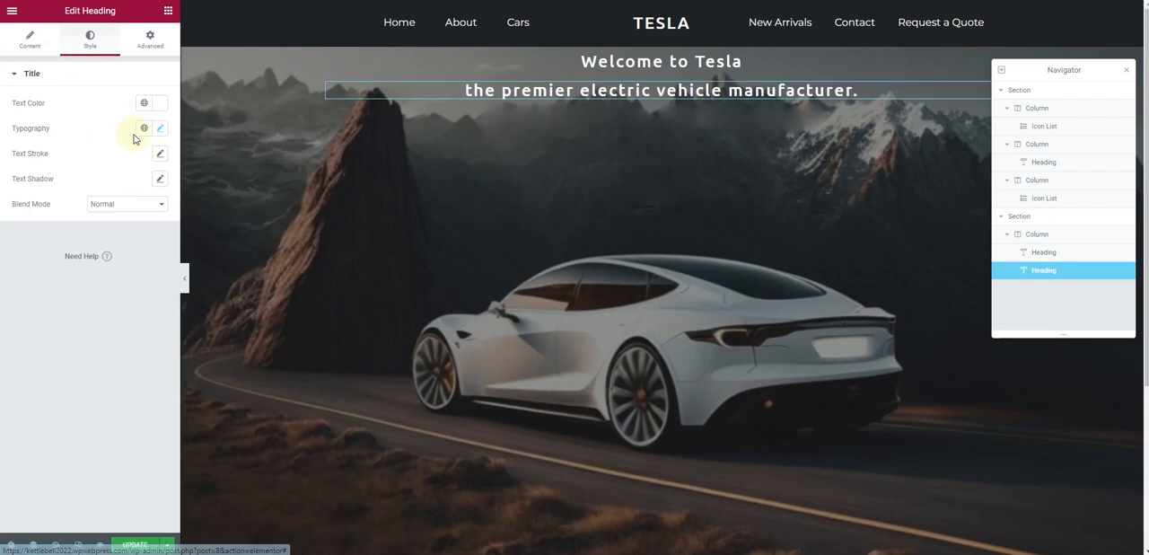
pyautogui.click(152, 38)
pyautogui.click(160, 118)
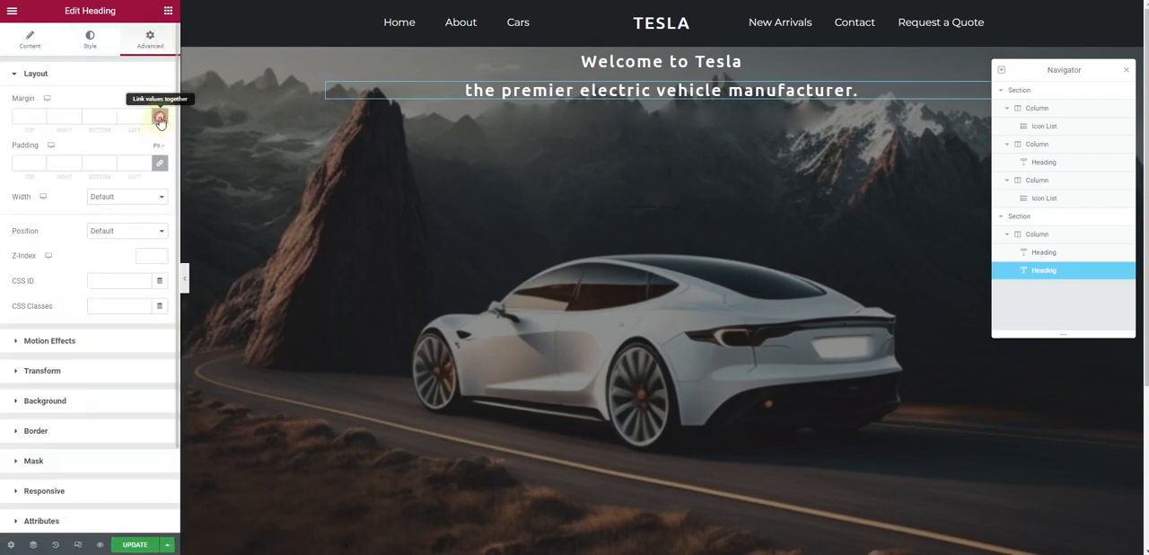
pyautogui.click(39, 120)
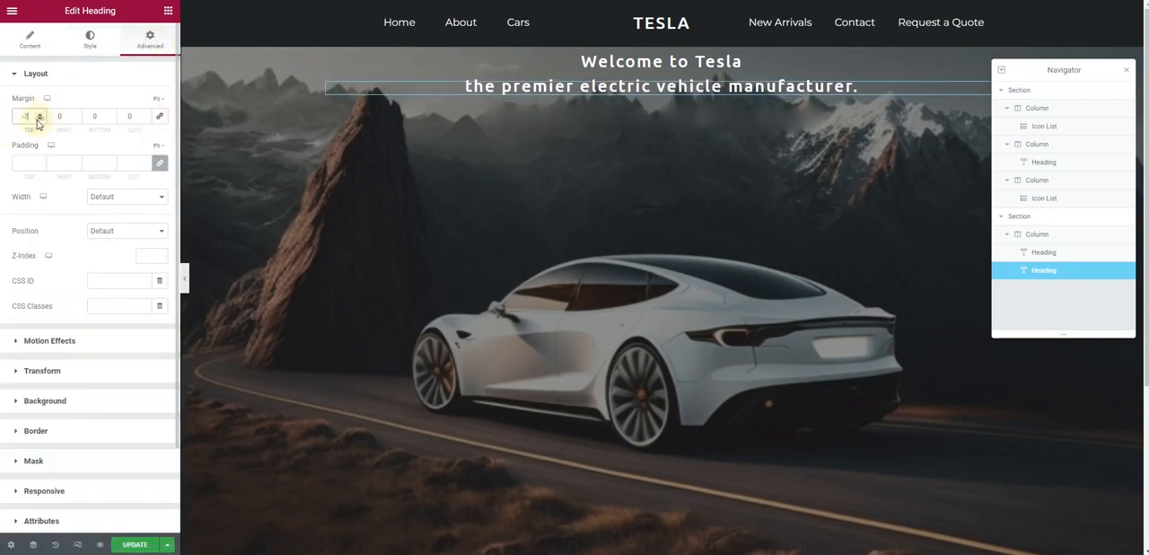
# Add a Spacer above the "Welcome to Tesla" heading and set its space to about 84 px
pyautogui.click(168, 10)
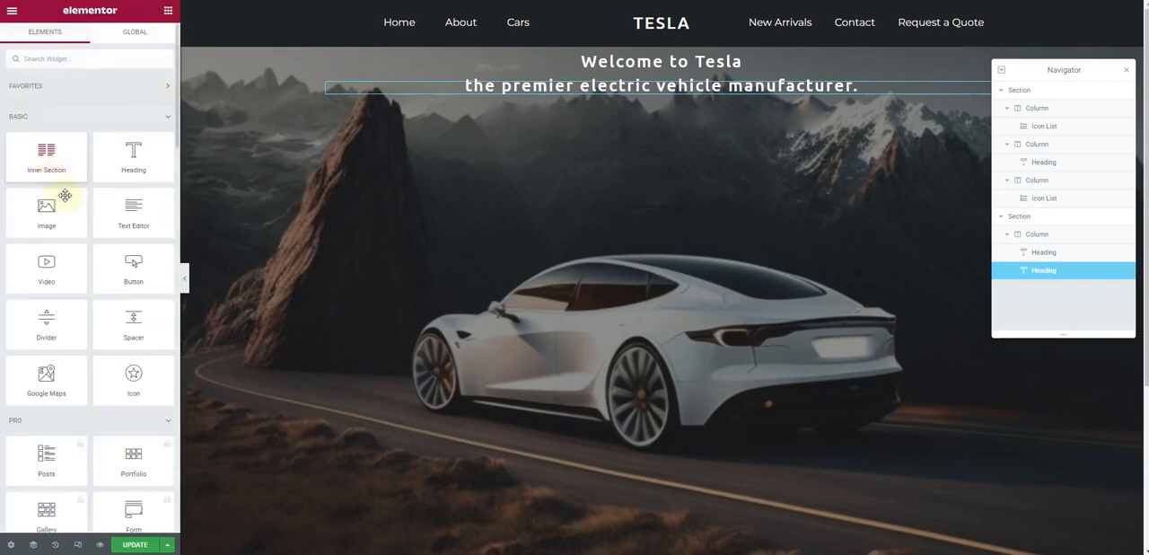
pyautogui.moveTo(132, 317); pyautogui.dragTo(661, 58)
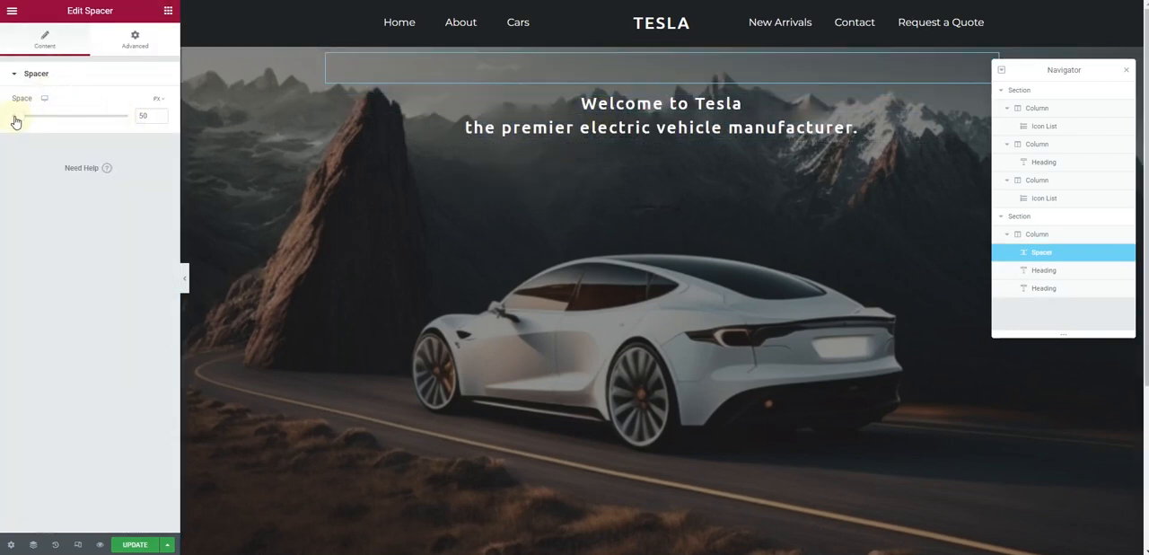
pyautogui.moveTo(16, 120); pyautogui.dragTo(23, 122)
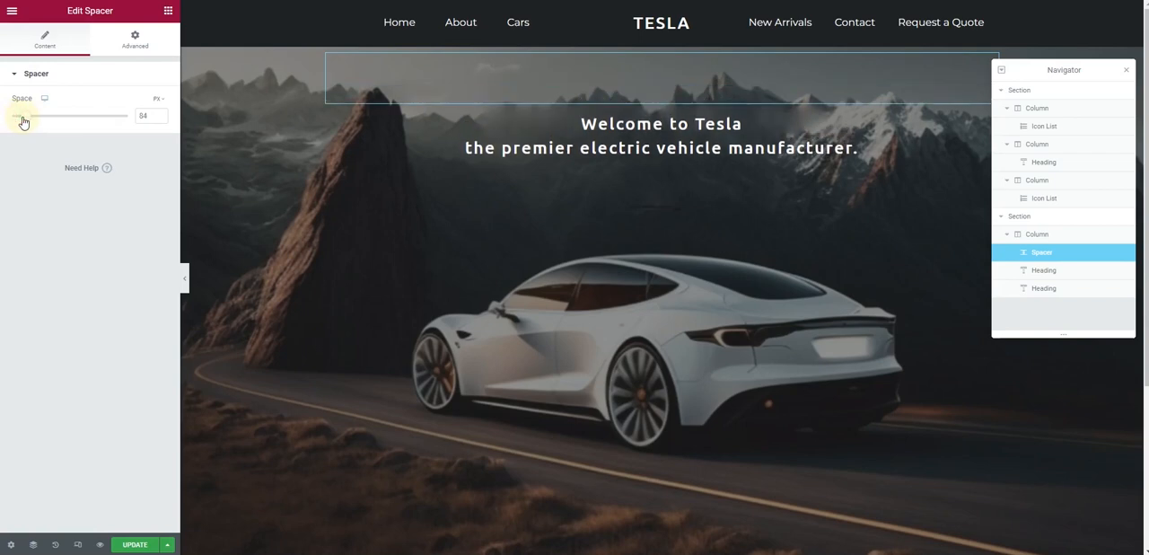
# Enlarge the "Welcome to Tesla" heading's font size to about 56 px
pyautogui.click(533, 123)
pyautogui.click(90, 39)
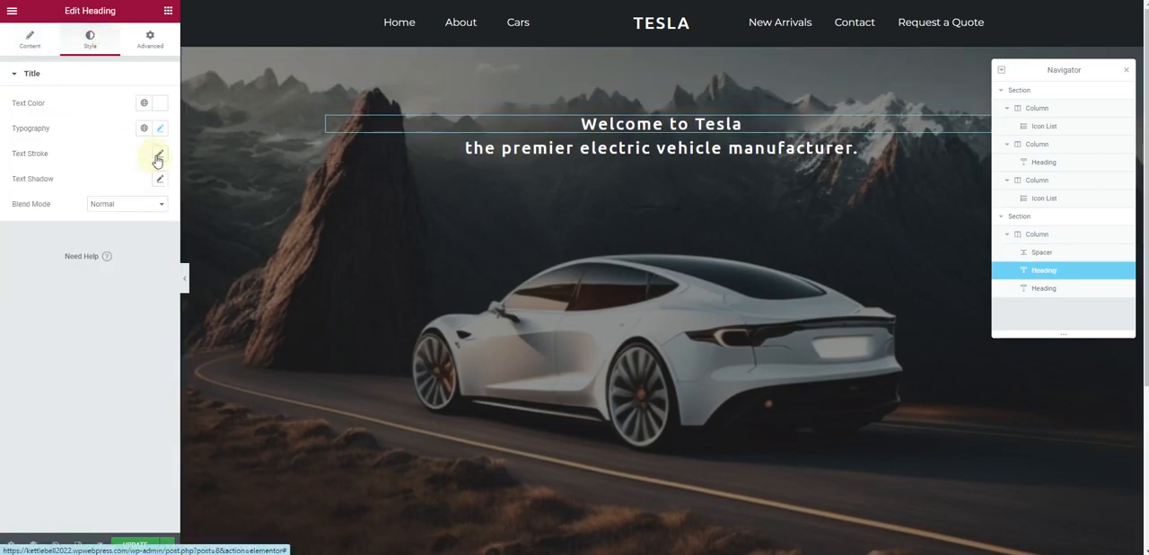
pyautogui.click(160, 127)
pyautogui.moveTo(25, 225); pyautogui.dragTo(51, 225)
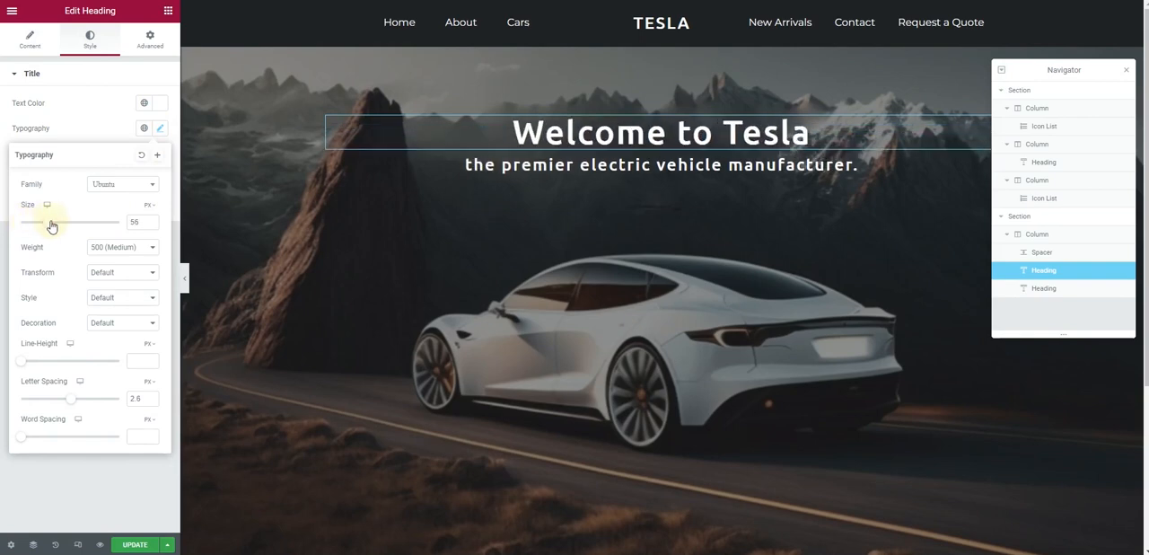
# Set the font size of the "the premier electric vehicle manufacturer." heading to 42 px
pyautogui.click(503, 167)
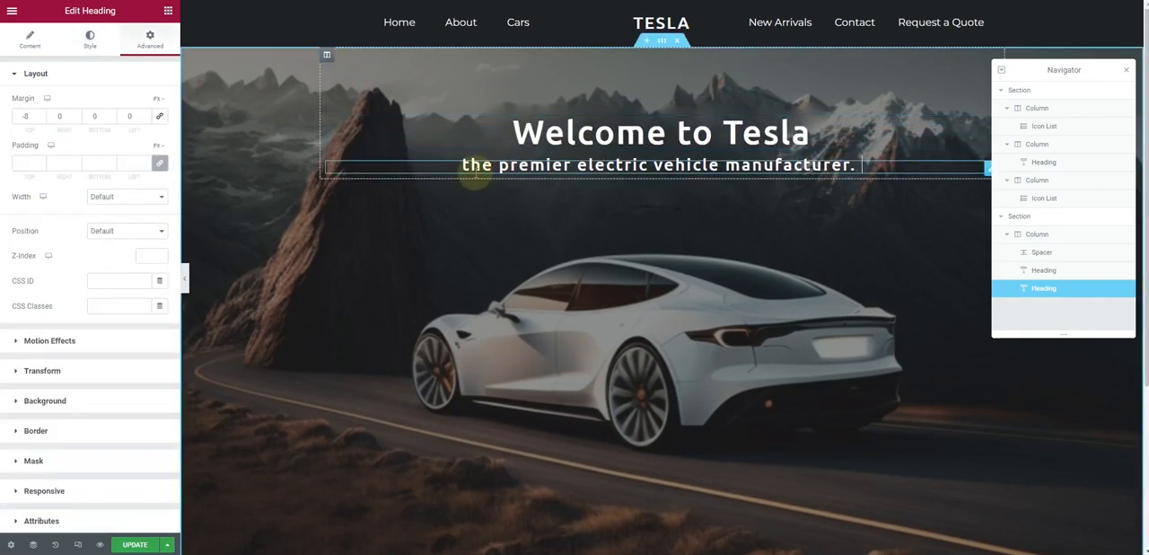
pyautogui.click(87, 45)
pyautogui.click(159, 131)
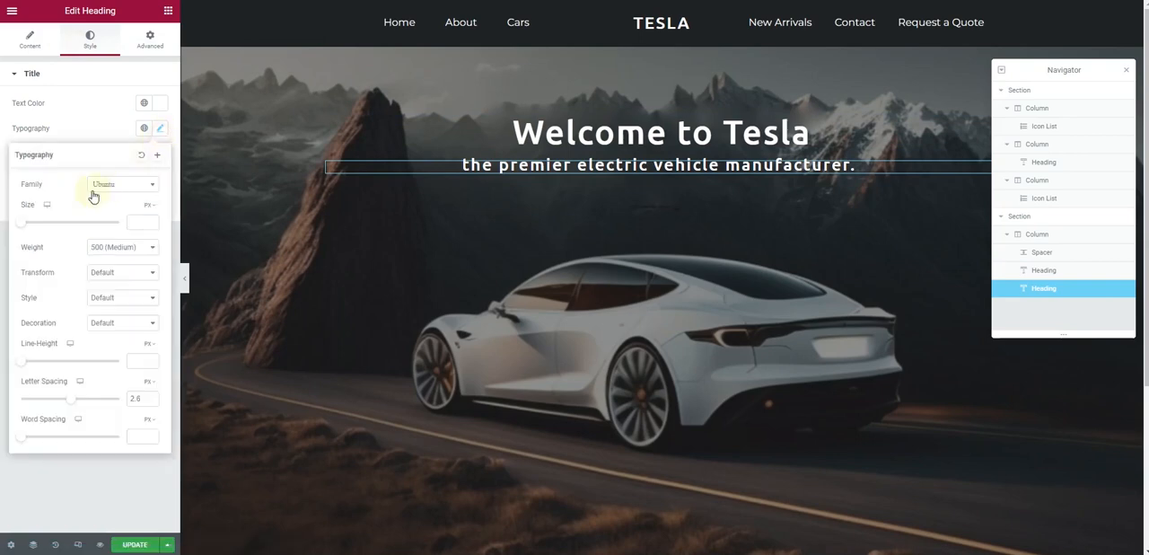
pyautogui.moveTo(24, 224); pyautogui.dragTo(46, 226)
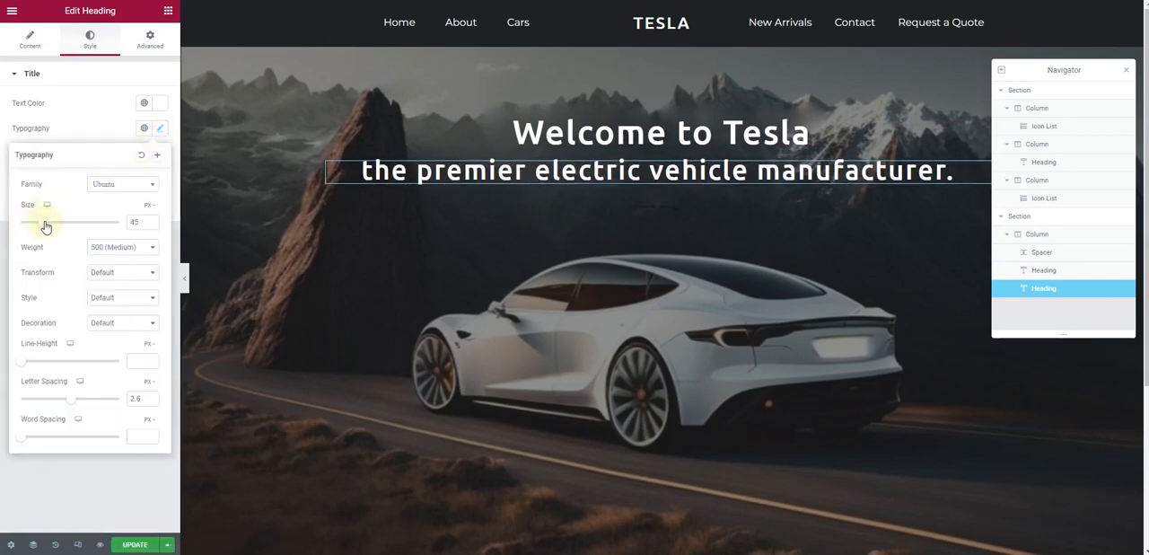
pyautogui.moveTo(45, 226); pyautogui.dragTo(45, 226)
pyautogui.click(152, 224)
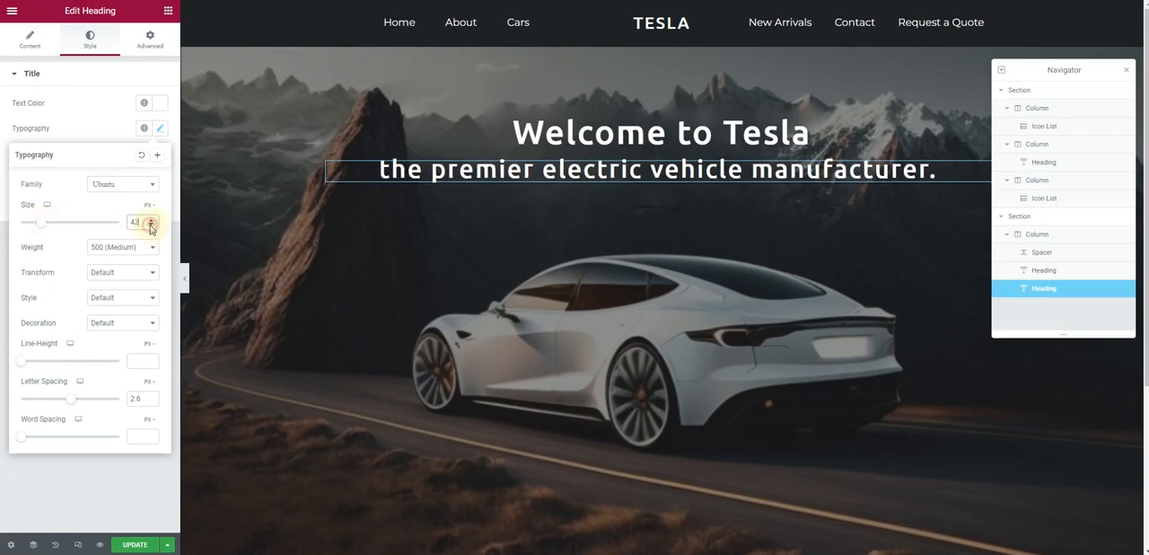
# Set the "Welcome to Tesla" heading's font size to 42 px
pyautogui.click(577, 144)
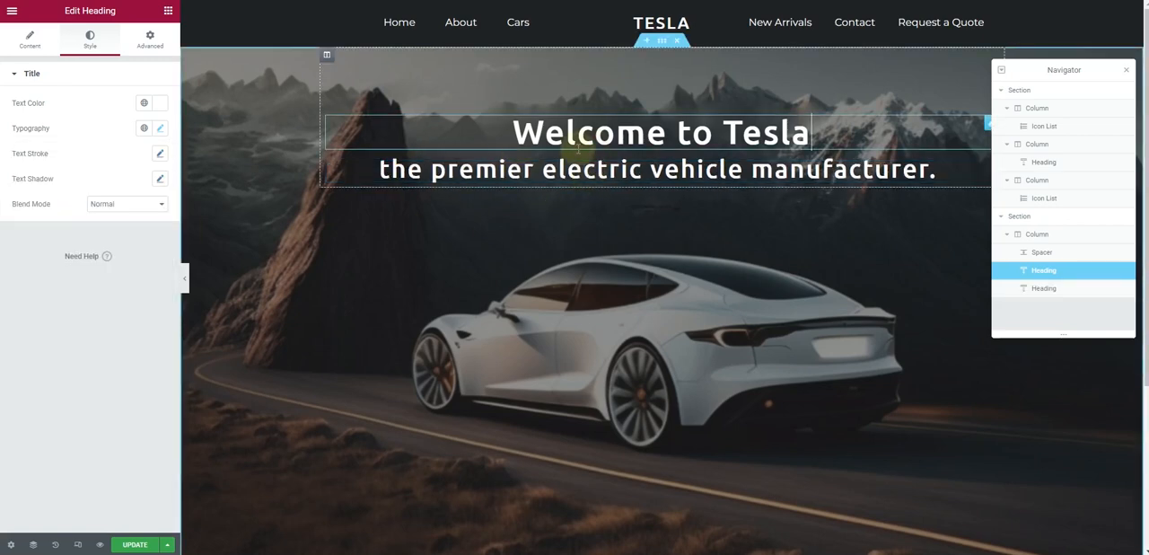
pyautogui.click(159, 129)
pyautogui.moveTo(139, 220); pyautogui.dragTo(132, 221)
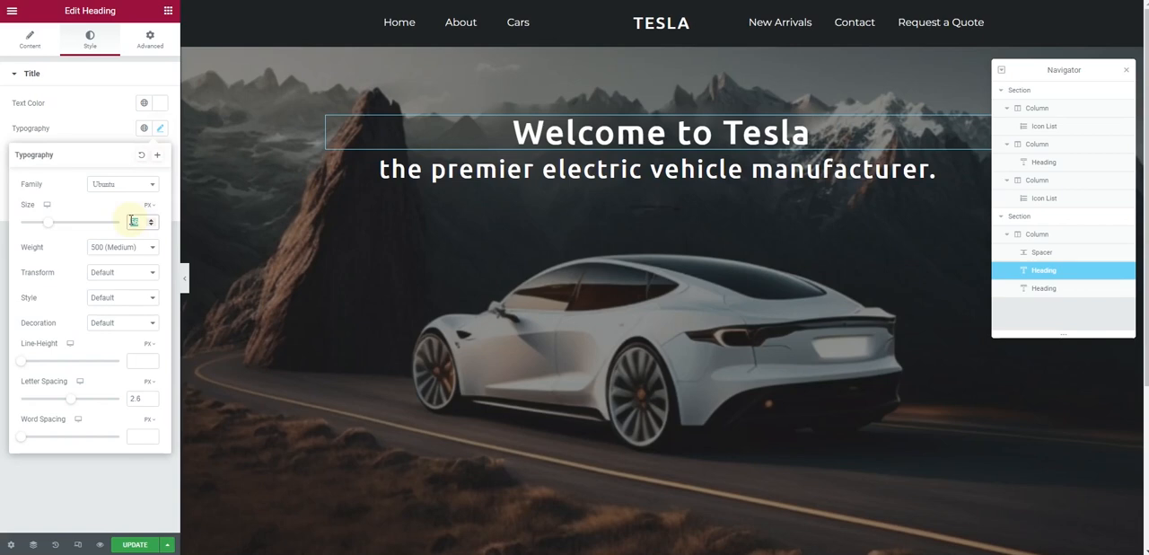
pyautogui.write('42')
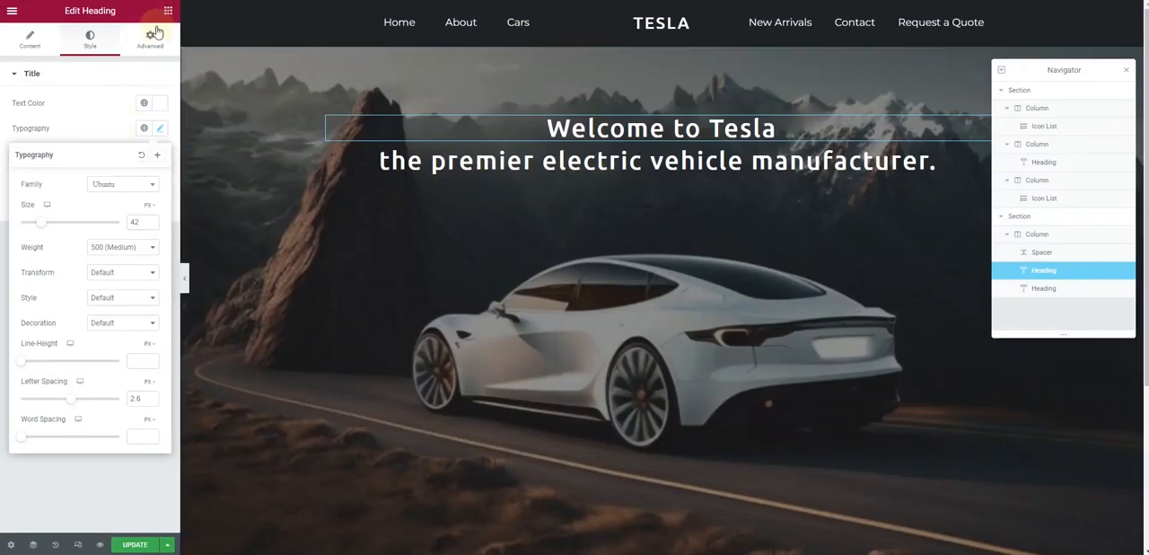
# Add a Text Editor widget below the headings and replace its placeholder with the copied paragraph beginning "We offer a range of fully electric vehicles"
pyautogui.click(168, 11)
pyautogui.moveTo(136, 218); pyautogui.dragTo(631, 174)
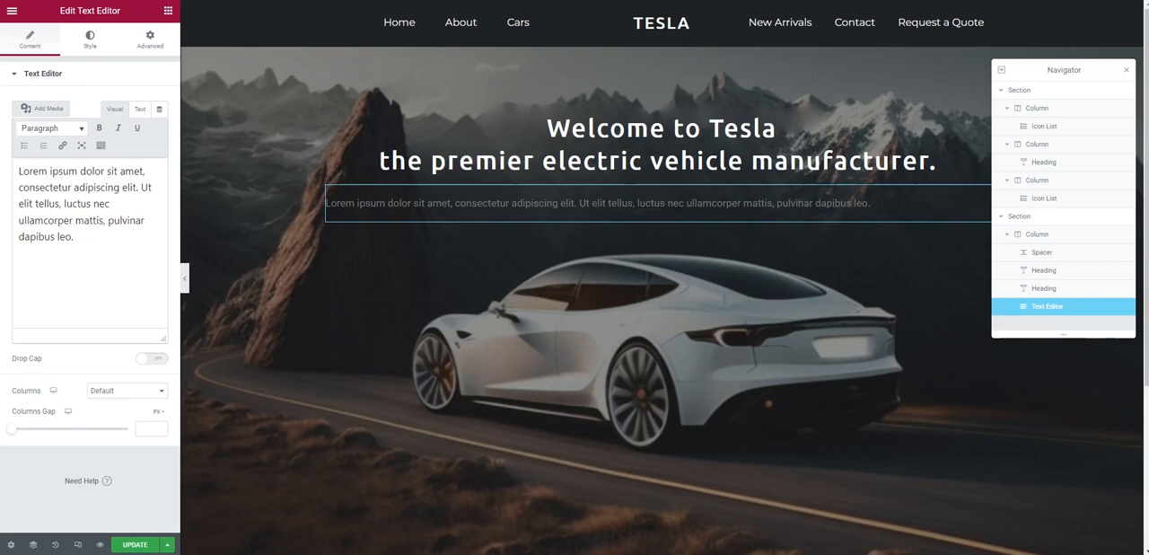
pyautogui.click(137, 109)
pyautogui.hotkey('ctrl', 'a')
pyautogui.write('We offer a range of fully electric vehicles to suit your needs, from the sleek and compact Model 3 to the high-performance Model S and Model X.')
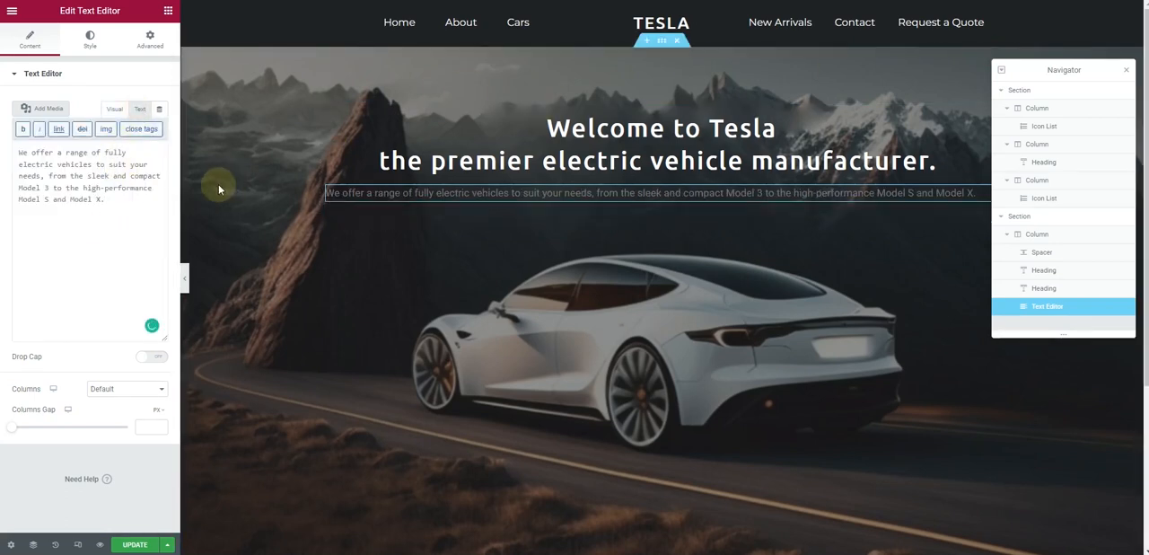
# Centre the paragraph below the headings and set its text colour to the global colour Lighter Background
pyautogui.click(90, 41)
pyautogui.click(135, 109)
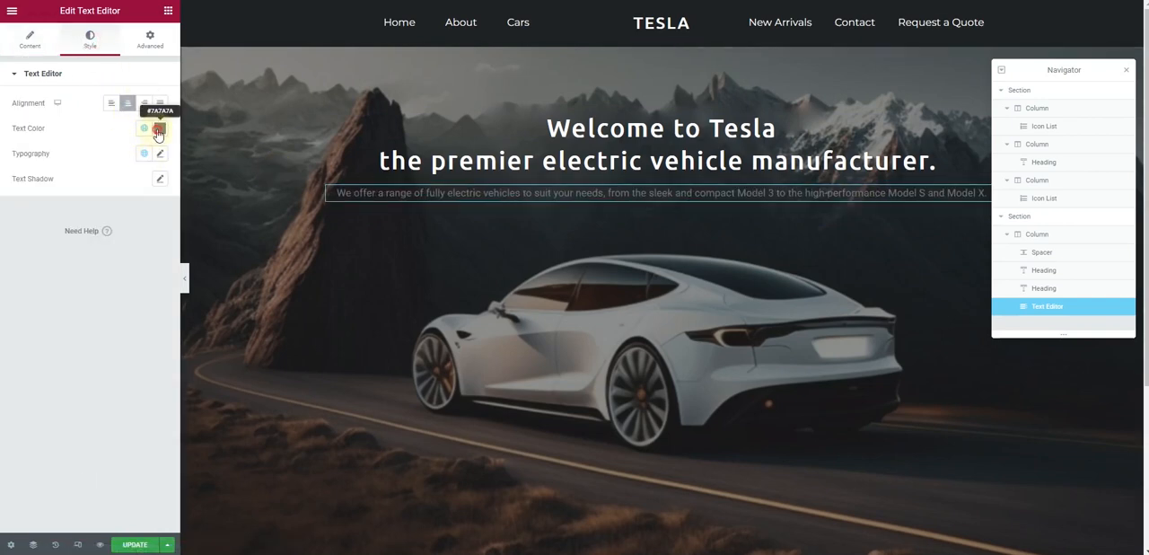
pyautogui.click(159, 130)
pyautogui.click(144, 128)
pyautogui.scroll(-2, 84, 316)
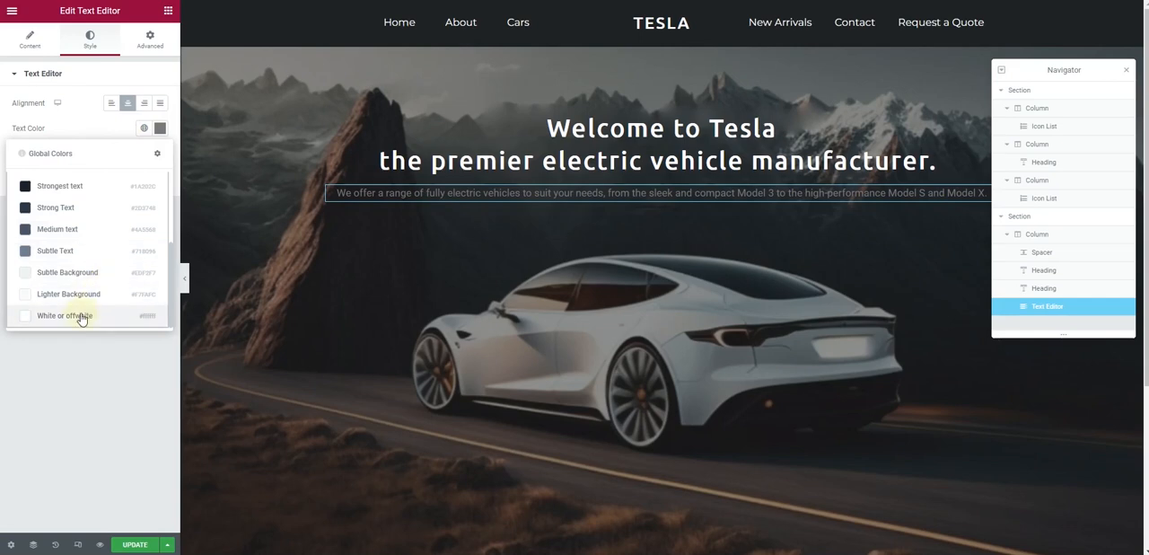
pyautogui.click(77, 289)
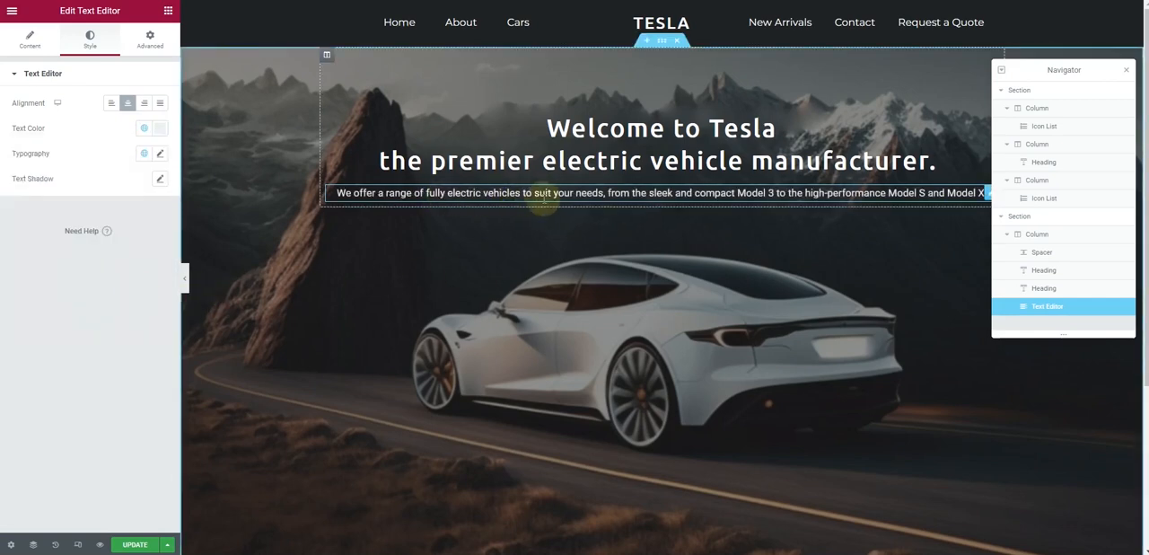
# Set the boxed content width of the hero section to 1000
pyautogui.click(661, 42)
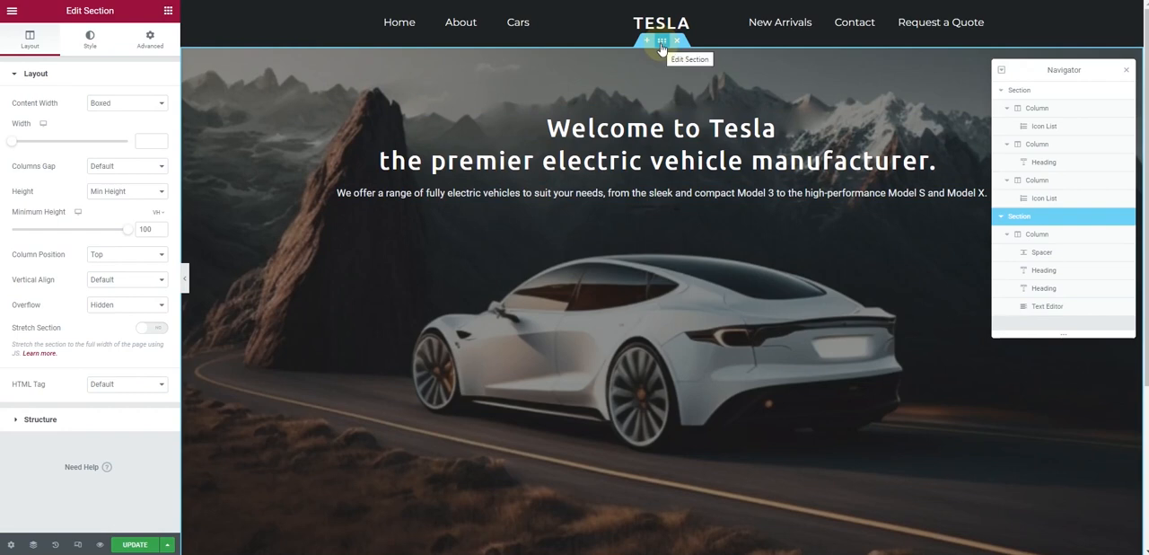
pyautogui.click(145, 142)
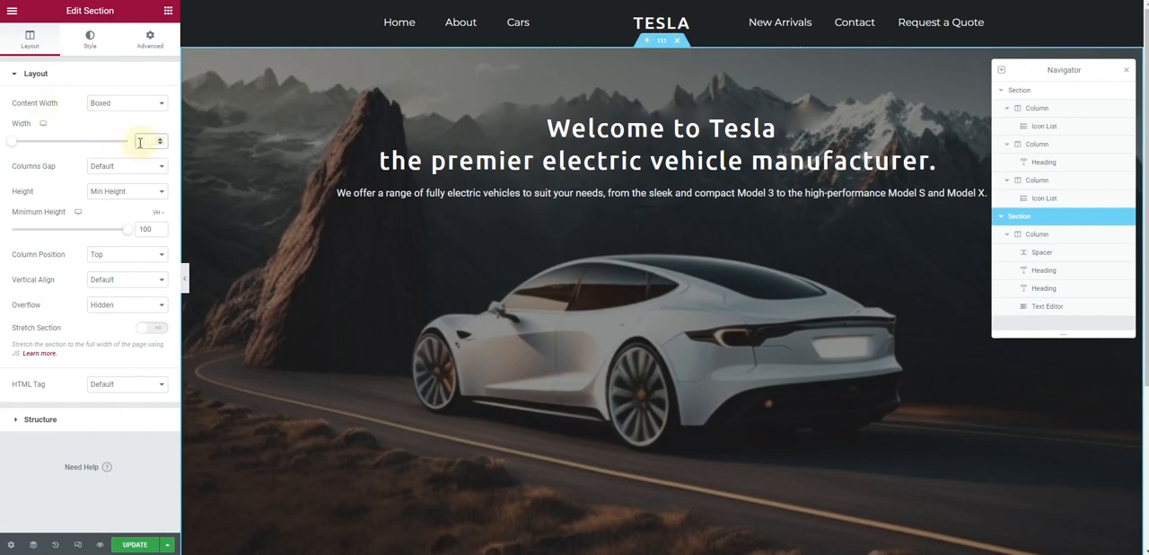
pyautogui.write('800')
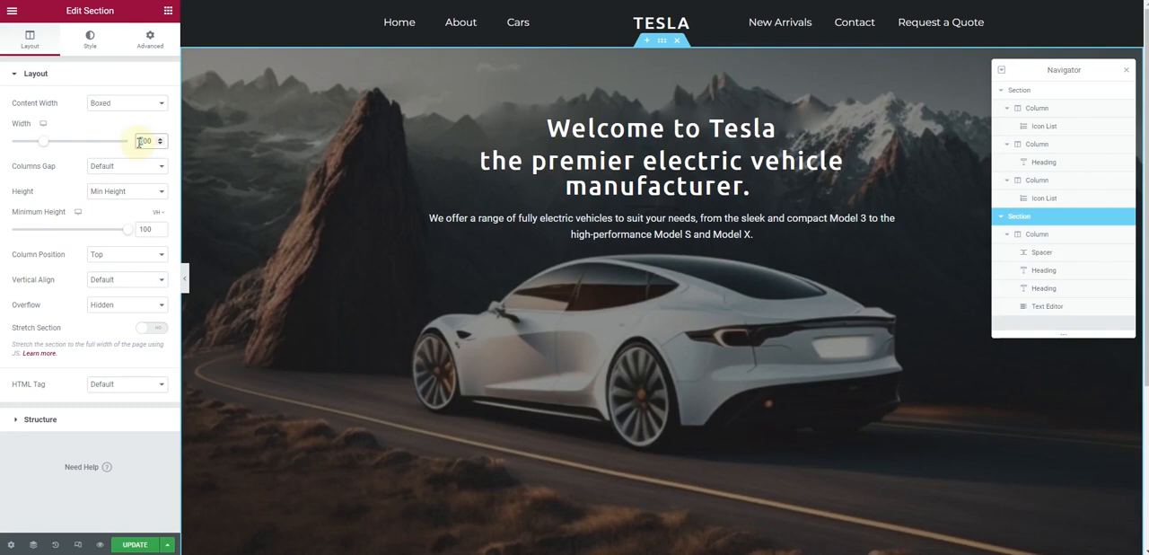
pyautogui.write('1000')
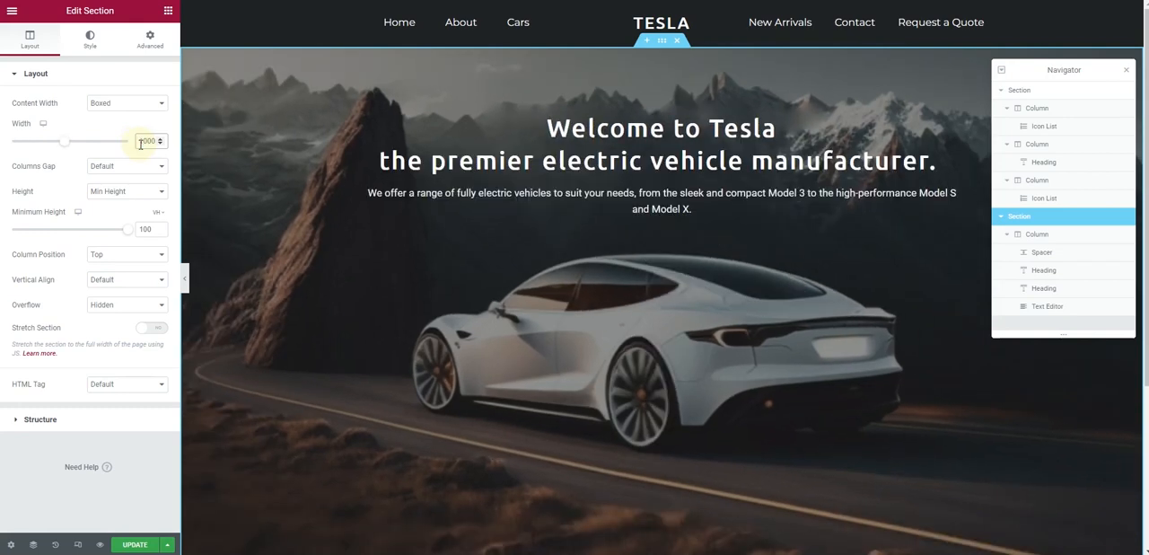
# Give the hero paragraph 4% right and left padding, with the sides unlinked and the top and bottom at 0
pyautogui.click(679, 208)
pyautogui.click(89, 40)
pyautogui.click(151, 42)
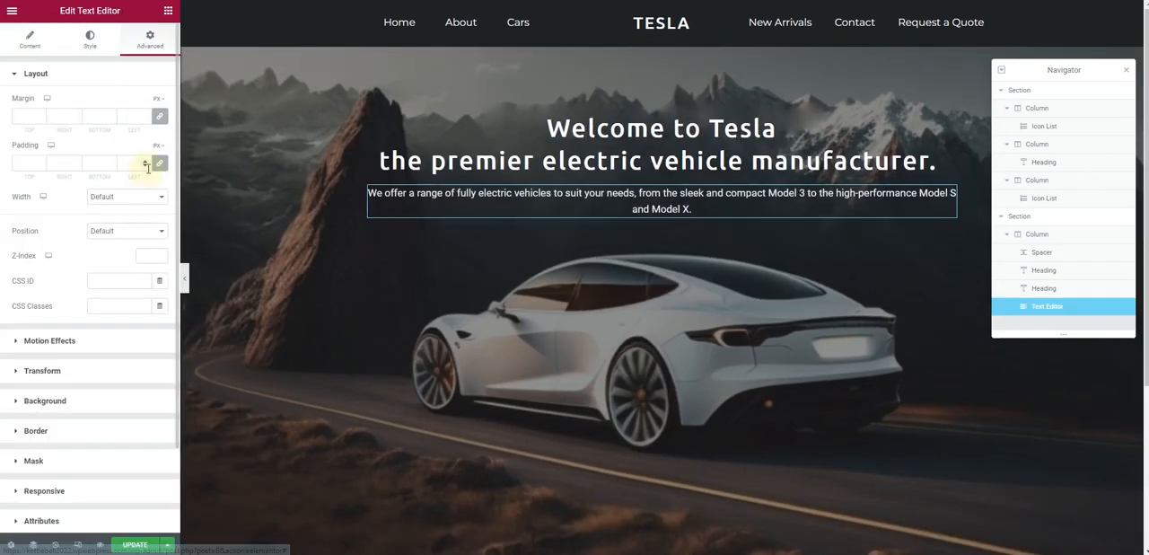
pyautogui.click(162, 147)
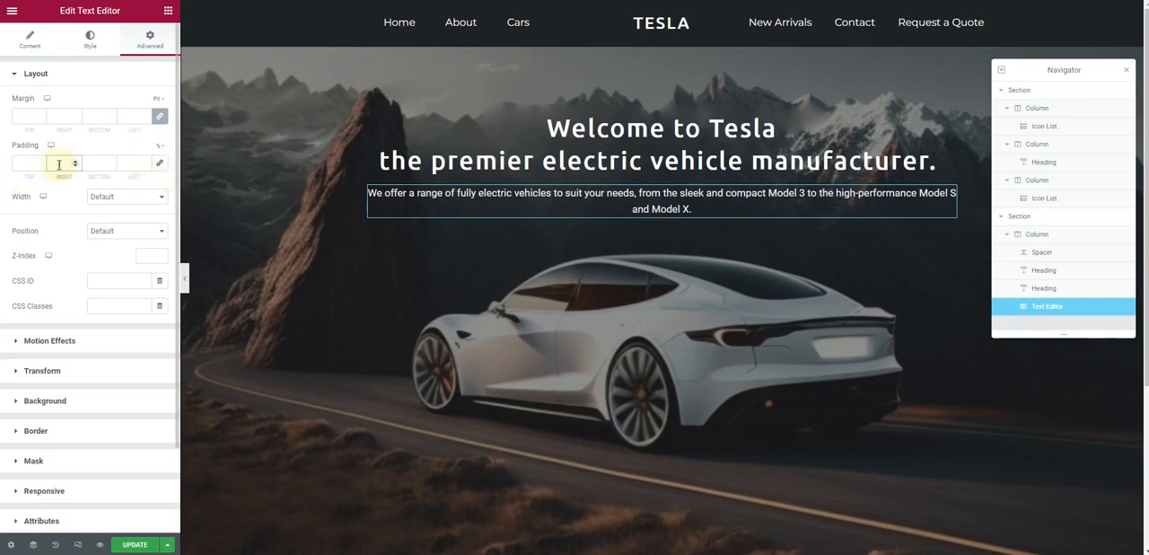
pyautogui.write('40')
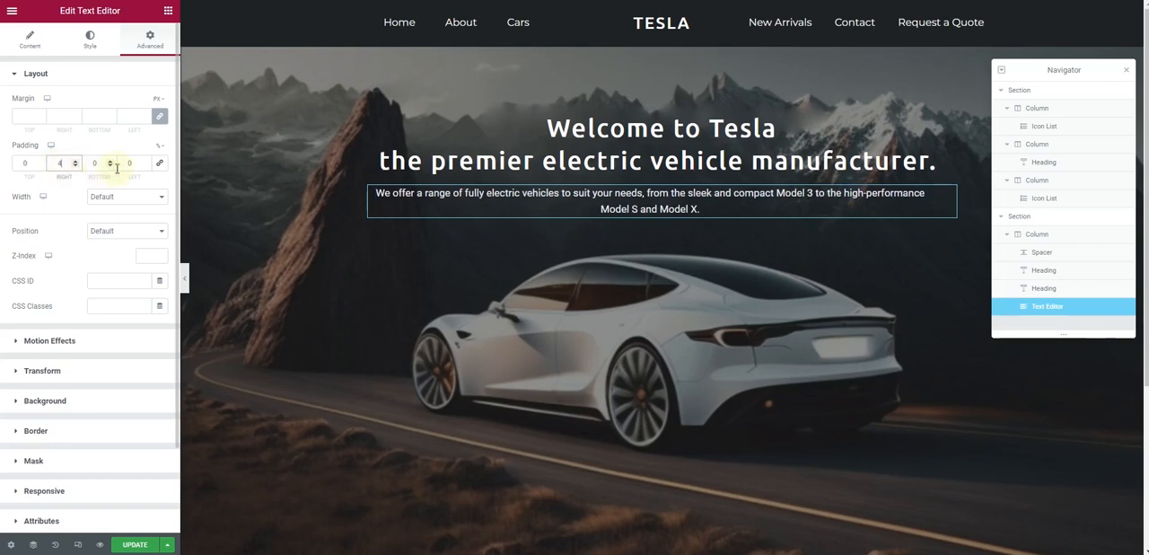
pyautogui.write('40')
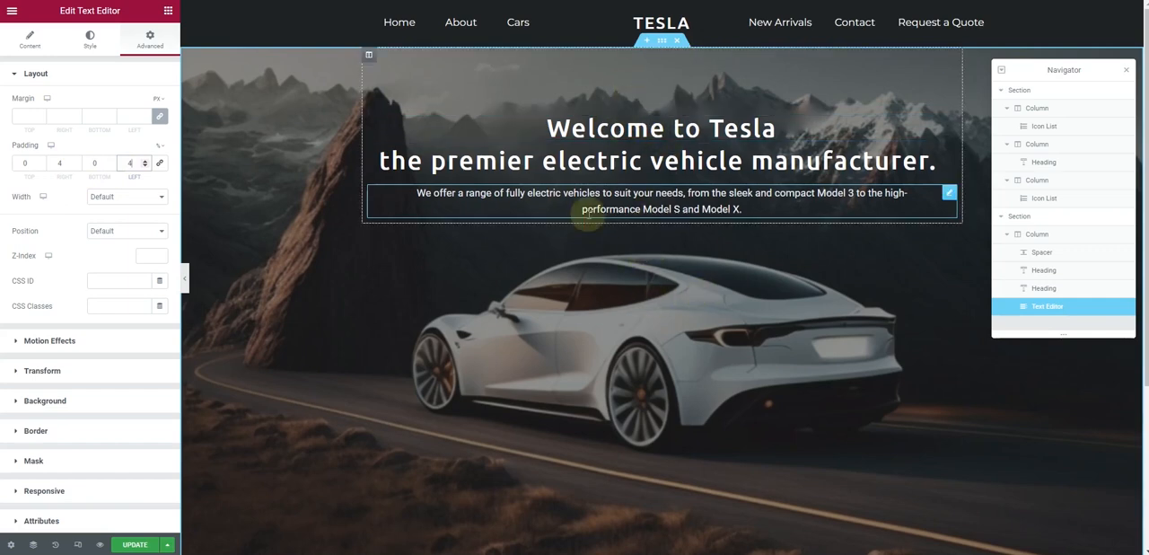
# Add a centred Button below the hero paragraph and change its text to "Buy Now"
pyautogui.click(168, 9)
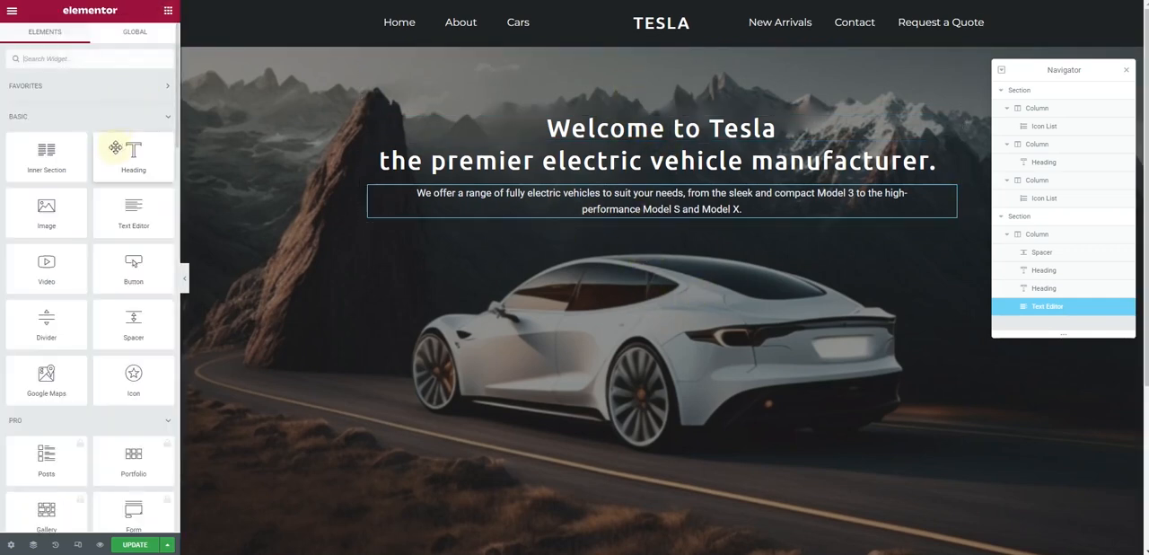
pyautogui.moveTo(123, 284); pyautogui.dragTo(695, 215)
pyautogui.click(126, 194)
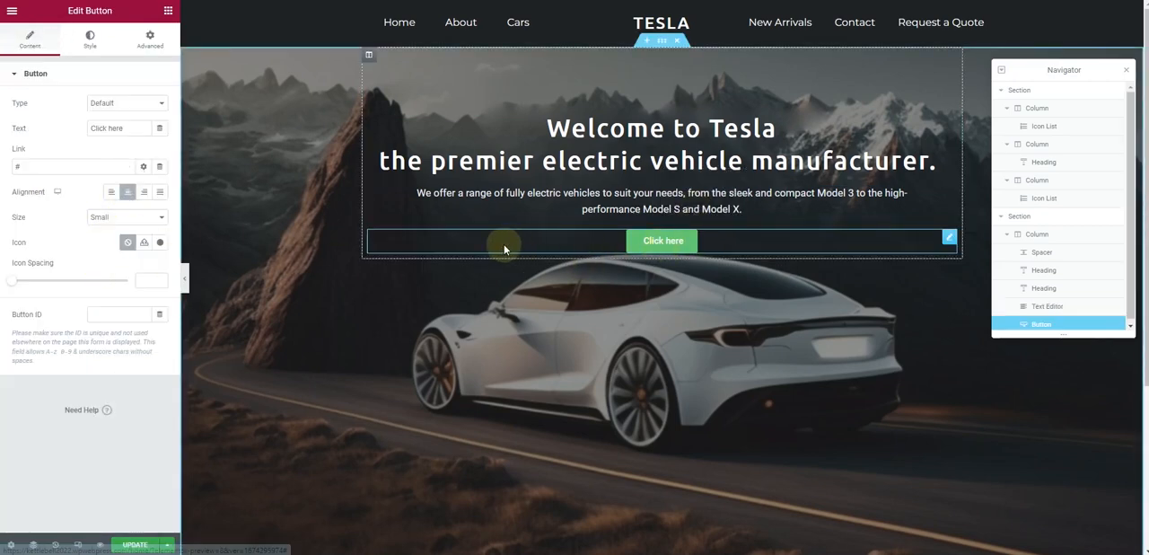
pyautogui.click(136, 130)
pyautogui.moveTo(135, 130); pyautogui.dragTo(77, 133)
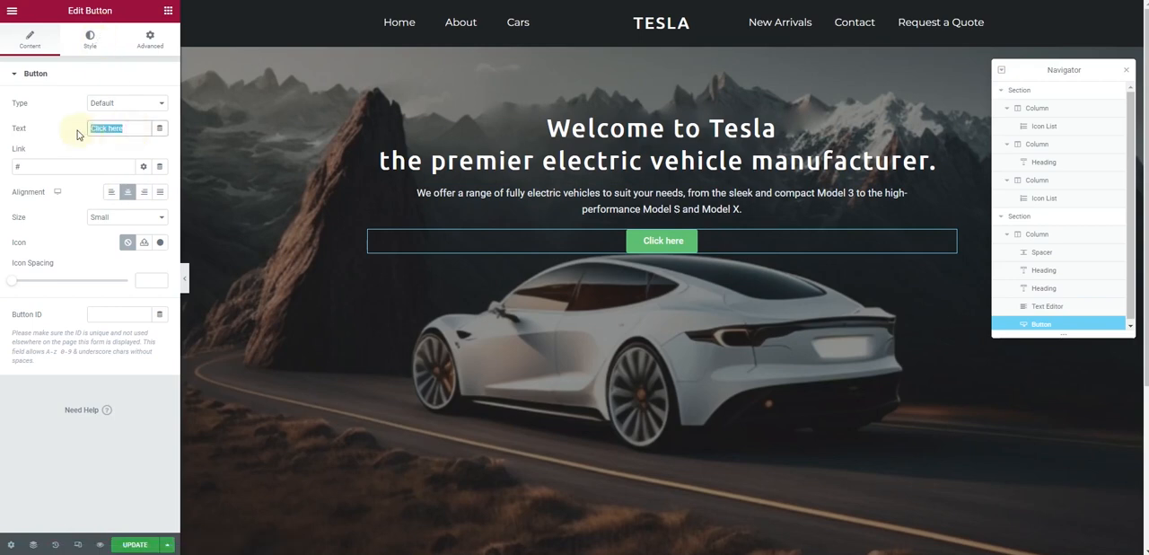
pyautogui.write('Buy Now')
# With the button's background colour opened, switch to Photoshop, sample a dark colour from the Tesla mockup, copy its hex code 15191c, and return
pyautogui.click(90, 41)
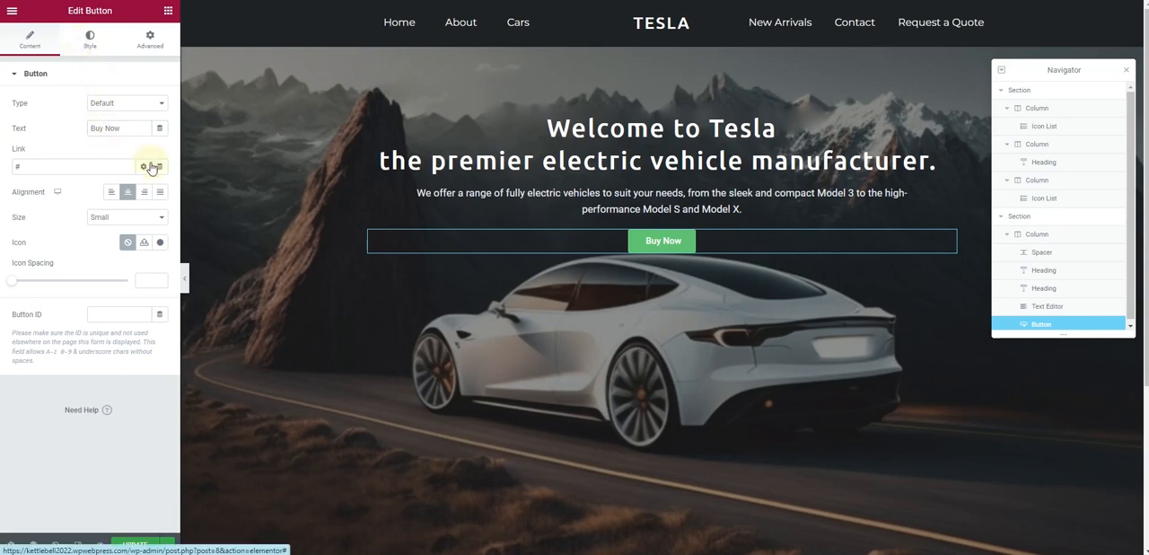
pyautogui.click(159, 229)
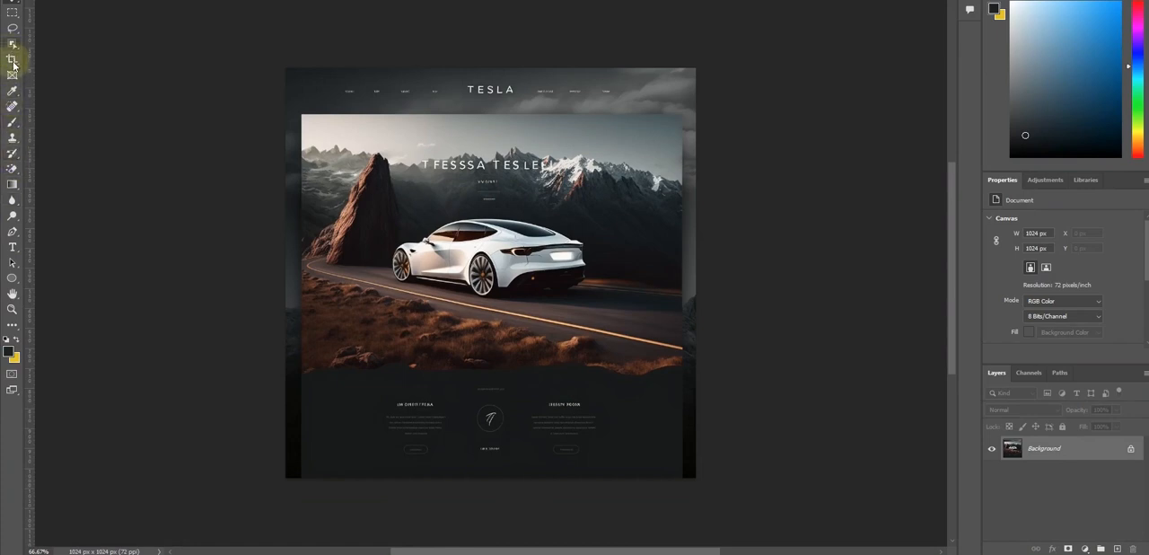
pyautogui.click(11, 91)
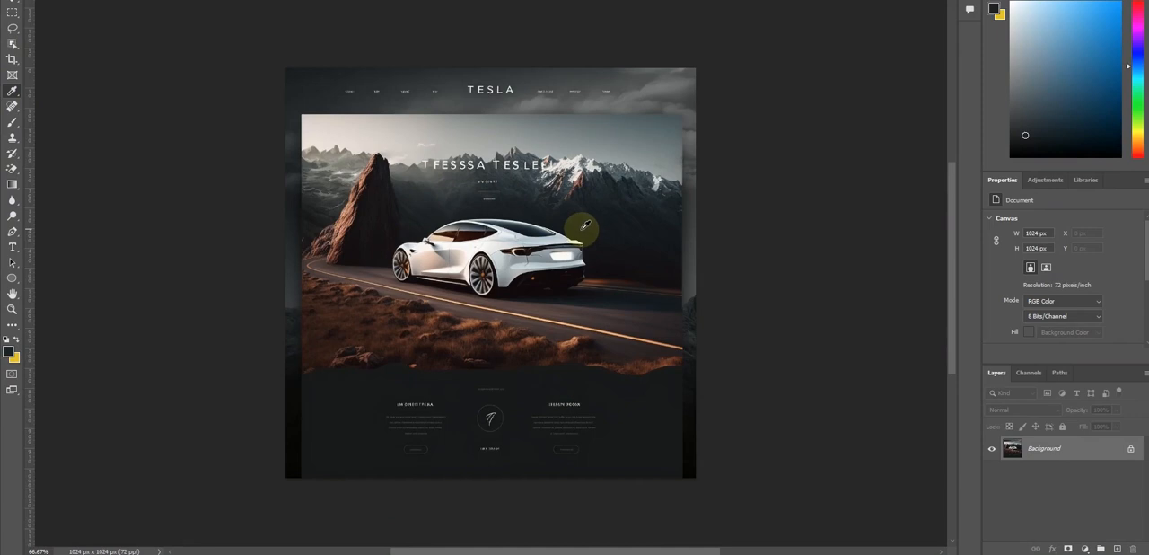
pyautogui.click(584, 221)
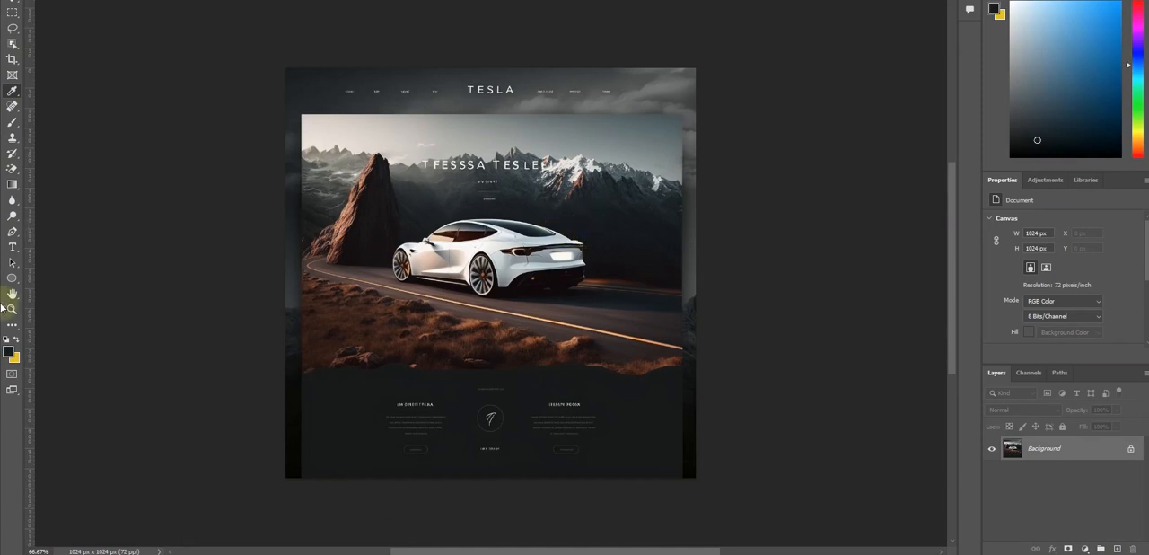
pyautogui.click(8, 349)
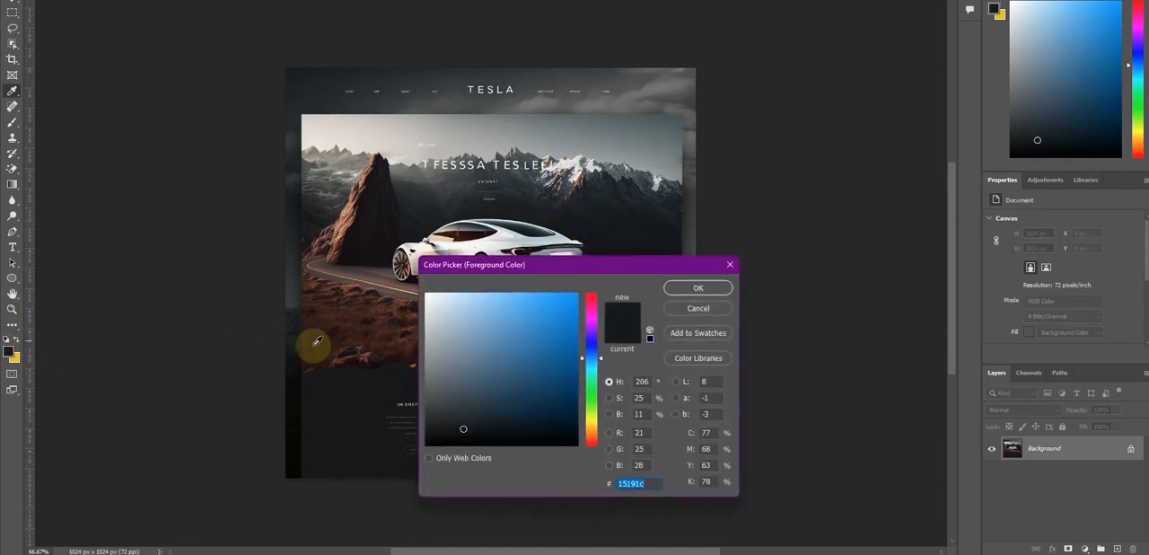
pyautogui.click(698, 287)
pyautogui.moveTo(664, 551)
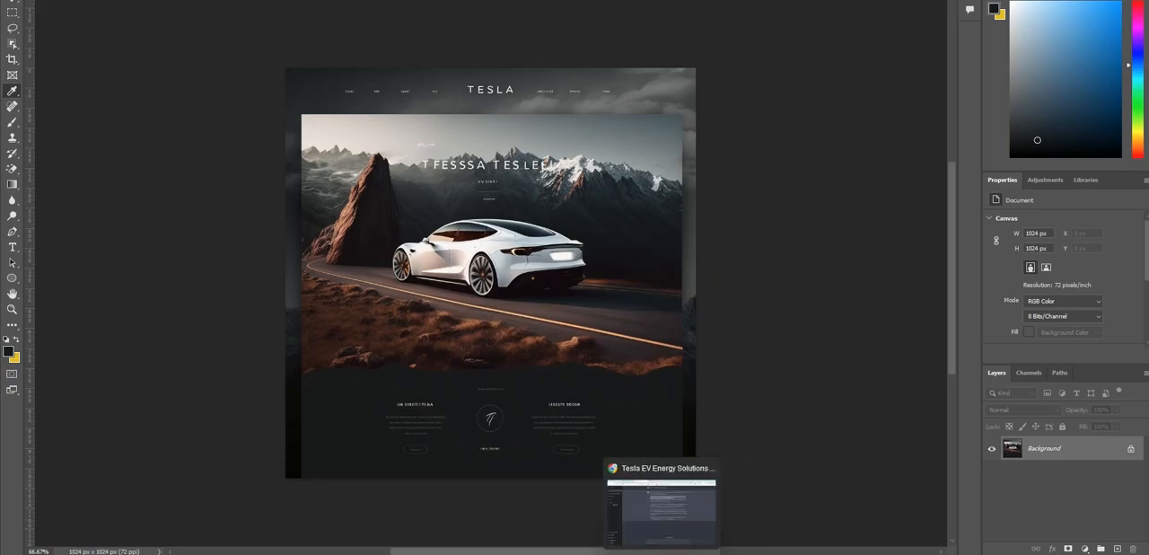
pyautogui.click(661, 512)
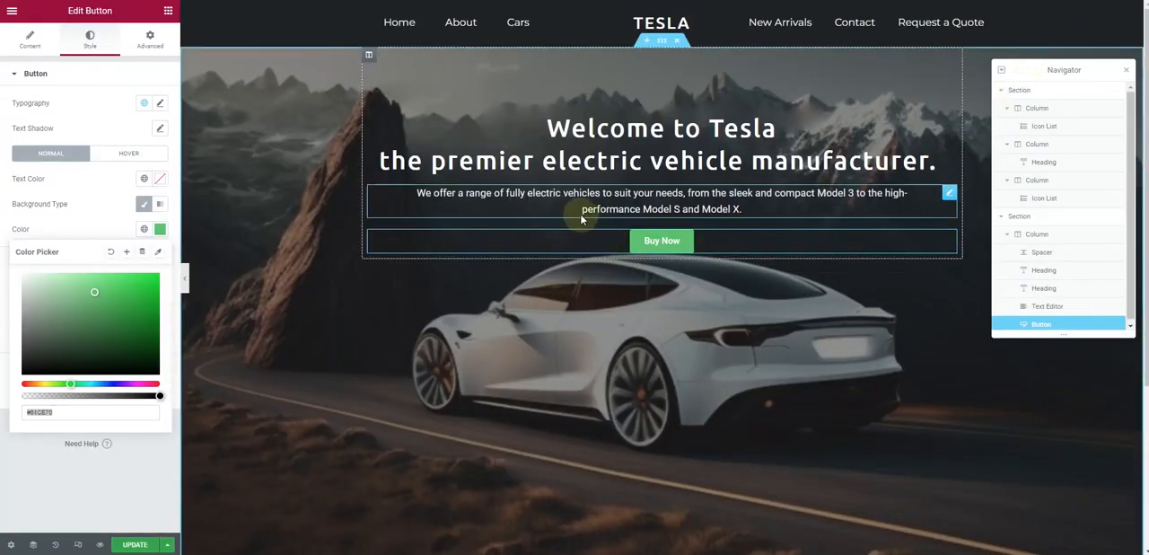
# Set the Buy Now button's background colour to the copied 15191c and lower its opacity to fully transparent
pyautogui.click(160, 230)
pyautogui.click(159, 230)
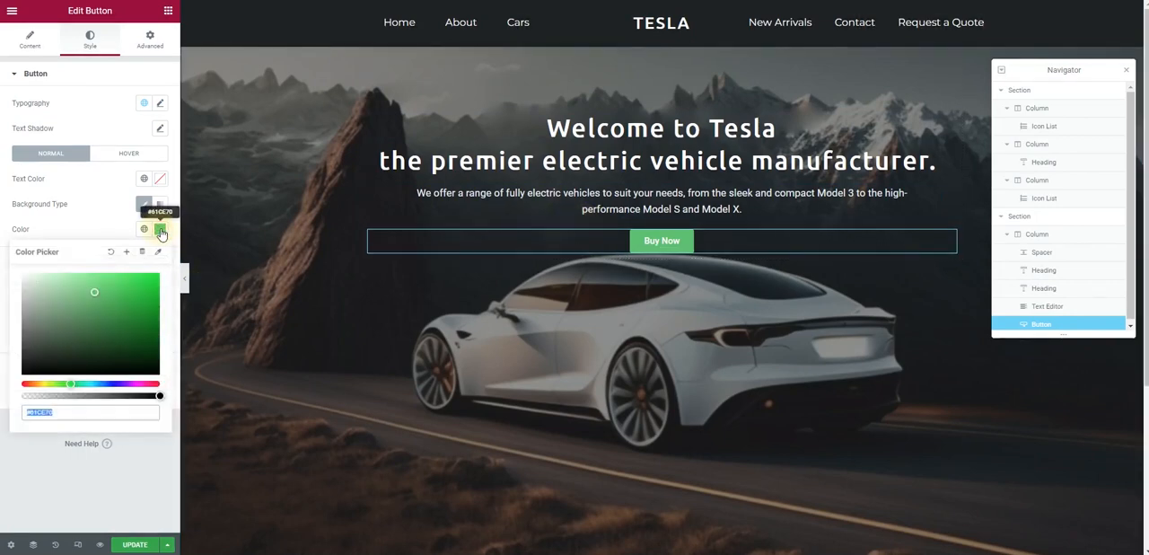
pyautogui.write('15191c')
pyautogui.click(95, 222)
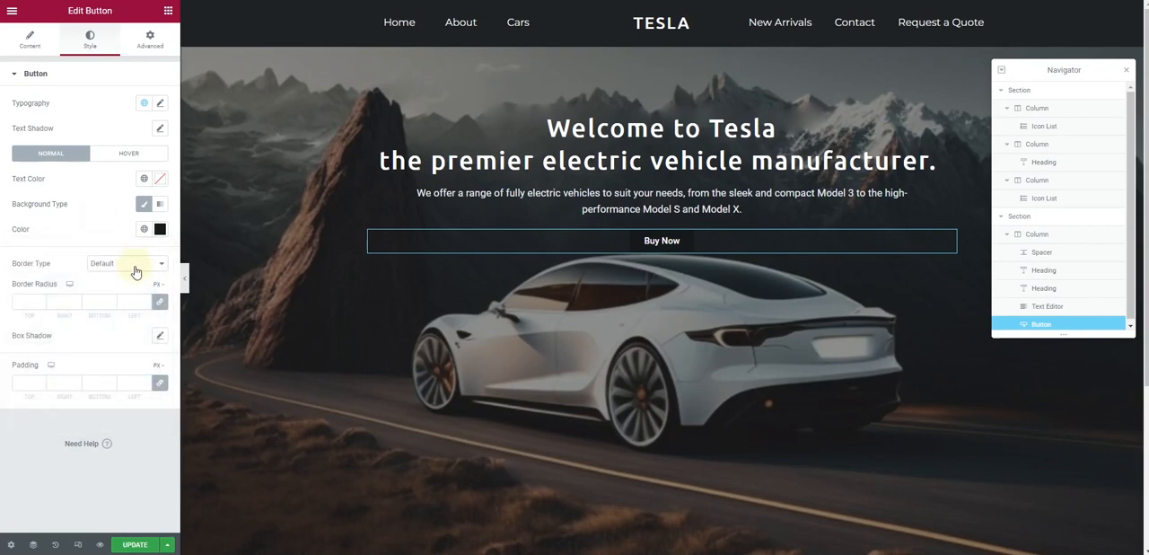
pyautogui.click(159, 229)
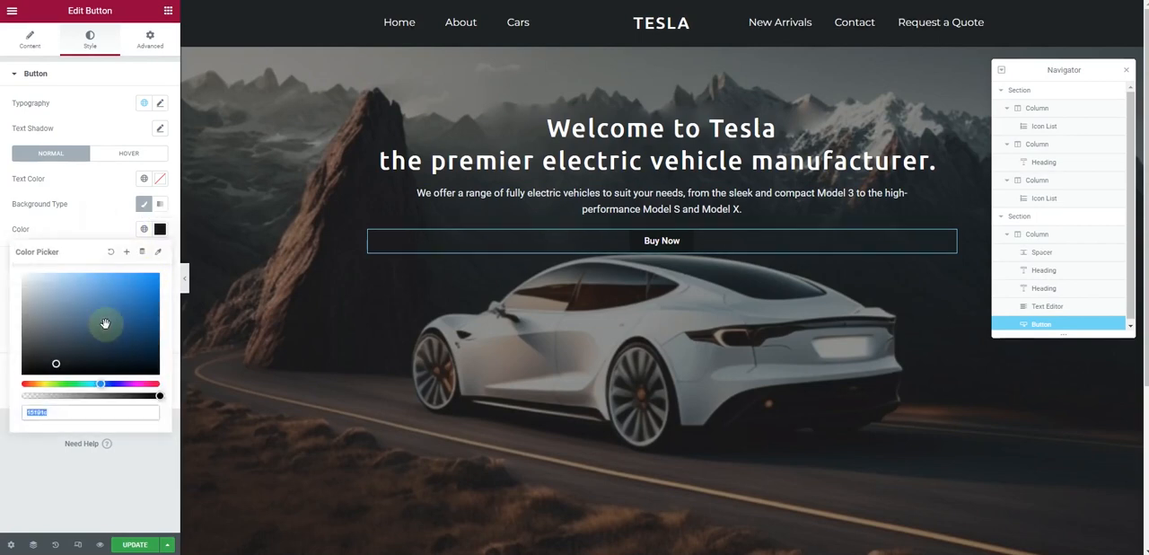
pyautogui.moveTo(50, 396); pyautogui.dragTo(16, 398)
pyautogui.click(76, 198)
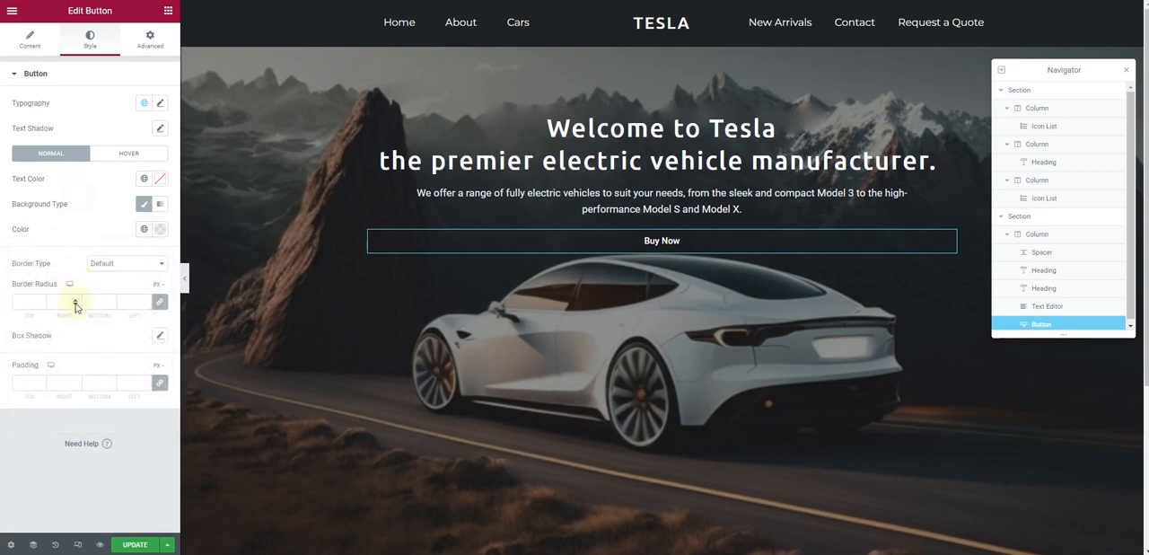
# Give the Buy Now button a solid border with a width of 2 and a border radius of 40 px on all sides
pyautogui.click(120, 265)
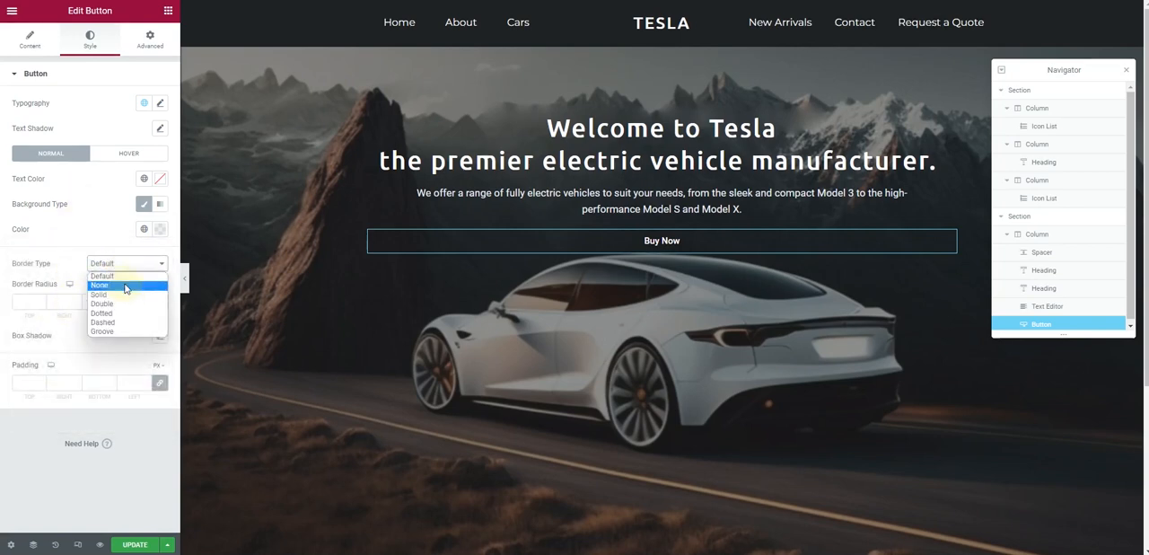
pyautogui.click(125, 288)
pyautogui.click(128, 264)
pyautogui.click(100, 295)
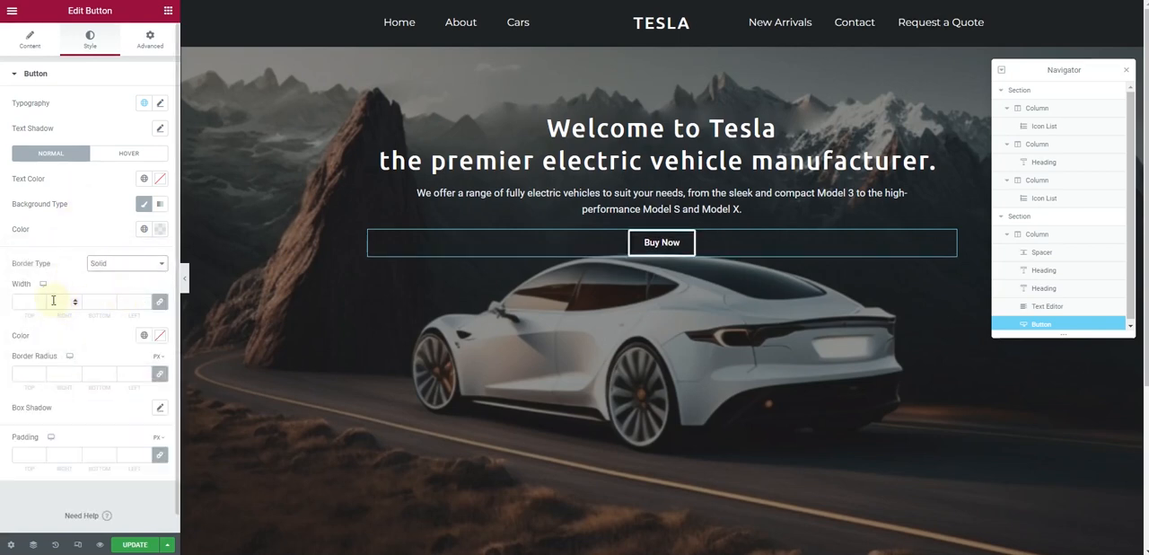
pyautogui.click(38, 303)
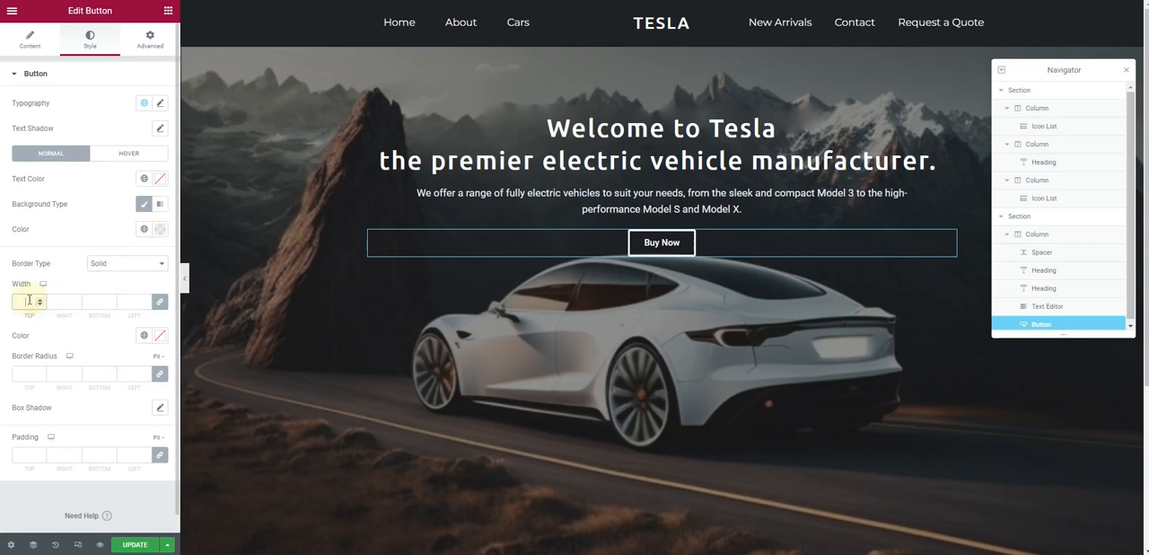
pyautogui.write('1')
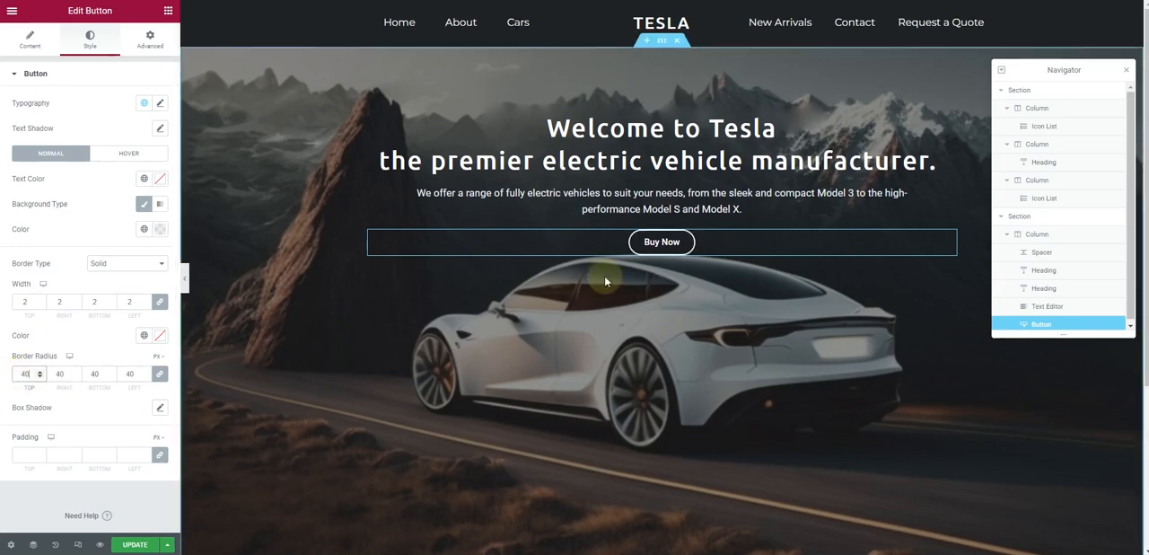
# For the Buy Now button's hover state, set the background colour to #FFFFFF and the text colour to near-black
pyautogui.click(130, 155)
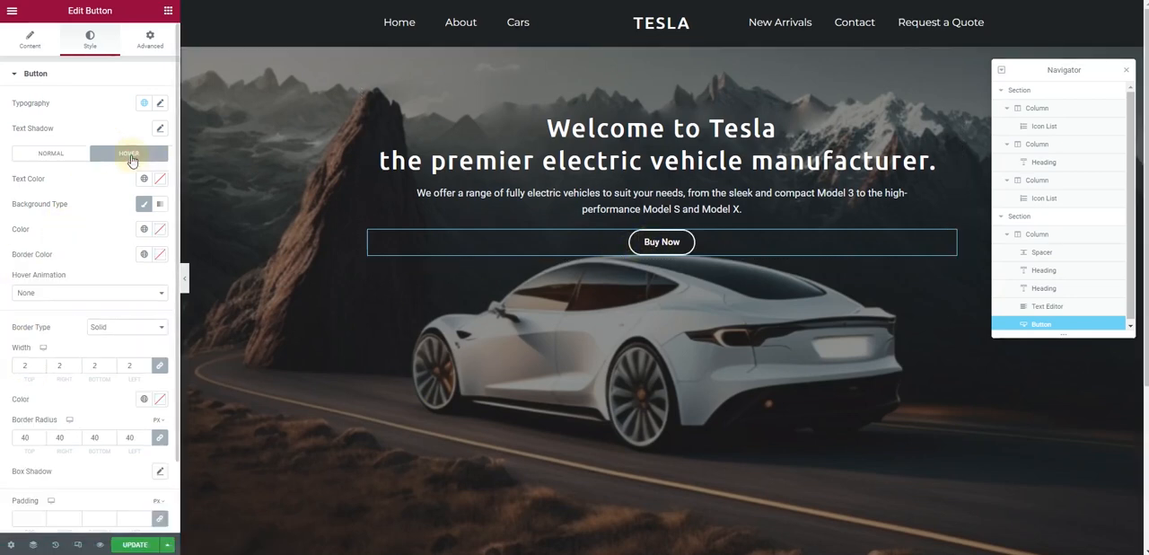
pyautogui.click(164, 234)
pyautogui.moveTo(54, 305); pyautogui.dragTo(14, 263)
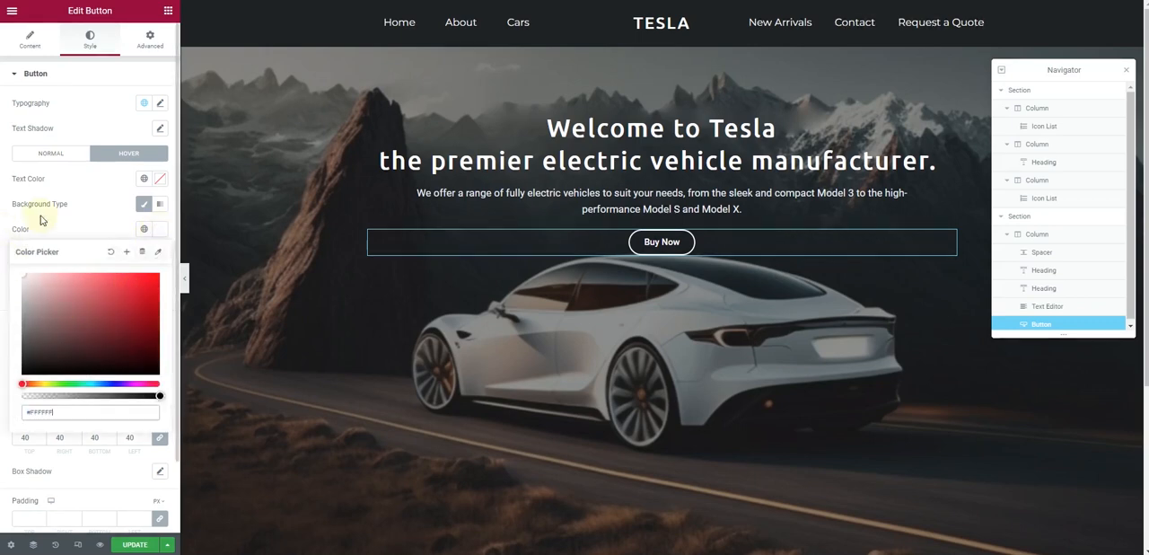
pyautogui.click(79, 214)
pyautogui.click(159, 179)
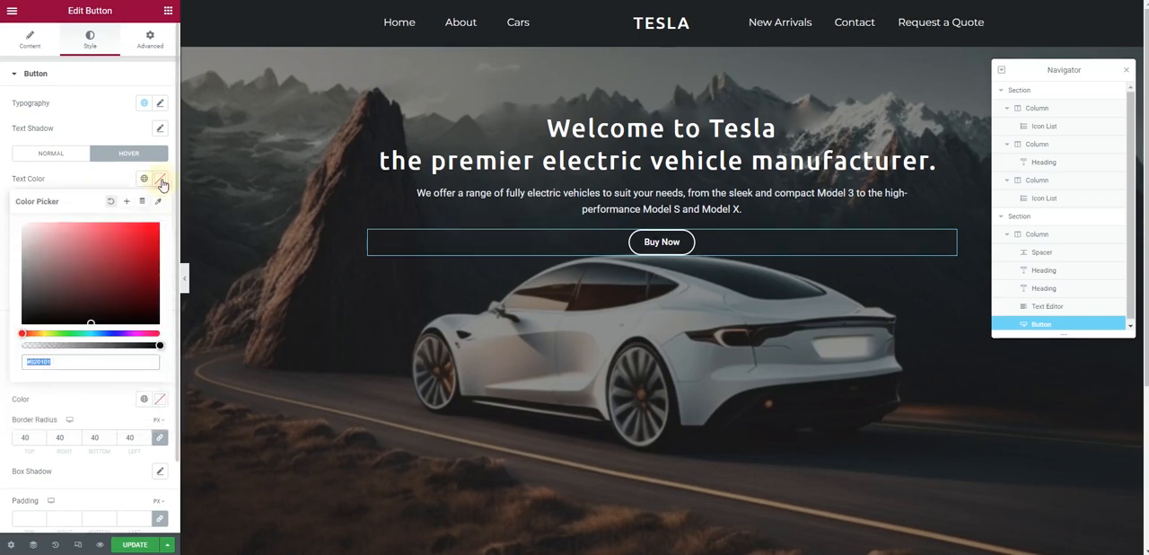
pyautogui.click(90, 183)
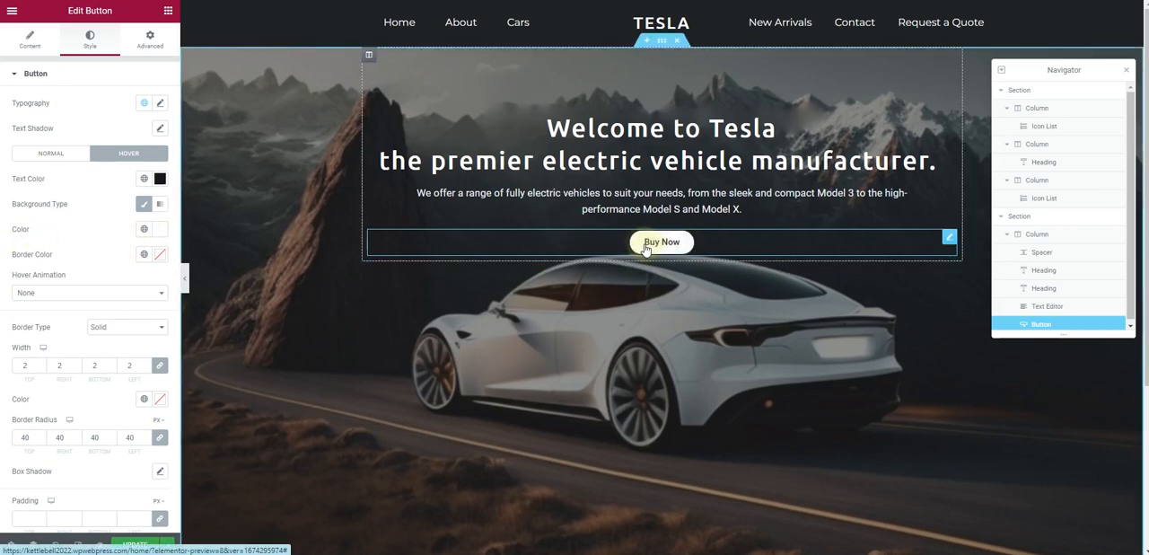
# Set the button's hover border colour to white and its hover animation to Grow
pyautogui.click(161, 260)
pyautogui.click(13, 236)
pyautogui.click(107, 297)
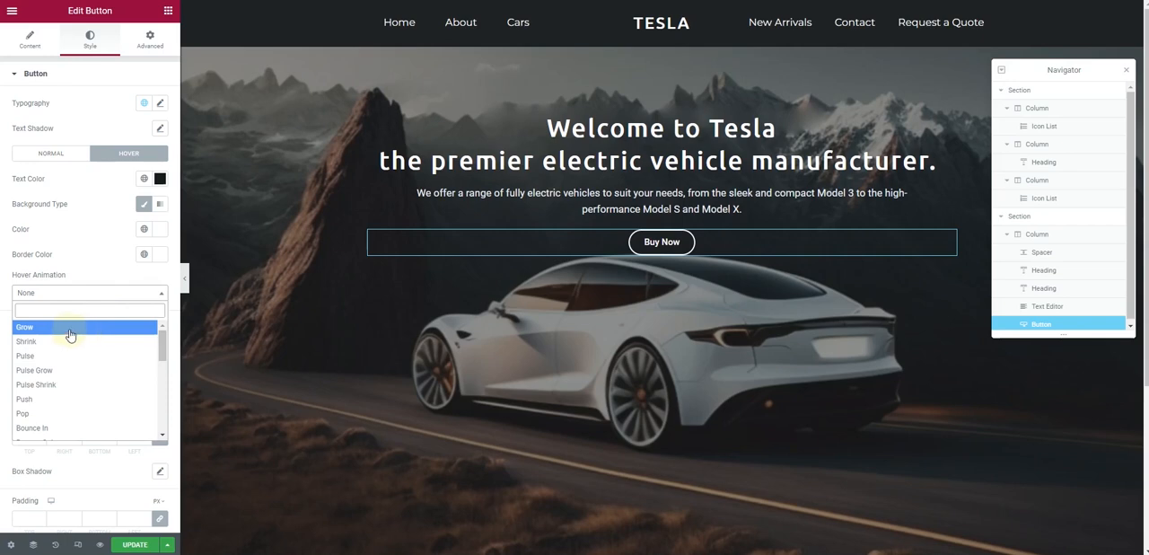
pyautogui.click(69, 334)
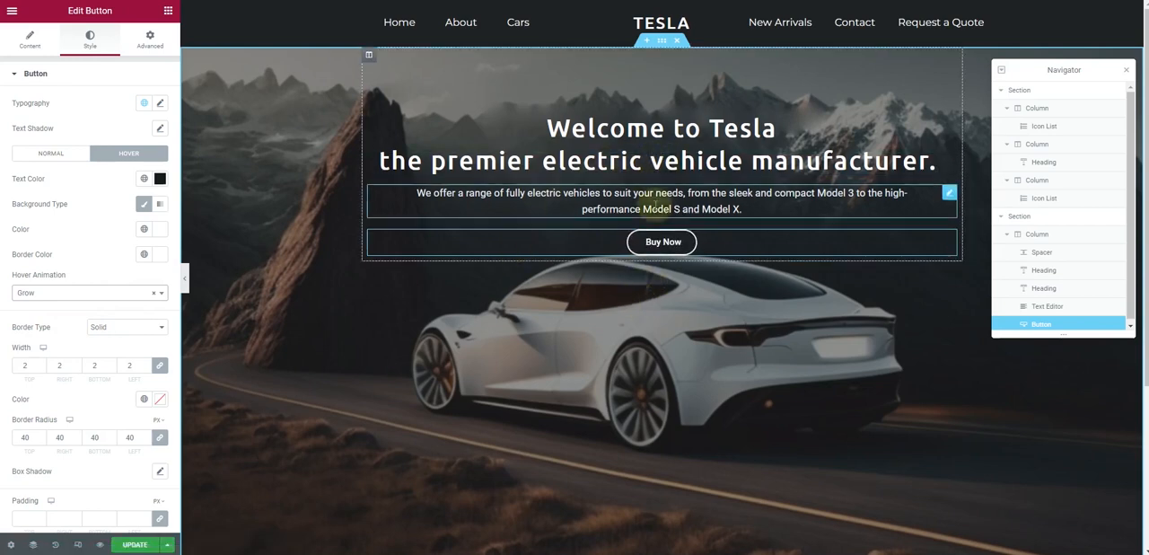
# Reduce the spacer above the hero headings to 41 px and copy that spacer
pyautogui.click(650, 86)
pyautogui.moveTo(26, 120); pyautogui.dragTo(17, 116)
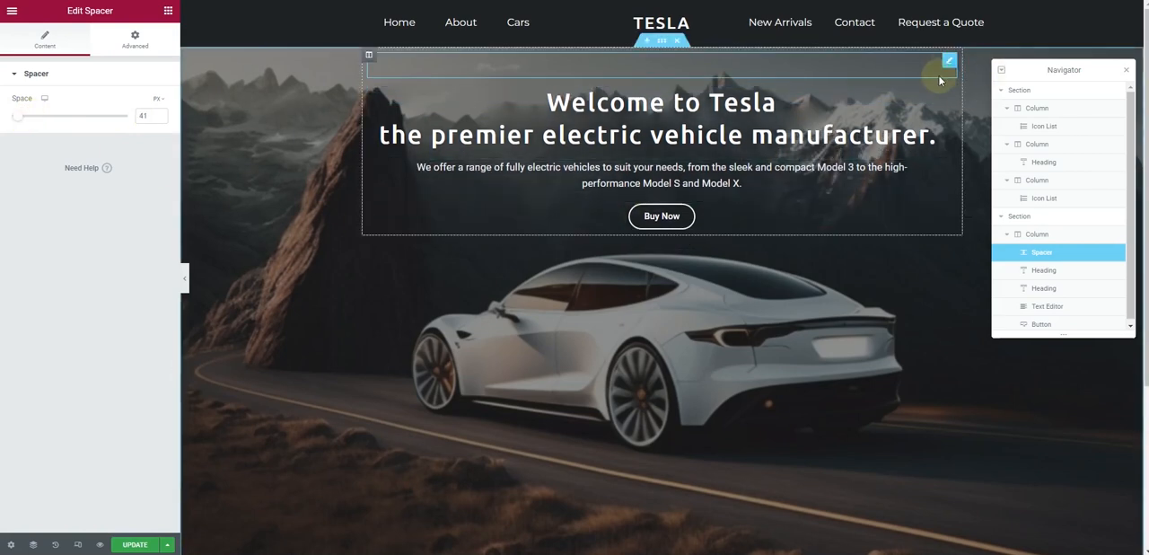
pyautogui.rightClick(945, 65)
pyautogui.click(956, 119)
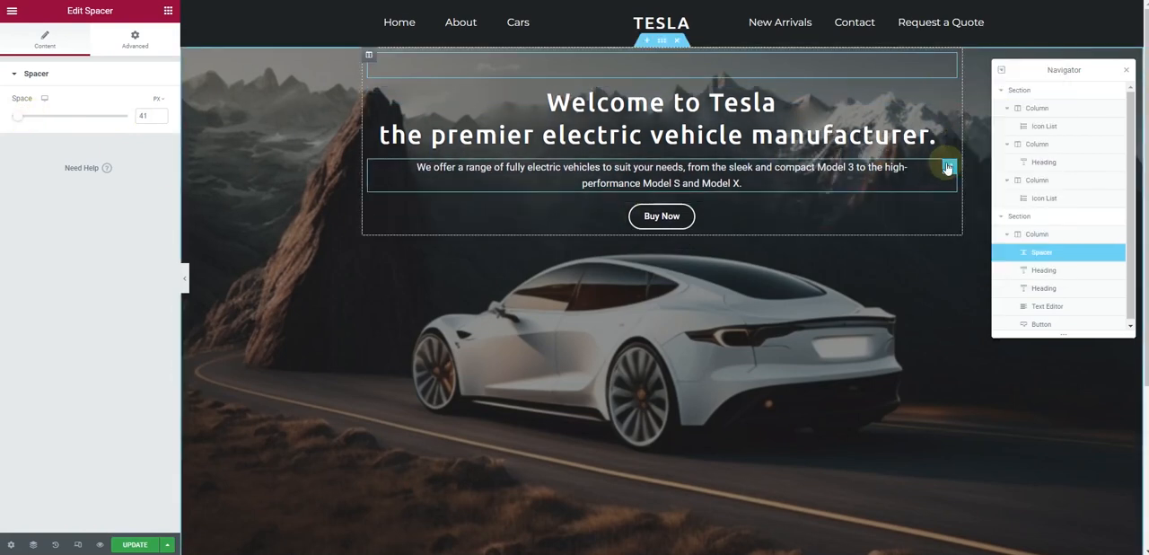
# Paste the copied spacer between the hero paragraph and the Buy Now button, and reduce its space to 10 px
pyautogui.rightClick(947, 166)
pyautogui.click(957, 231)
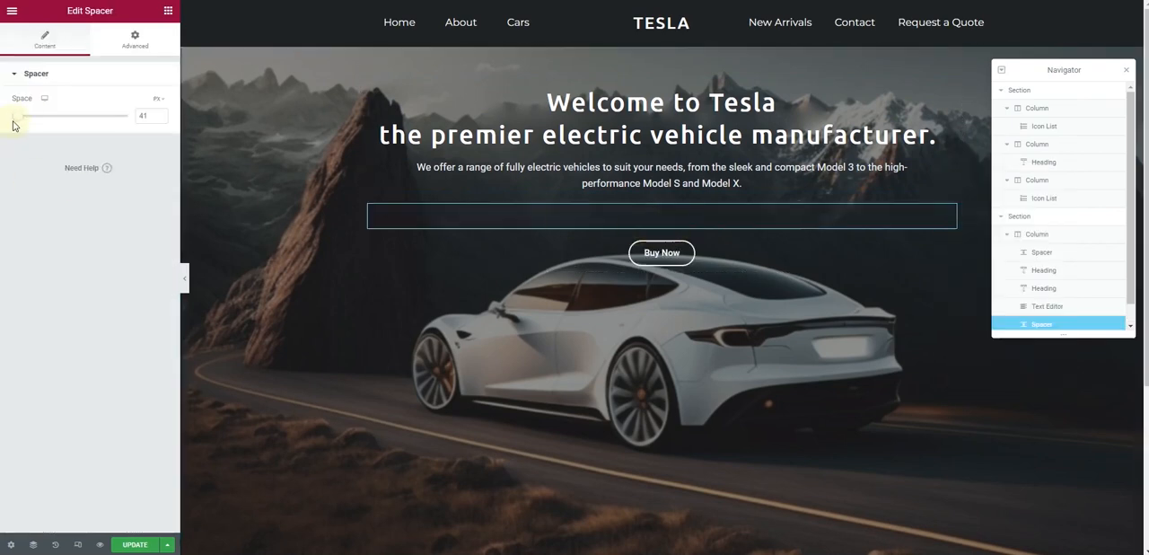
pyautogui.moveTo(21, 122); pyautogui.dragTo(10, 117)
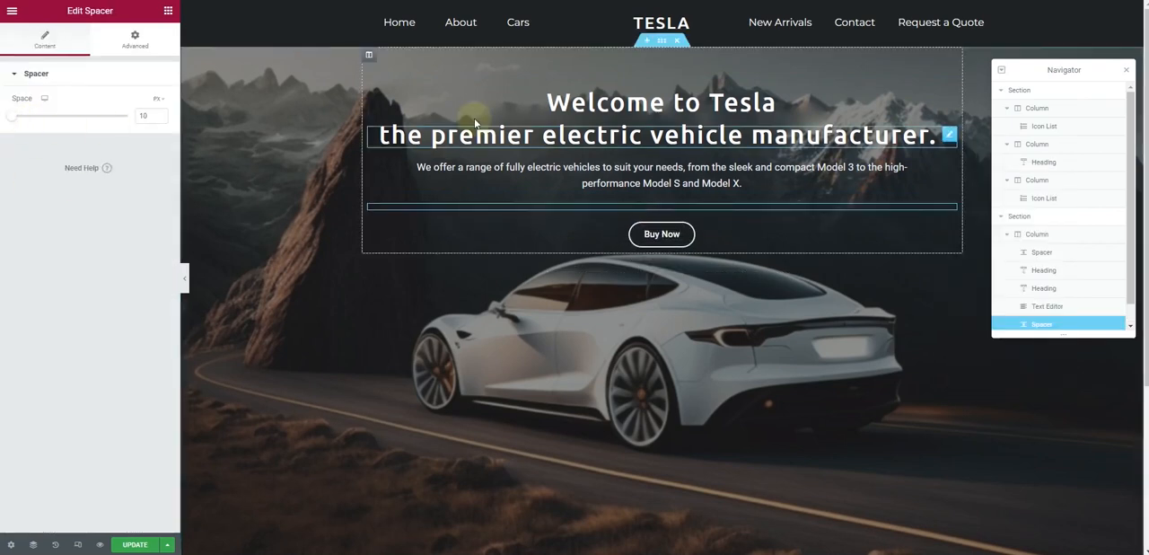
# Reduce the spacer above the hero headings to 23 px and check the layout with the editing panel hidden
pyautogui.click(596, 71)
pyautogui.moveTo(24, 121); pyautogui.dragTo(11, 119)
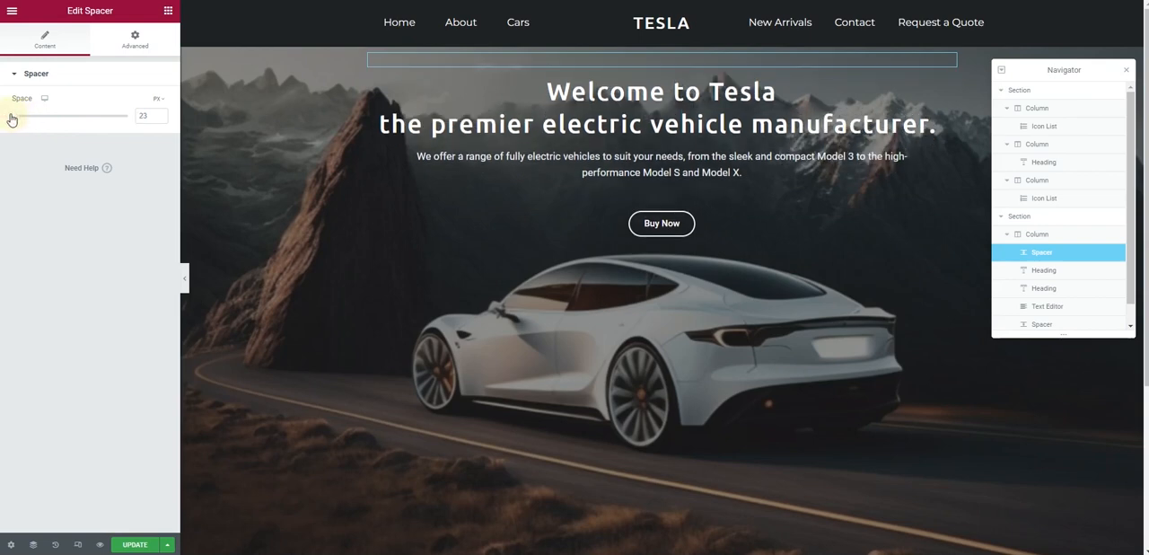
pyautogui.click(185, 281)
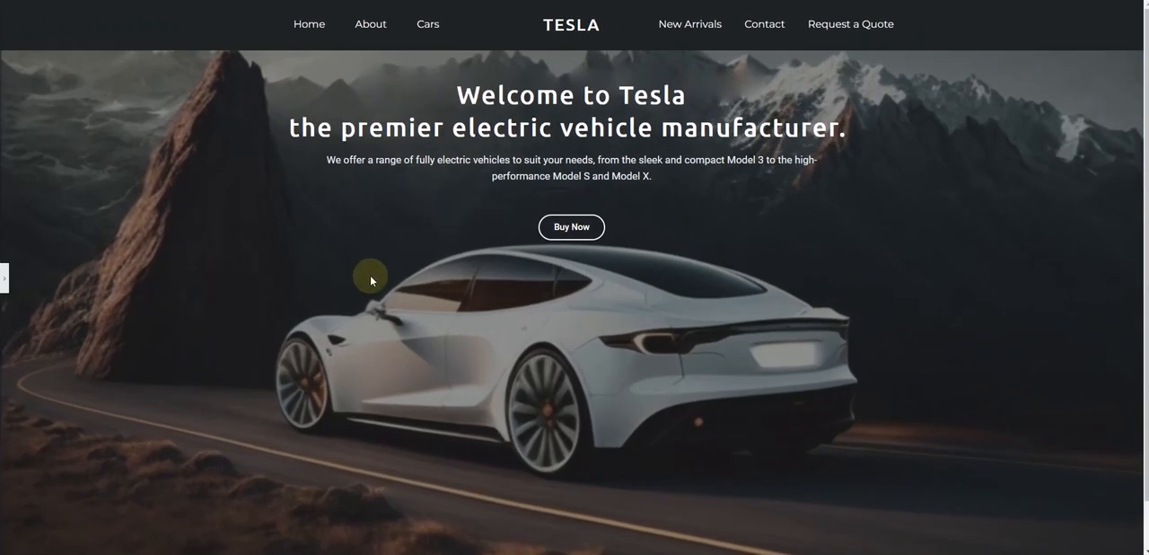
pyautogui.click(3, 285)
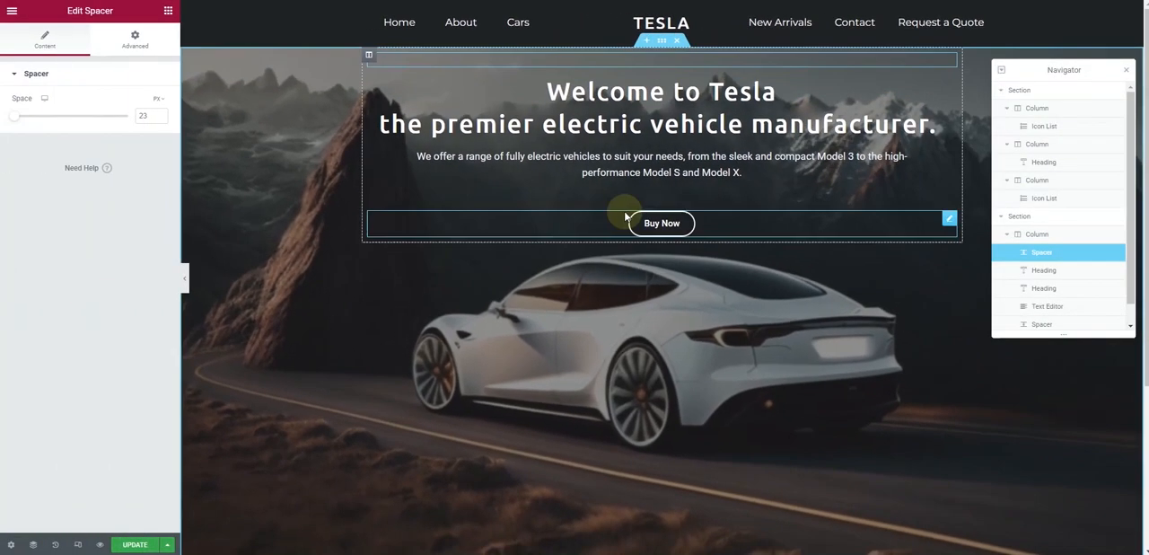
# Set the spacer between the hero paragraph and the Buy Now button to 5 px and review the page at full width
pyautogui.click(632, 196)
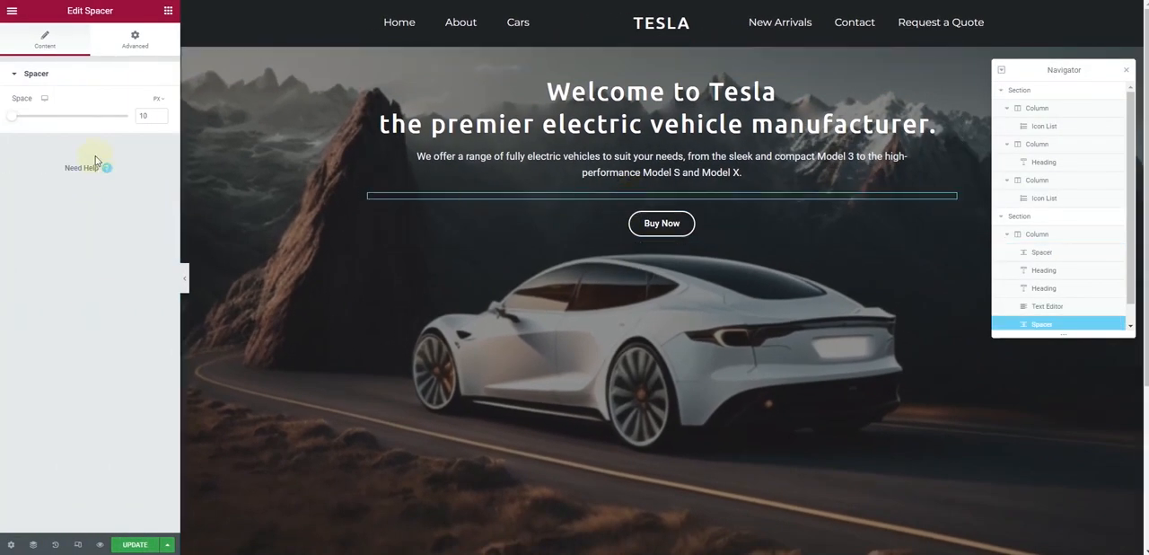
pyautogui.write('5')
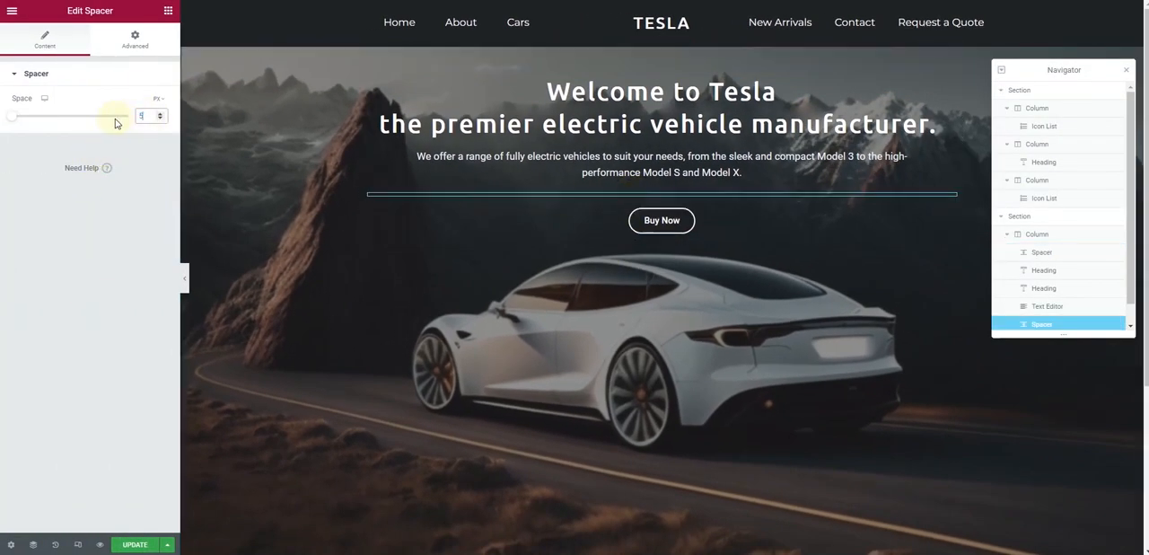
pyautogui.click(185, 278)
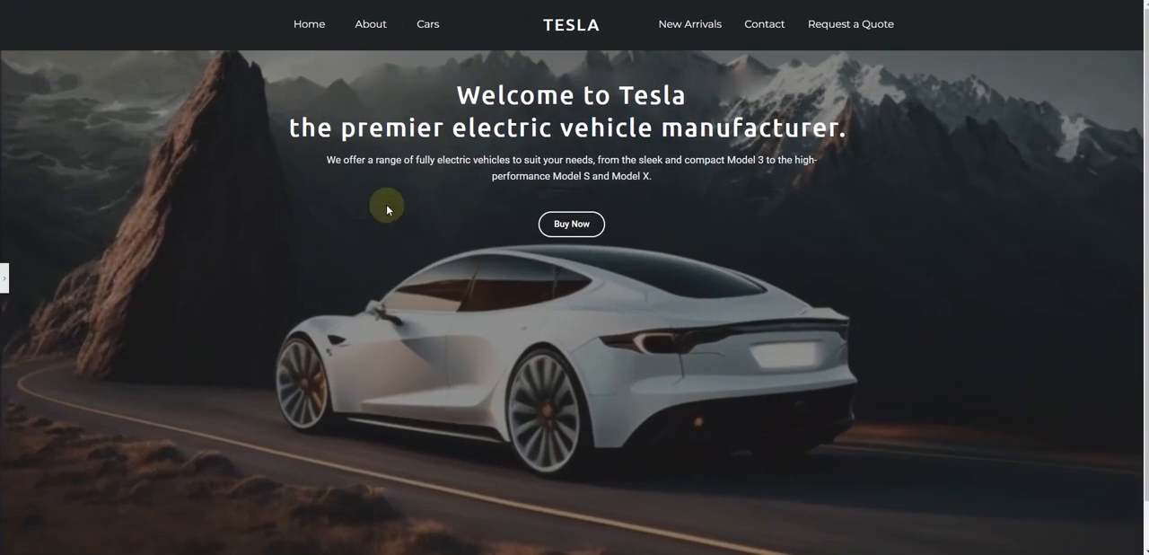
pyautogui.scroll(-1, 482, 327)
pyautogui.scroll(1, 481, 322)
pyautogui.scroll(-1, 482, 326)
pyautogui.scroll(1, 481, 327)
pyautogui.click(4, 282)
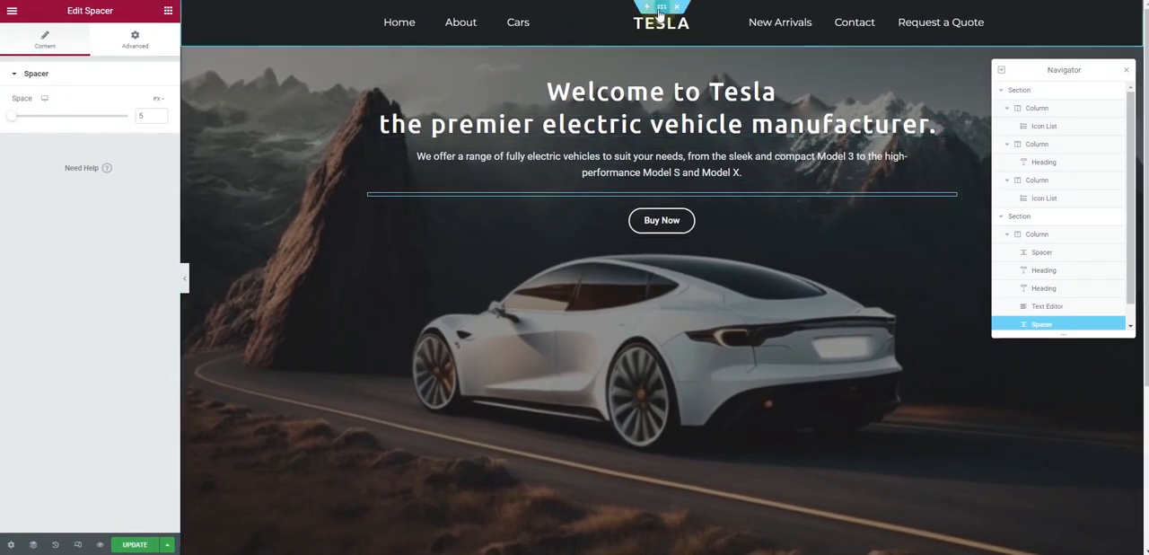
# Make the header section's background colour fully transparent (#1F222400)
pyautogui.click(620, 55)
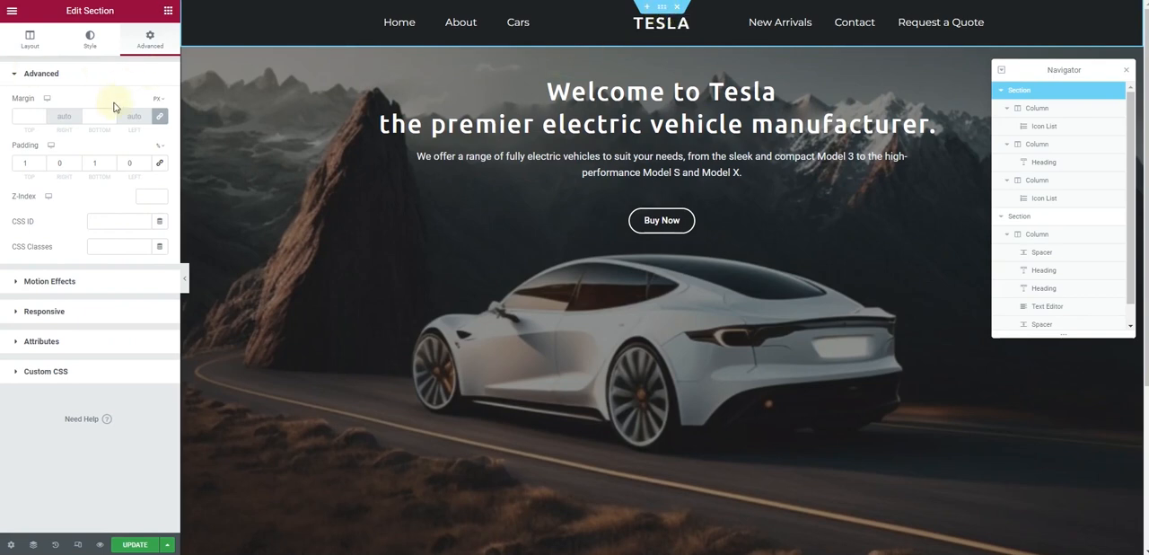
pyautogui.click(103, 45)
pyautogui.click(159, 154)
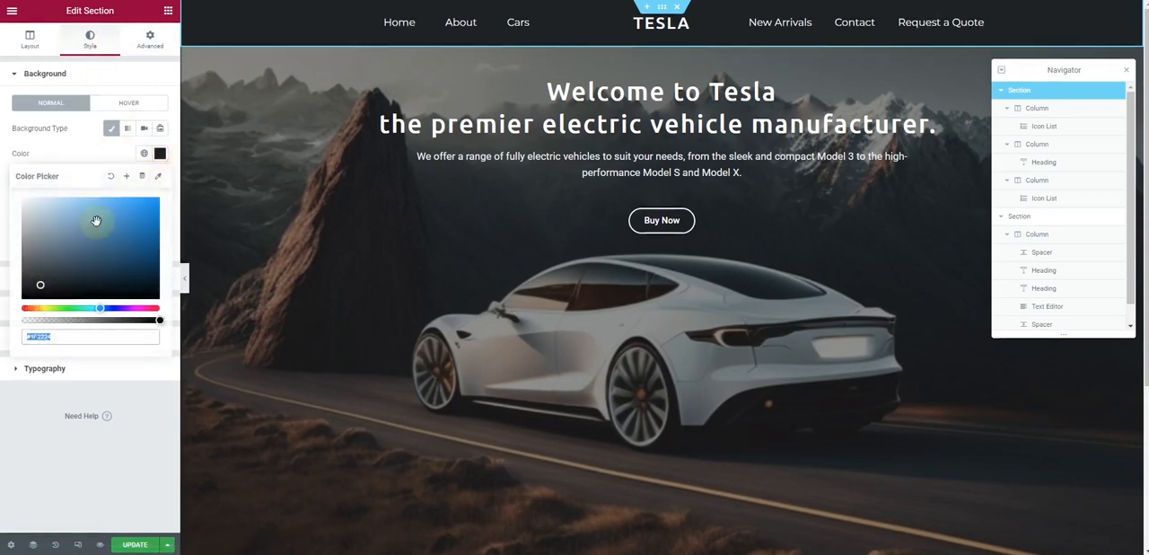
pyautogui.moveTo(45, 321); pyautogui.dragTo(16, 325)
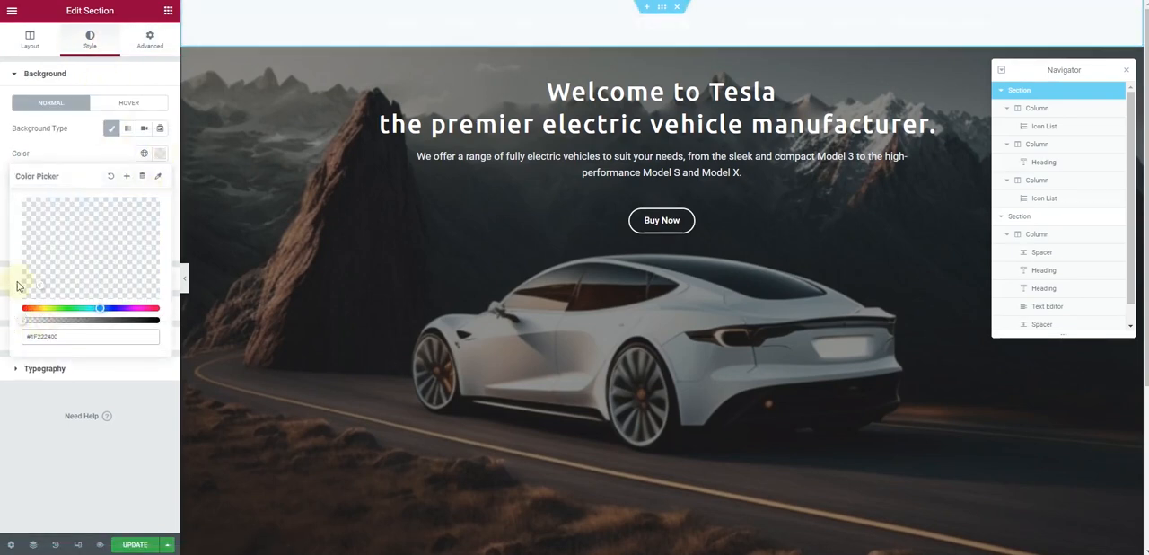
pyautogui.click(84, 154)
# Unlink the header section's margin values and set its bottom margin to -80 px so it overlaps the hero
pyautogui.click(150, 40)
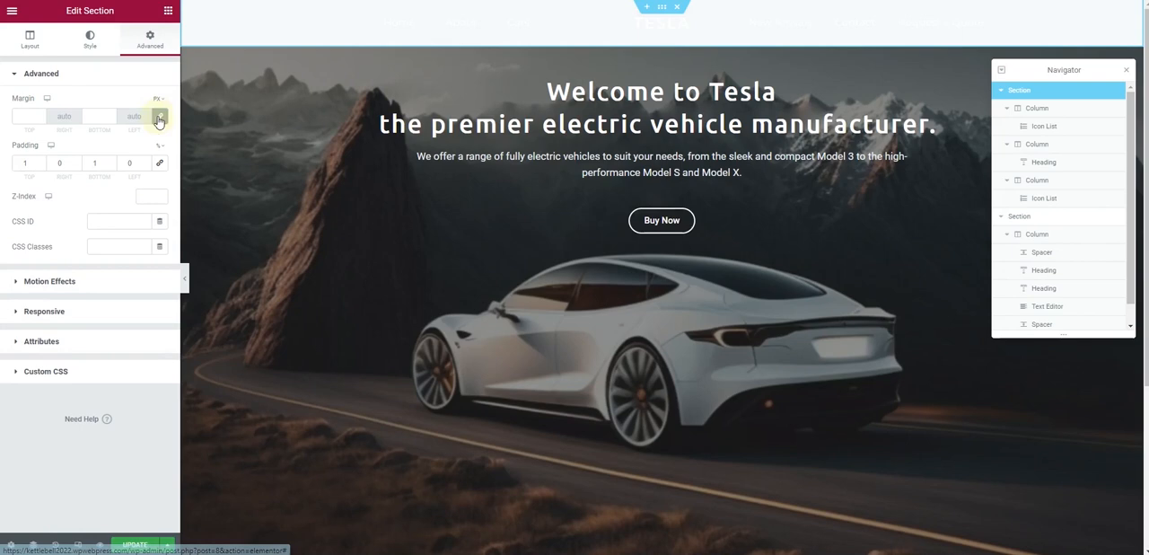
pyautogui.click(159, 119)
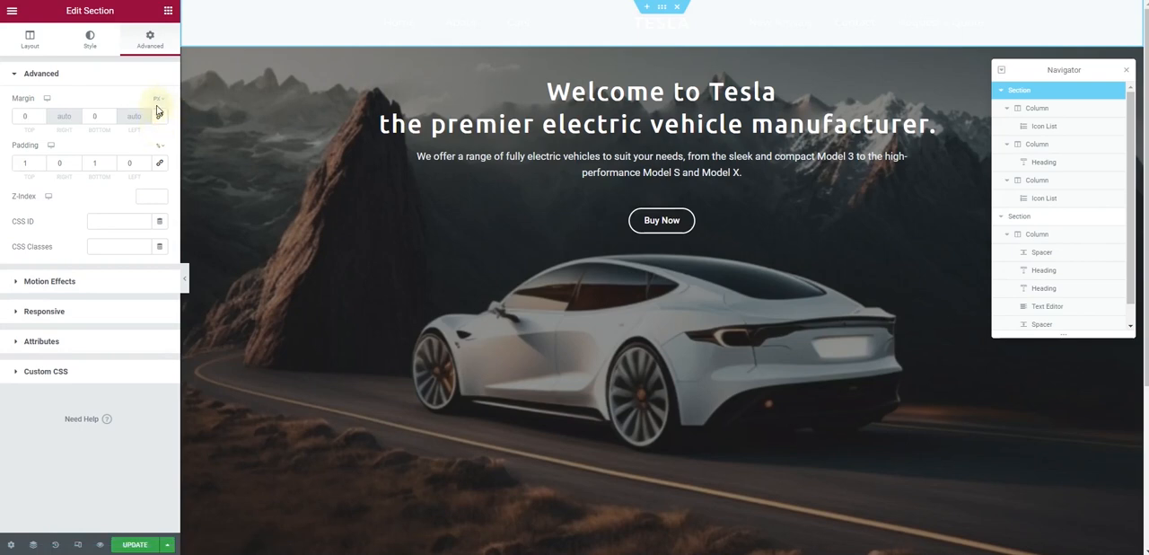
pyautogui.click(109, 123)
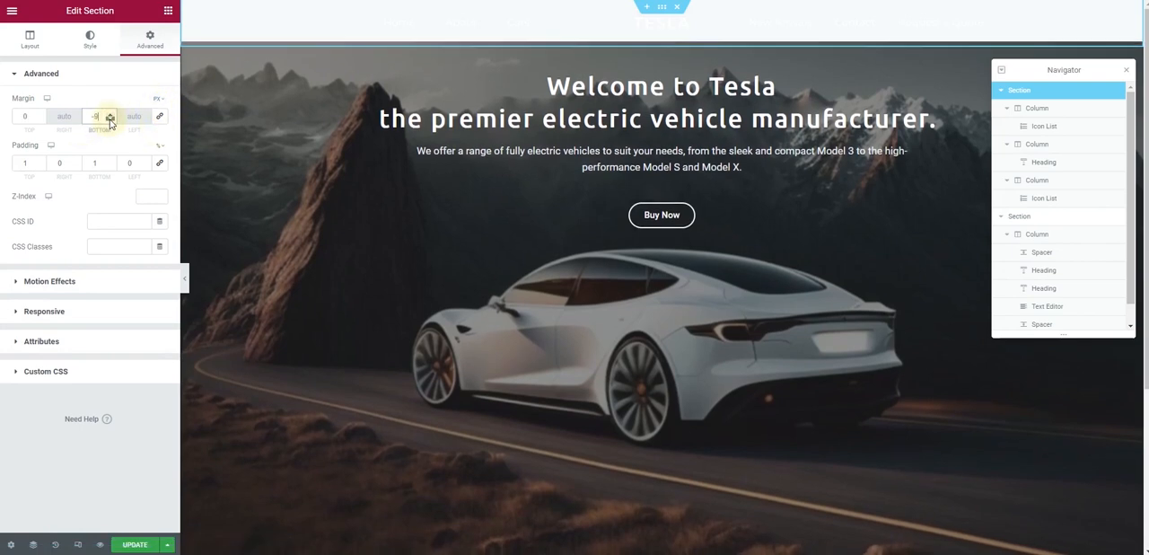
pyautogui.moveTo(109, 122); pyautogui.dragTo(109, 123)
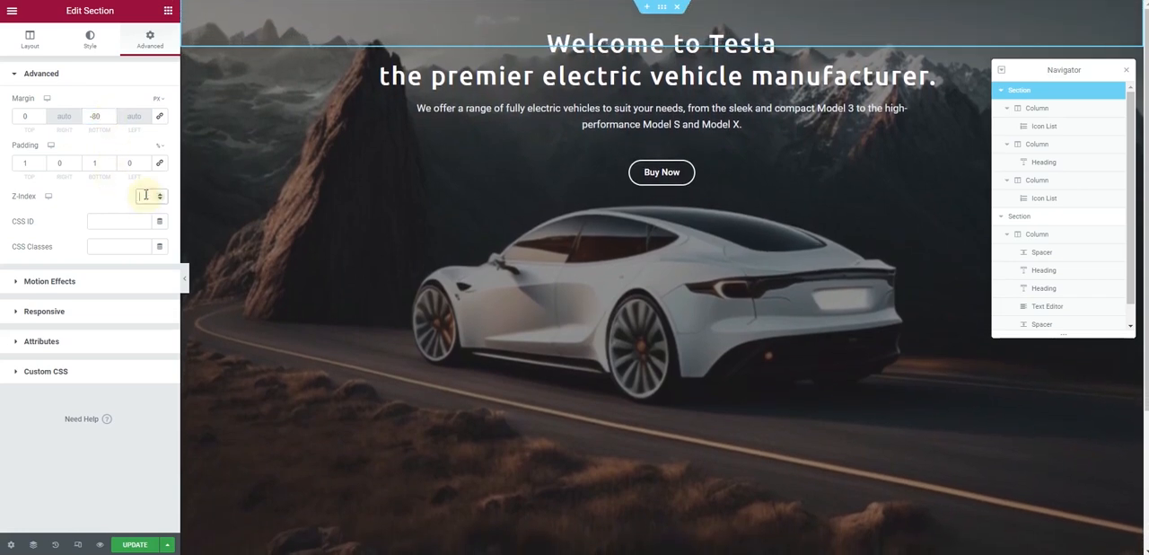
# Set the header section's z-index to 99 and check the page with the editing panel hidden
pyautogui.write('99')
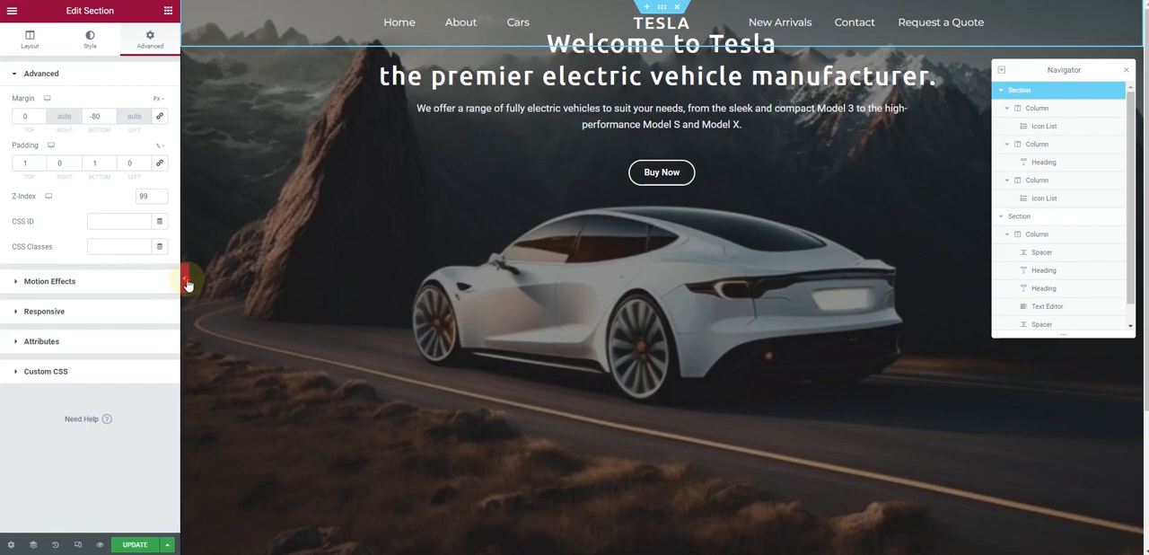
pyautogui.click(186, 281)
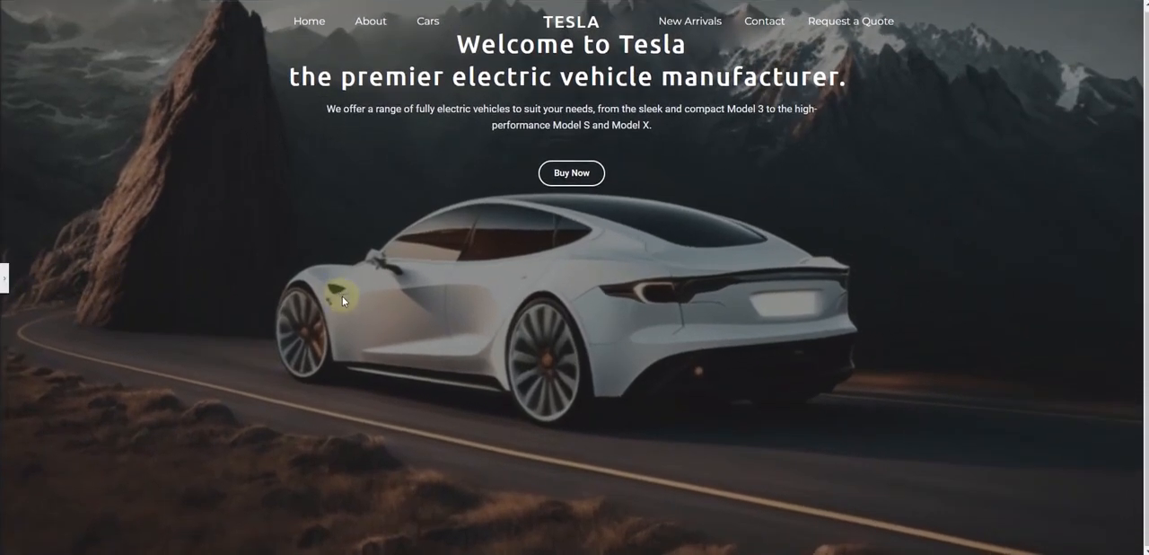
pyautogui.click(4, 286)
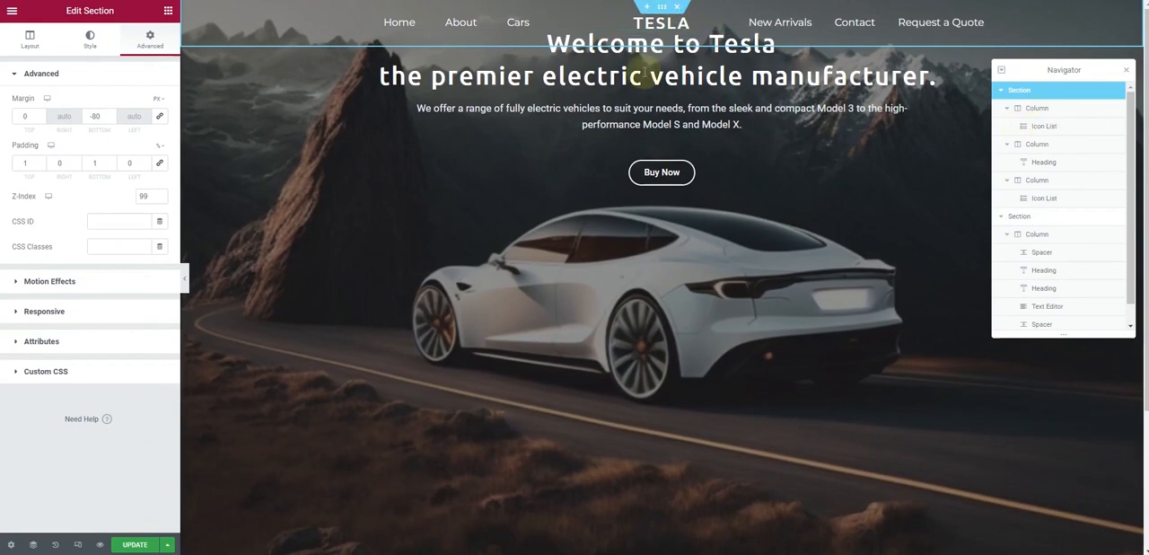
# Increase the spacer above the hero headings to 93 px
pyautogui.click(1032, 217)
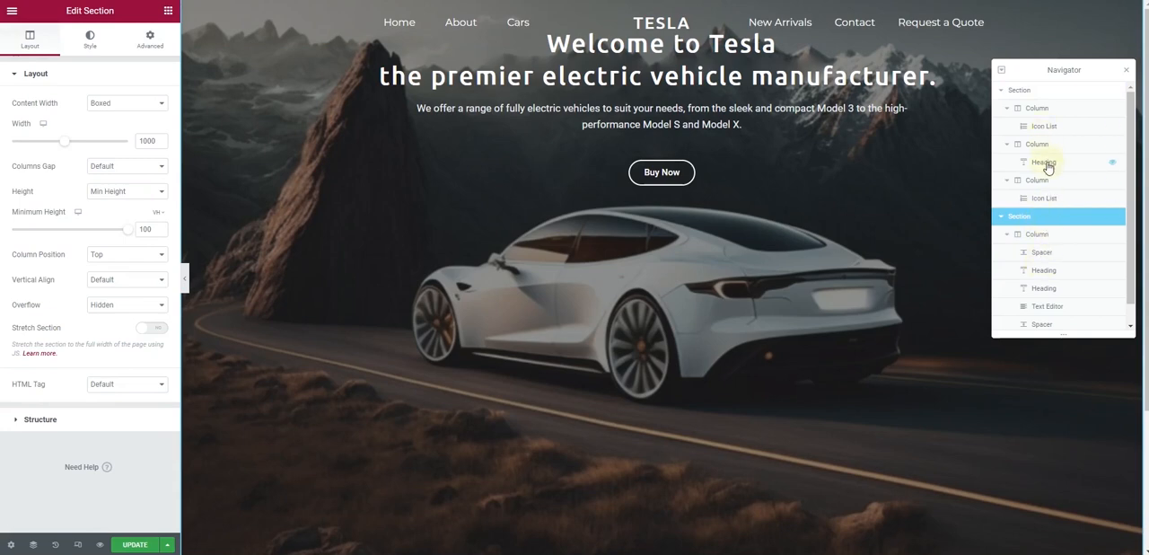
pyautogui.scroll(-1, 1047, 167)
pyautogui.click(1073, 235)
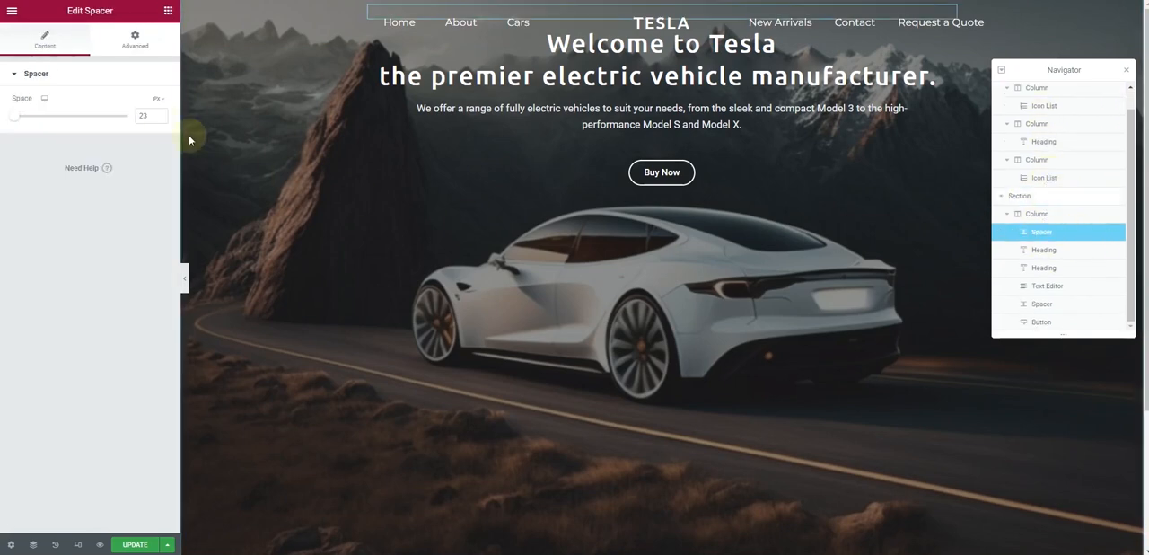
pyautogui.moveTo(14, 123); pyautogui.dragTo(25, 123)
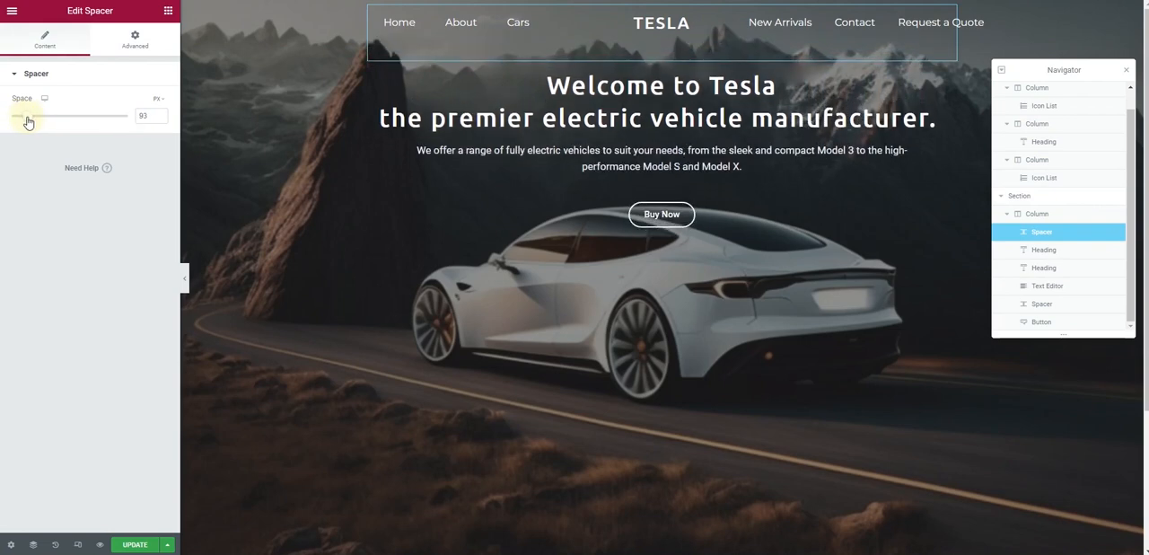
# Delete the spacer between the hero paragraph and the Buy Now button, and give the button a 20 px top margin
pyautogui.rightClick(556, 187)
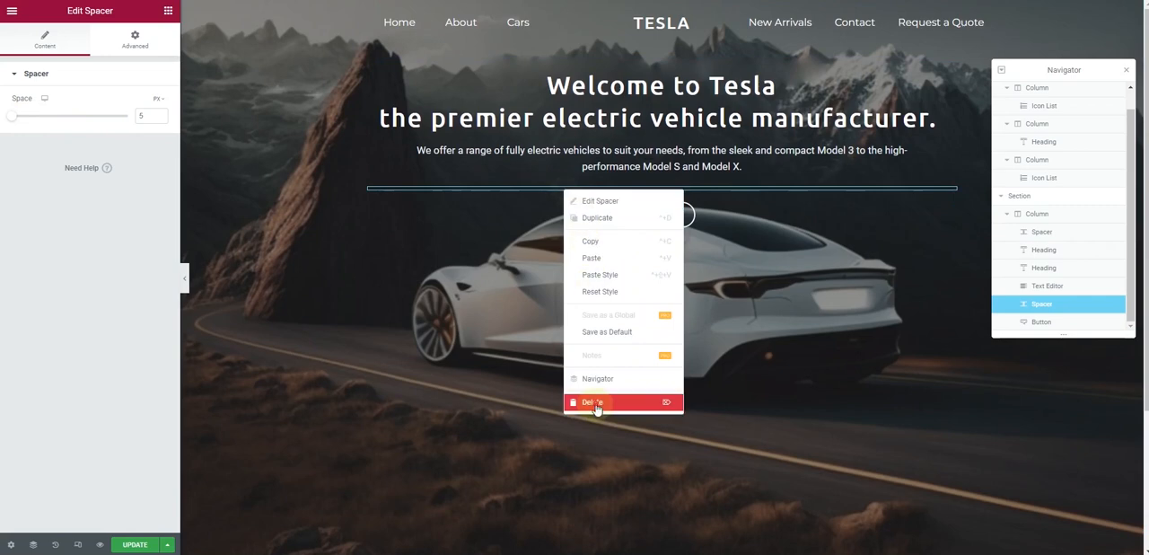
pyautogui.click(594, 404)
pyautogui.click(722, 195)
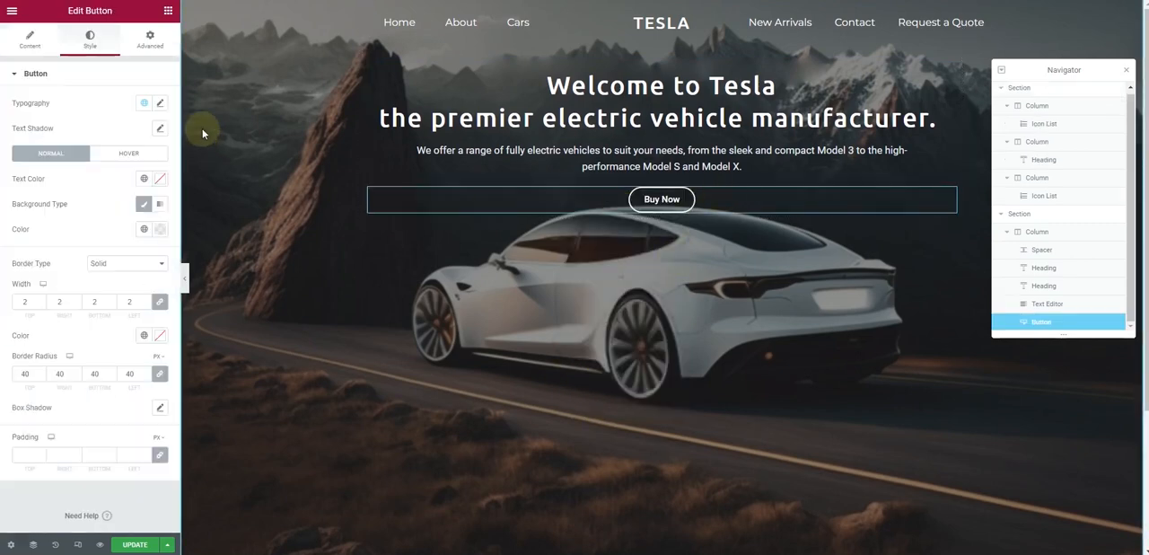
pyautogui.click(149, 39)
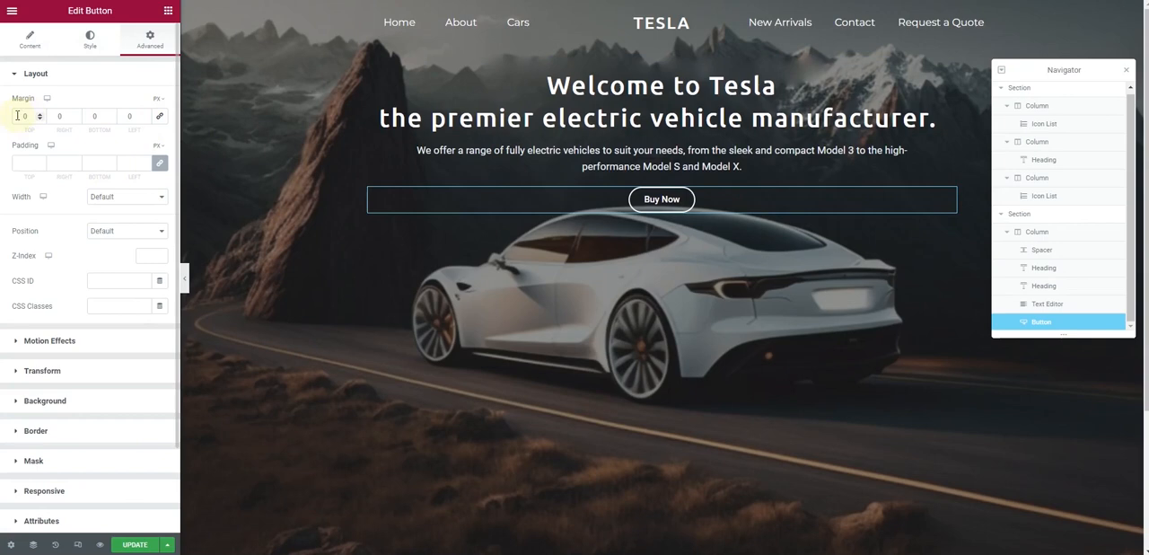
pyautogui.write('1')
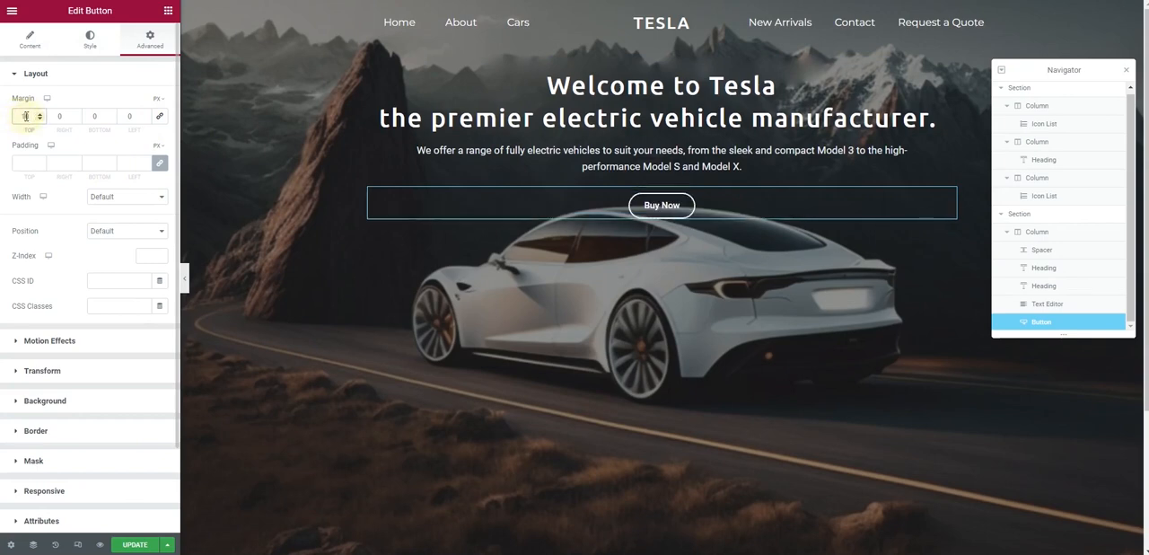
pyautogui.write('2')
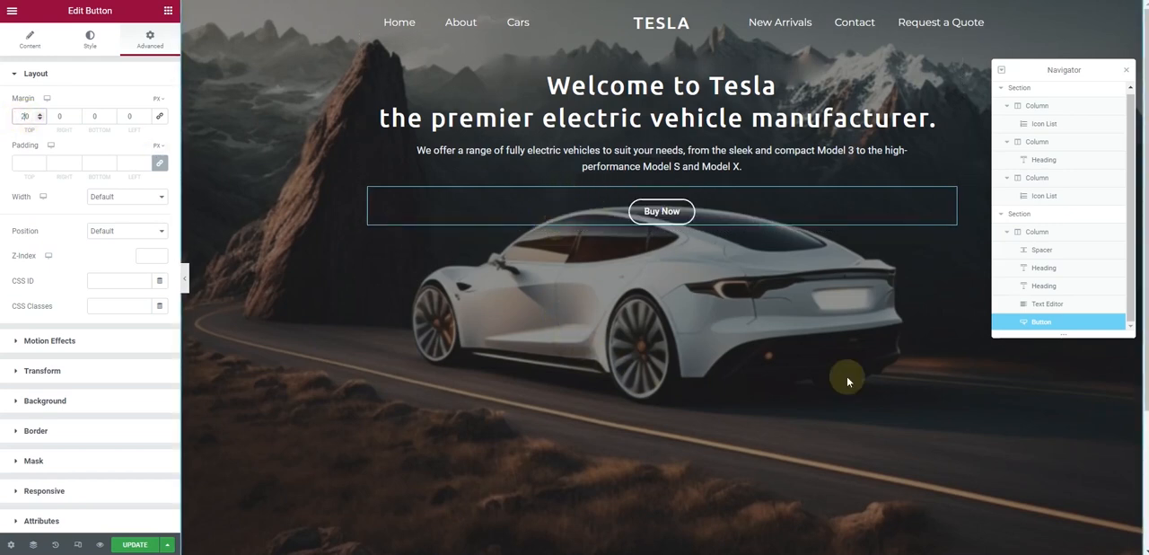
# Set the hero section's background image position to Top Center and review the page at full width
pyautogui.click(1042, 218)
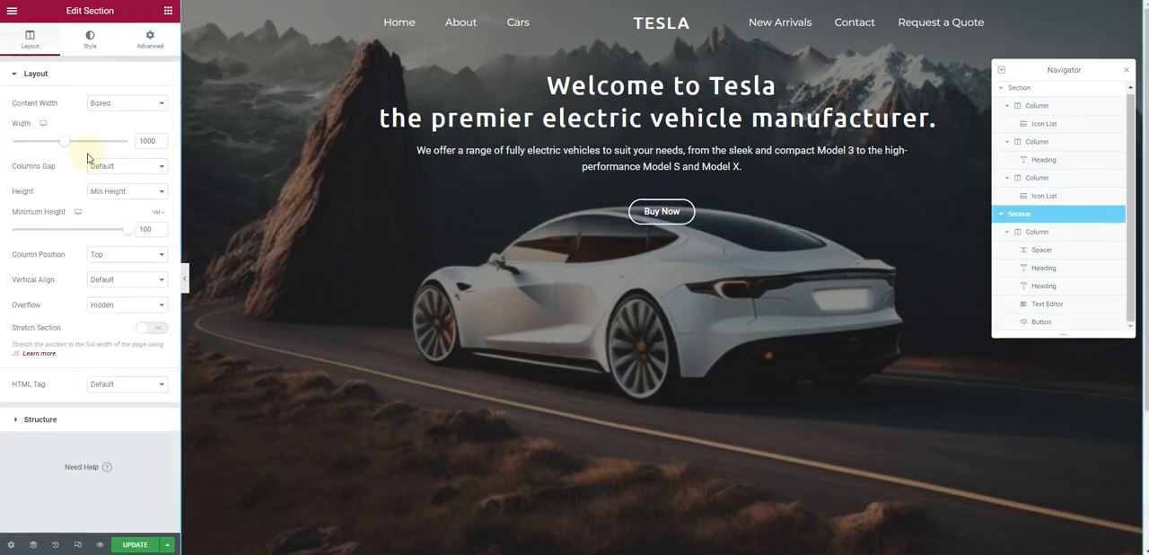
pyautogui.click(90, 40)
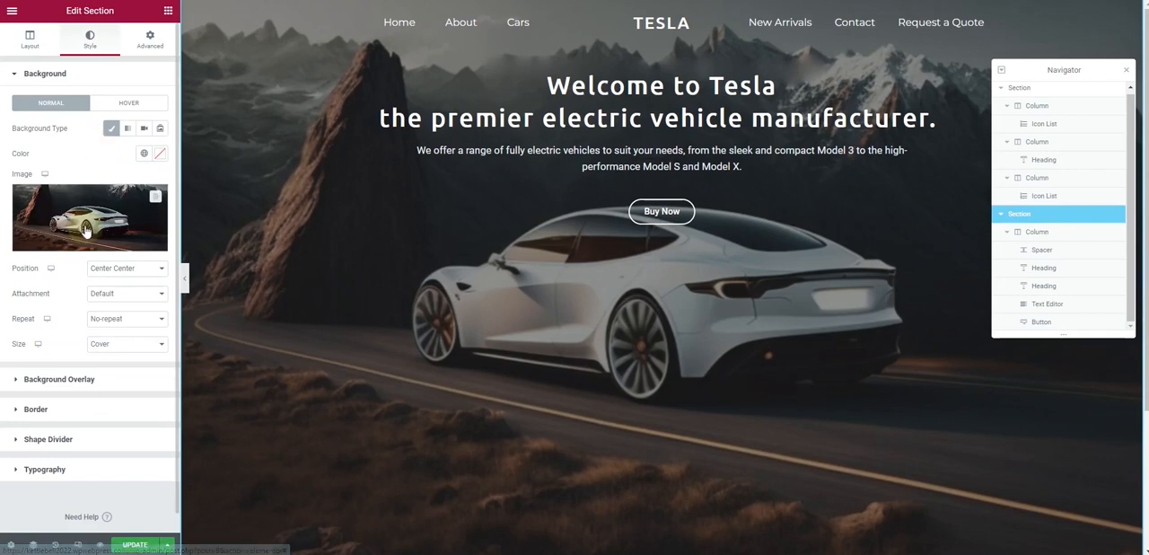
pyautogui.click(113, 270)
pyautogui.click(121, 319)
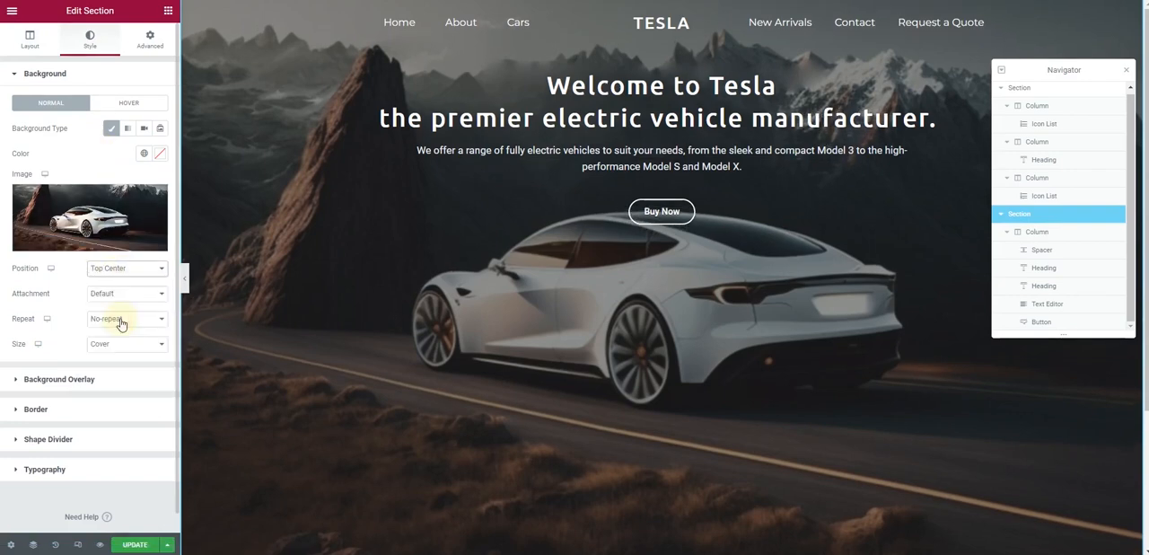
pyautogui.click(187, 283)
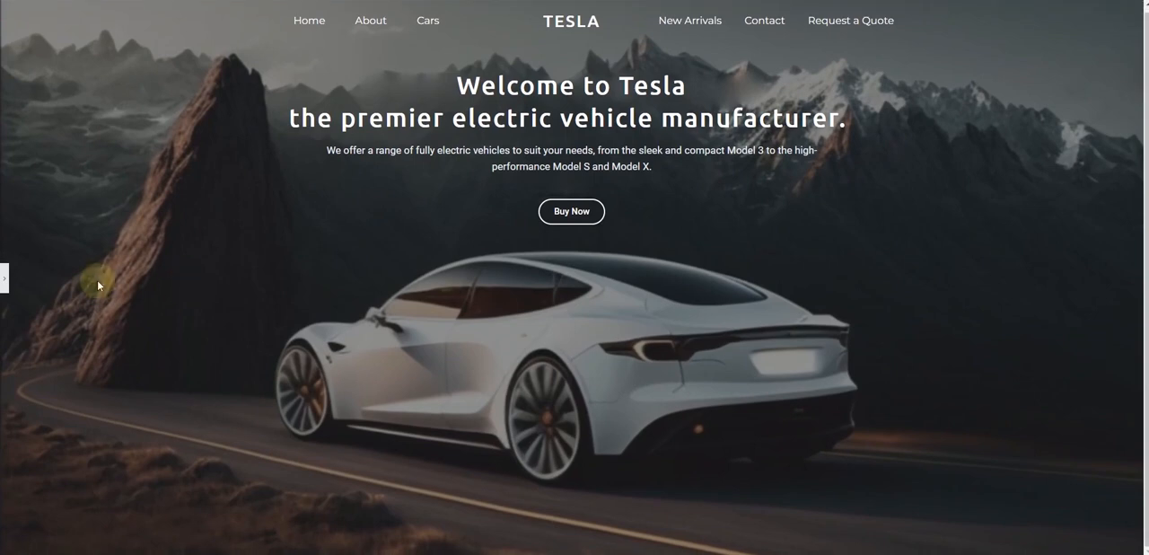
pyautogui.click(13, 280)
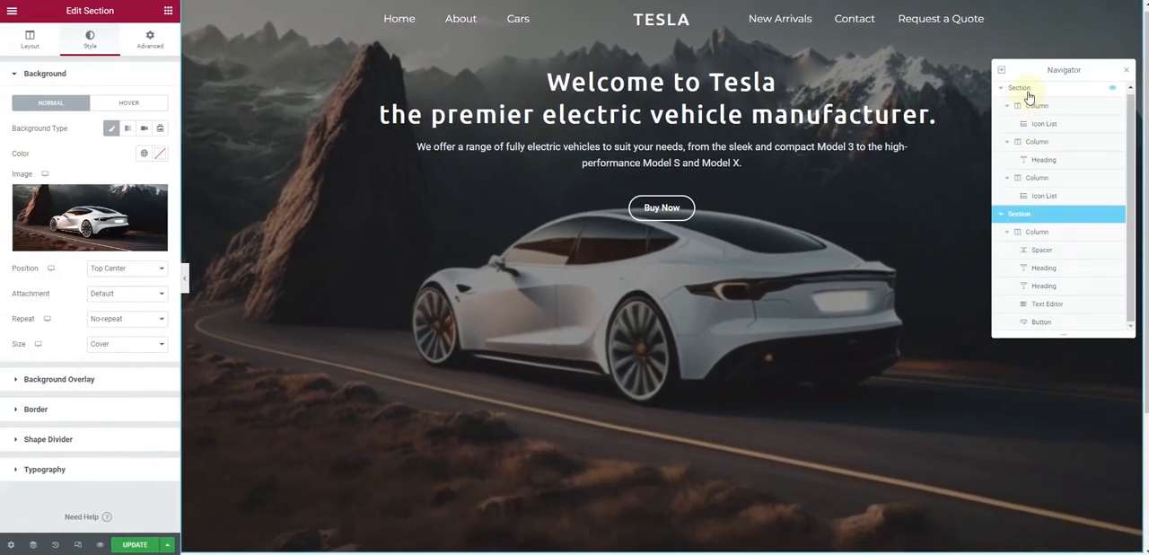
# Change the header section's bottom margin to -90 px and preview the page without the editing panel
pyautogui.click(1023, 89)
pyautogui.click(111, 120)
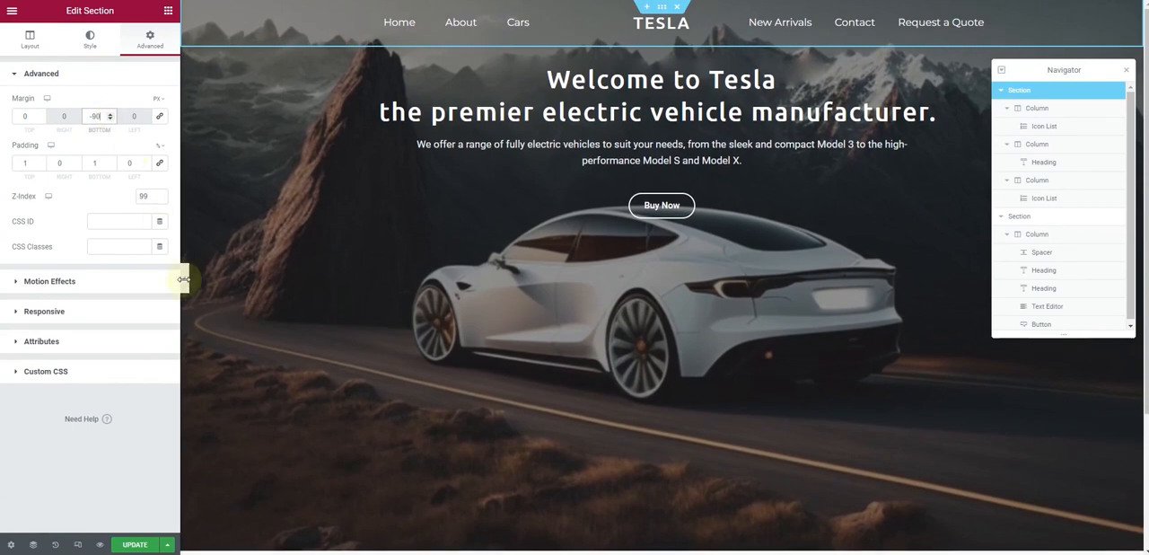
pyautogui.click(183, 279)
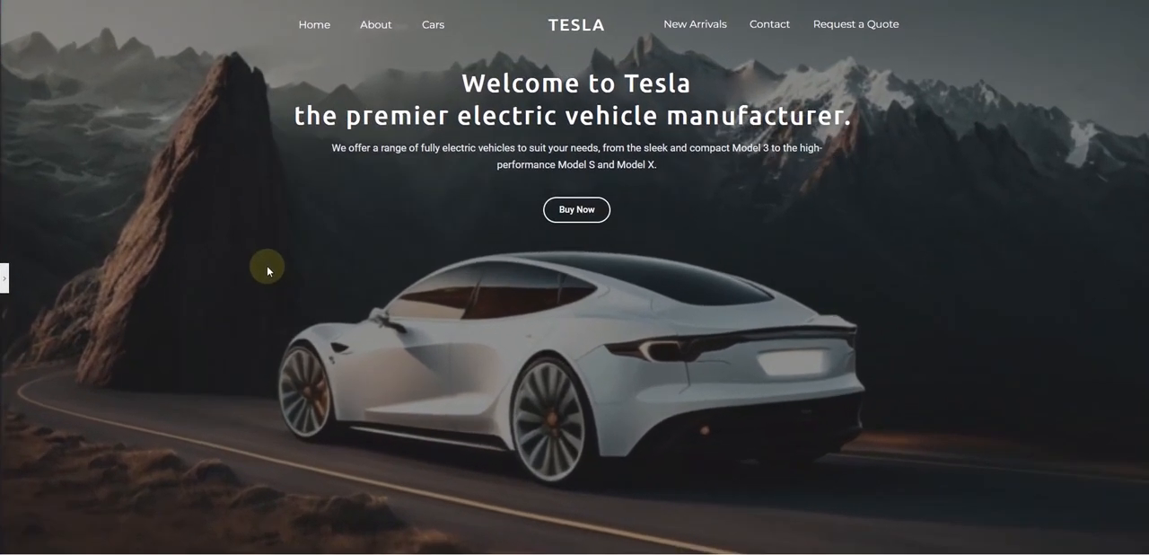
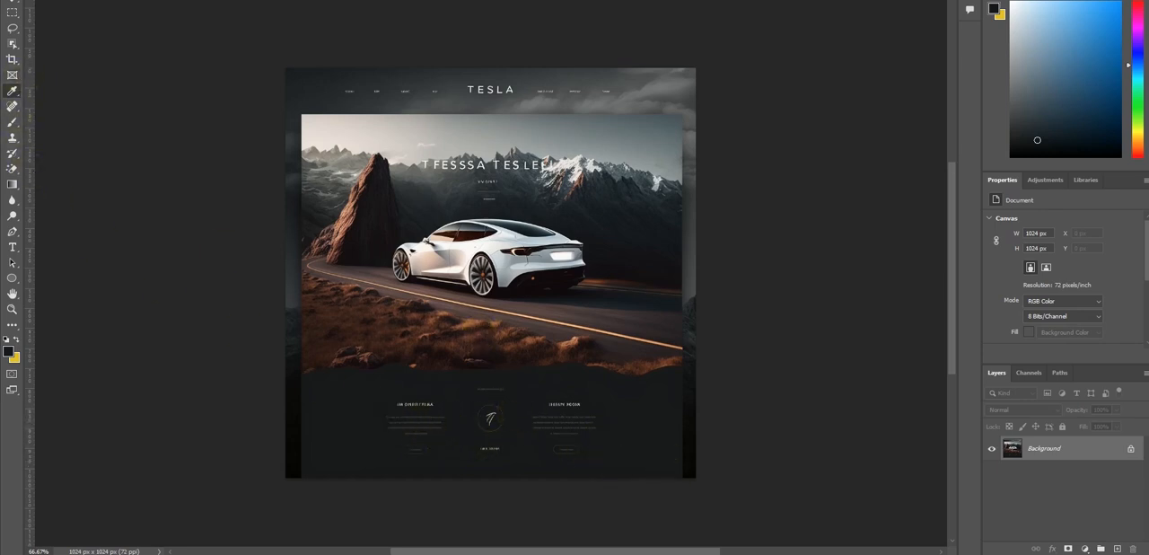
# Switch back to the Elementor page, restore the editing panel and add a three-column section below the hero
pyautogui.click(687, 553)
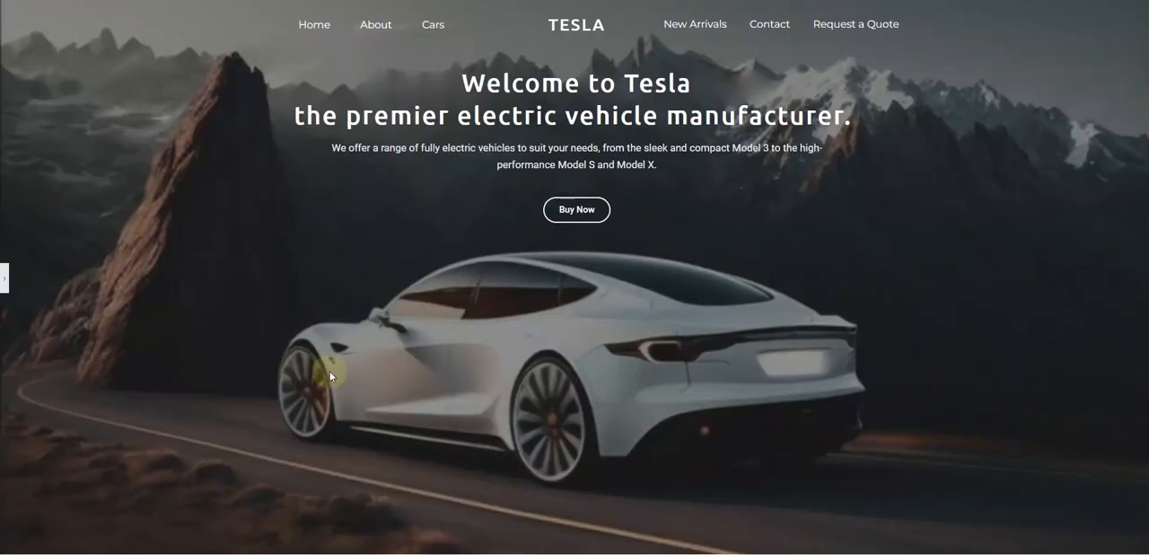
pyautogui.click(5, 278)
pyautogui.scroll(-3, 628, 269)
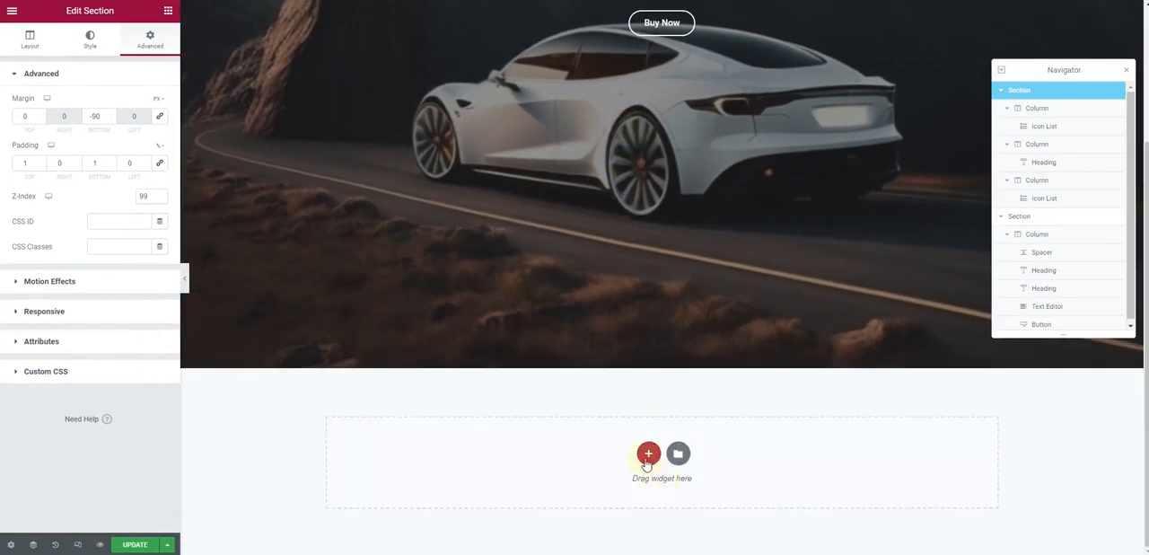
pyautogui.click(647, 456)
pyautogui.click(633, 490)
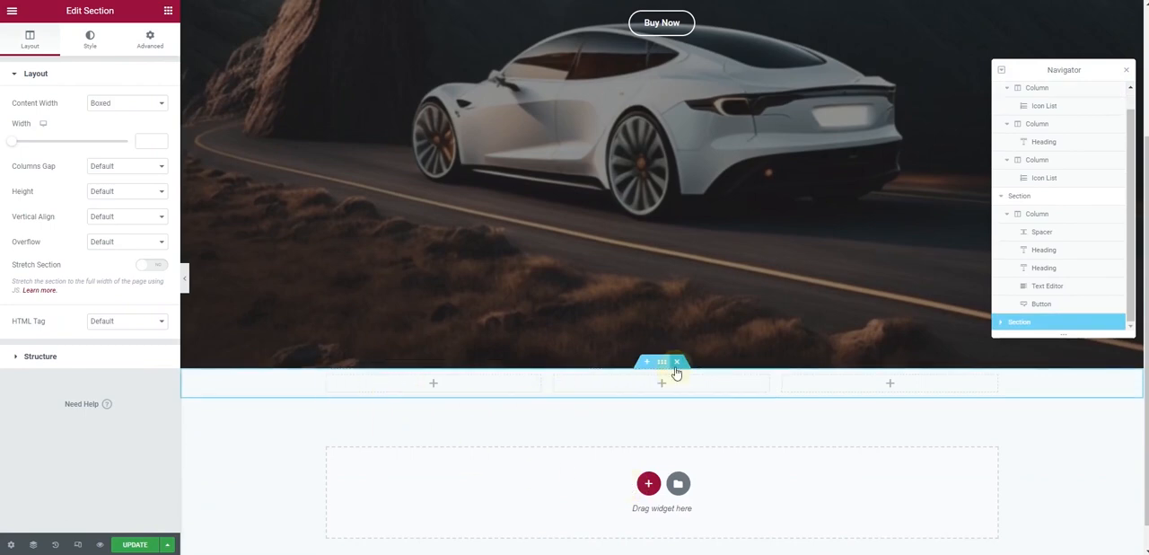
# Set the new three-column section's top and bottom padding to 5%
pyautogui.click(153, 38)
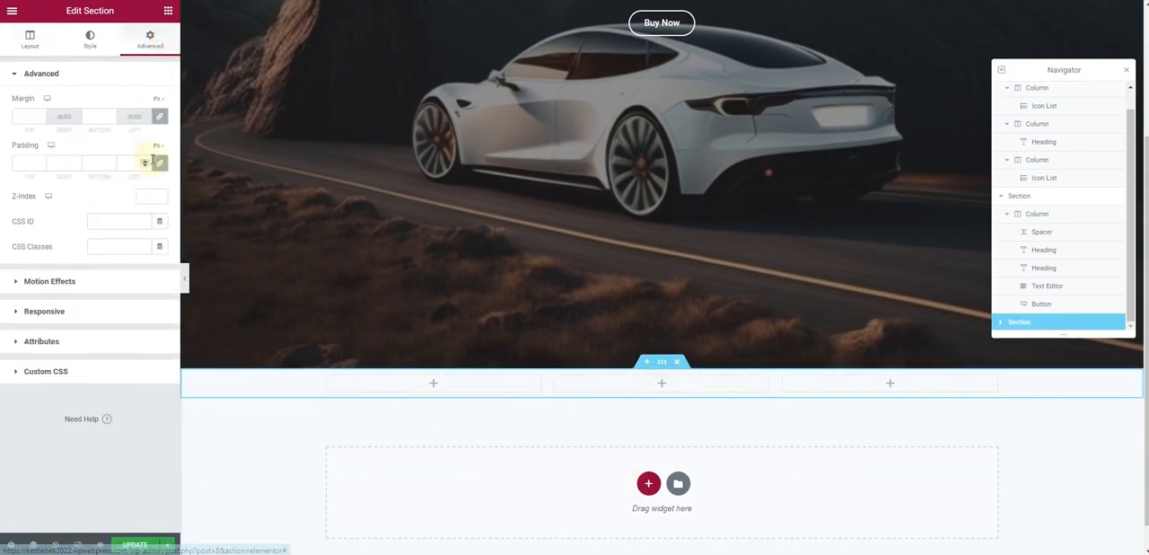
pyautogui.click(157, 177)
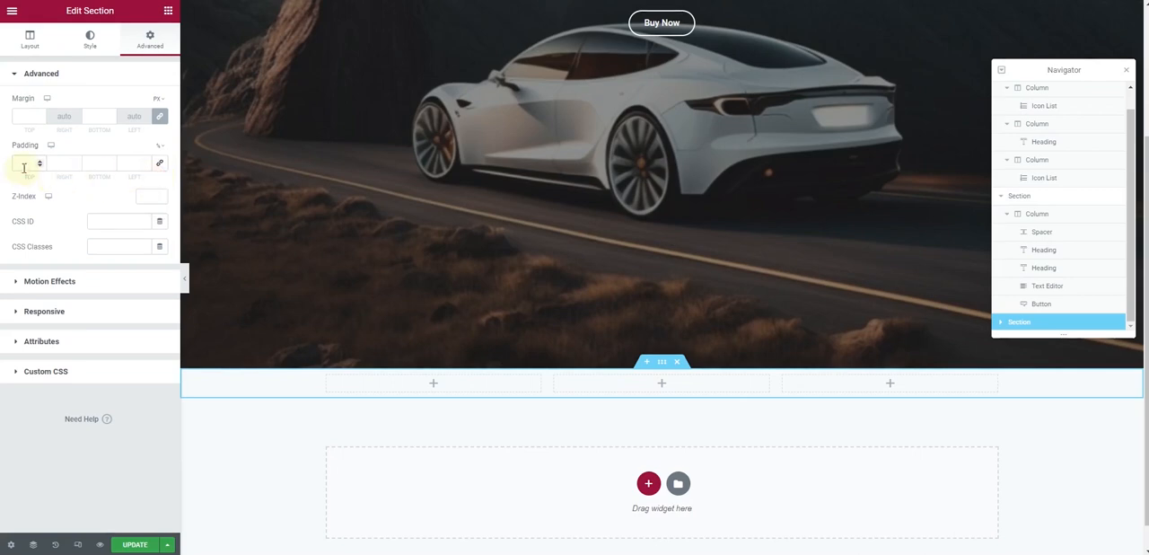
pyautogui.write('5')
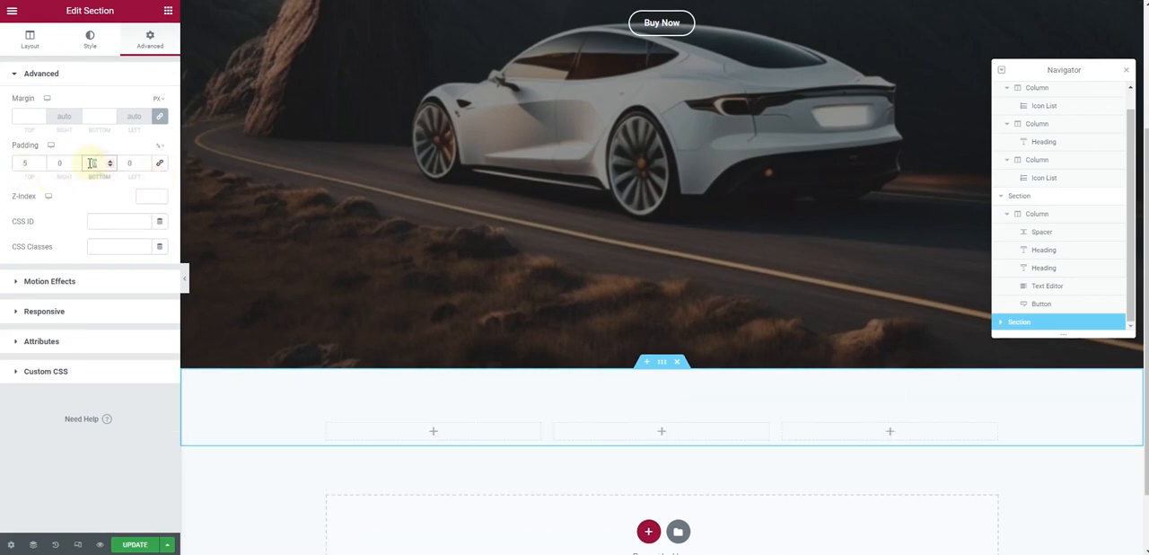
pyautogui.click(91, 162)
pyautogui.write('5')
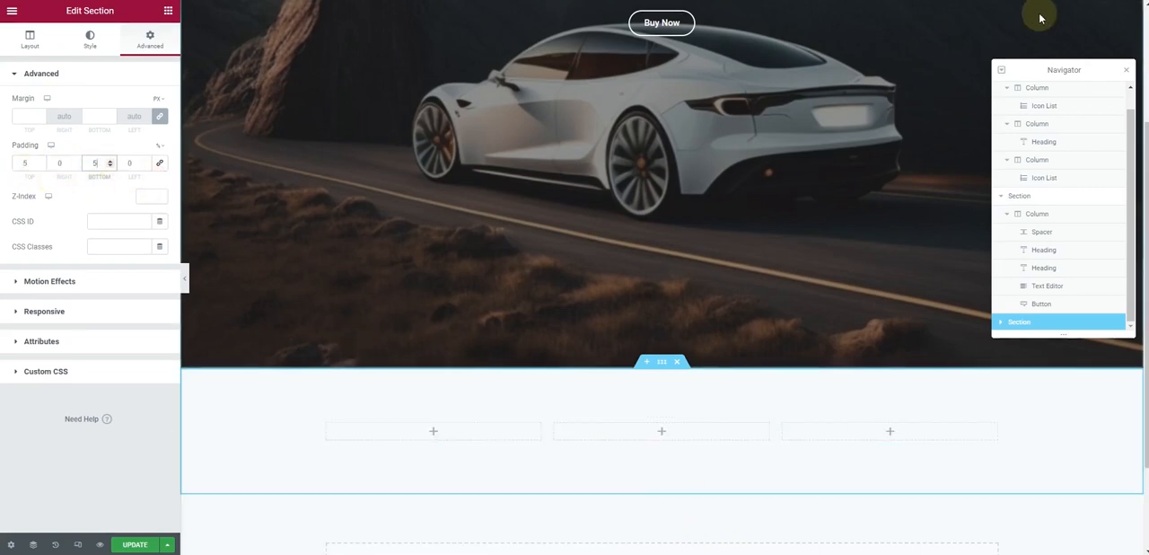
# Switch to Photoshop, sample the dark area beneath the hero image in the design and copy its hex code 181a1b
pyautogui.scroll(-2, 783, 249)
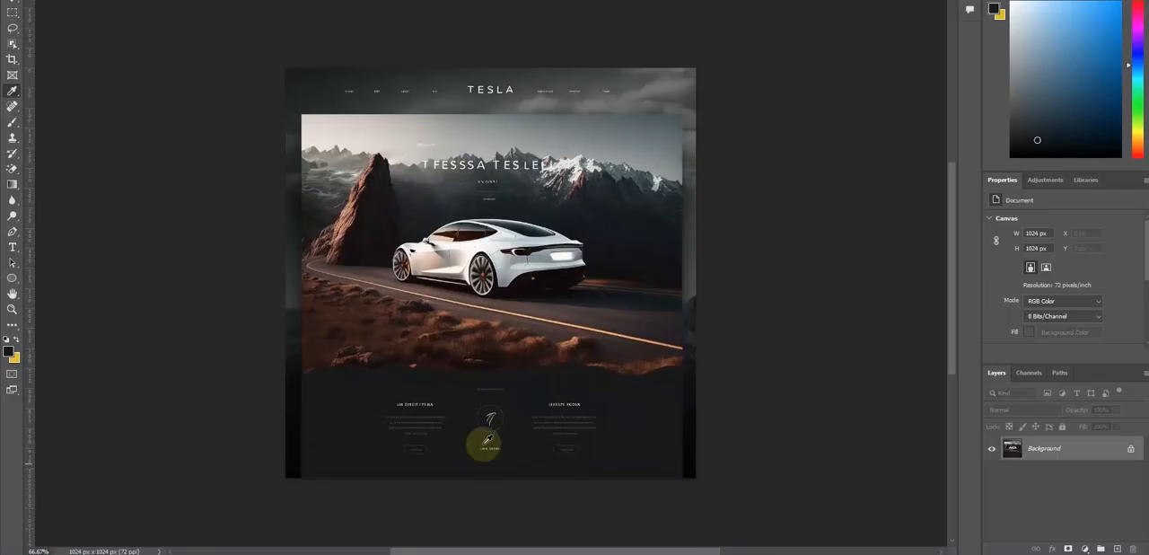
pyautogui.click(13, 93)
pyautogui.click(350, 386)
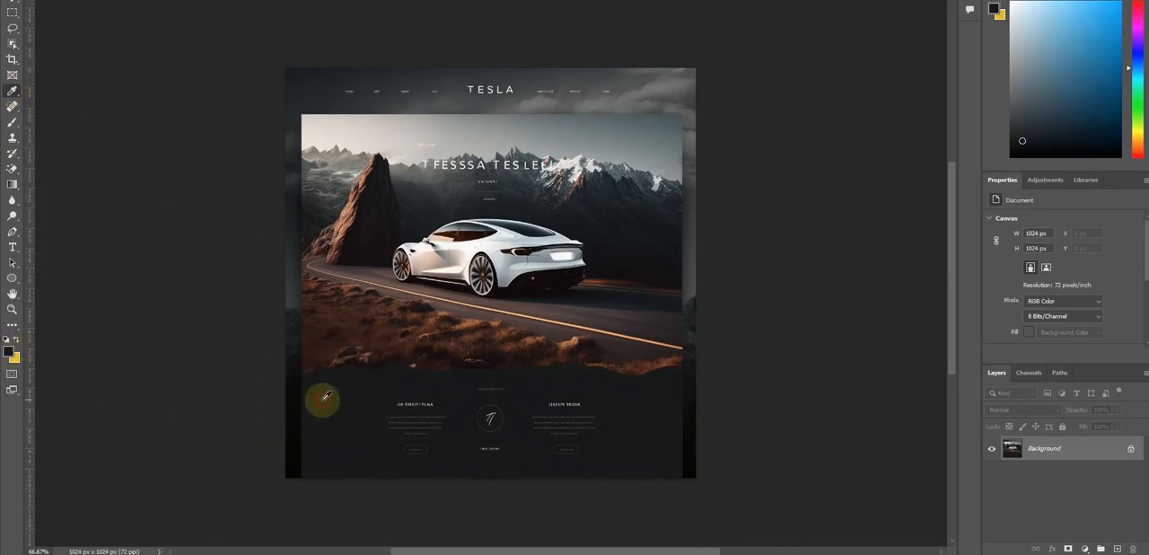
pyautogui.click(10, 350)
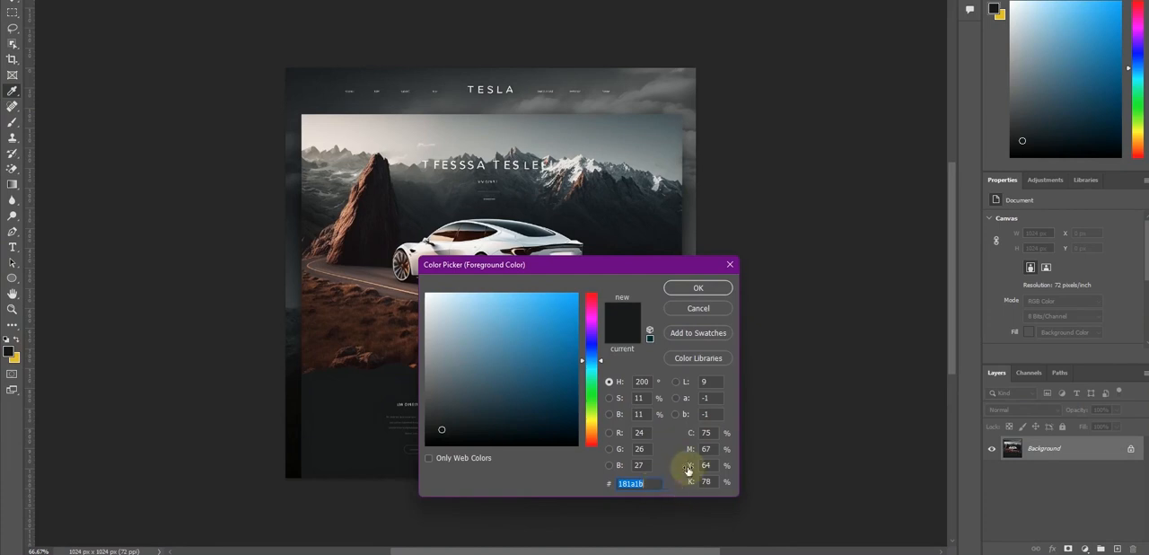
pyautogui.click(697, 288)
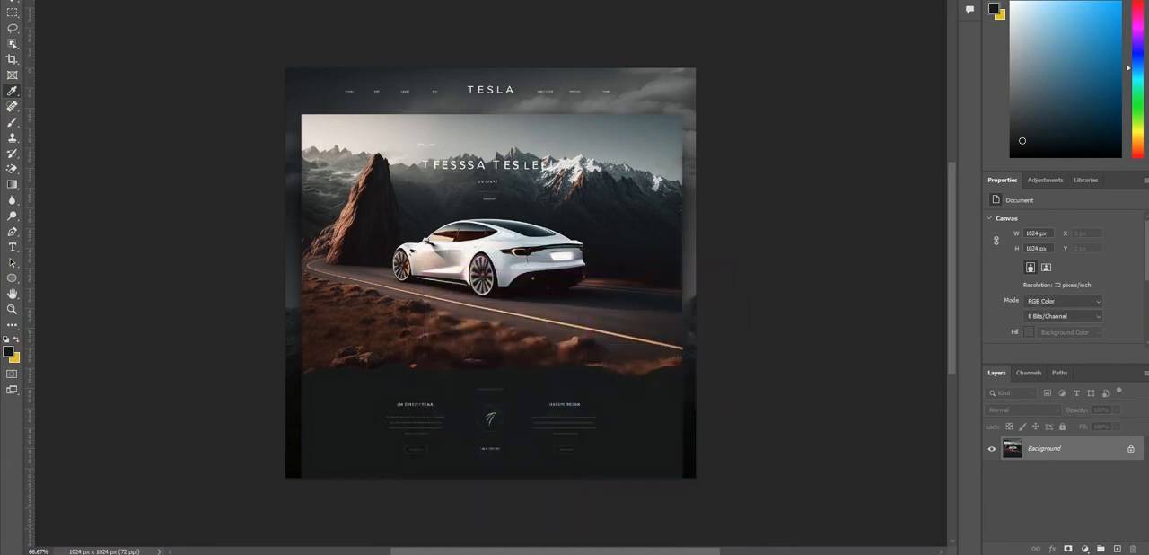
# Return to Elementor and give the three-column section a classic background color of 181a1b
pyautogui.click(688, 553)
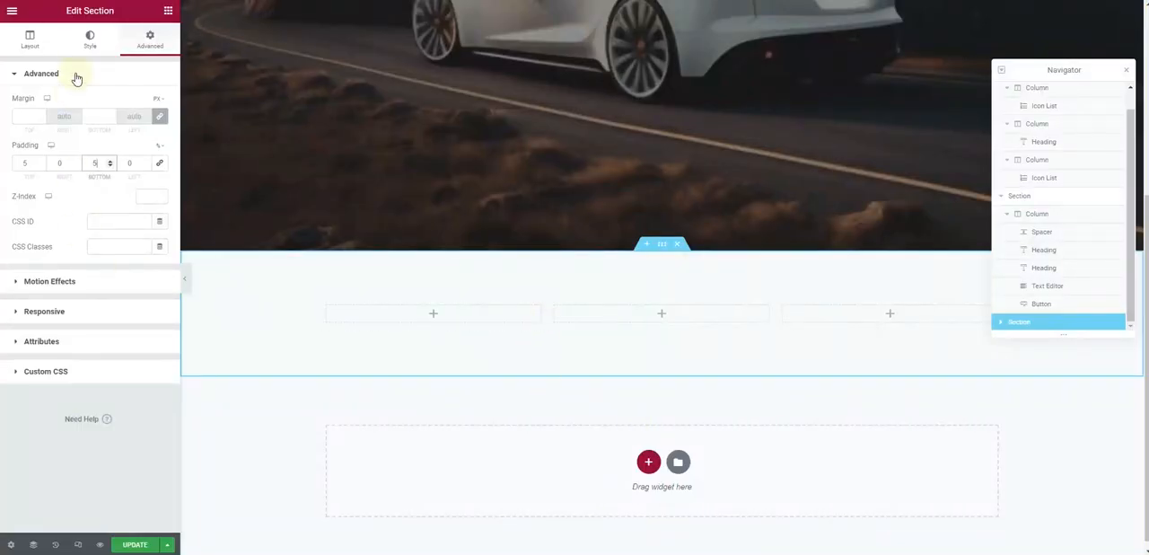
pyautogui.click(87, 40)
pyautogui.click(110, 129)
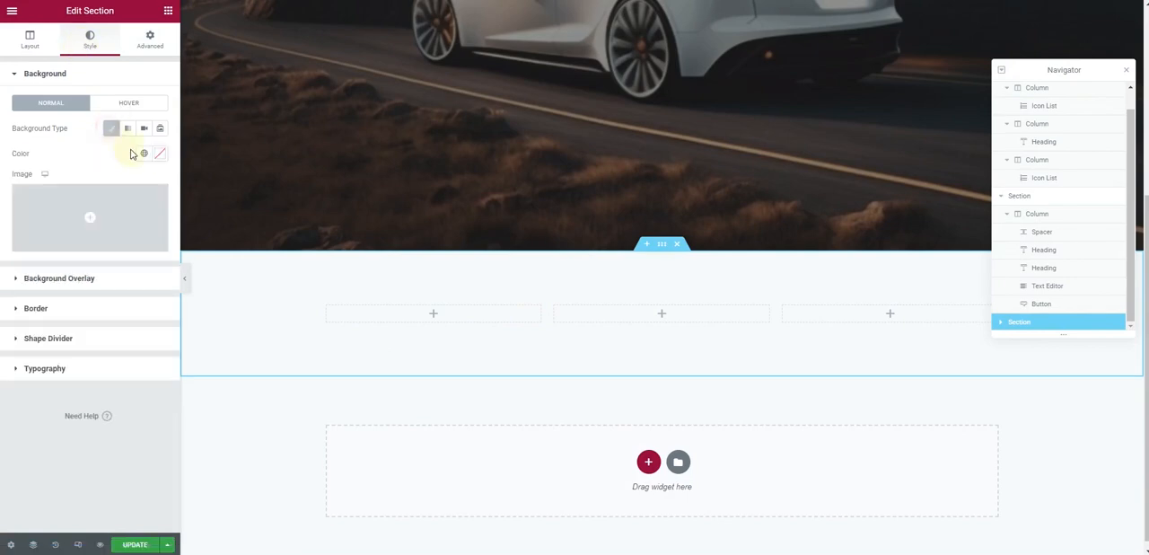
pyautogui.click(161, 156)
pyautogui.write('101a1b')
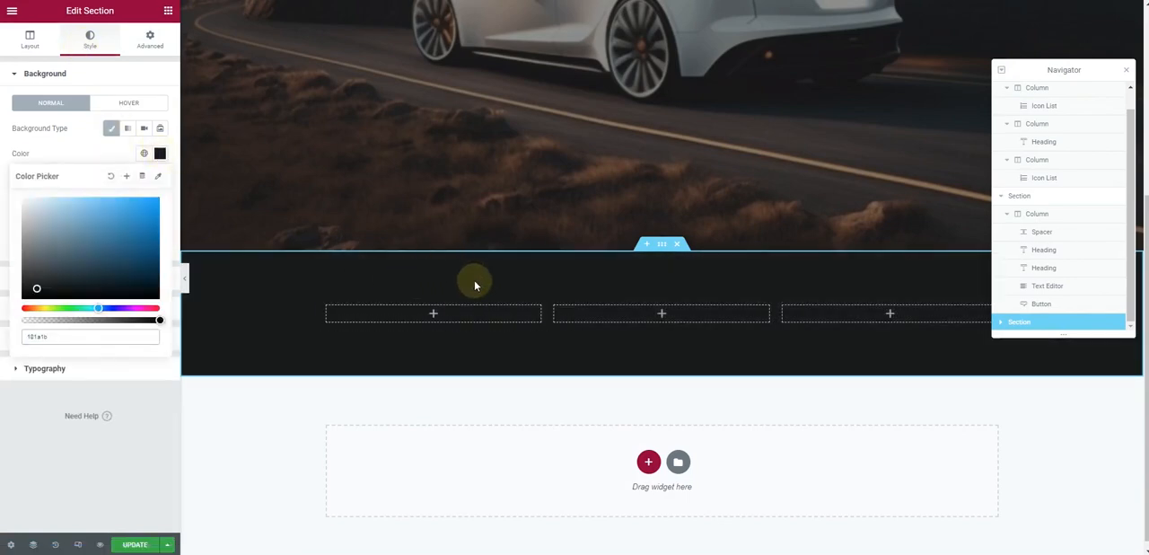
pyautogui.scroll(3, 473, 279)
pyautogui.scroll(1, 415, 186)
pyautogui.scroll(-4, 538, 242)
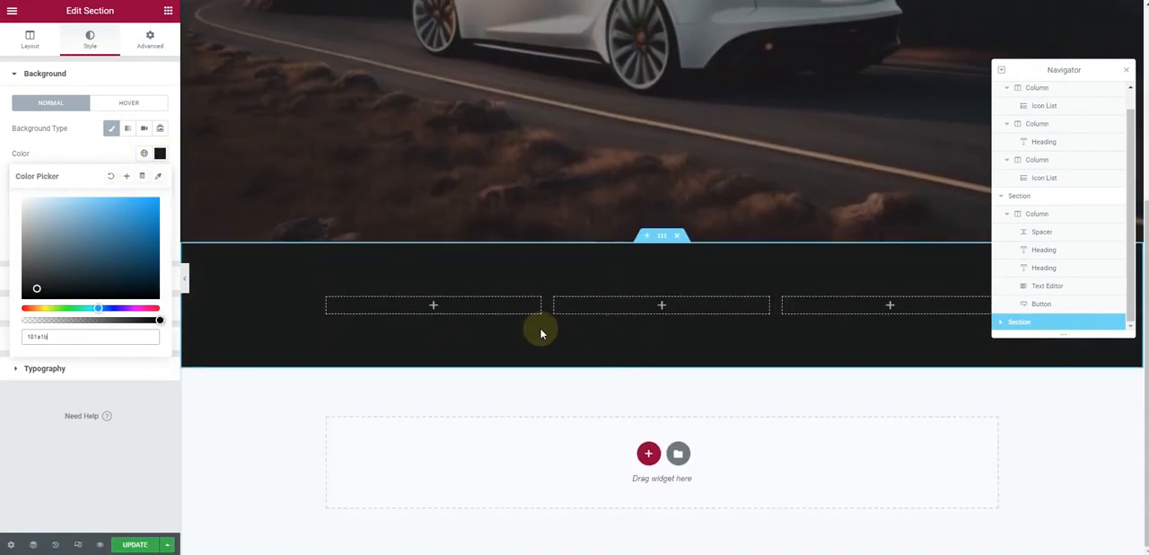
# Copy the hero's "Welcome to Tesla" heading and paste it into the first column of the dark section
pyautogui.scroll(3, 572, 318)
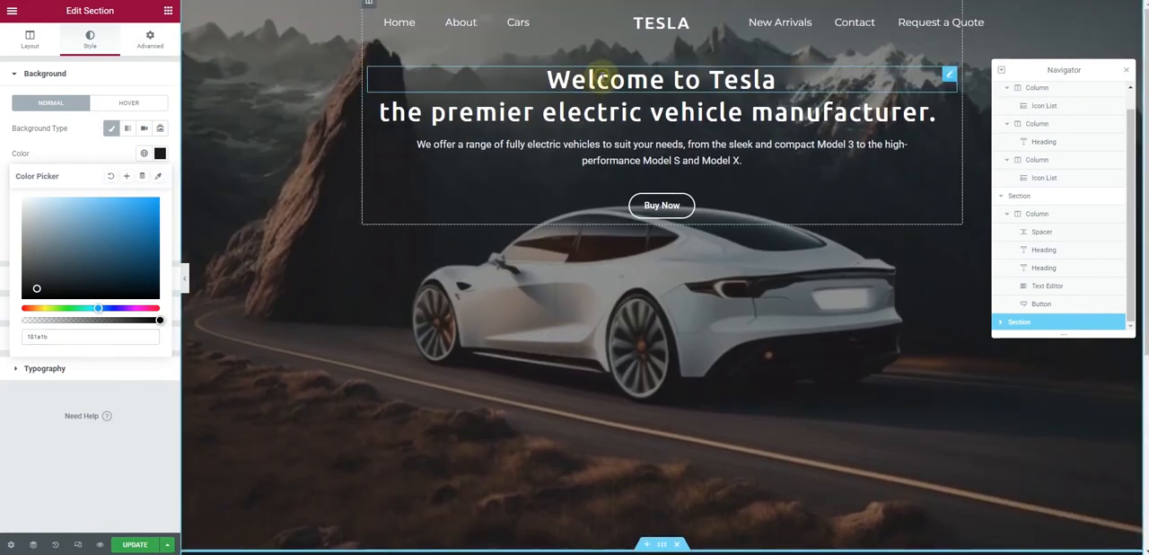
pyautogui.rightClick(602, 76)
pyautogui.click(635, 131)
pyautogui.scroll(-4, 474, 194)
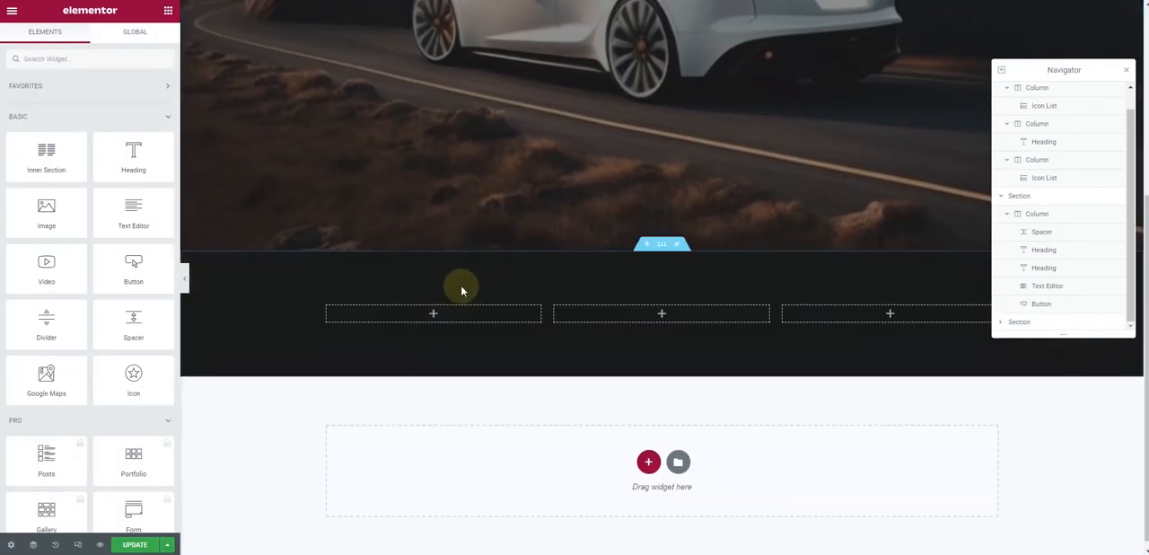
pyautogui.rightClick(457, 311)
pyautogui.click(487, 404)
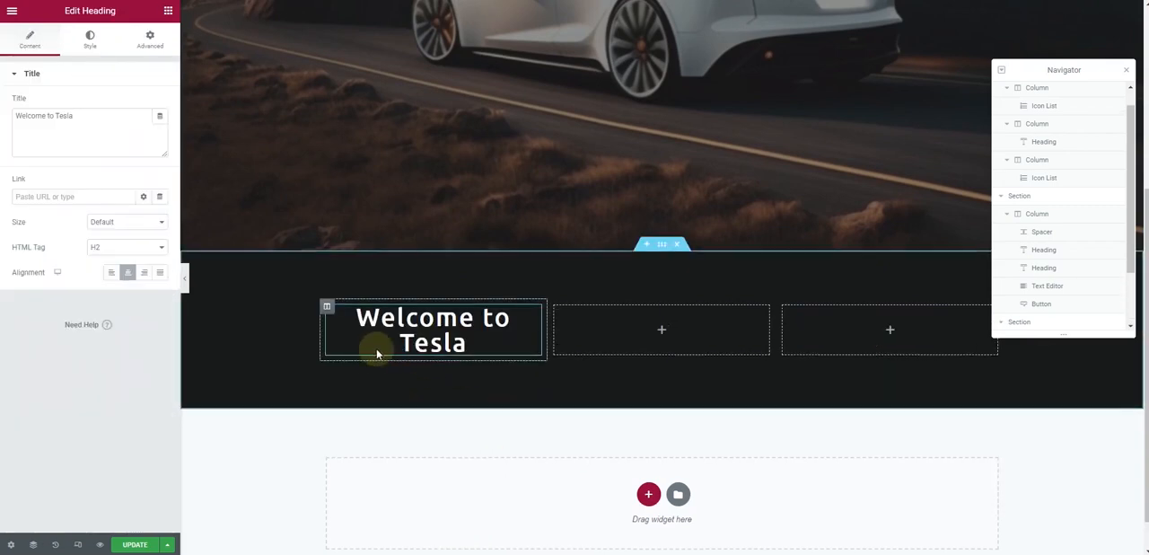
# Set the first column heading's font size to 26 px
pyautogui.click(382, 349)
pyautogui.click(89, 39)
pyautogui.click(160, 128)
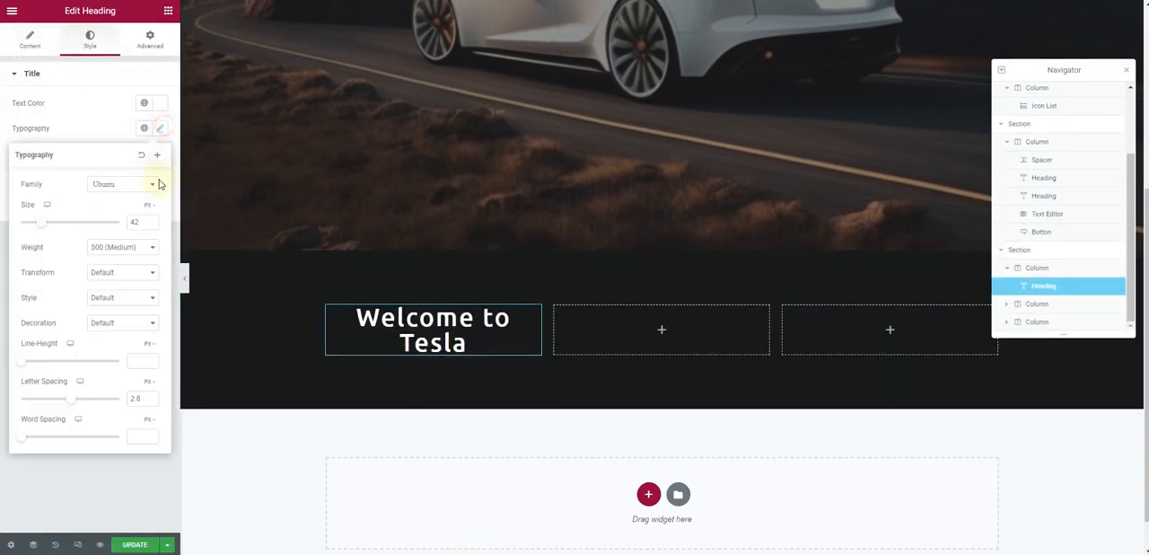
pyautogui.write('26')
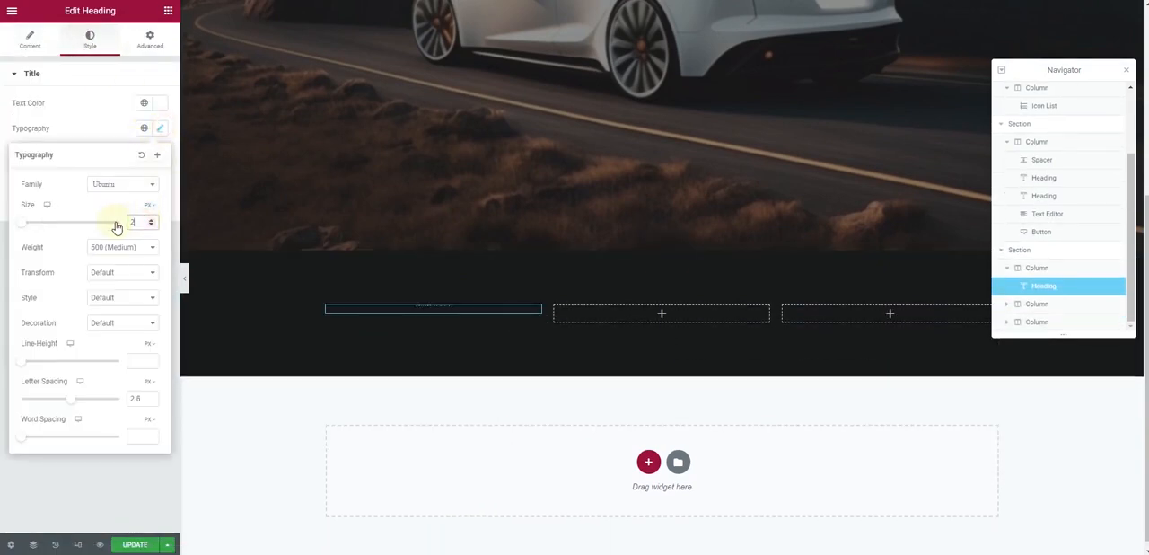
# Copy the hero's descriptive paragraph and paste it below the heading in the first column
pyautogui.scroll(5, 645, 222)
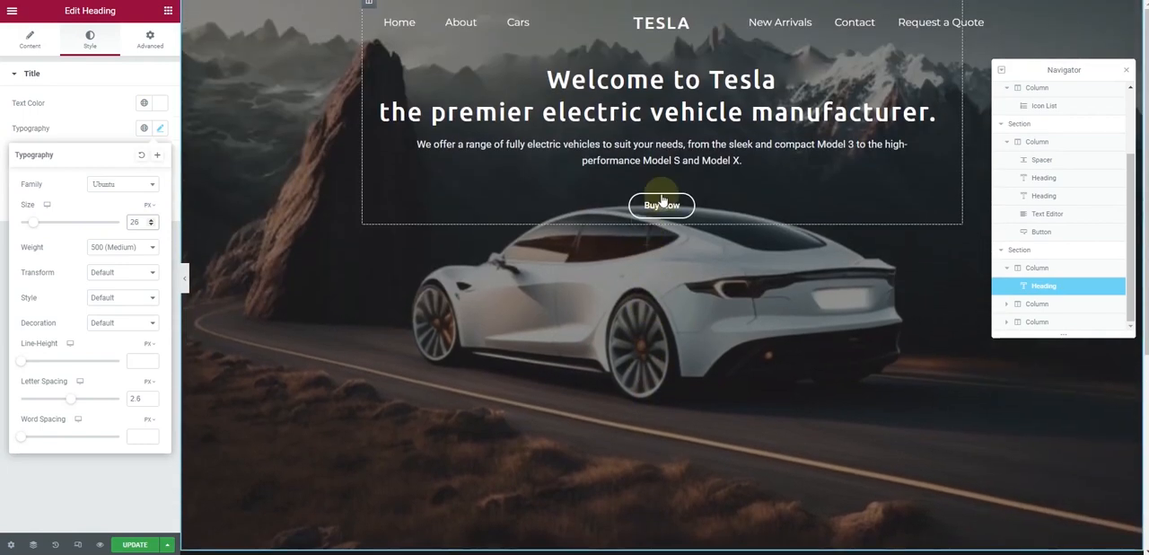
pyautogui.rightClick(648, 154)
pyautogui.click(680, 199)
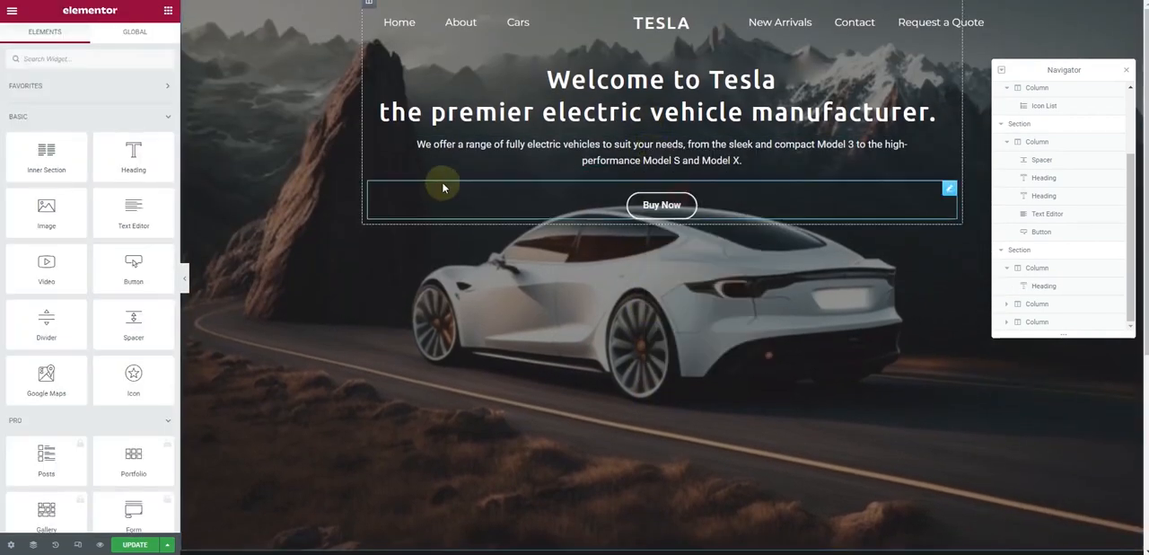
pyautogui.scroll(-5, 440, 184)
pyautogui.rightClick(458, 302)
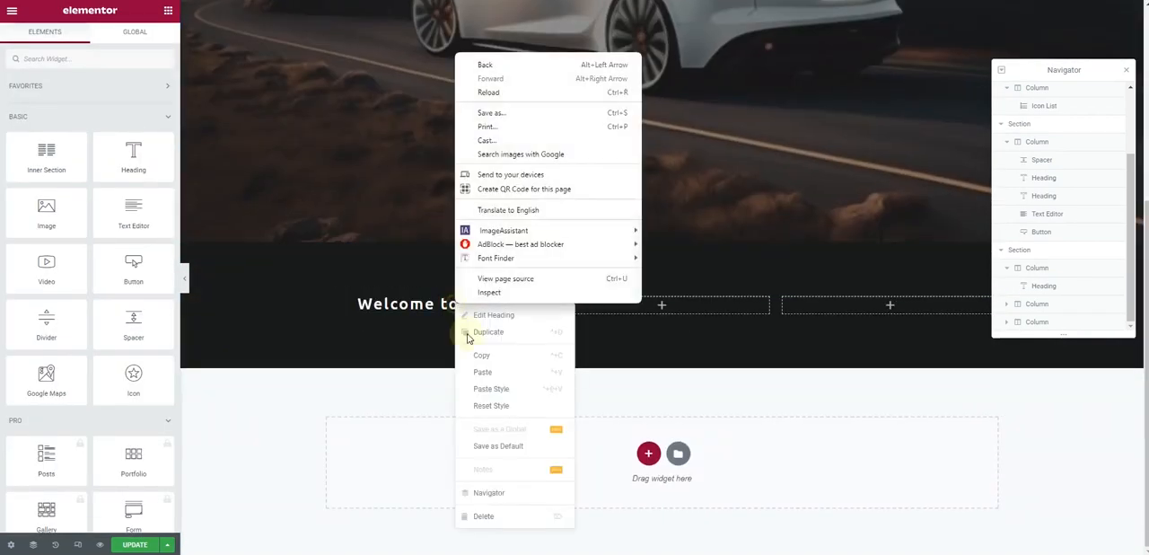
pyautogui.click(479, 371)
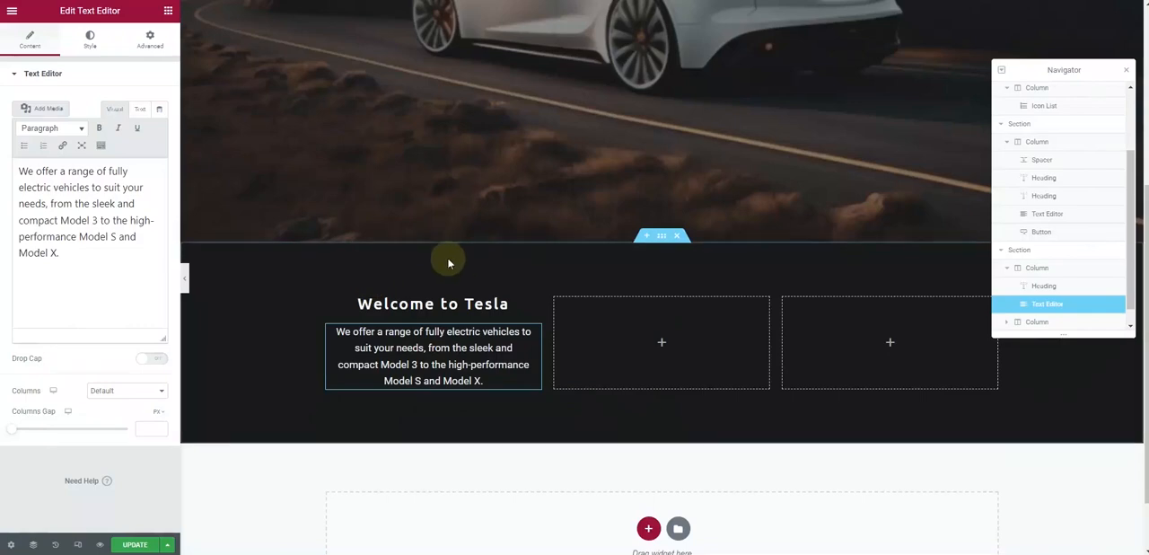
# Copy the hero's Buy Now button below the paragraph in the first column and set its top margin to 10 px
pyautogui.scroll(5, 449, 256)
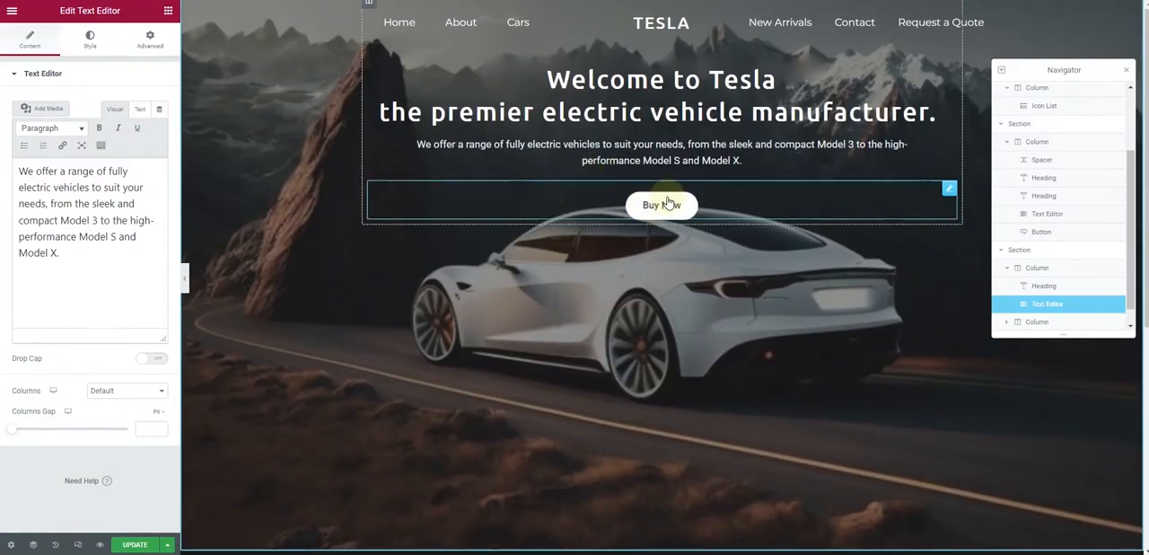
pyautogui.rightClick(671, 201)
pyautogui.click(694, 251)
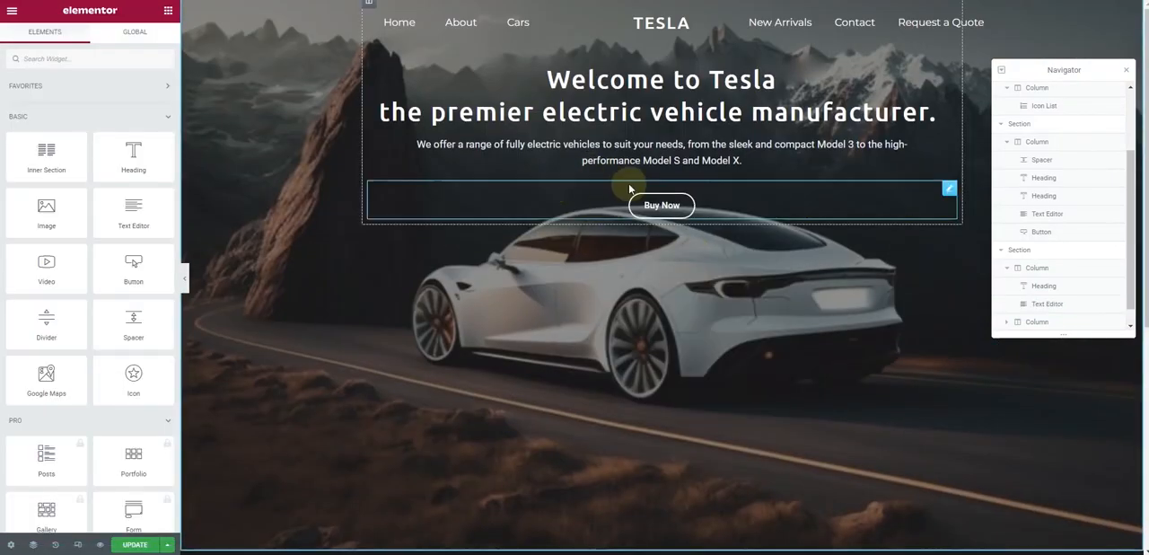
pyautogui.rightClick(652, 209)
pyautogui.click(675, 260)
pyautogui.scroll(-5, 482, 249)
pyautogui.rightClick(455, 303)
pyautogui.click(480, 366)
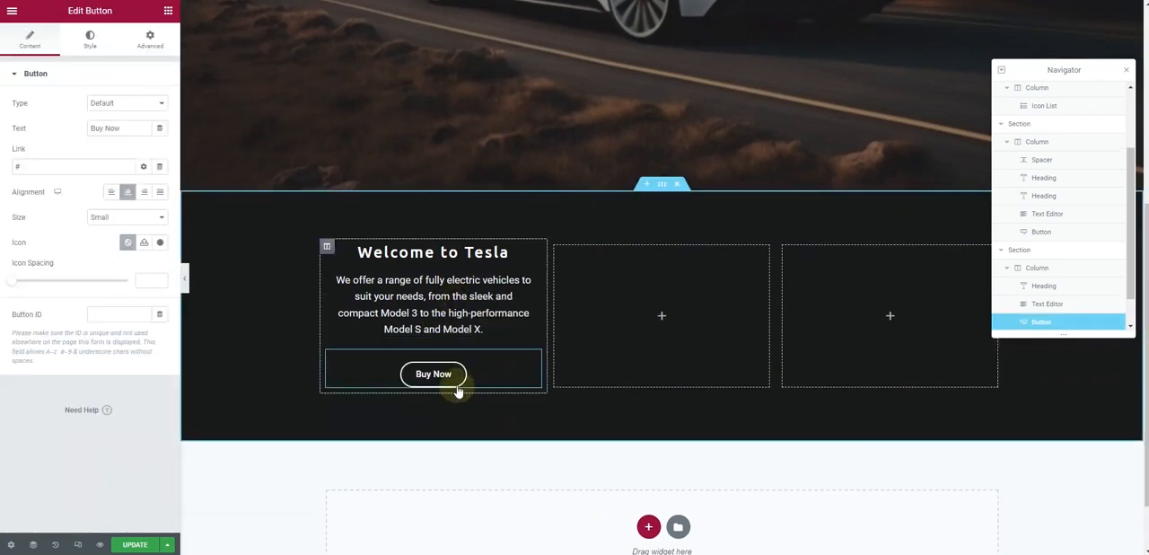
pyautogui.click(135, 41)
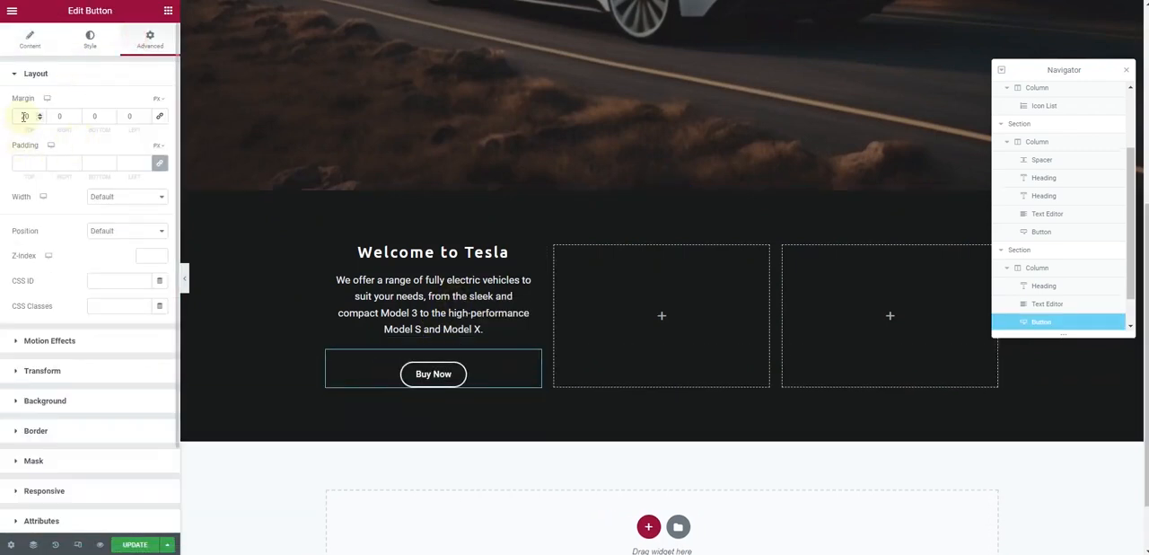
# Make the first column paragraph's text color semi-transparent as #EDF2F7A3 and copy that color code
pyautogui.click(533, 275)
pyautogui.click(90, 38)
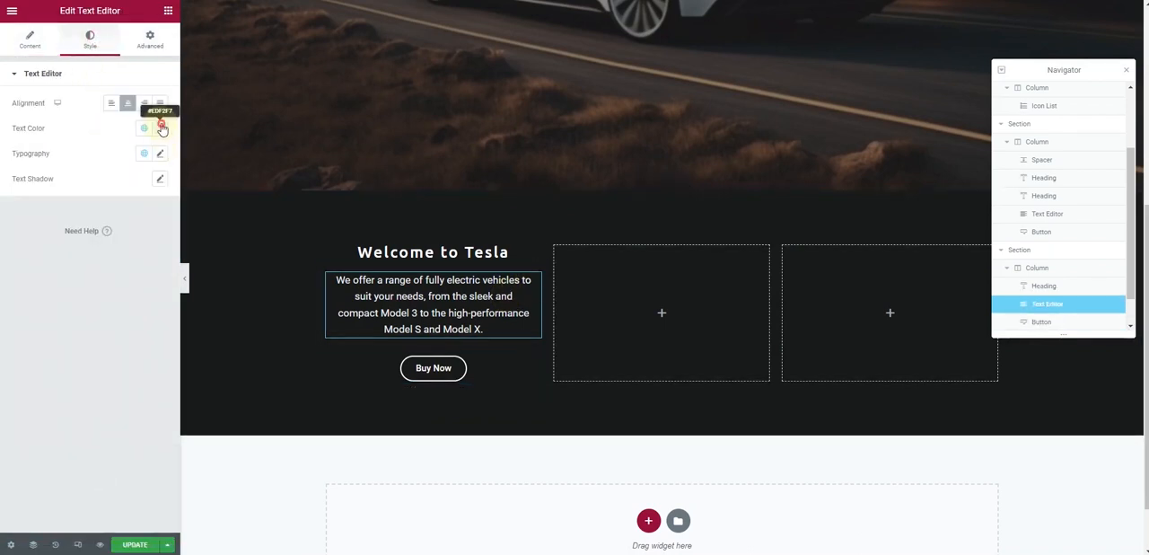
pyautogui.click(159, 128)
pyautogui.moveTo(158, 292); pyautogui.dragTo(128, 294)
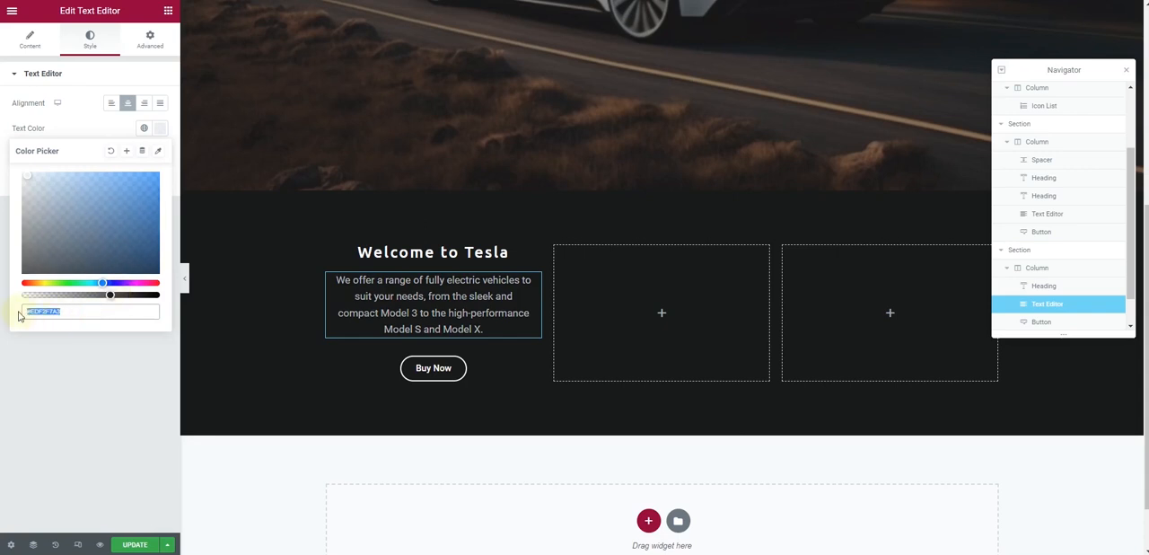
# Set the first column button's border and text colors to #EDF2F7A3, and open its hover style settings
pyautogui.click(456, 367)
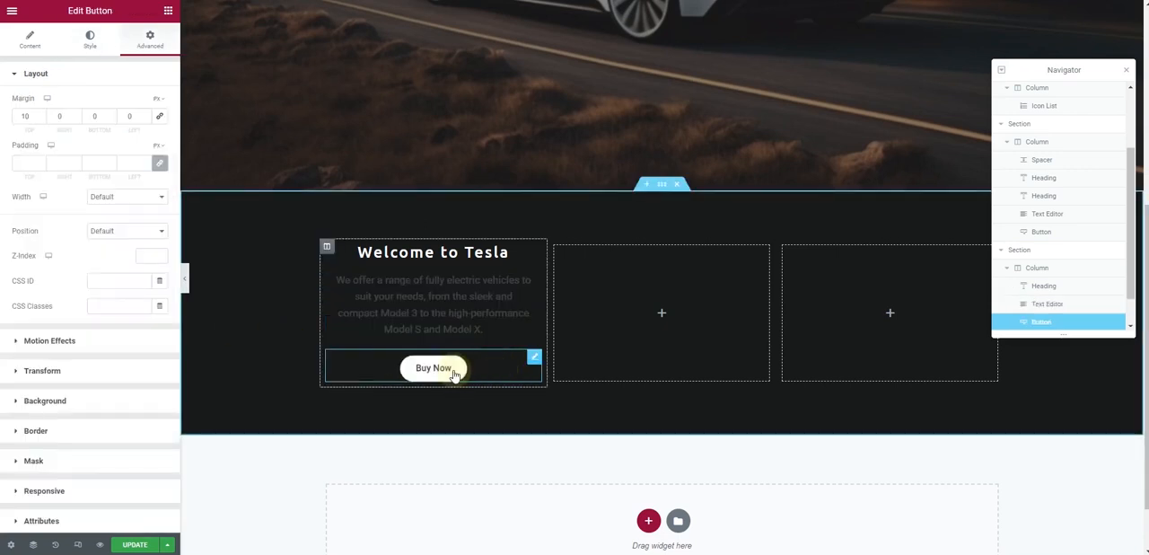
pyautogui.click(87, 40)
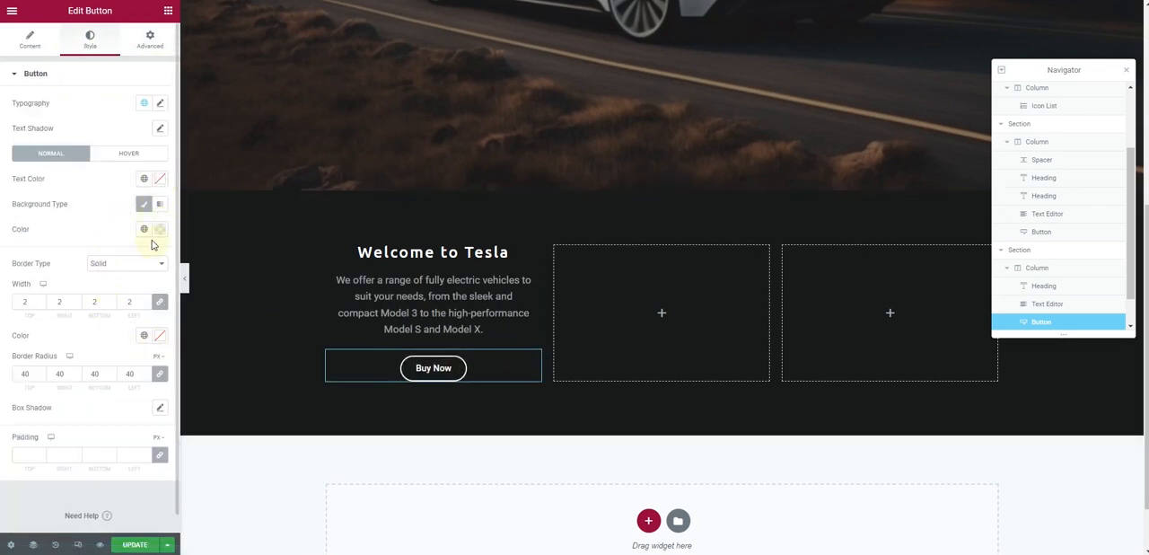
pyautogui.click(162, 338)
pyautogui.hotkey('ctrl', 'v')
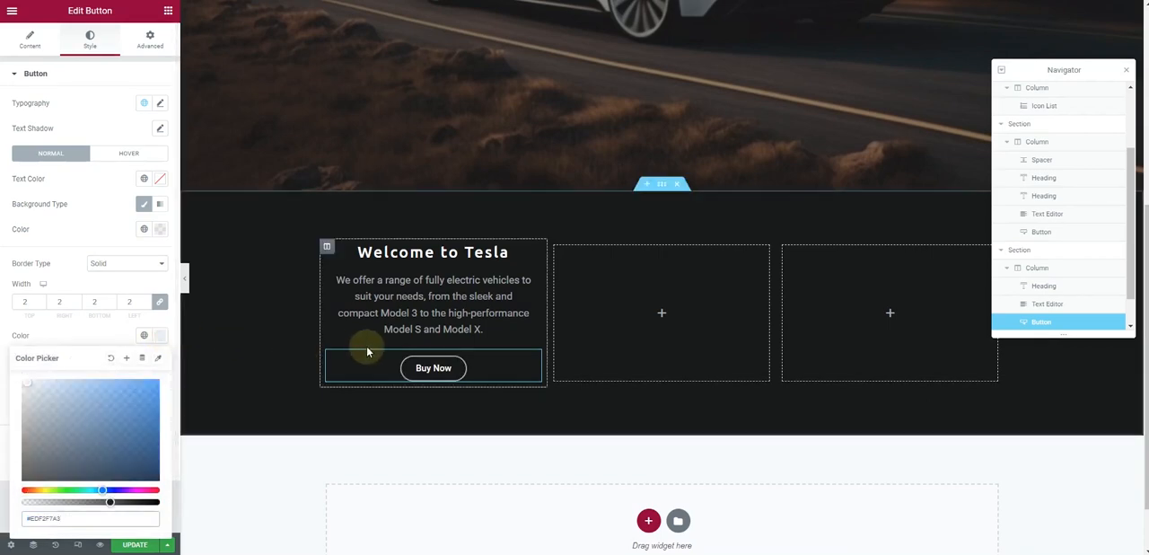
pyautogui.click(159, 179)
pyautogui.hotkey('ctrl', 'v')
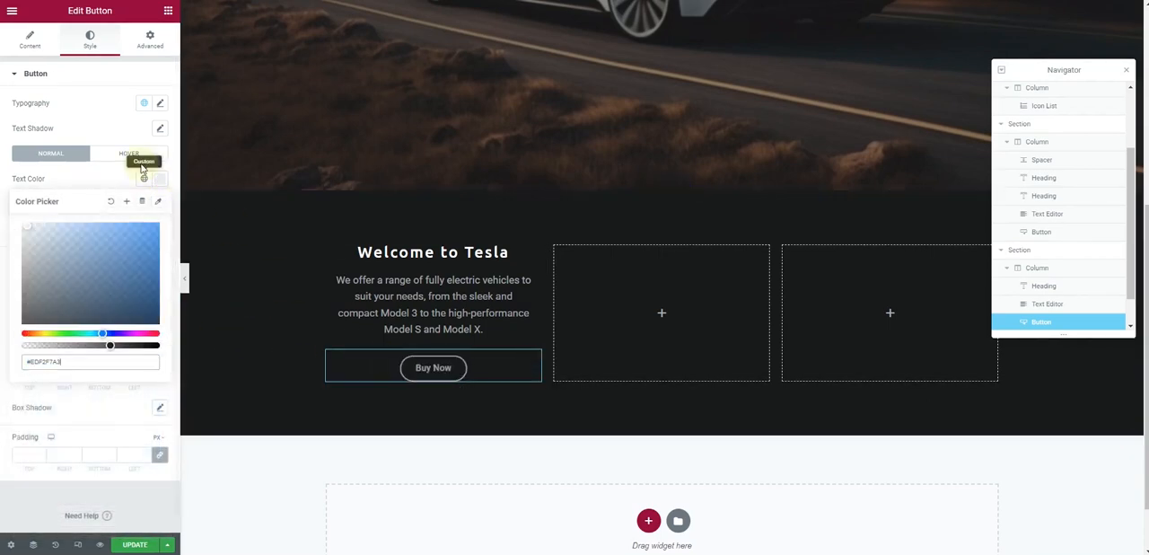
pyautogui.click(128, 154)
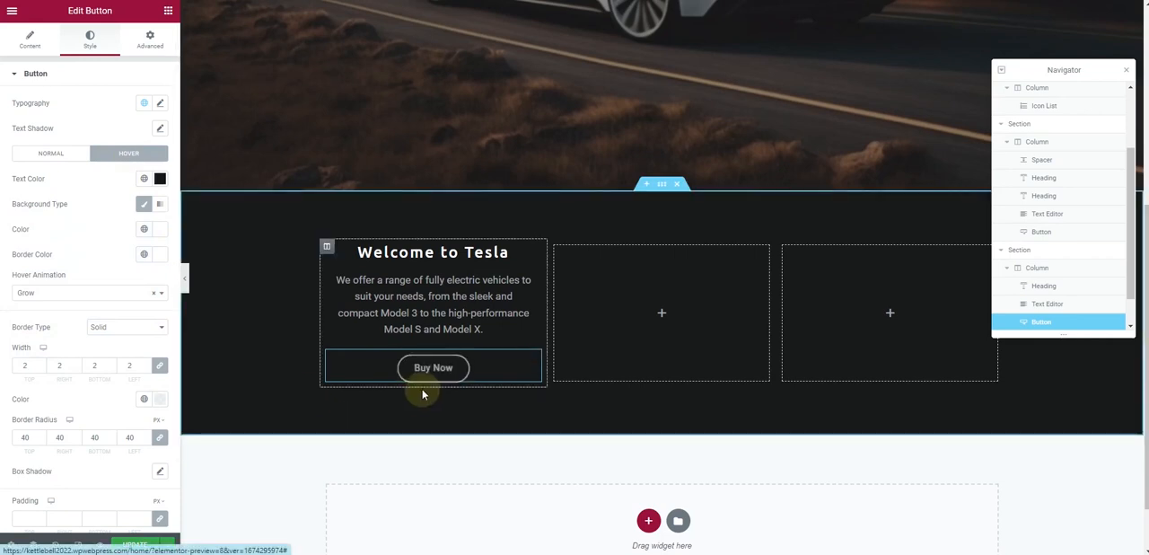
# Copy the first column's Welcome to Tesla heading and its paragraph into the third column of the dark section
pyautogui.rightClick(535, 252)
pyautogui.click(583, 305)
pyautogui.rightClick(853, 298)
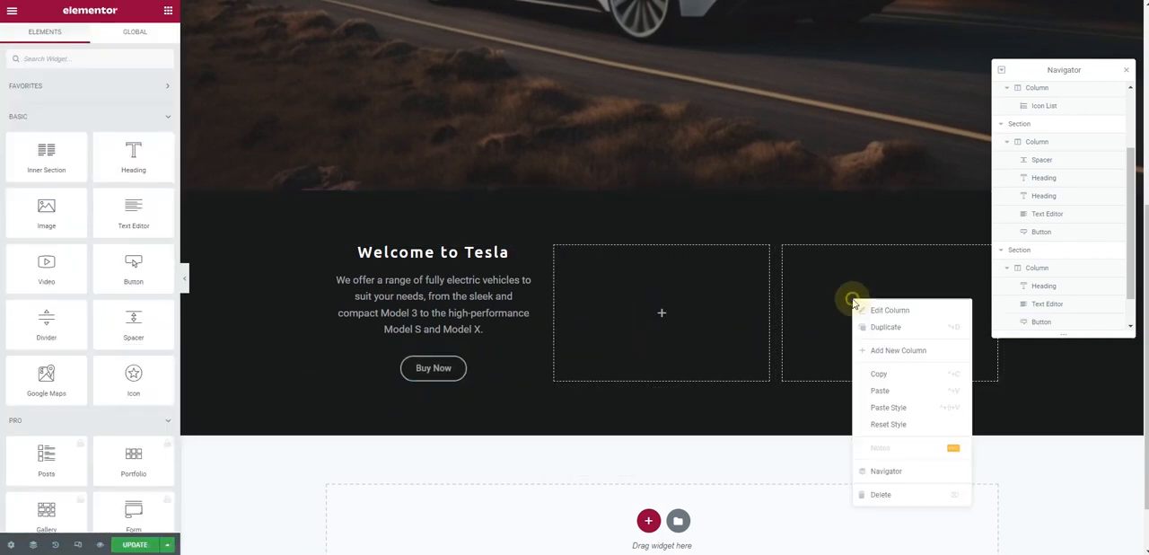
pyautogui.click(875, 388)
pyautogui.rightClick(449, 306)
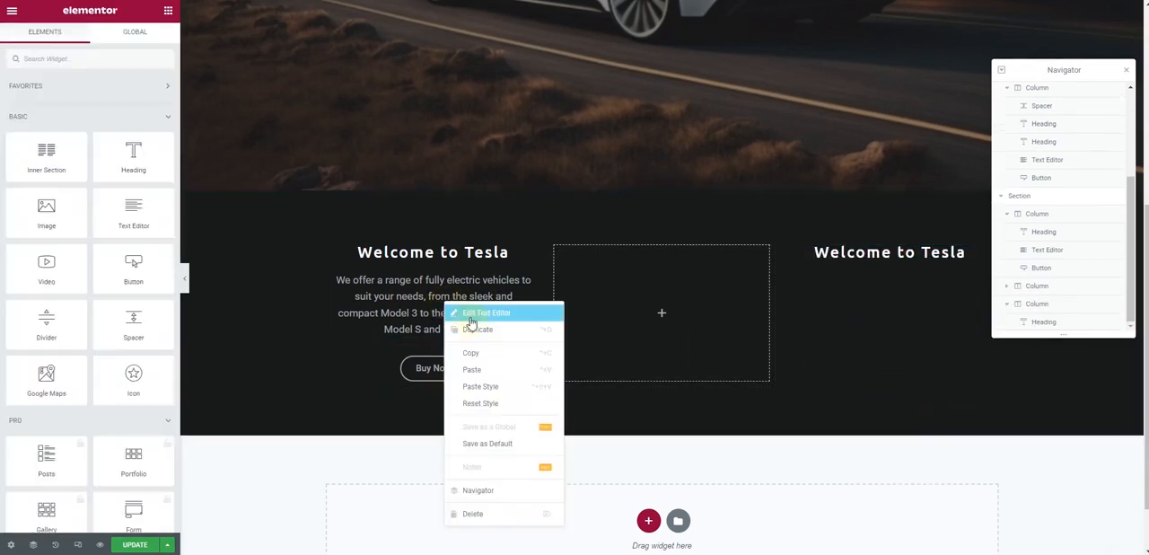
pyautogui.click(462, 351)
pyautogui.rightClick(857, 253)
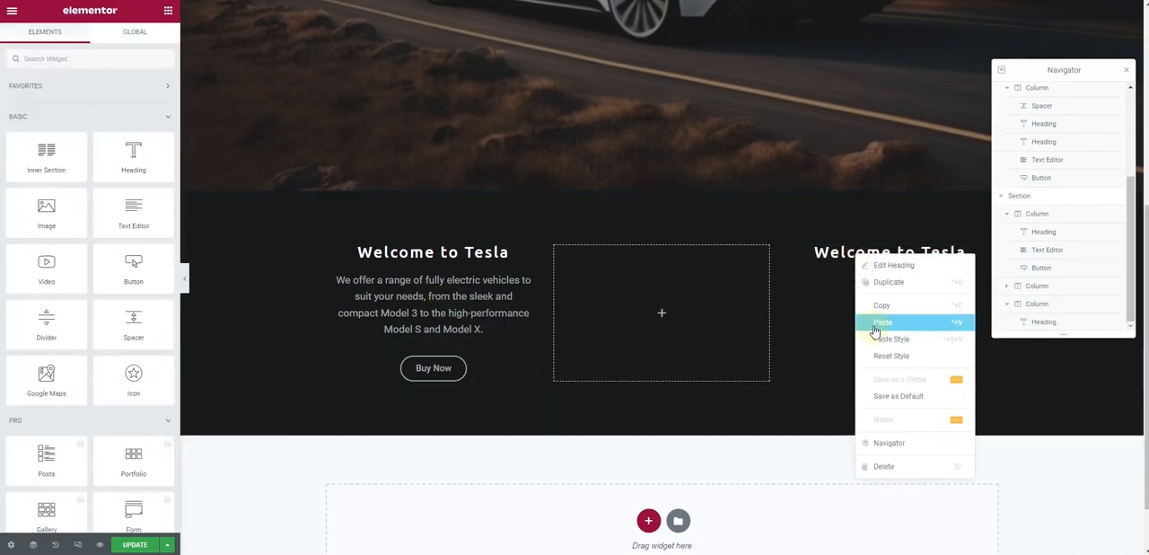
pyautogui.click(874, 326)
# Copy the first column's Buy Now button and paste it below the third column's paragraph
pyautogui.rightClick(441, 370)
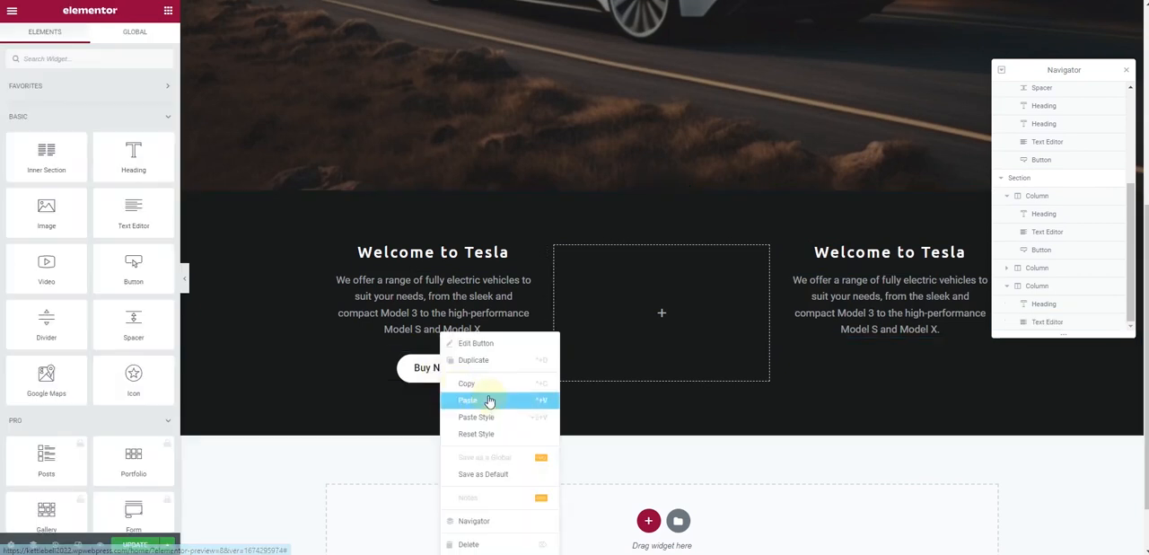
pyautogui.click(487, 386)
pyautogui.rightClick(908, 321)
pyautogui.click(917, 393)
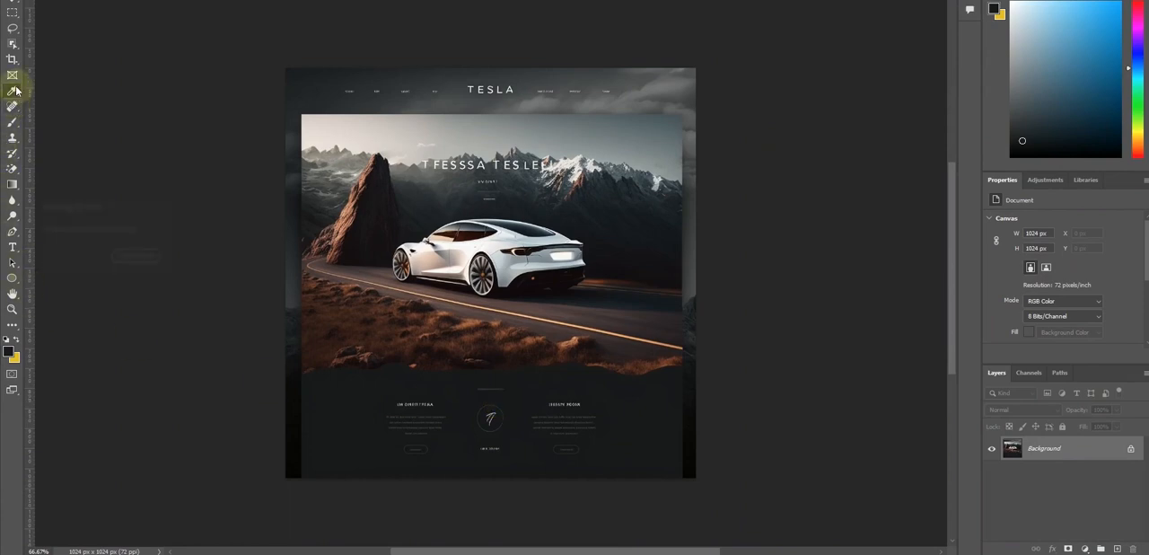
# Switch to Photoshop and select the area around the round T icon in the lower part of the Tesla design
pyautogui.click(13, 90)
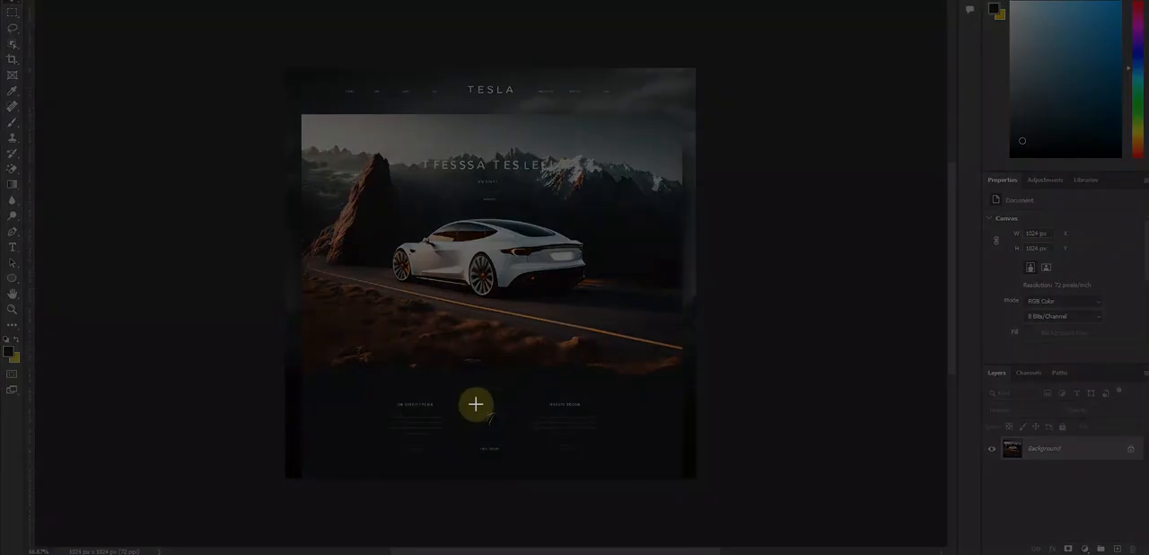
pyautogui.moveTo(473, 400); pyautogui.dragTo(505, 435)
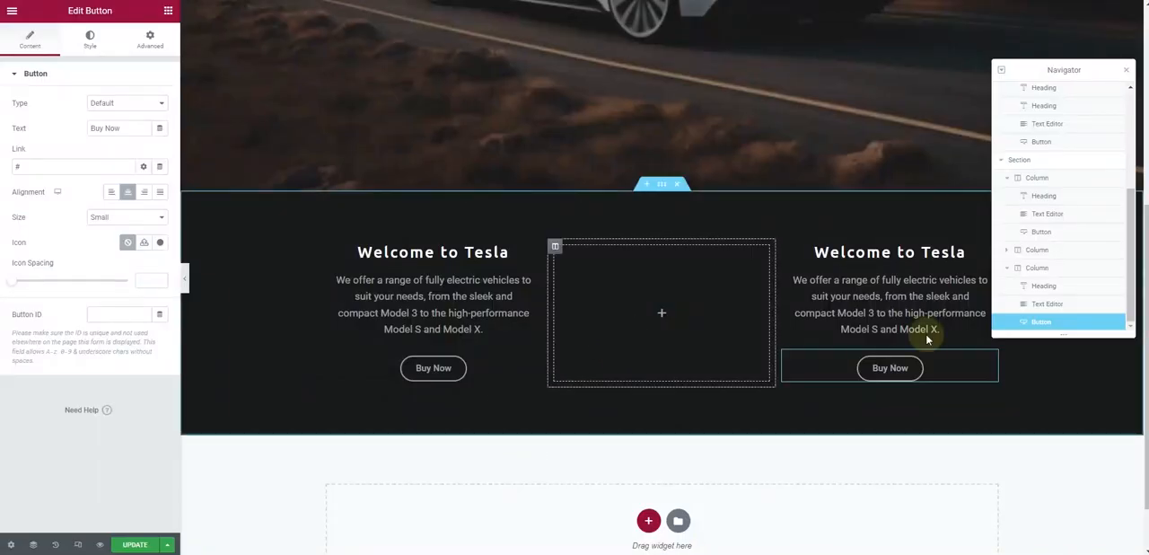
# Add an Image widget to the empty middle column, upload icon.png to the media library and insert it
pyautogui.click(168, 11)
pyautogui.moveTo(66, 224); pyautogui.dragTo(709, 328)
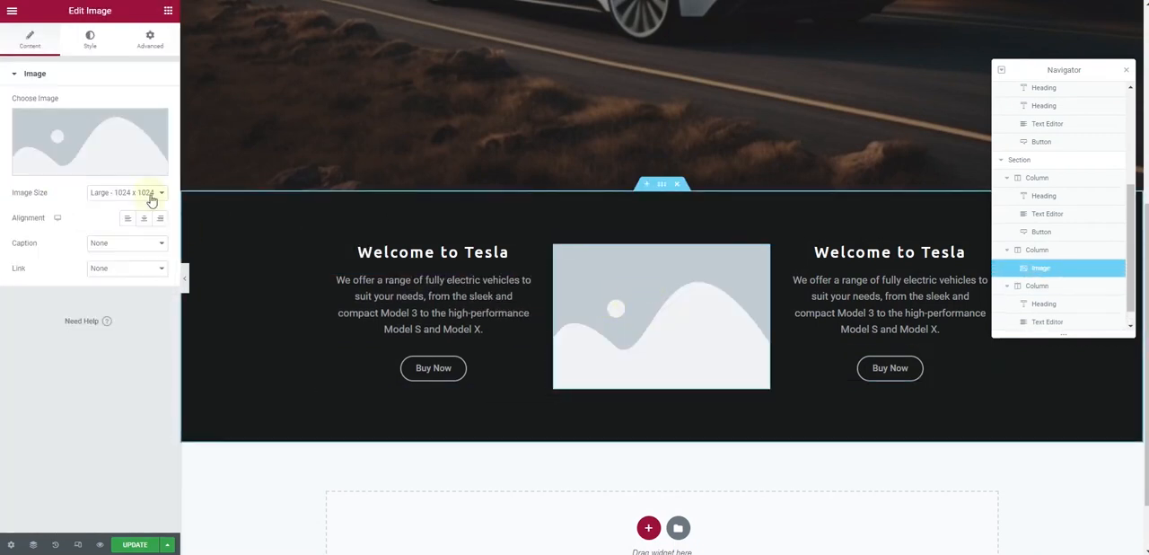
pyautogui.click(64, 133)
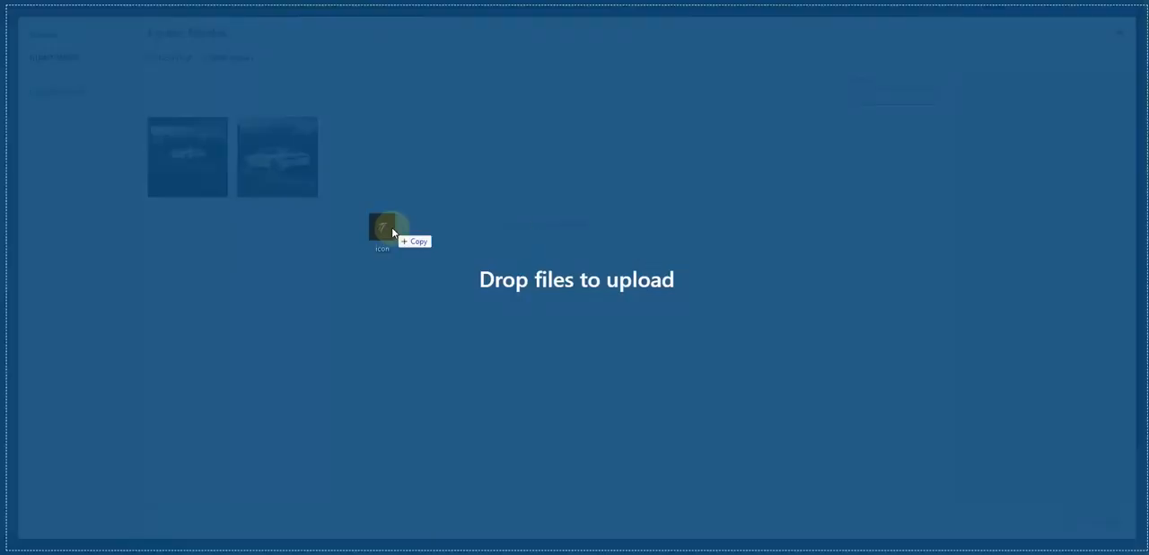
pyautogui.moveTo(372, 231); pyautogui.dragTo(380, 257)
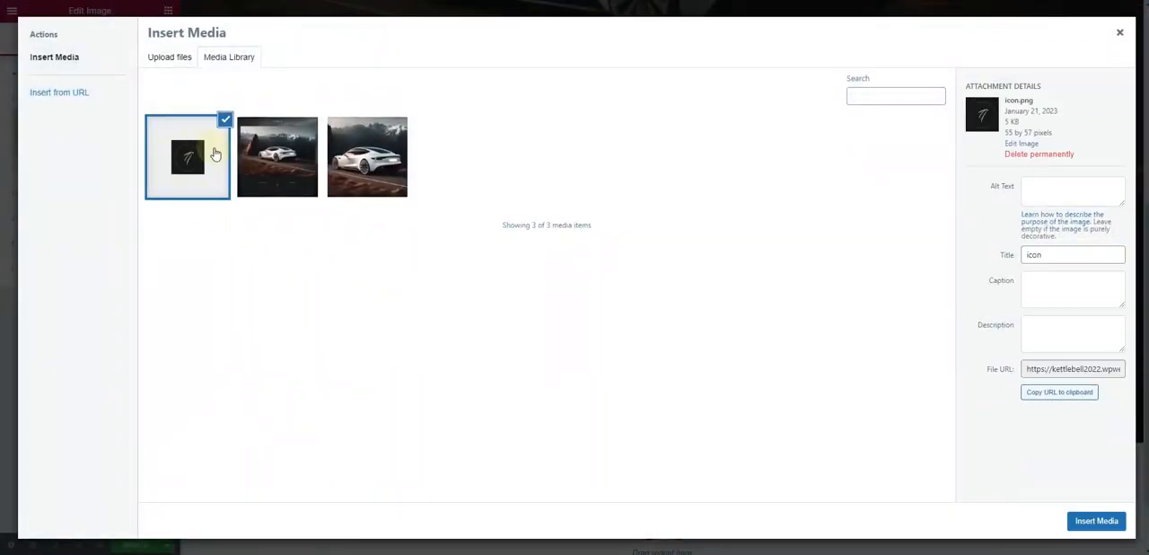
pyautogui.click(1095, 521)
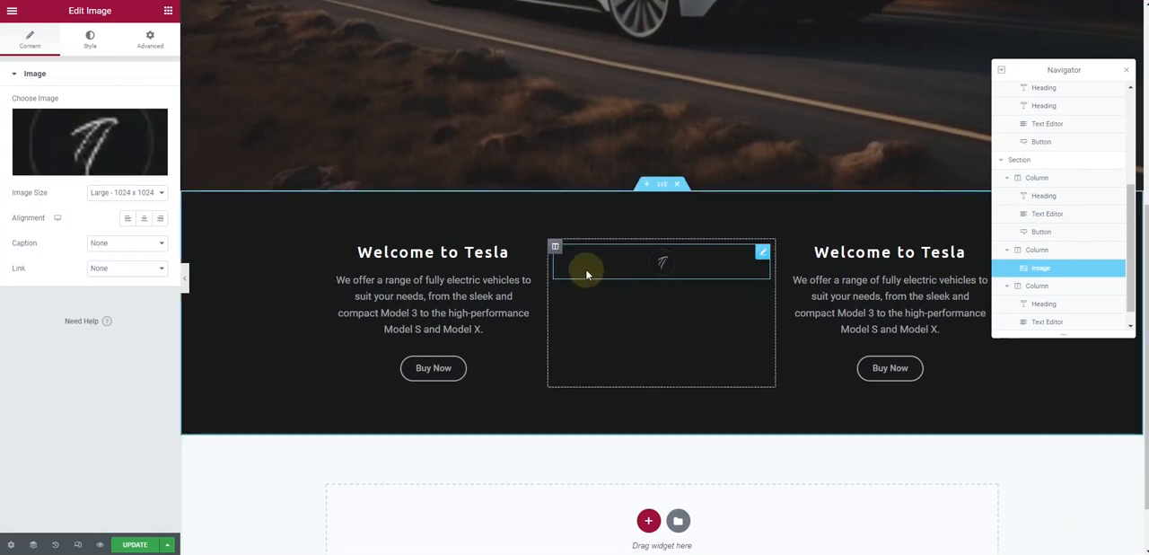
# Set the middle column icon's width to 16%
pyautogui.click(90, 36)
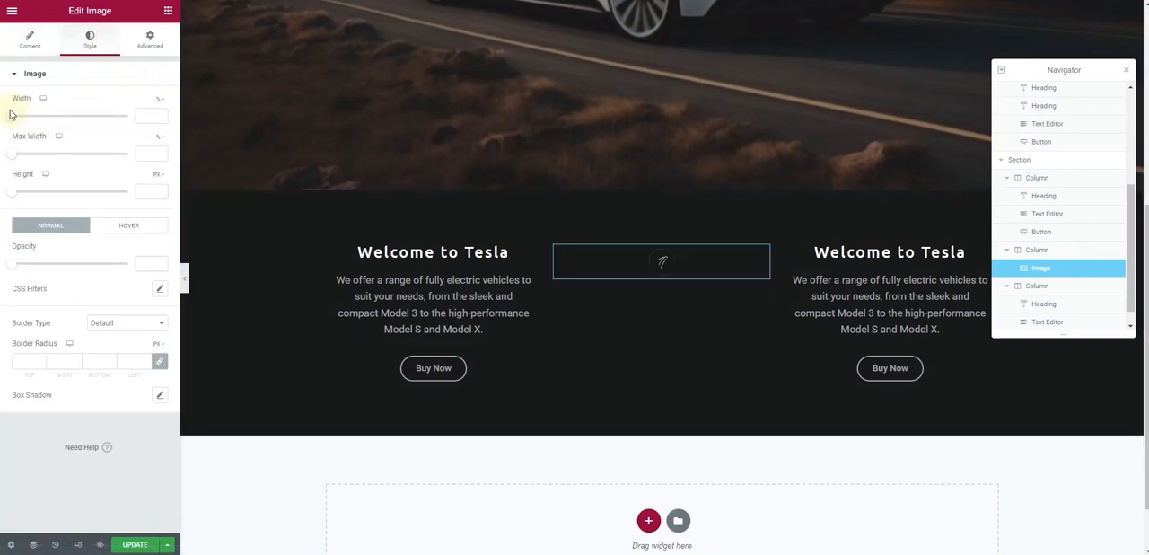
pyautogui.moveTo(10, 115); pyautogui.dragTo(33, 134)
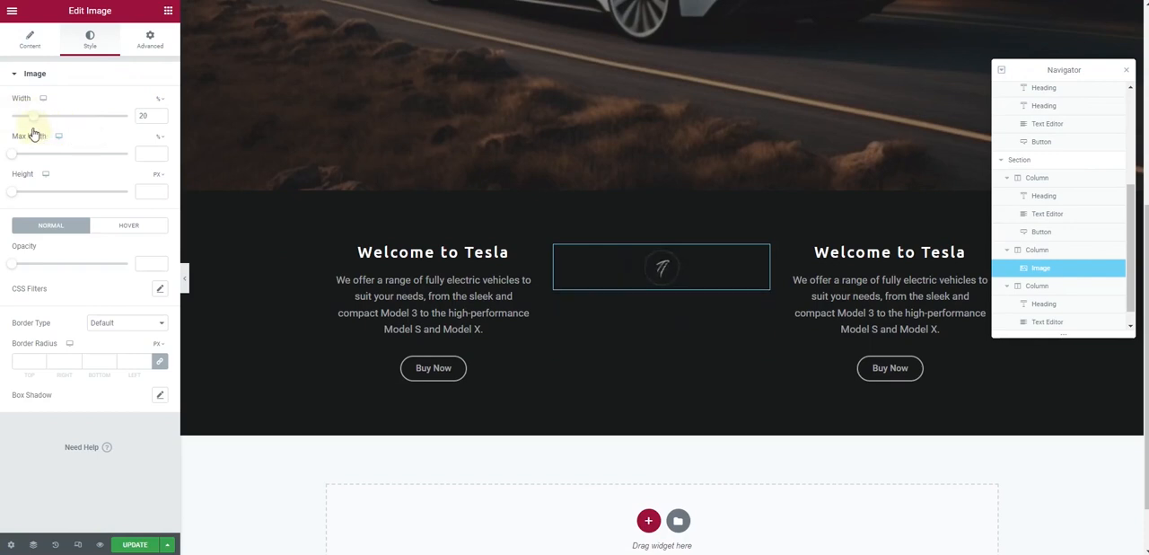
pyautogui.moveTo(33, 134); pyautogui.dragTo(28, 134)
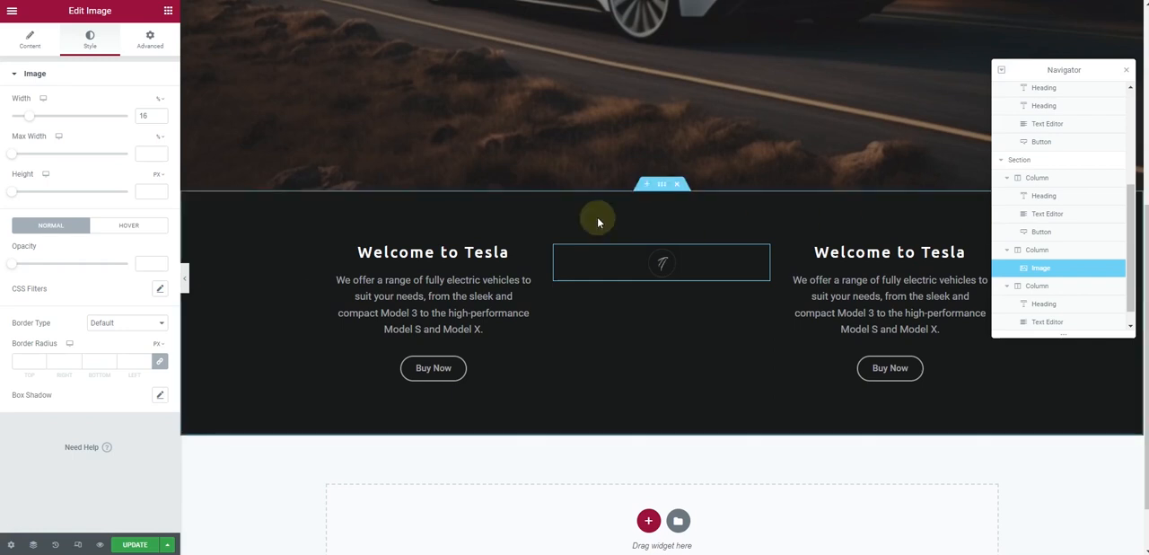
# Replace the first column's heading text with "latest technology"
pyautogui.click(495, 255)
pyautogui.click(22, 45)
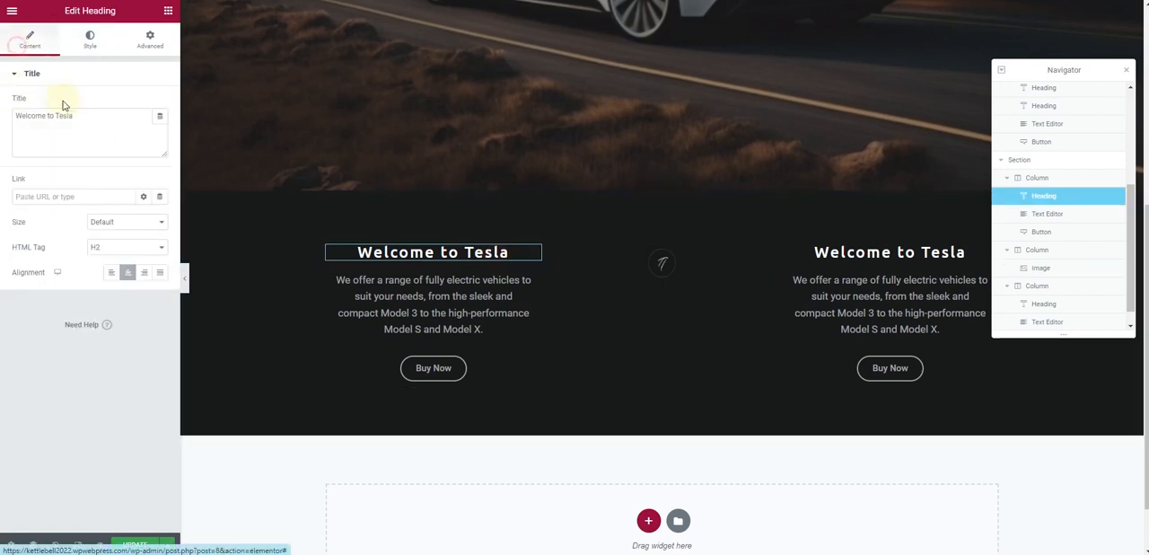
pyautogui.tripleClick(77, 121)
pyautogui.hotkey('ctrl', 'v')
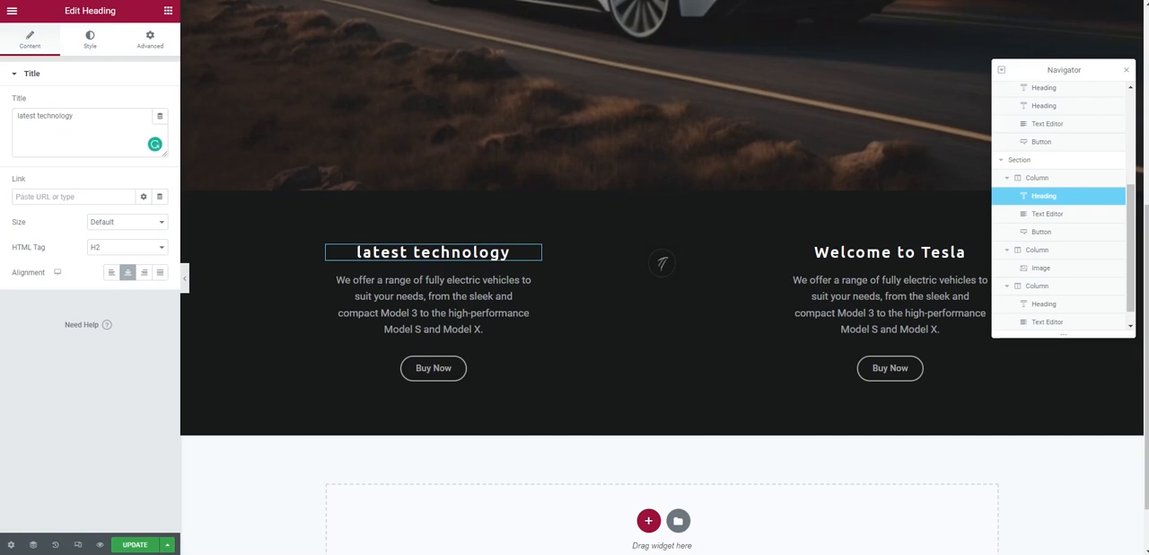
# Replace the third column's heading text with "Autopilot capabilities", starting with a capital A
pyautogui.click(794, 252)
pyautogui.click(84, 135)
pyautogui.hotkey('ctrl', 'a')
pyautogui.hotkey('ctrl', 'v')
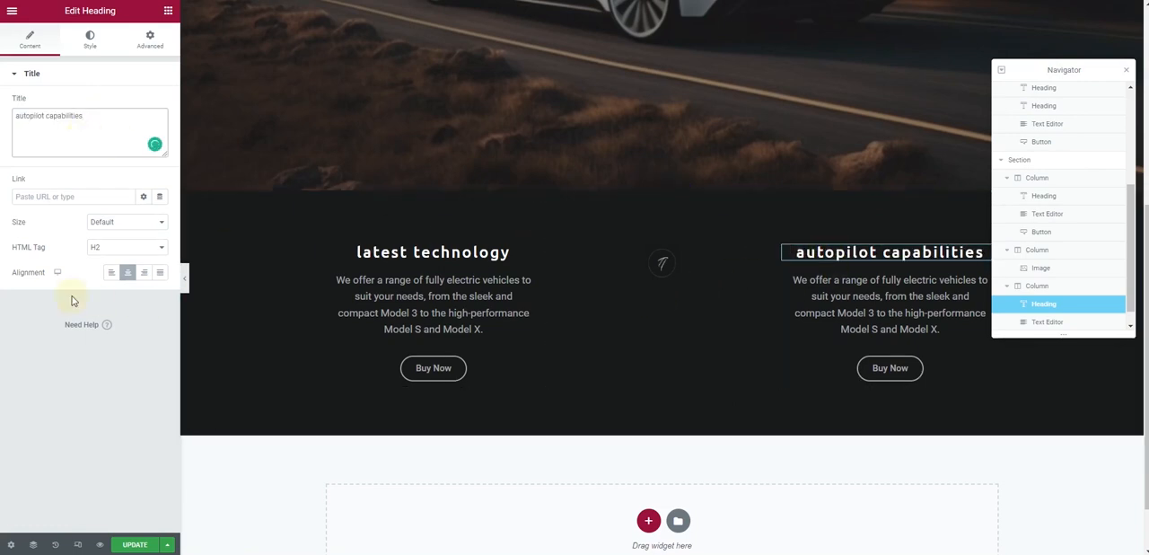
pyautogui.click(20, 119)
pyautogui.press('BackSpace')
pyautogui.write('A')
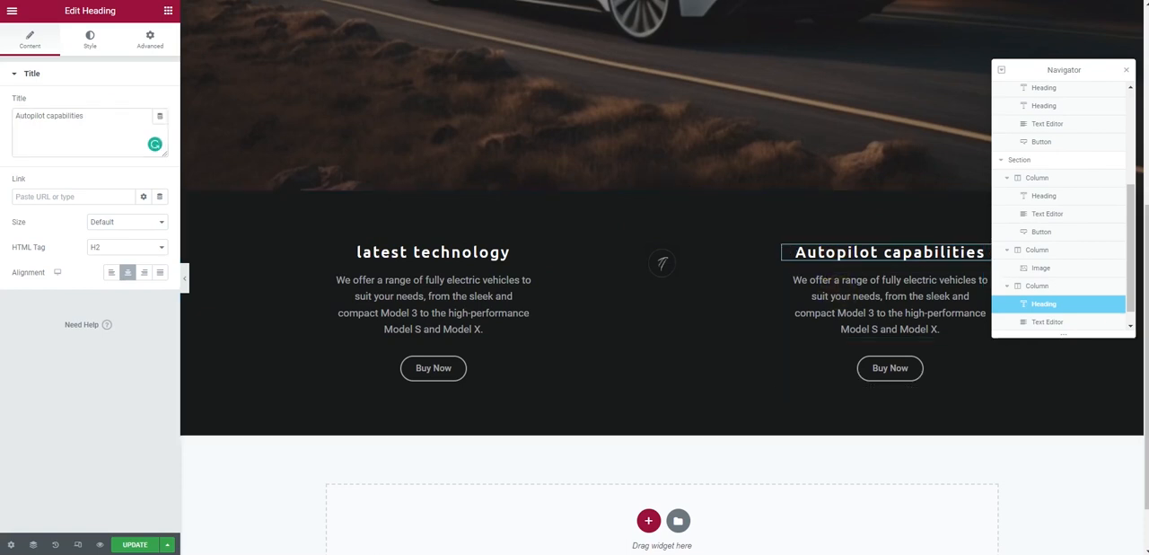
# Replace the first column's paragraph with the text beginning "Our vehicles are not only good for the environment, but they are also incredibly fun to drive"
pyautogui.click(520, 292)
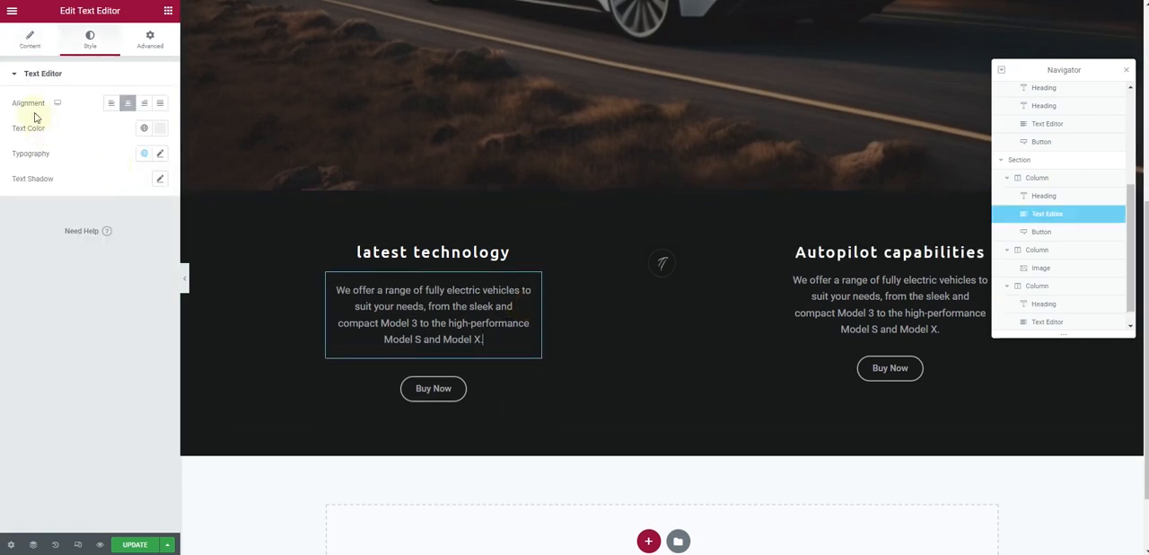
pyautogui.click(29, 41)
pyautogui.click(140, 108)
pyautogui.tripleClick(101, 196)
pyautogui.hotkey('ctrl', 'v')
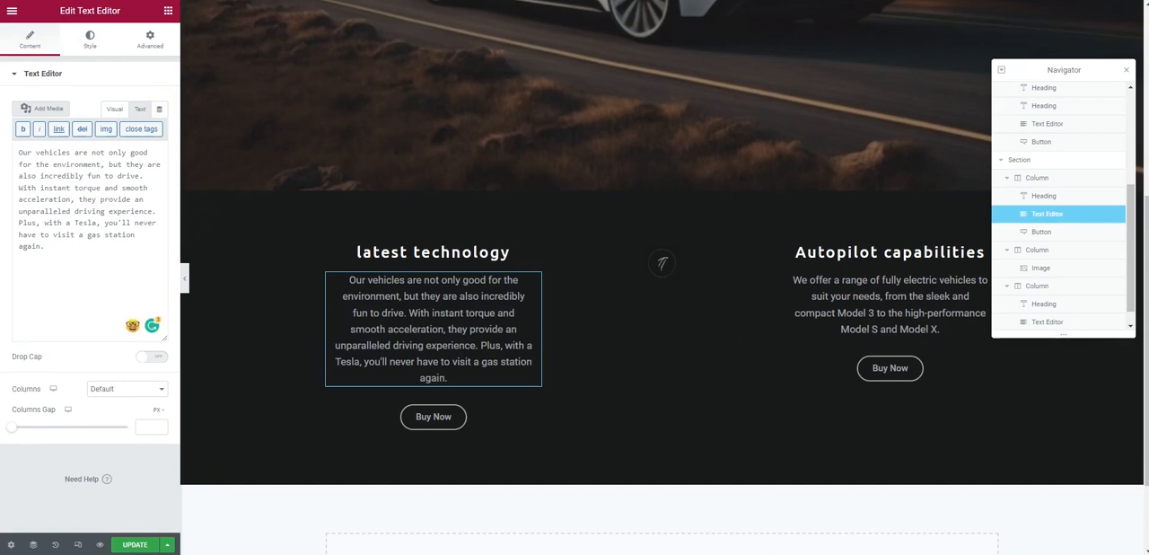
# Replace the third column's paragraph with the text beginning "In addition to our vehicles, we also offer energy solutions for your home and business"
pyautogui.click(973, 301)
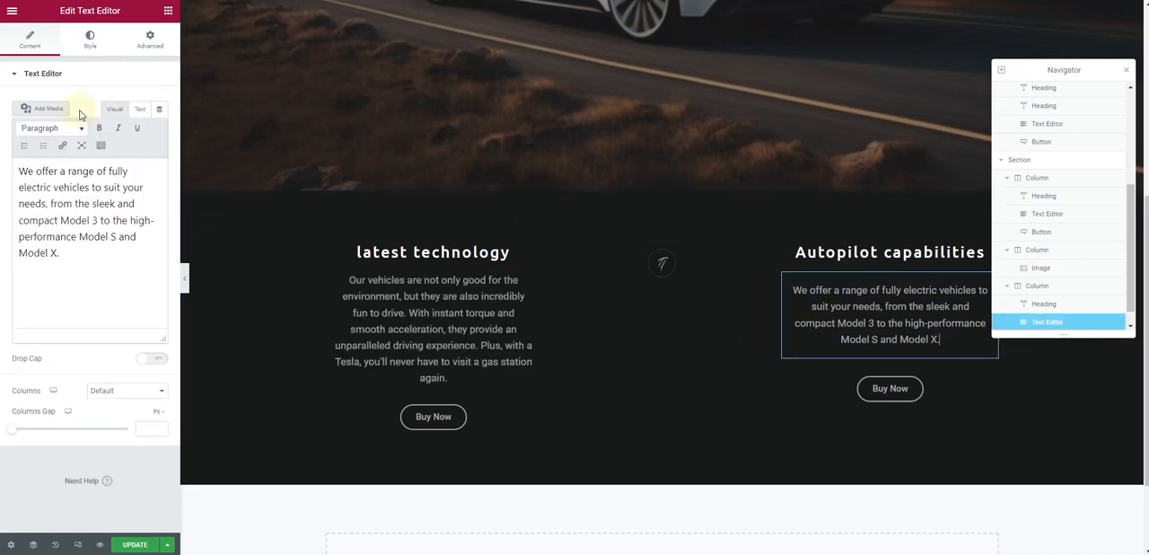
pyautogui.click(140, 108)
pyautogui.click(108, 223)
pyautogui.hotkey('ctrl', 'a')
pyautogui.hotkey('ctrl', 'v')
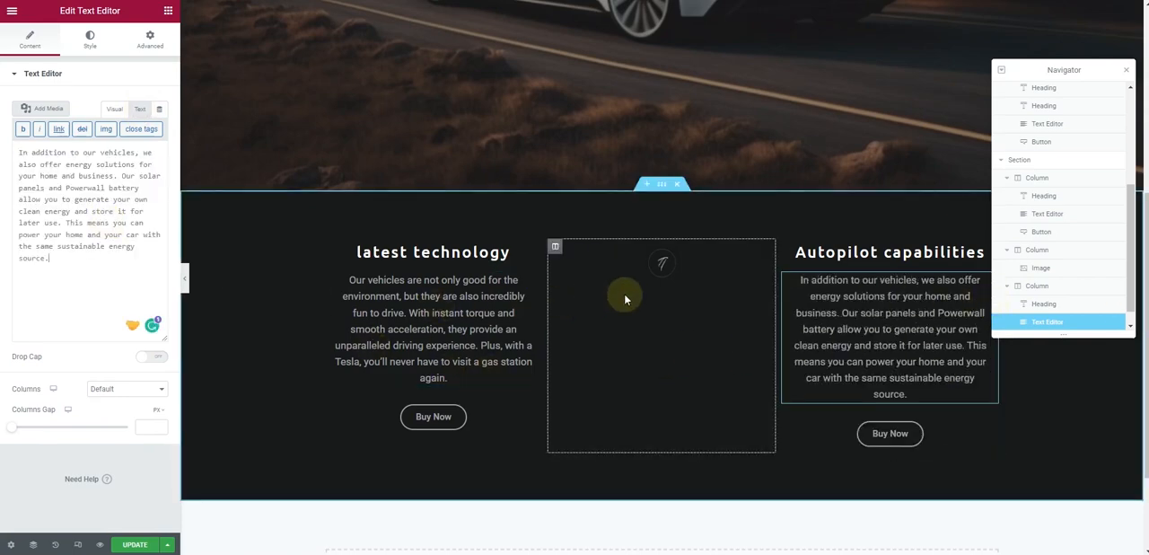
# Preview the page without the editing interface, examining the hero and the three-column section, and return to editing
pyautogui.click(186, 279)
pyautogui.scroll(5, 150, 298)
pyautogui.scroll(-4, 149, 301)
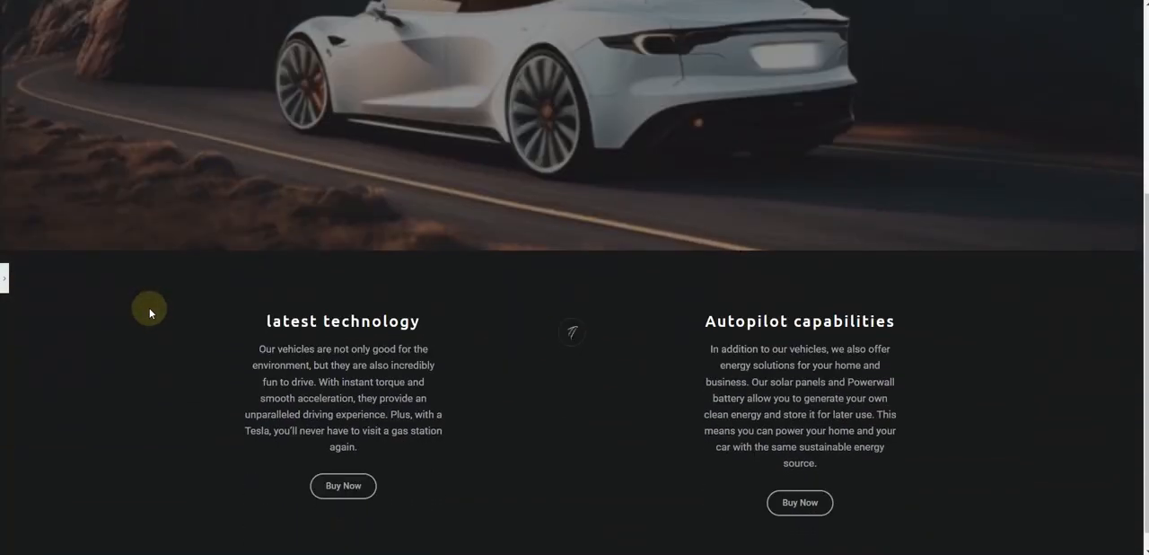
pyautogui.scroll(3, 149, 314)
pyautogui.scroll(1, 150, 318)
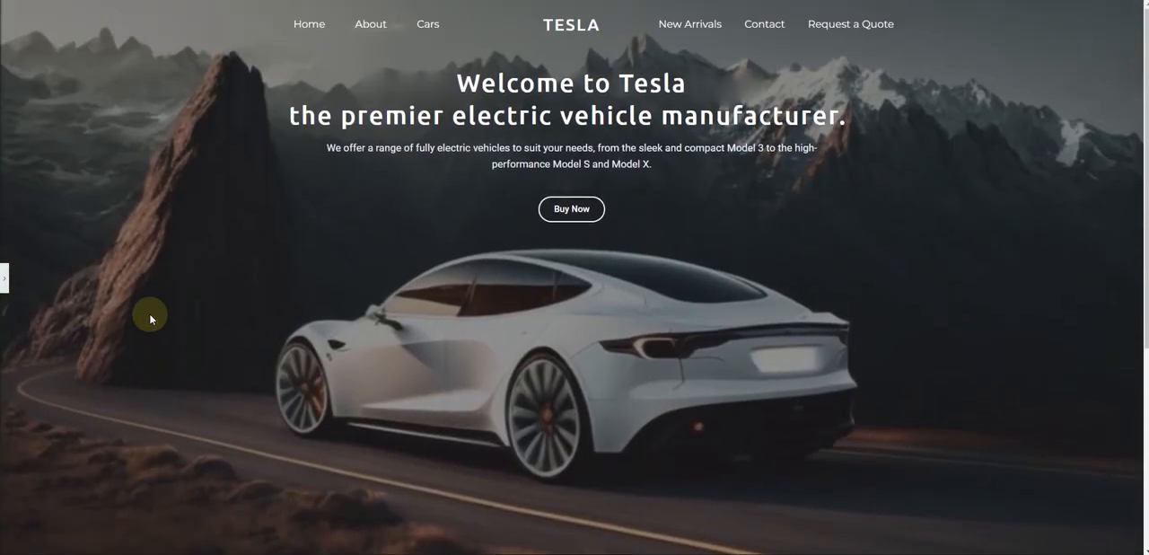
pyautogui.scroll(-4, 150, 316)
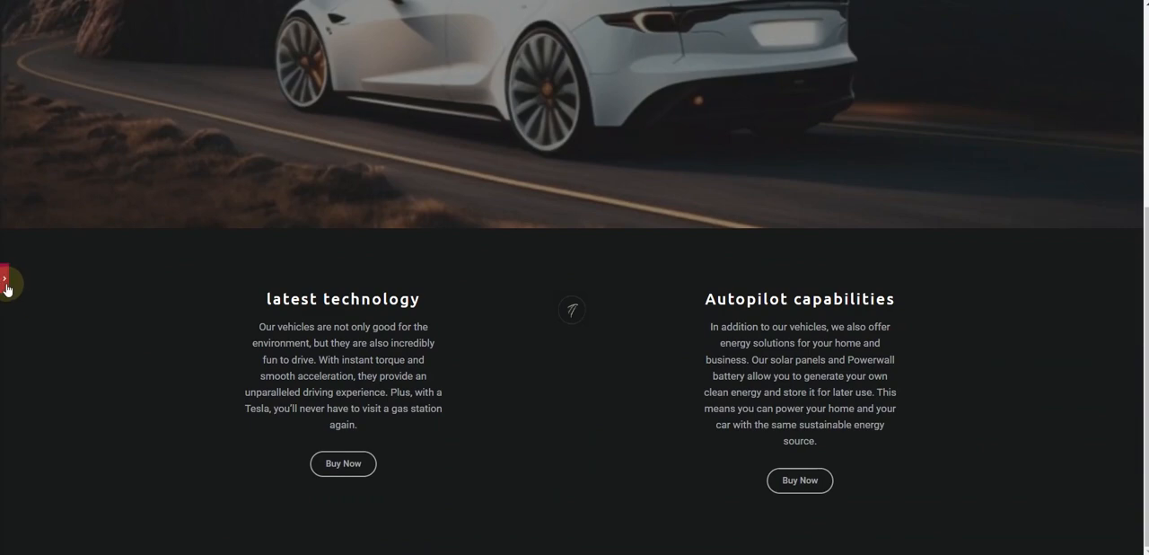
pyautogui.click(6, 282)
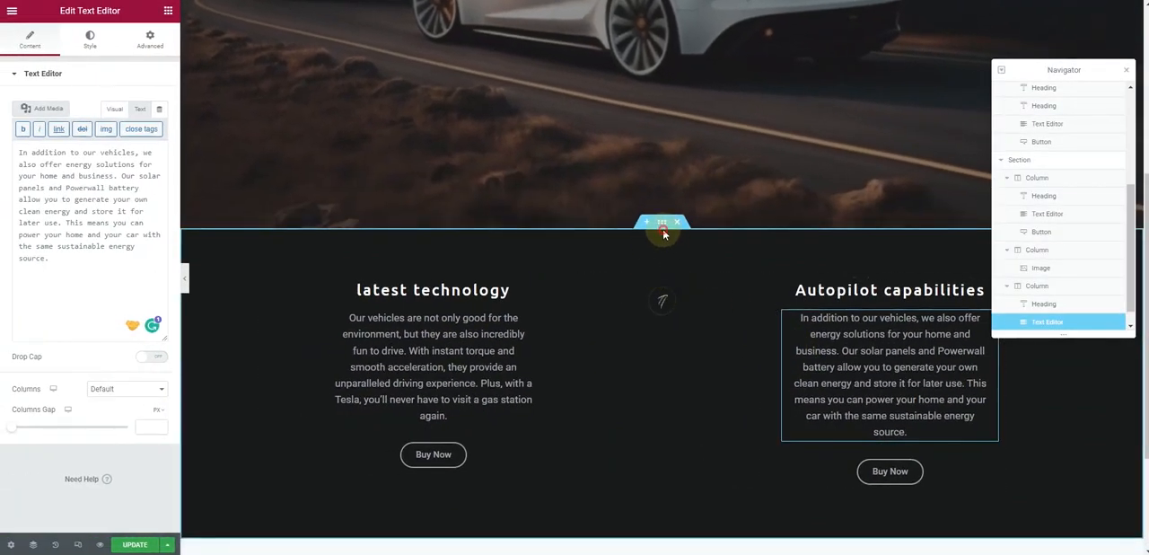
# Narrow the dark three-column section's boxed content width, trying 1000 and settling on 900
pyautogui.click(662, 223)
pyautogui.click(40, 36)
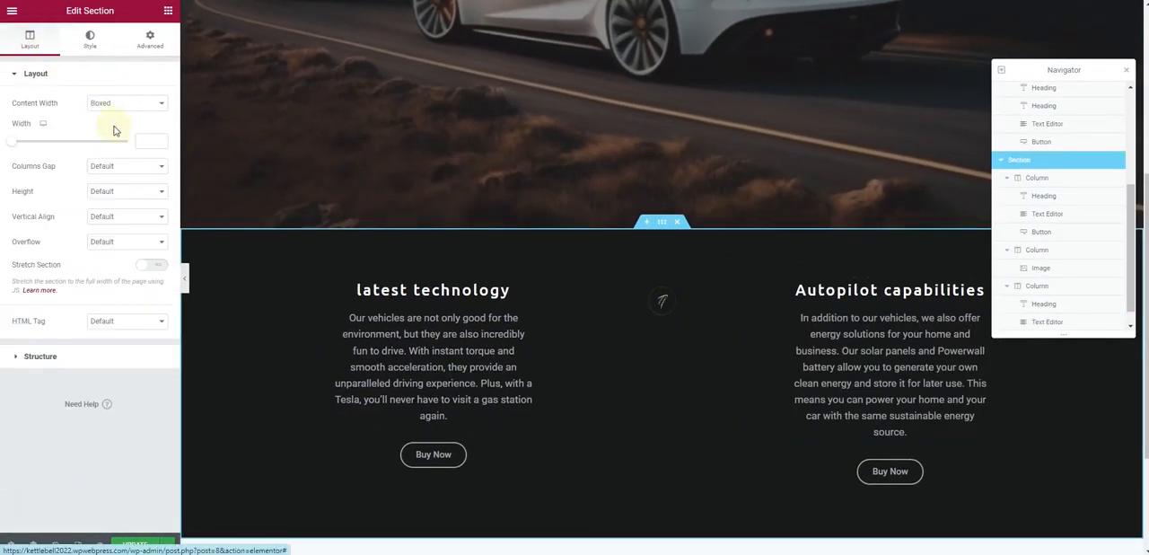
pyautogui.write('1000')
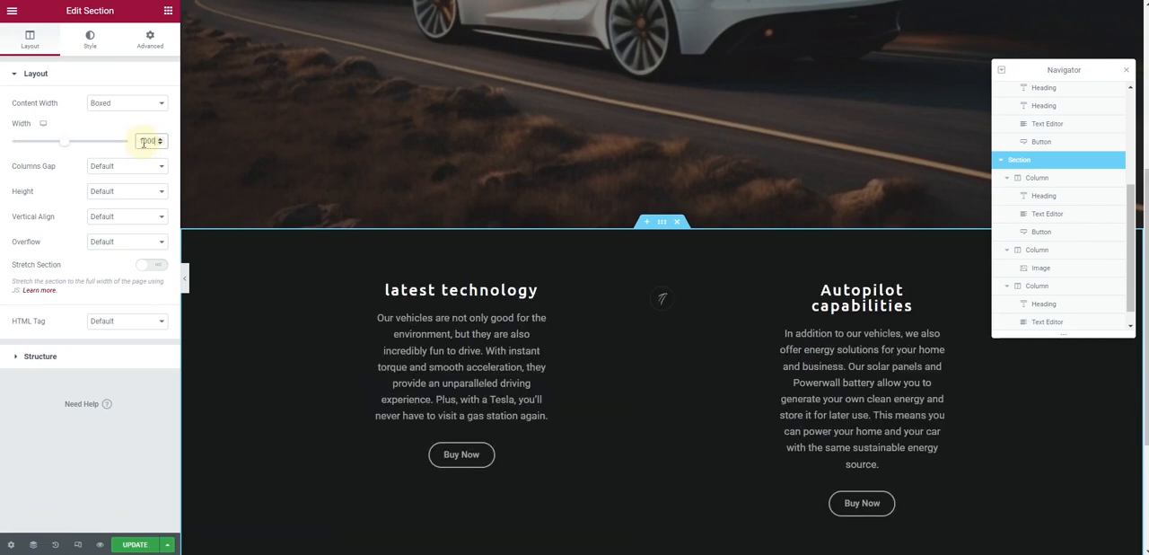
pyautogui.doubleClick(148, 143)
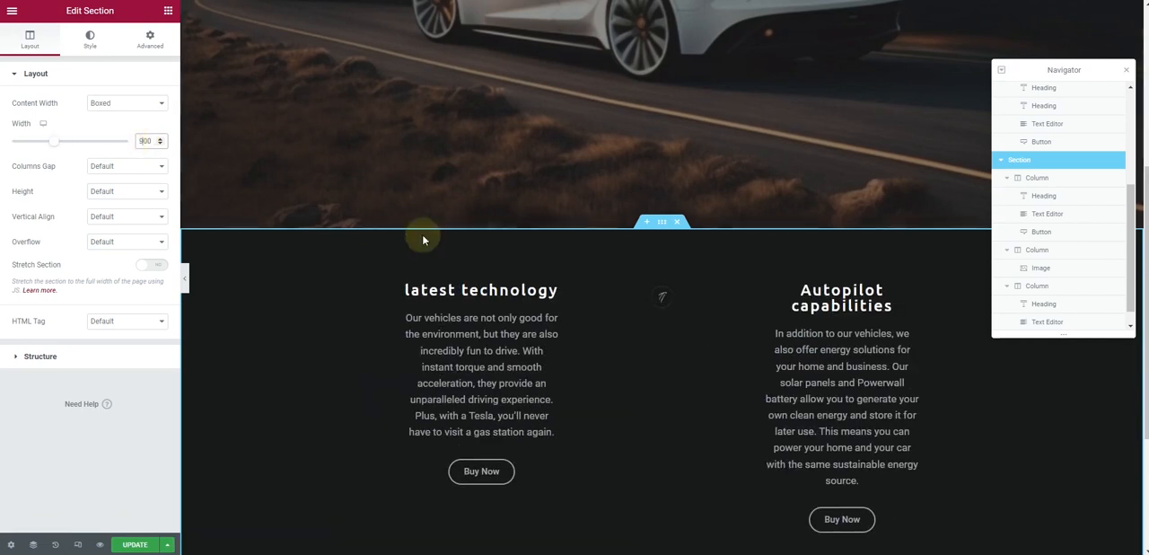
# Set the middle column icon's width to 28% and preview the page up to the hero
pyautogui.click(662, 294)
pyautogui.moveTo(28, 116); pyautogui.dragTo(44, 120)
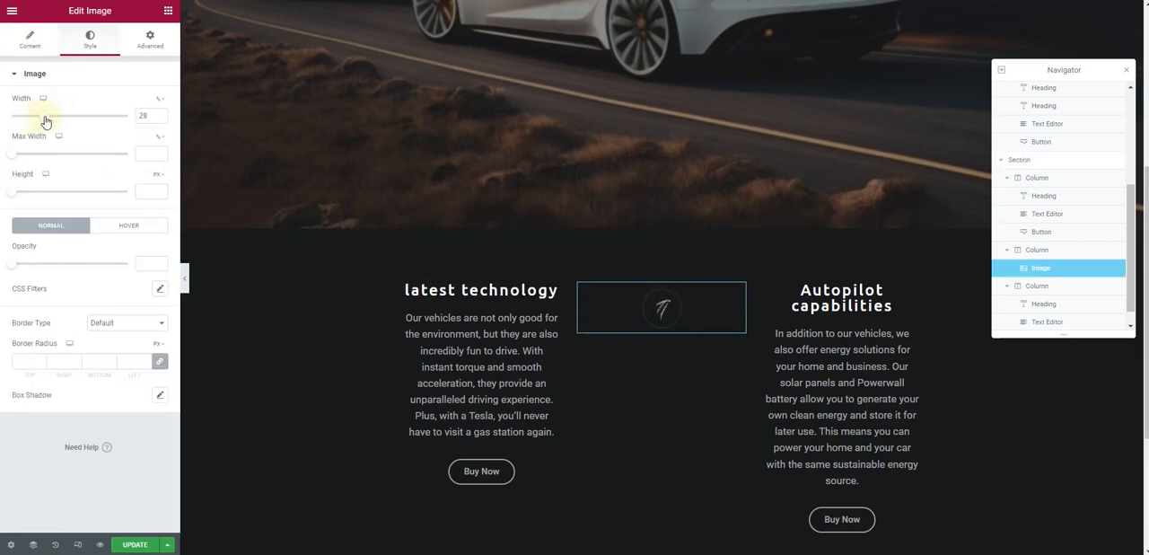
pyautogui.click(185, 279)
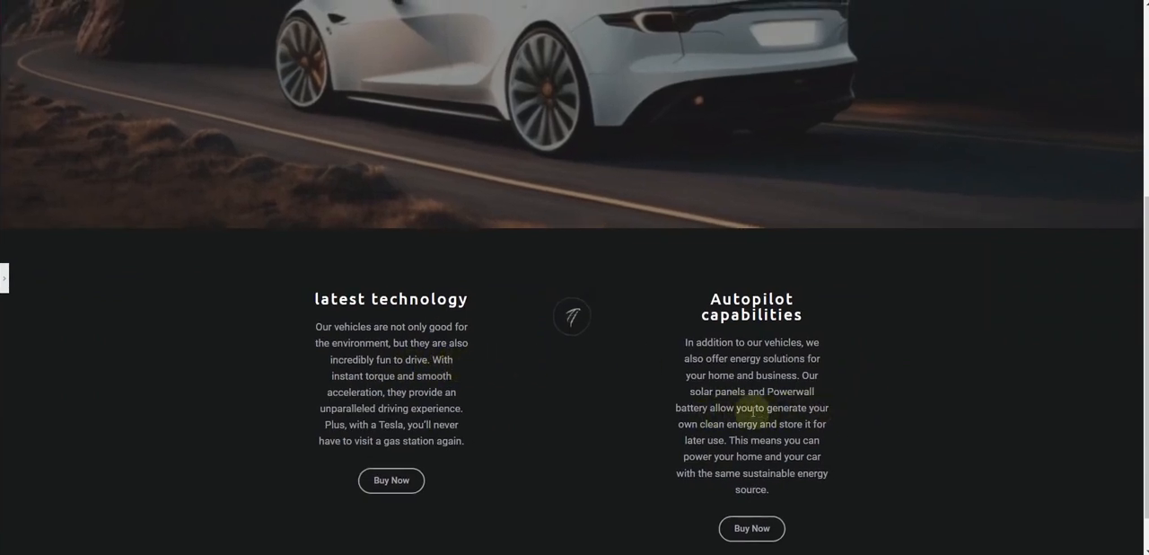
pyautogui.scroll(1, 517, 339)
pyautogui.scroll(3, 518, 338)
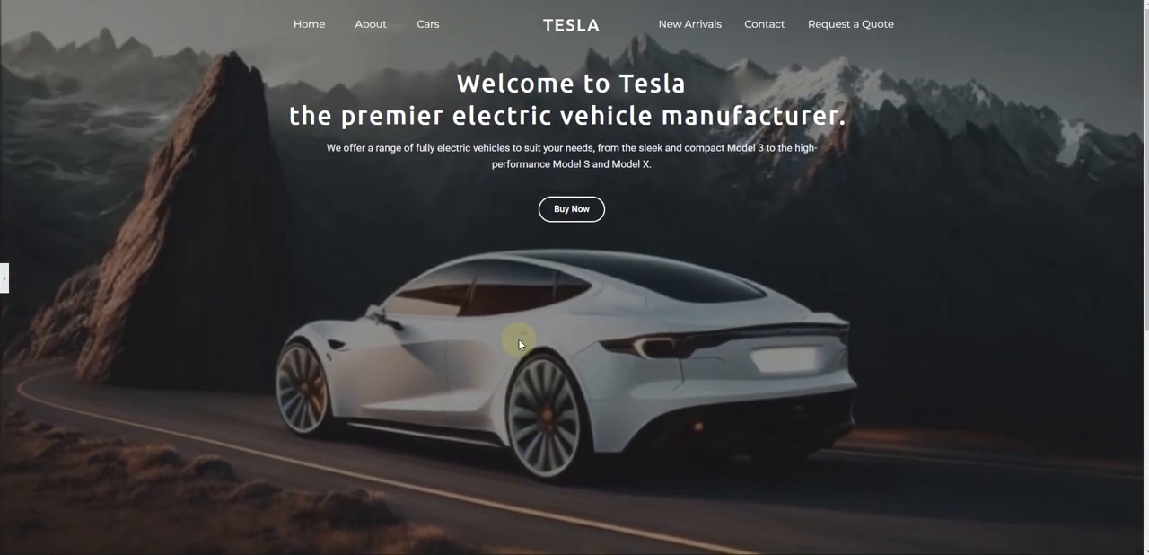